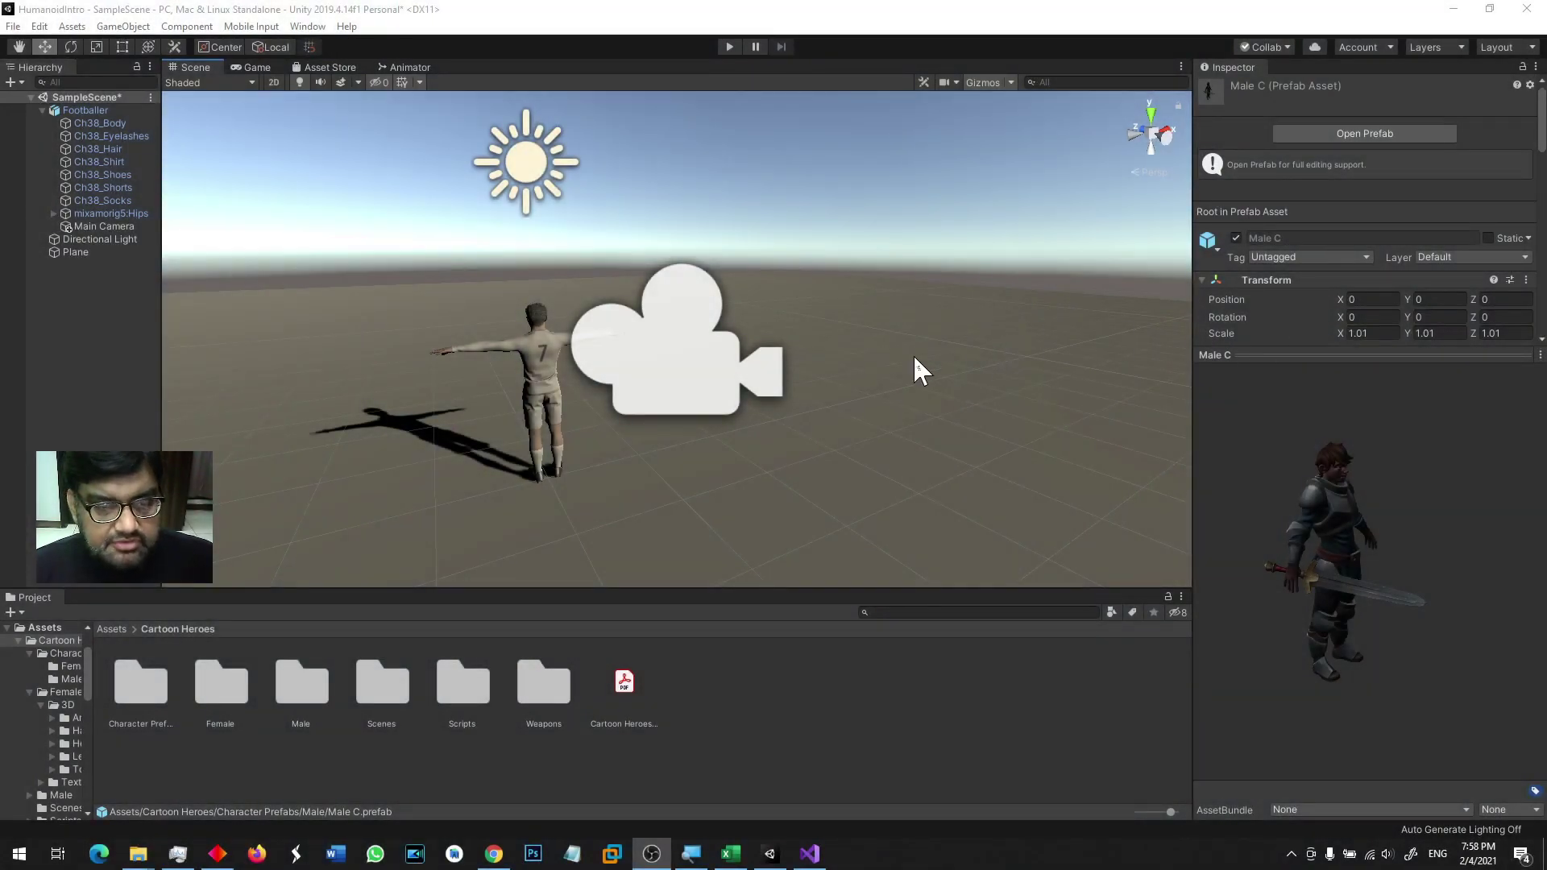
Step: Select the Footballer and orbit the view to inspect its body mesh
{"action": "left_click", "coordinate": [541, 375]}
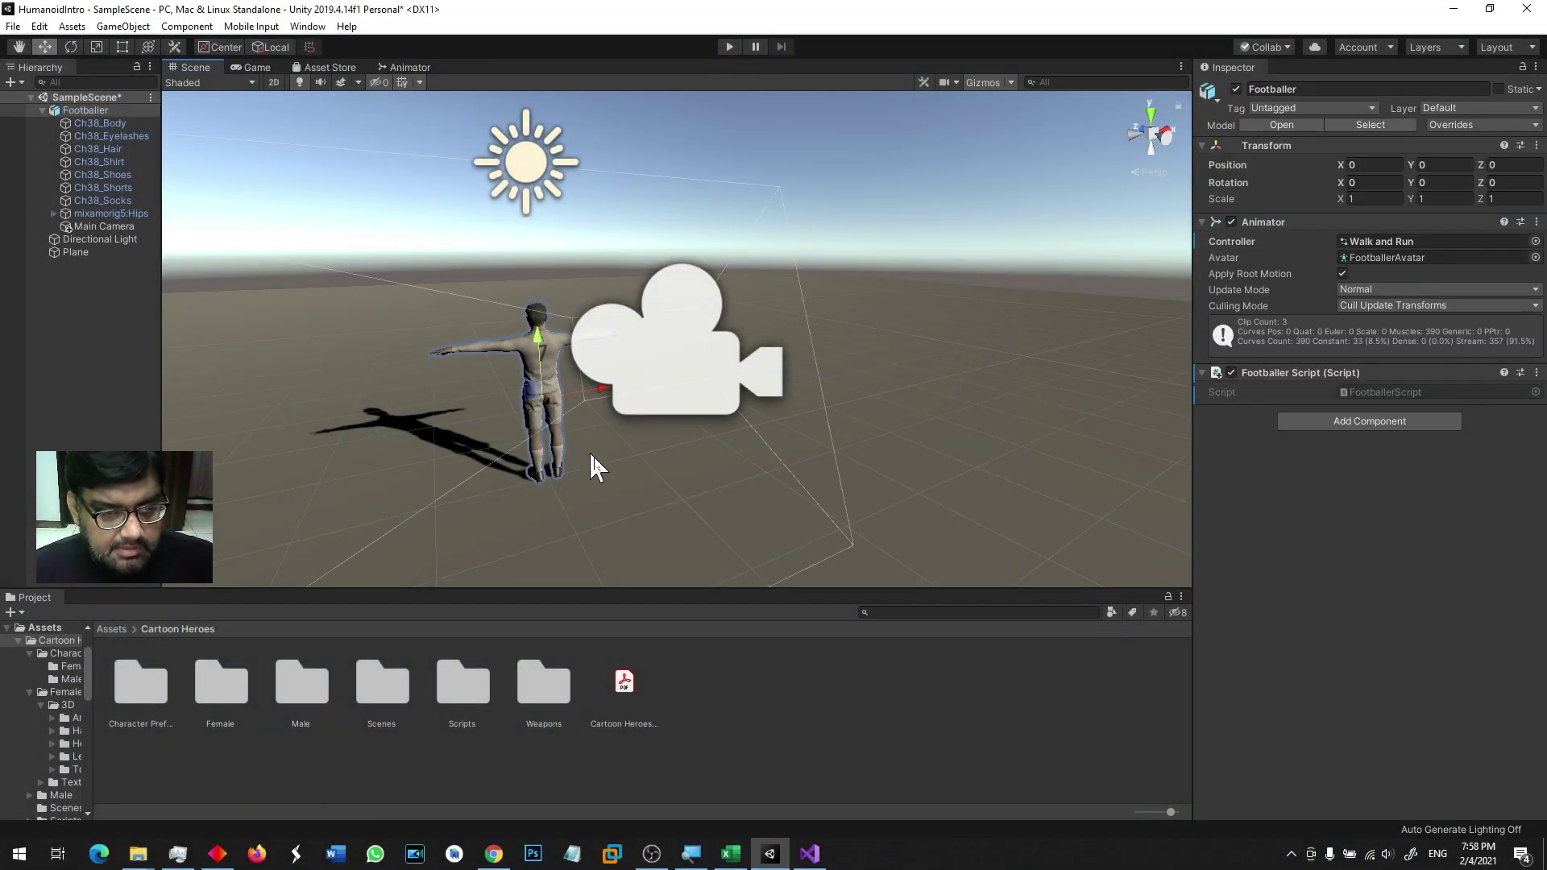
{"action": "scroll", "coordinate": [878, 483], "scroll_direction": "down", "scroll_amount": 5}
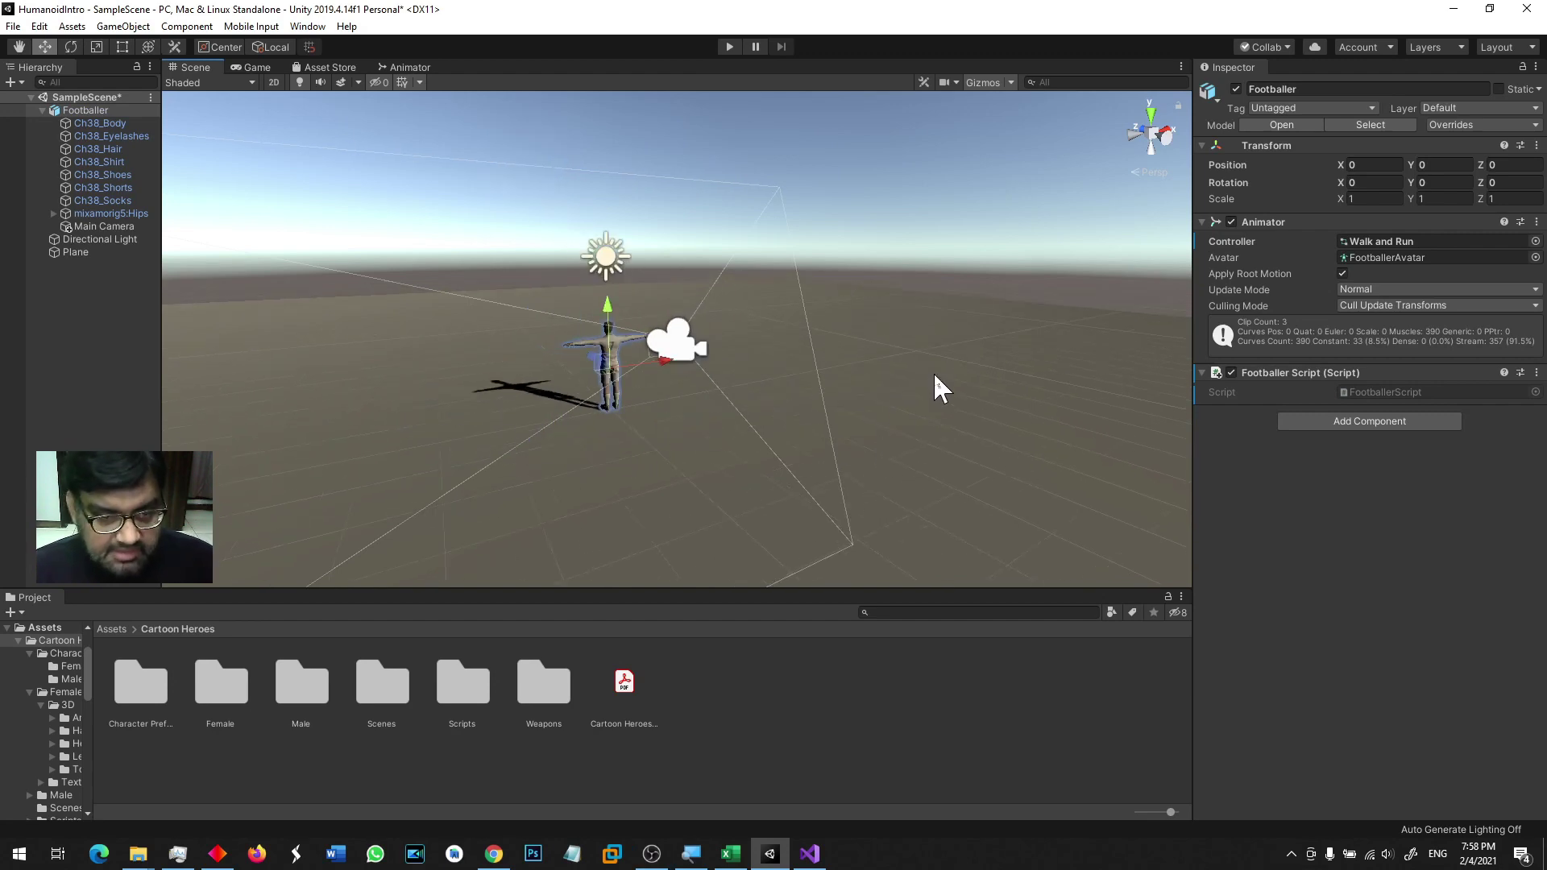
{"action": "left_click_drag", "start_coordinate": [935, 390], "coordinate": [810, 464], "text": "alt"}
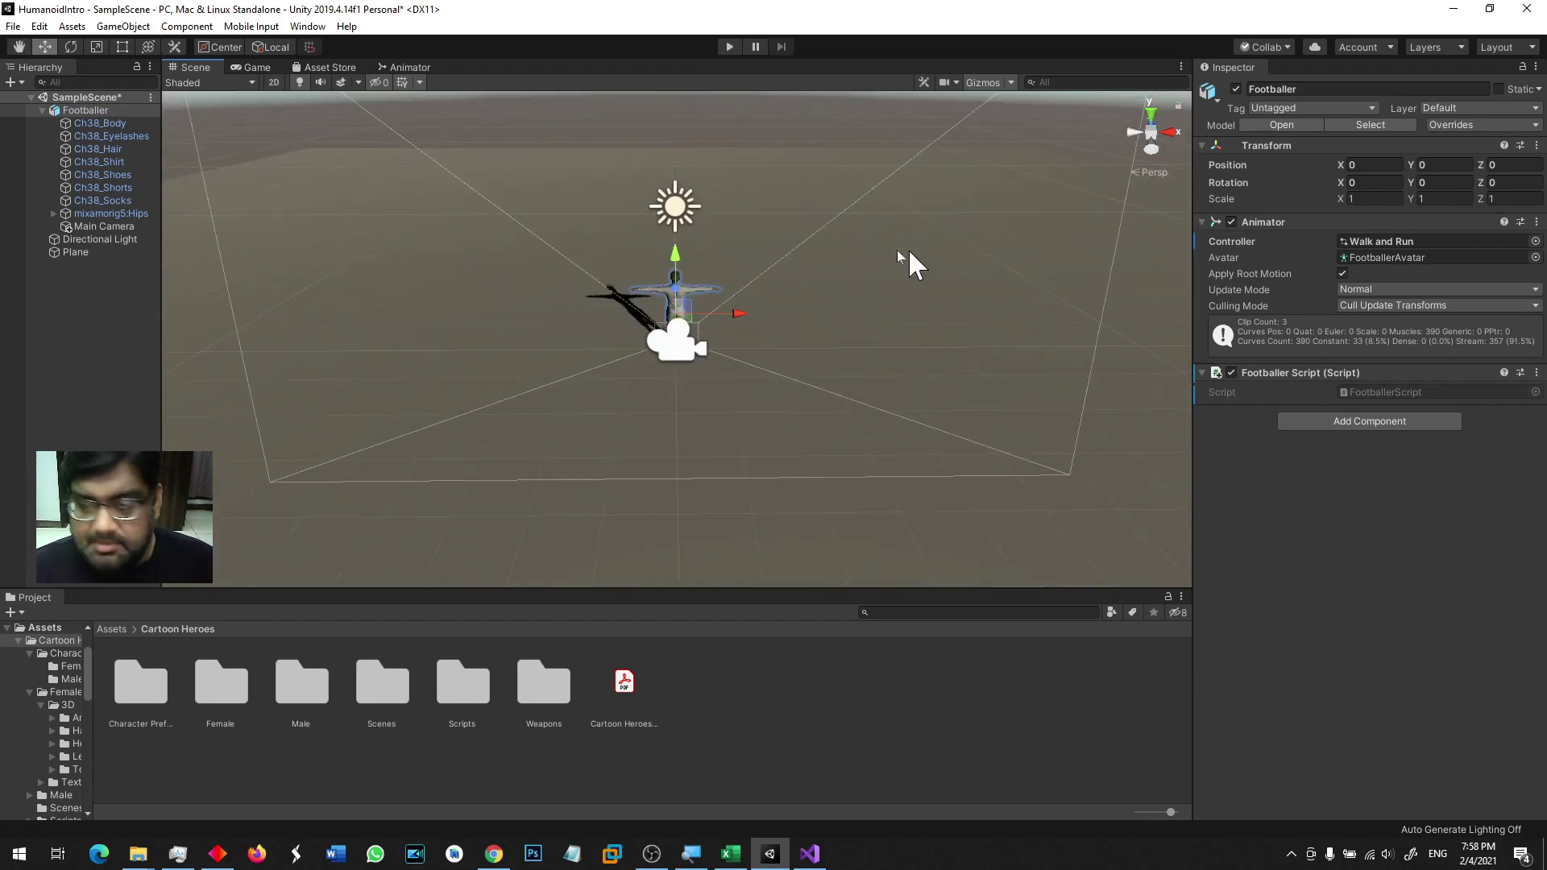
{"action": "left_click", "coordinate": [85, 123]}
{"action": "left_click", "coordinate": [87, 106]}
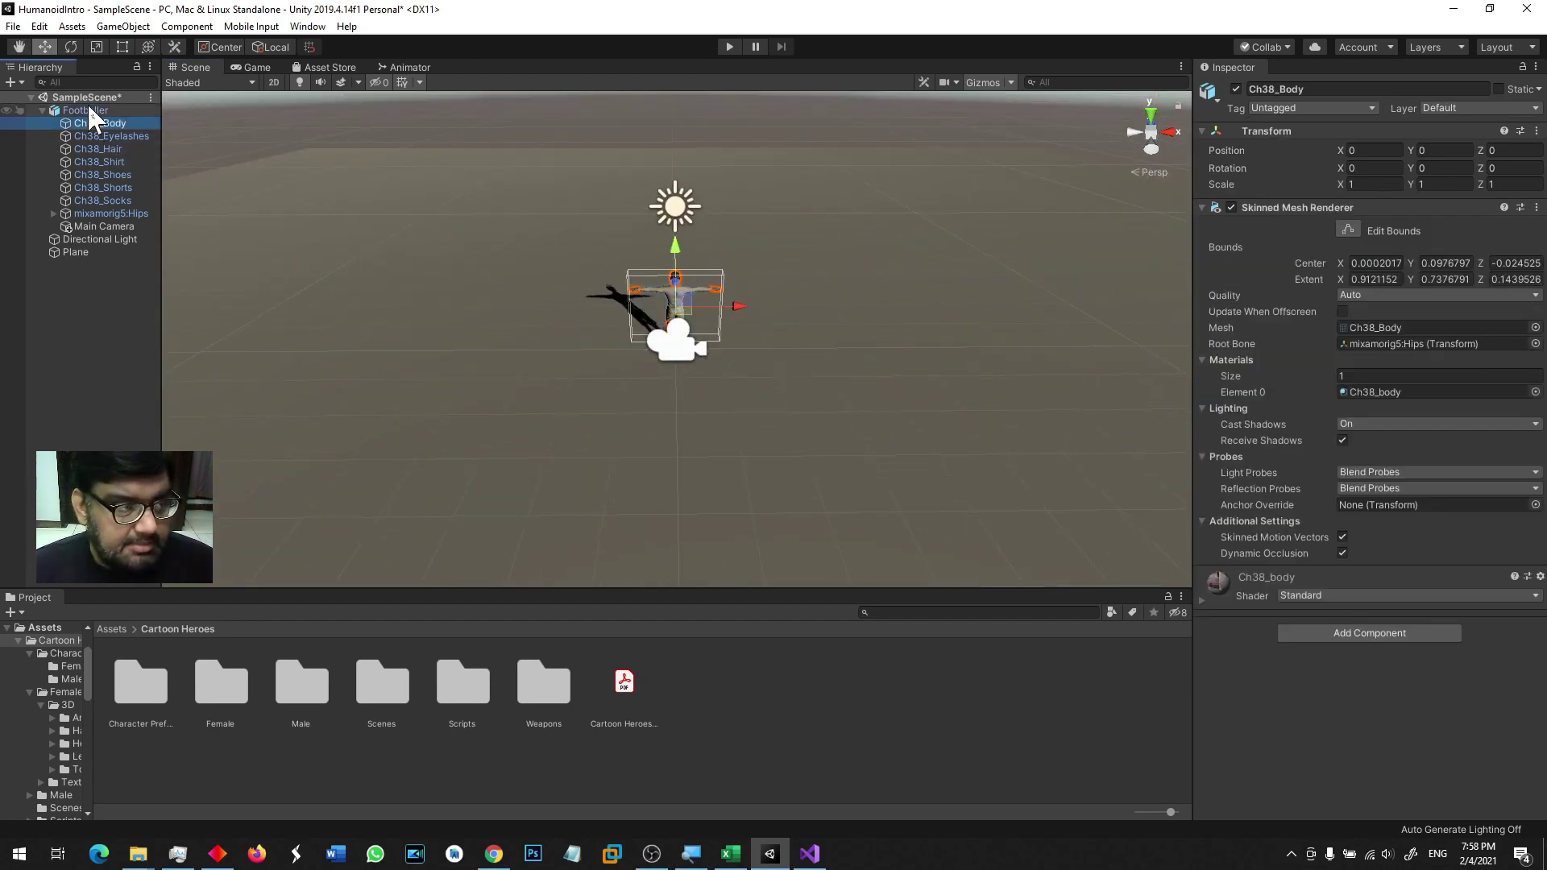
{"action": "scroll", "coordinate": [805, 330], "scroll_direction": "down", "scroll_amount": 5}
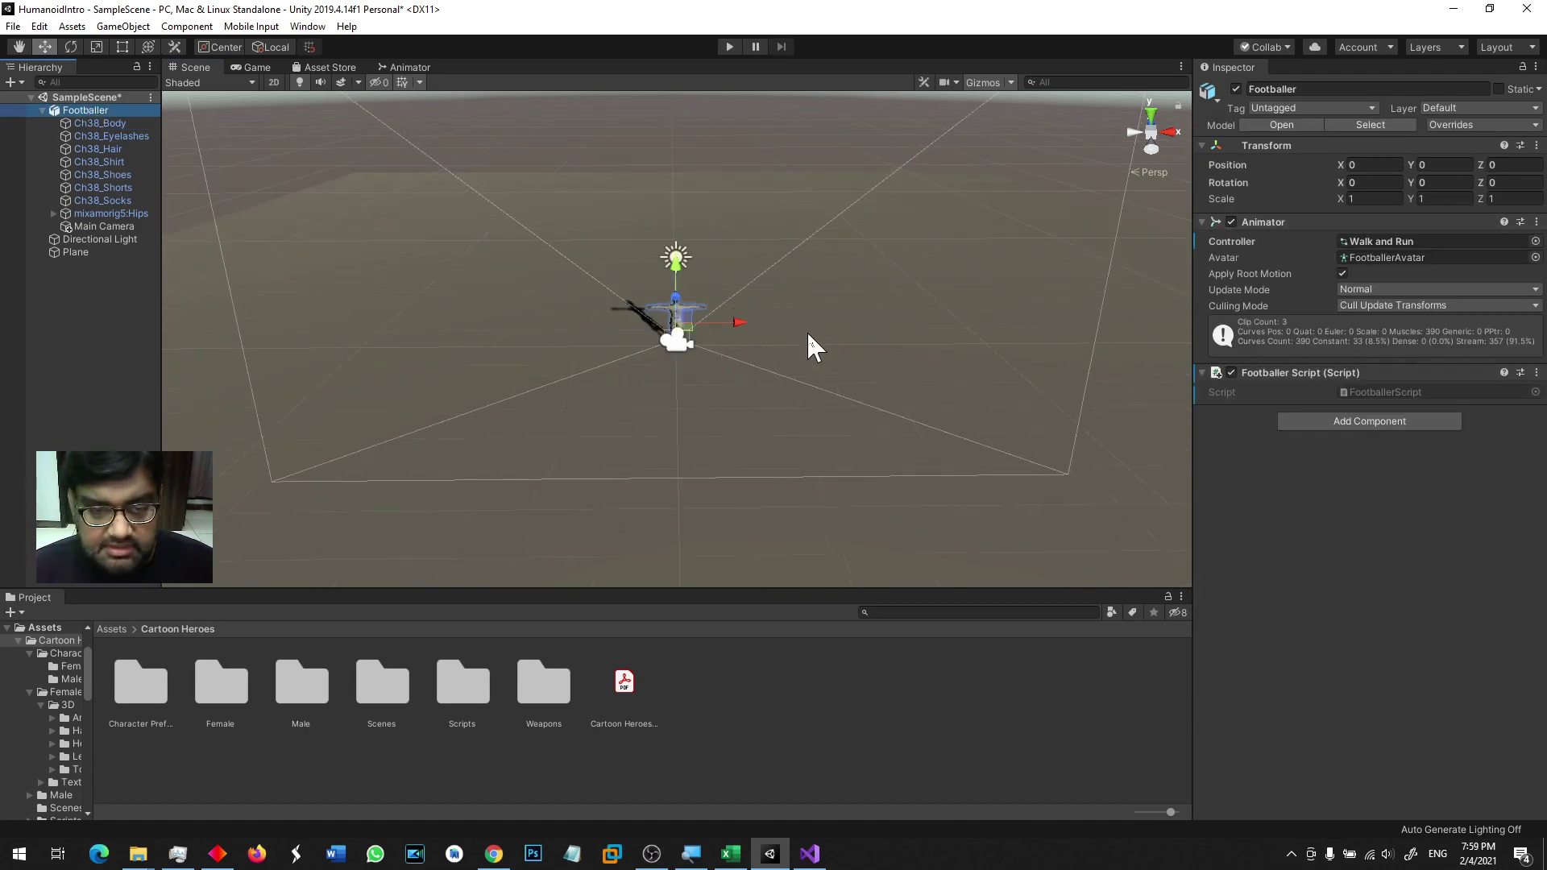
{"action": "scroll", "coordinate": [805, 330], "scroll_direction": "up", "scroll_amount": 2}
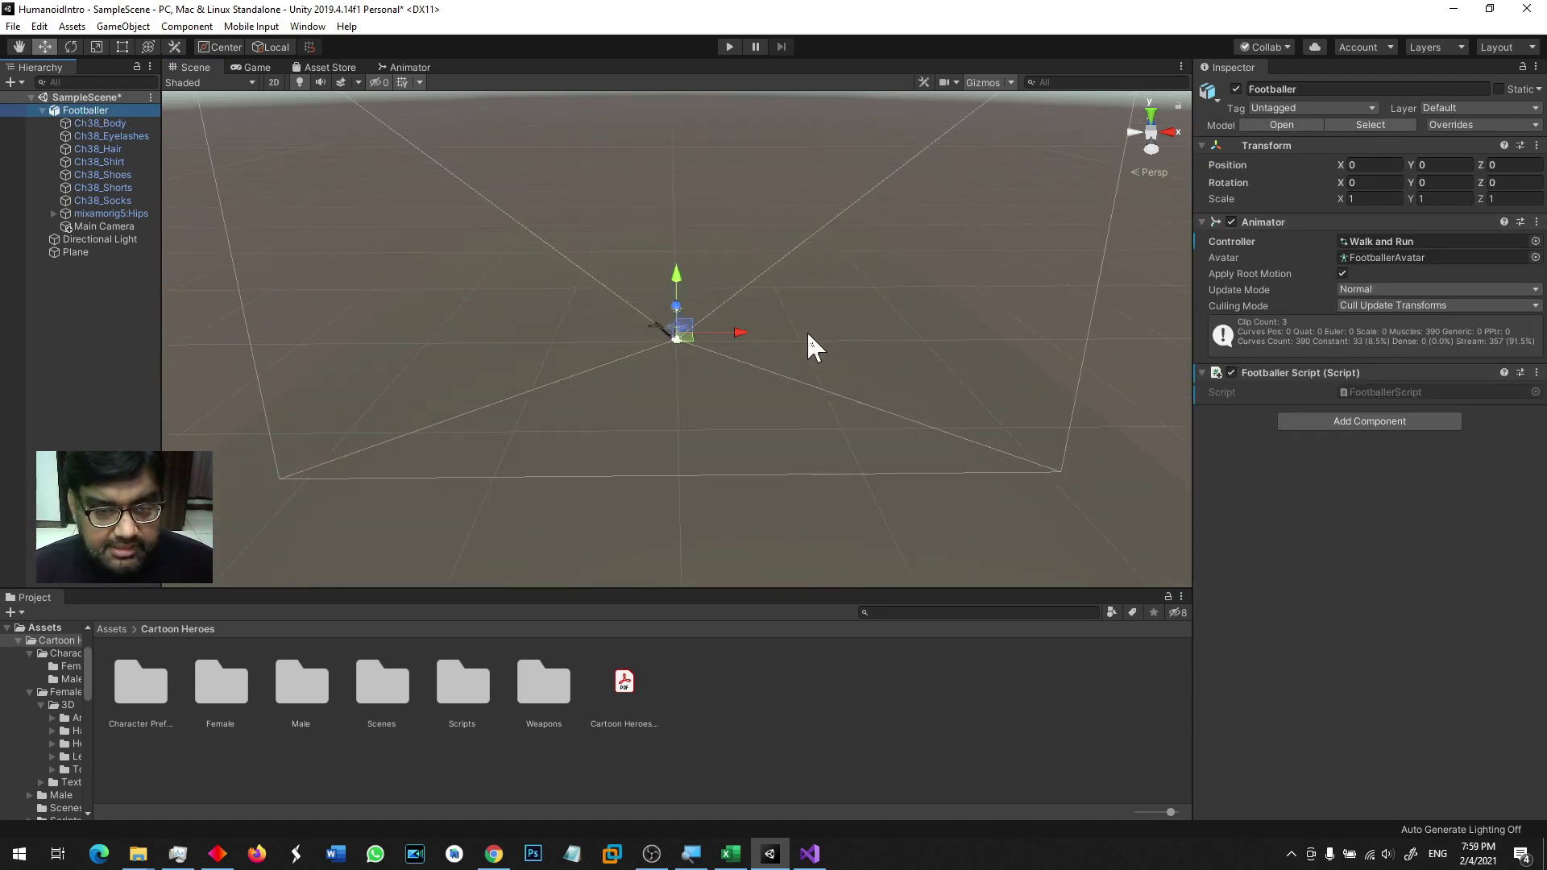
Step: Enlarge the ground Plane with the Scale tool
{"action": "left_click", "coordinate": [796, 517]}
{"action": "scroll", "coordinate": [822, 443], "scroll_direction": "down", "scroll_amount": 5}
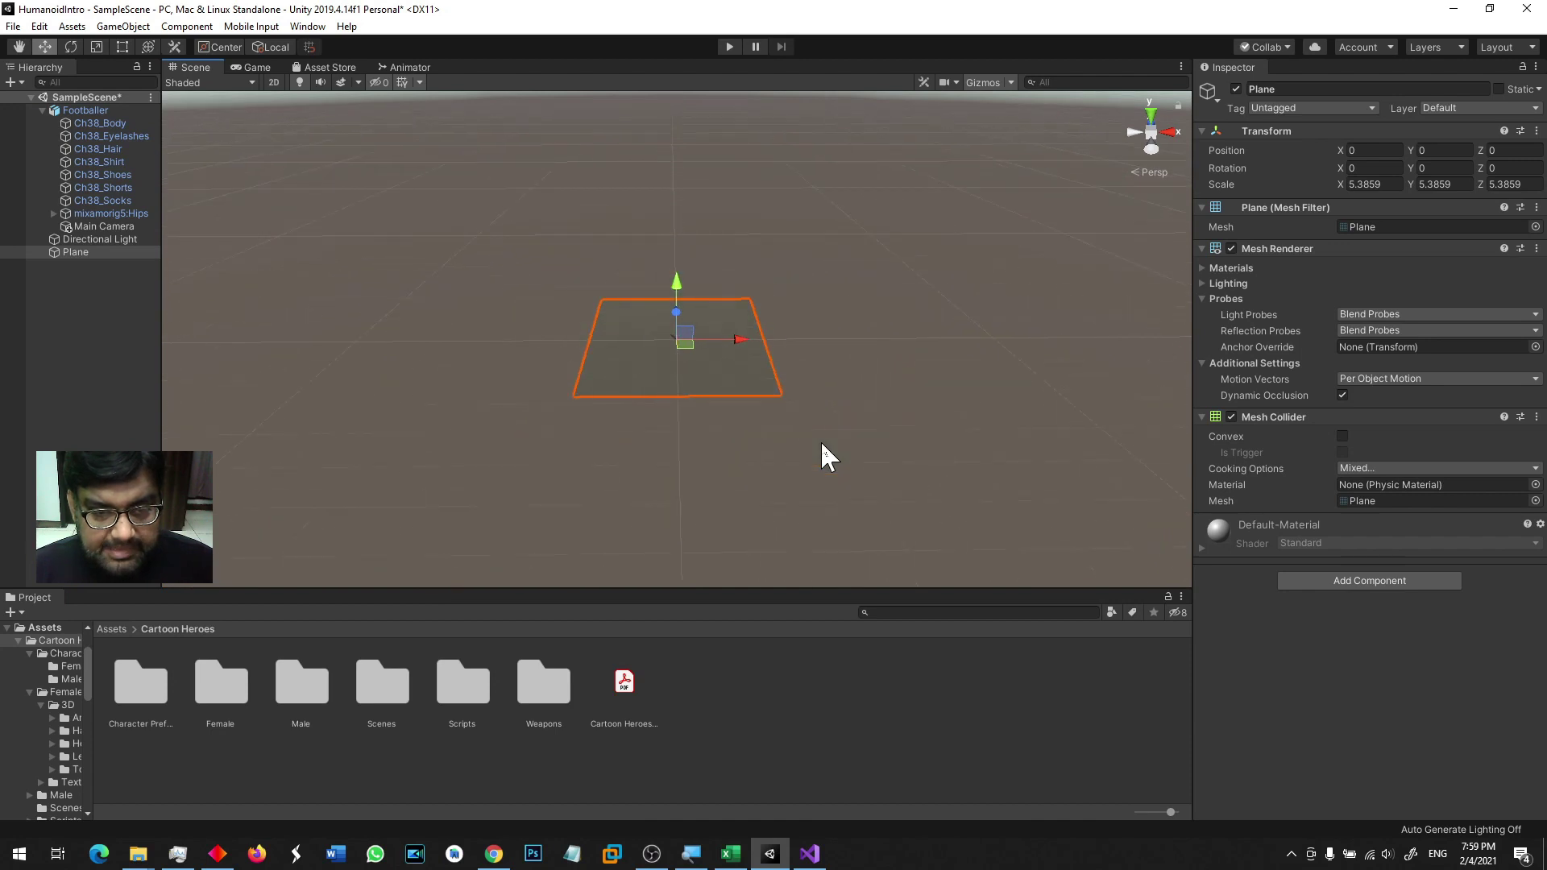
{"action": "key", "text": "r"}
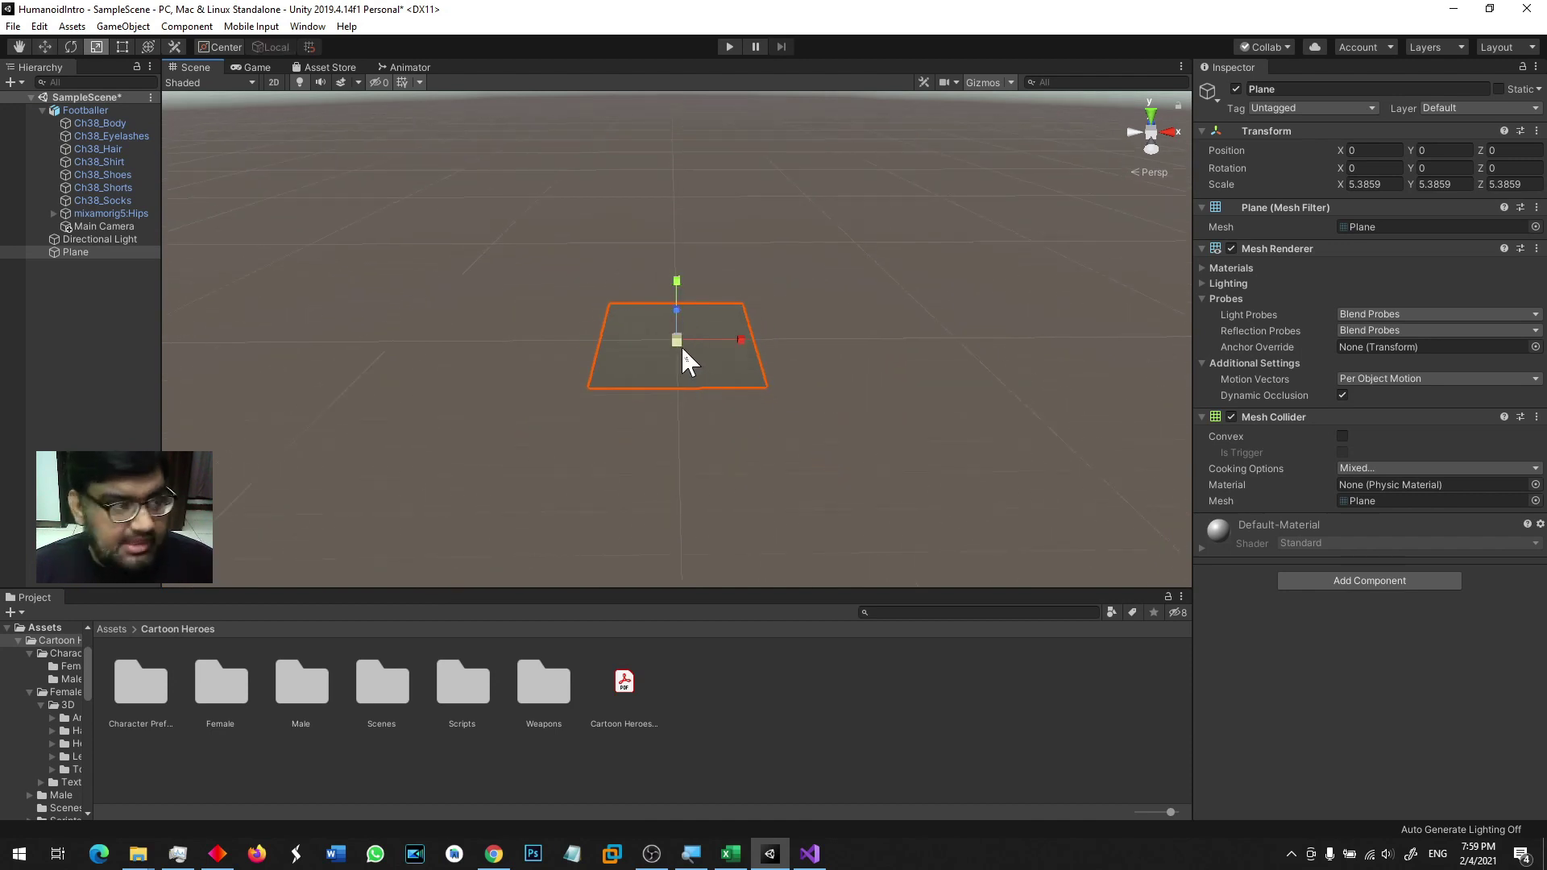
{"action": "left_click_drag", "start_coordinate": [677, 341], "coordinate": [1033, 254]}
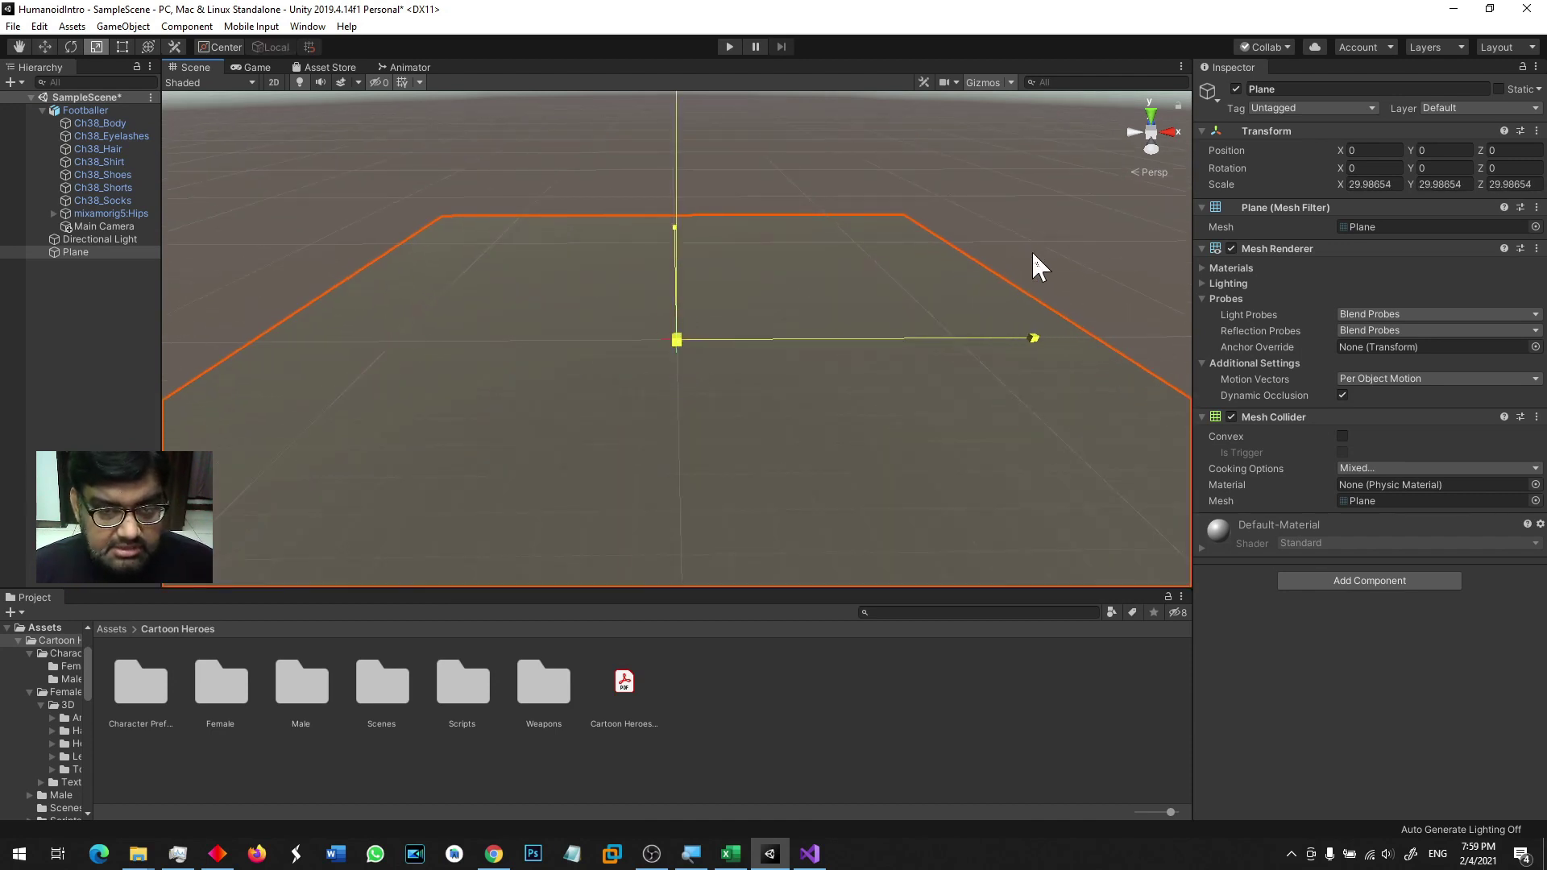
{"action": "scroll", "coordinate": [808, 314], "scroll_direction": "down", "scroll_amount": 4}
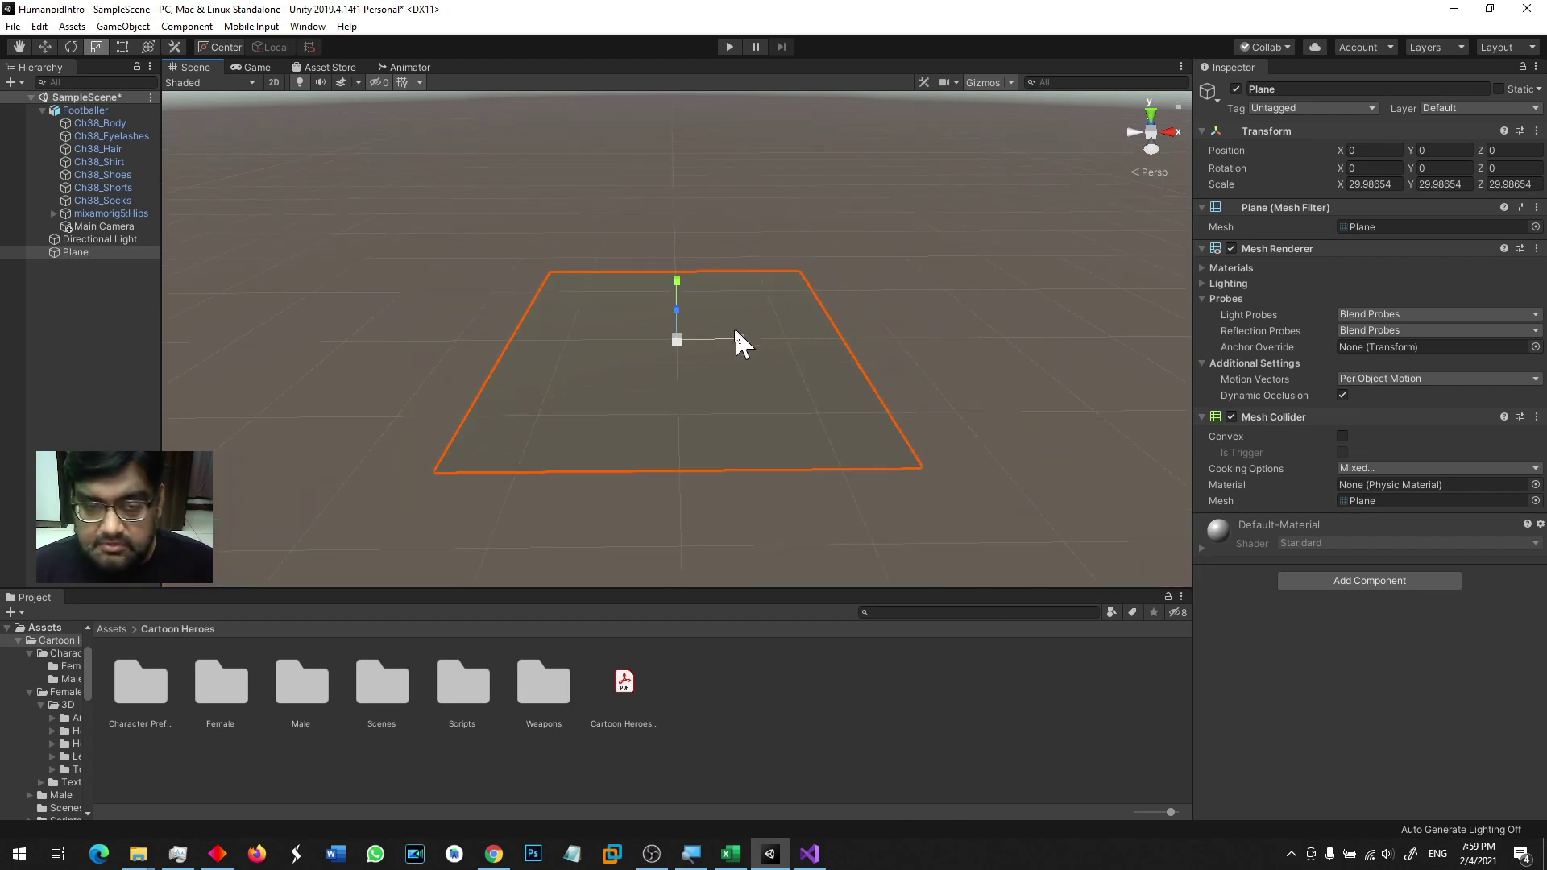
{"action": "left_click_drag", "start_coordinate": [675, 340], "coordinate": [284, 299]}
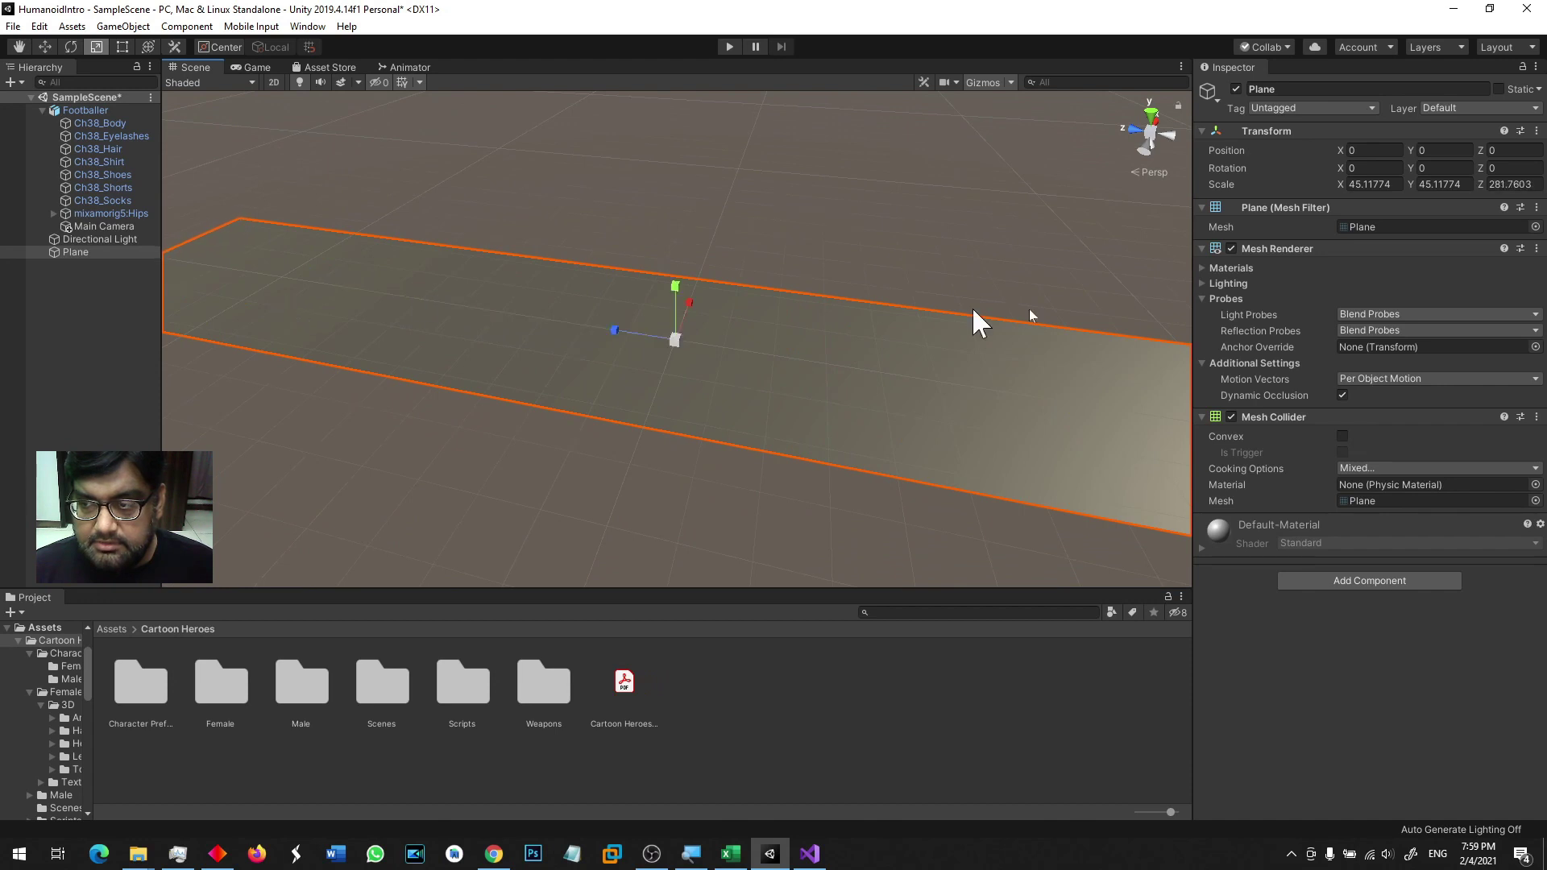
Step: Set the Plane's Scale Z to 1000 and X to 50, making a long strip
{"action": "left_click", "coordinate": [1510, 184]}
{"action": "type", "text": "1"}
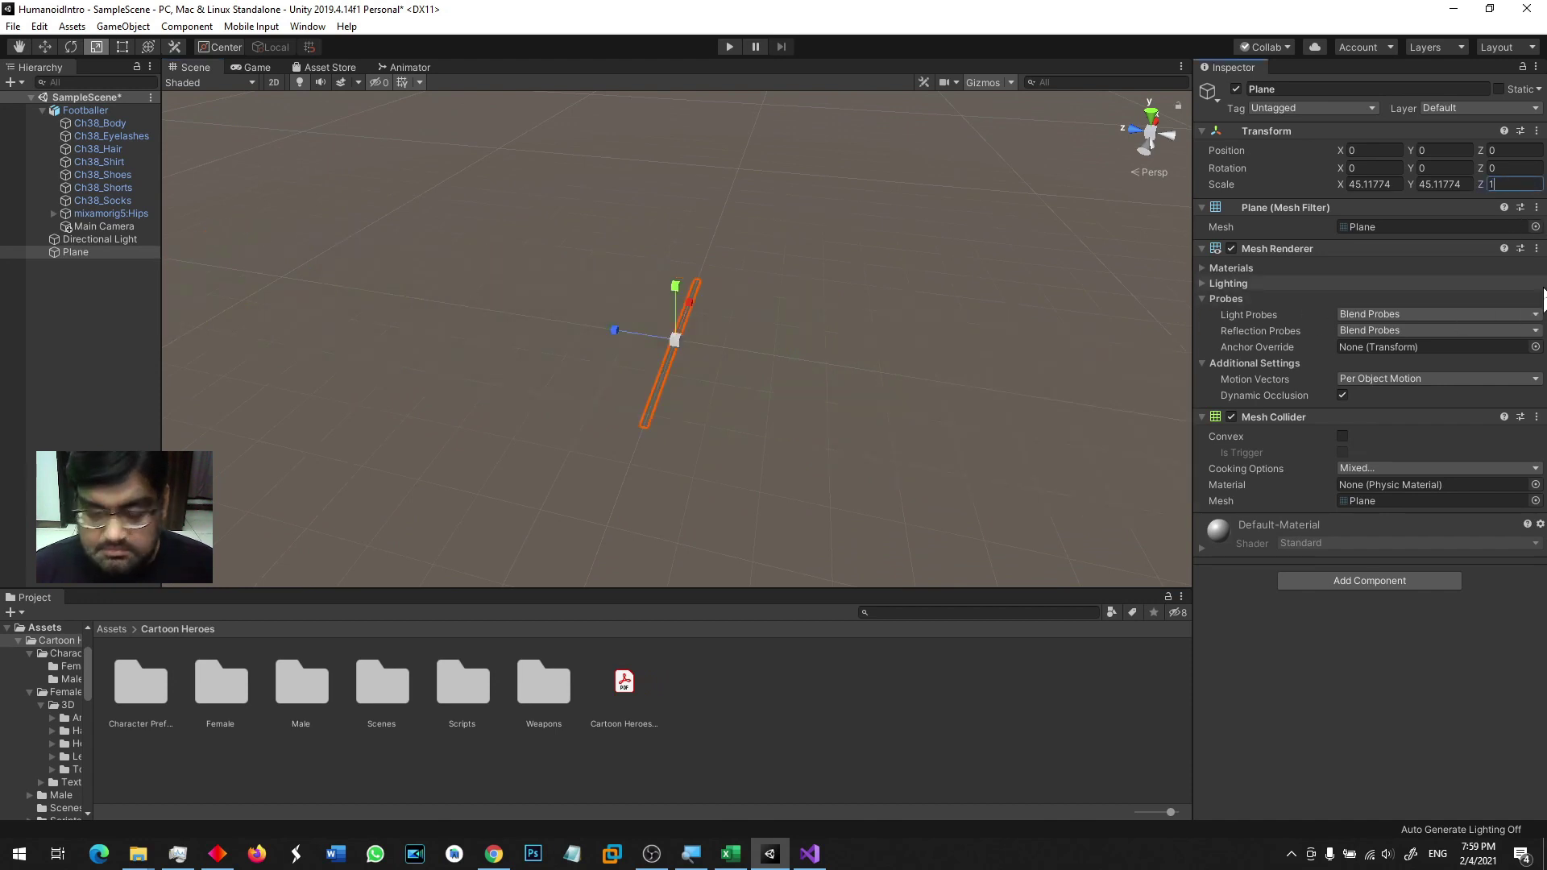
{"action": "type", "text": "000"}
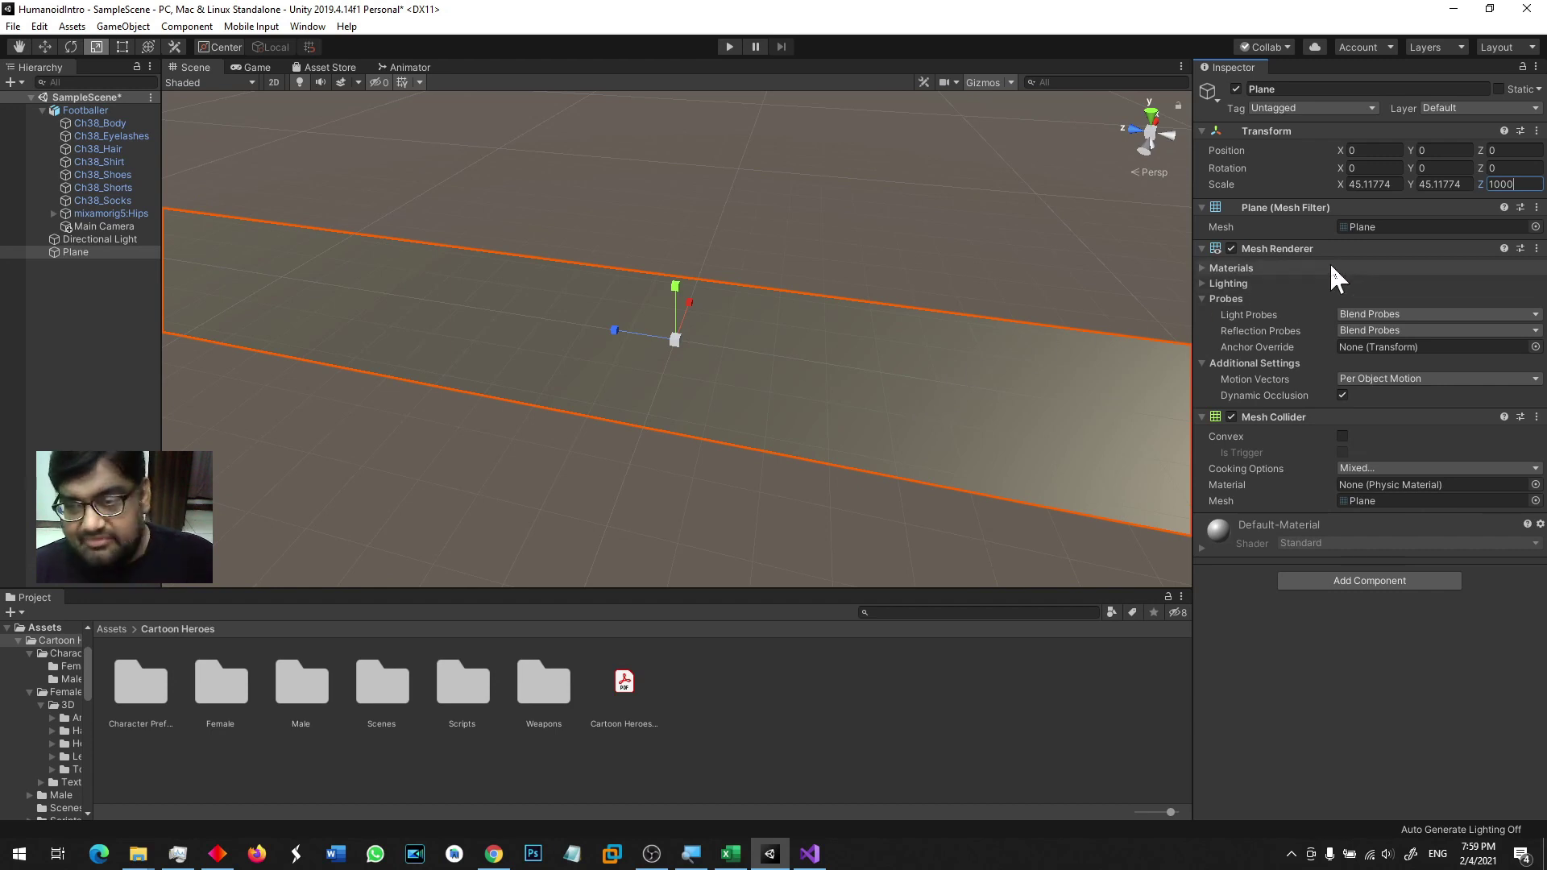
{"action": "left_click", "coordinate": [1378, 184]}
{"action": "type", "text": "50"}
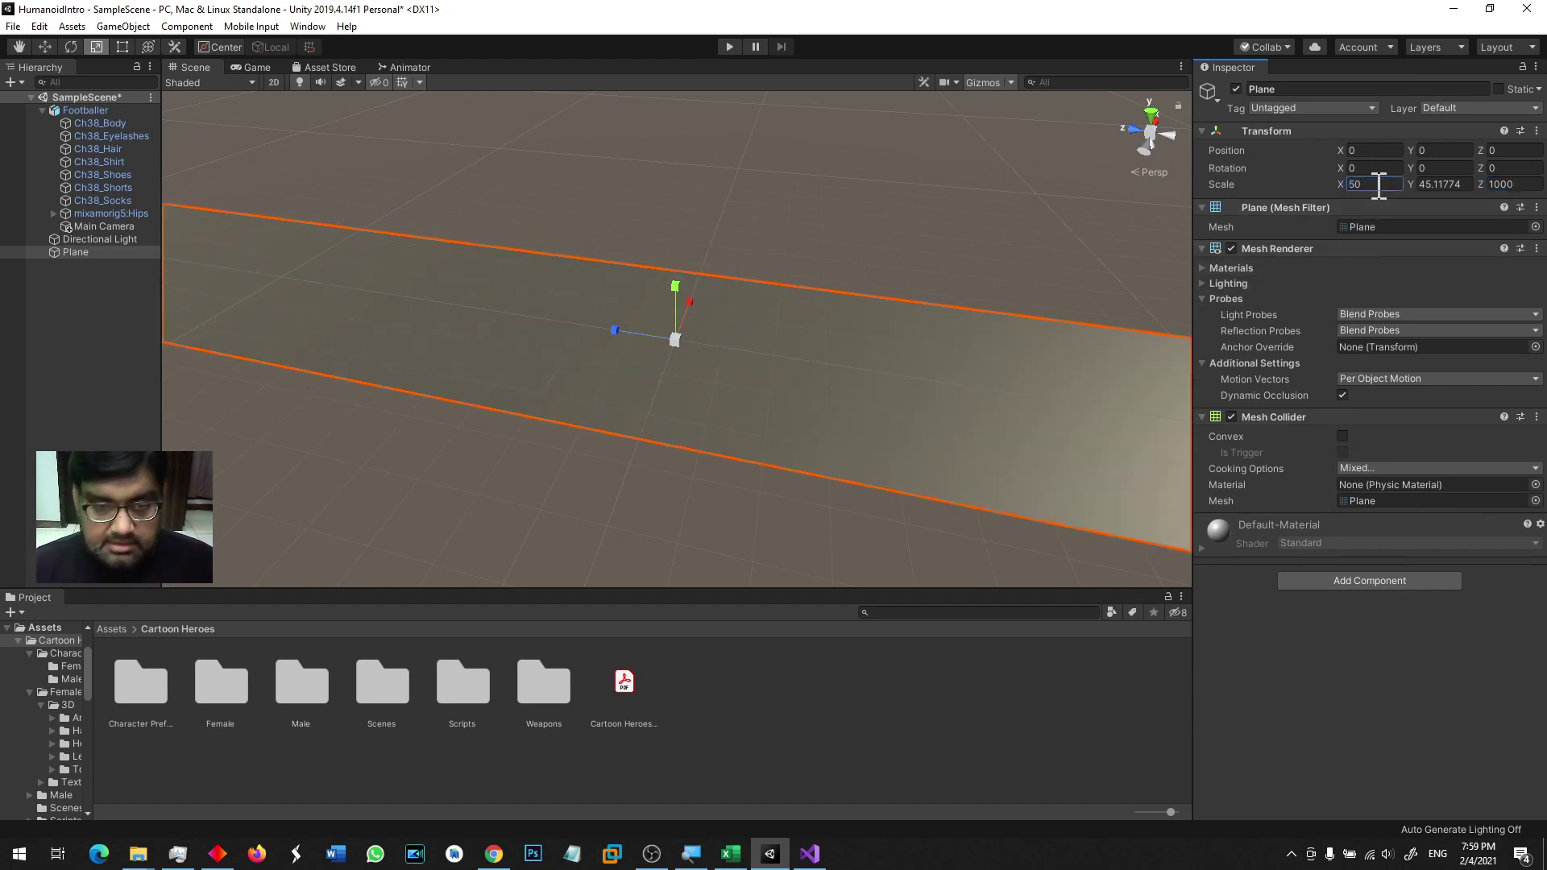
{"action": "scroll", "coordinate": [743, 389], "scroll_direction": "down", "scroll_amount": 8}
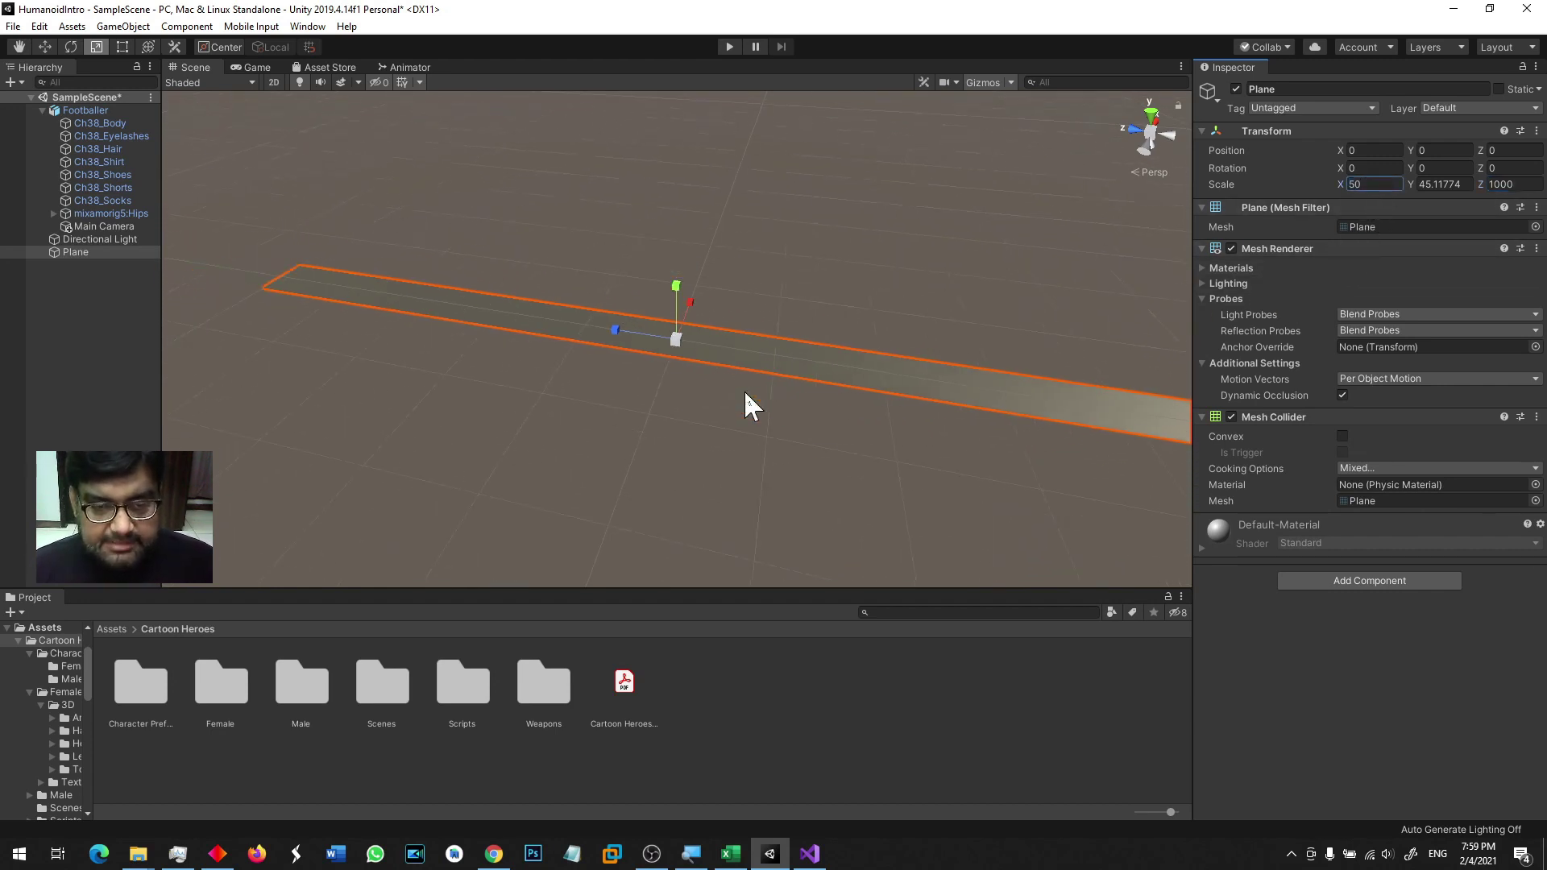
{"action": "left_click_drag", "start_coordinate": [744, 424], "coordinate": [730, 412], "text": "alt"}
{"action": "scroll", "coordinate": [730, 413], "scroll_direction": "down", "scroll_amount": 2}
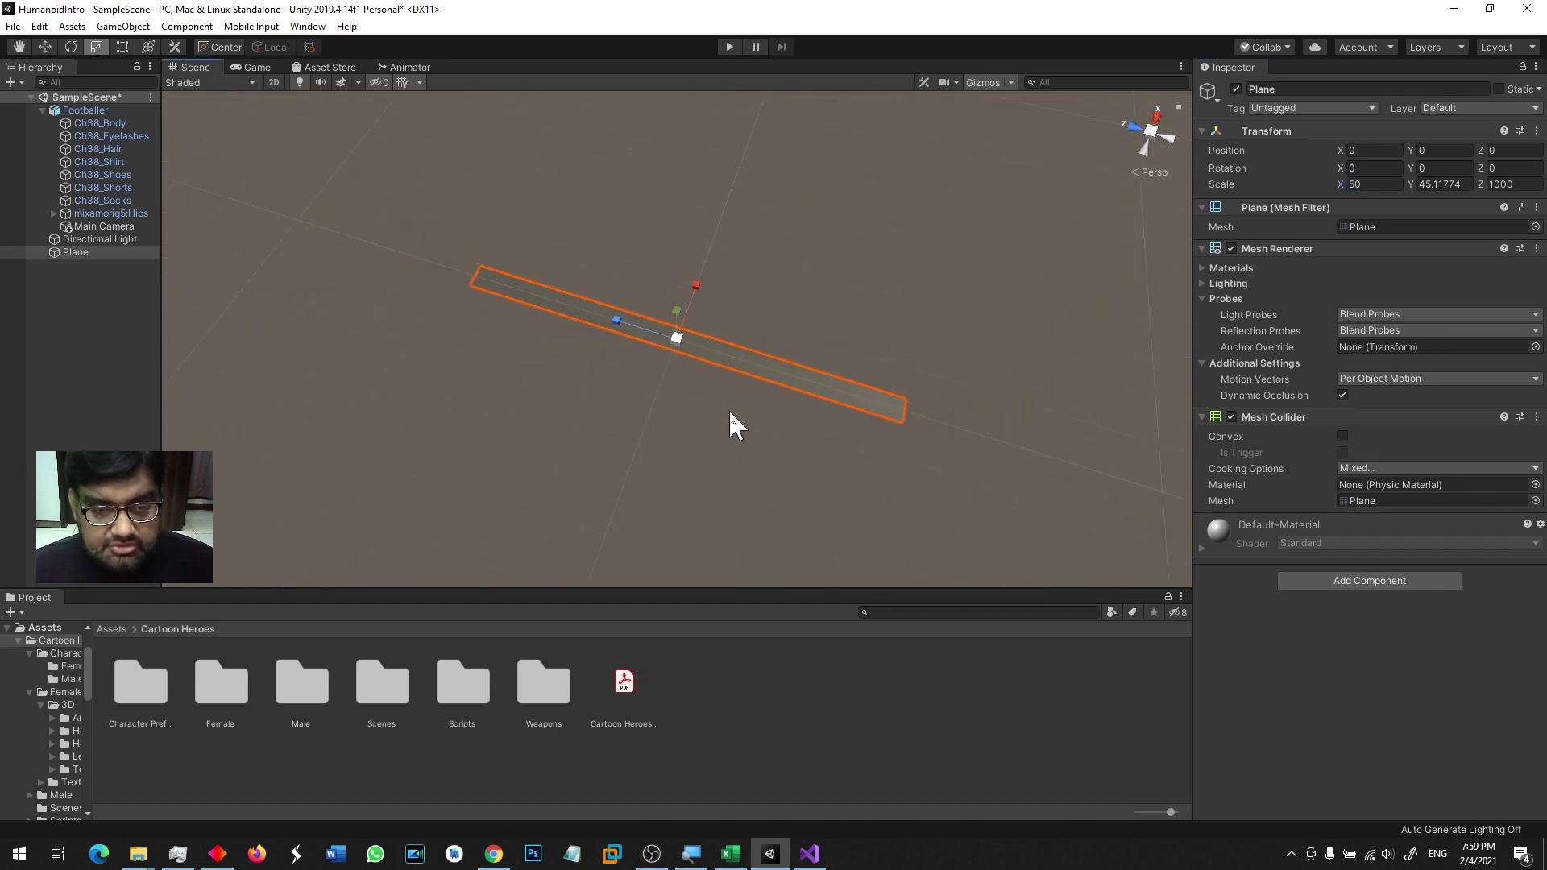
{"action": "scroll", "coordinate": [730, 412], "scroll_direction": "up", "scroll_amount": 4}
{"action": "scroll", "coordinate": [730, 413], "scroll_direction": "up", "scroll_amount": 6}
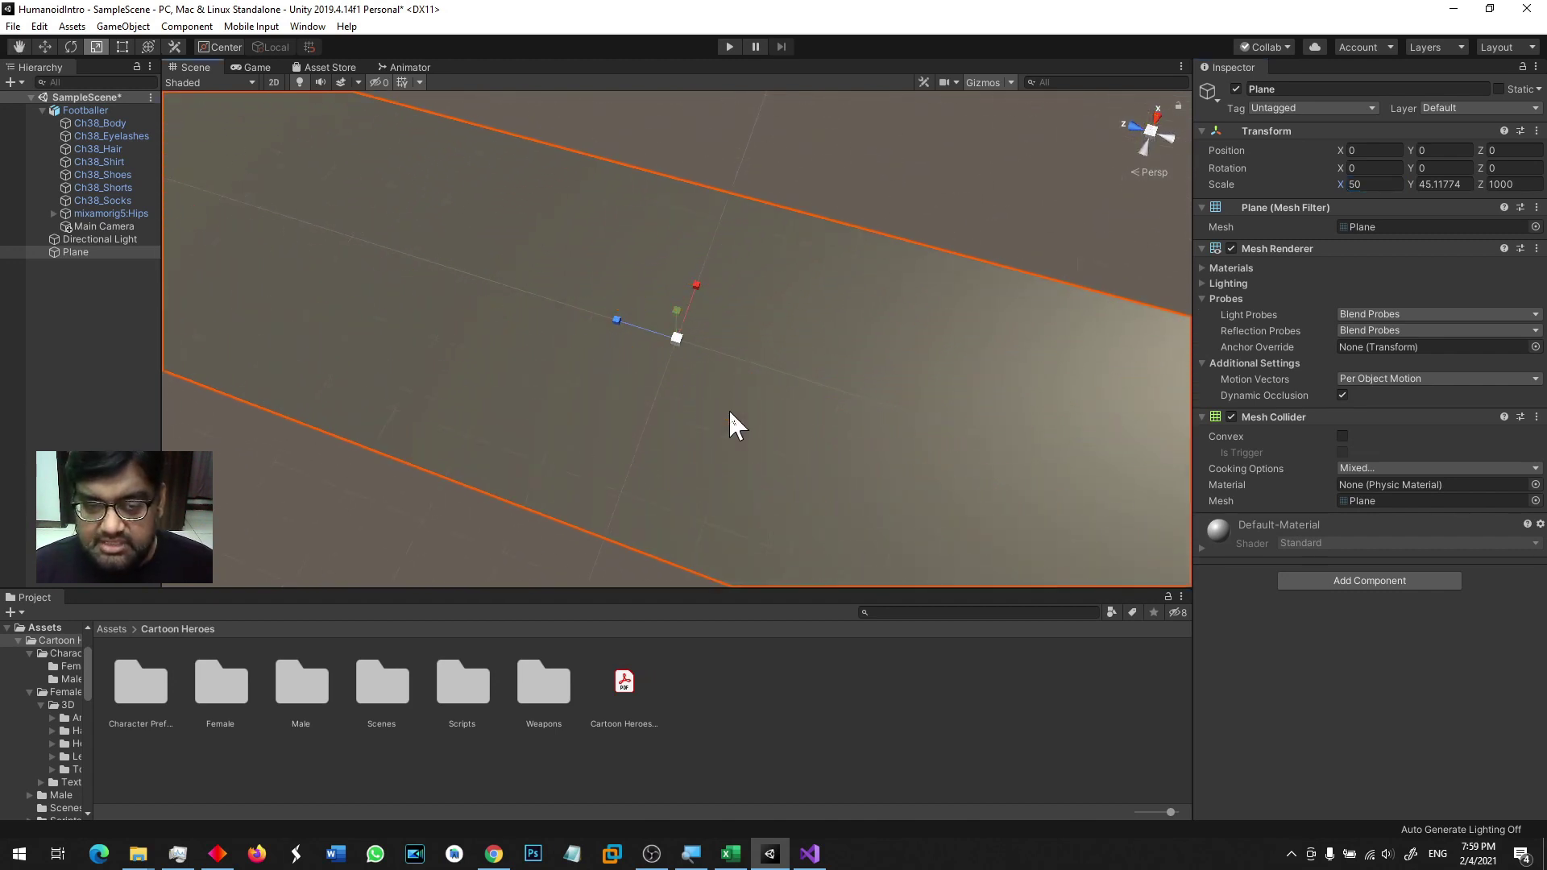
{"action": "scroll", "coordinate": [729, 413], "scroll_direction": "down", "scroll_amount": 4}
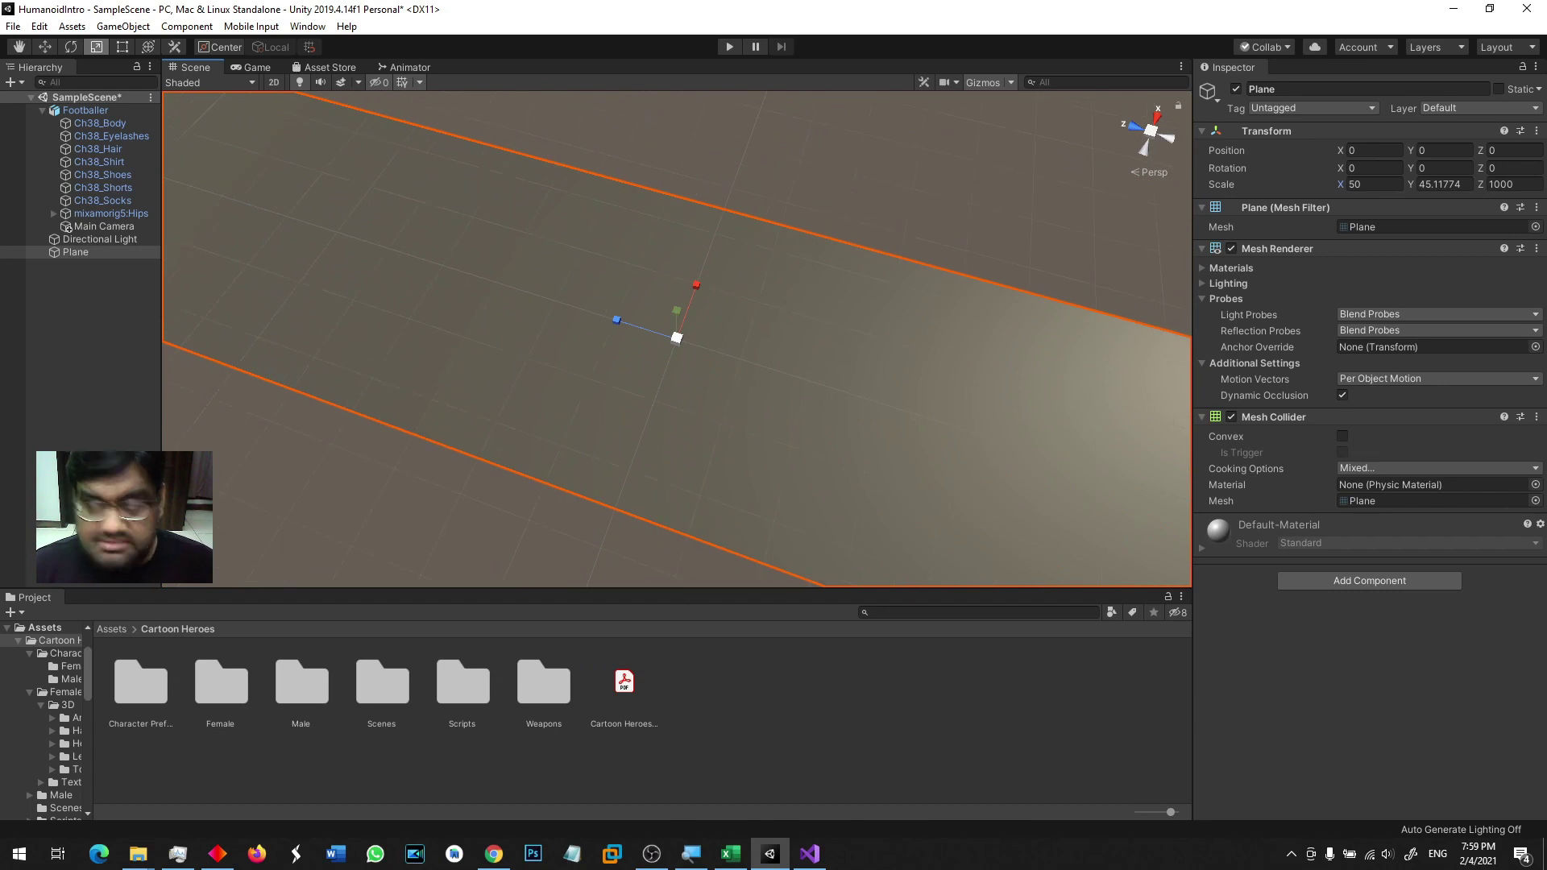
{"action": "key", "text": "alt+Tab"}
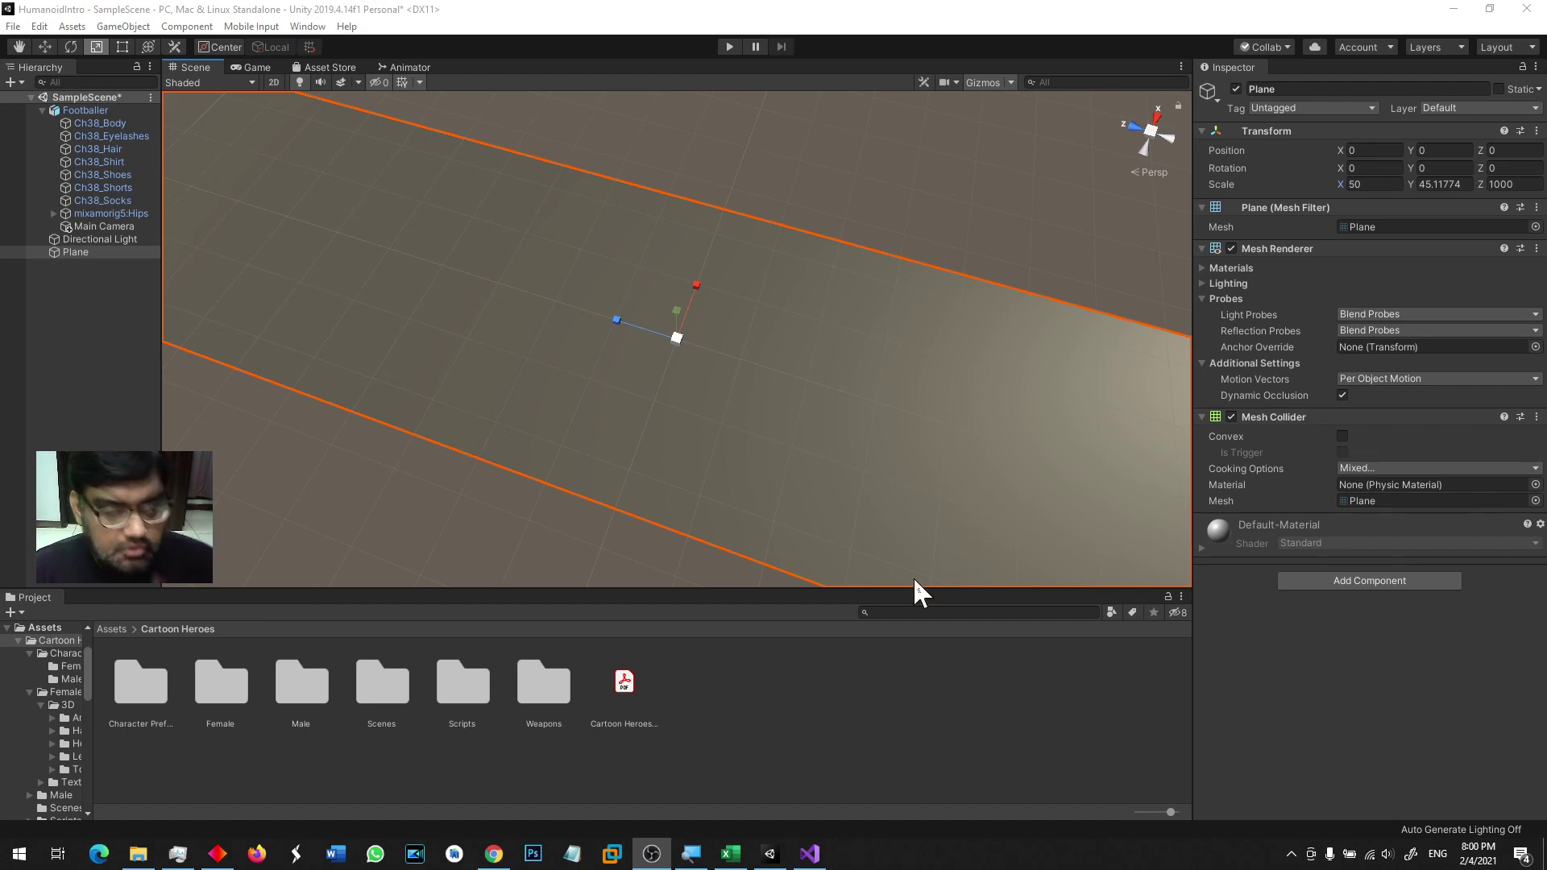
Step: Import grass.jpg and road.jpg from the Air School Projects folder into Unity's Assets
{"action": "left_click", "coordinate": [138, 854]}
{"action": "left_click", "coordinate": [969, 144]}
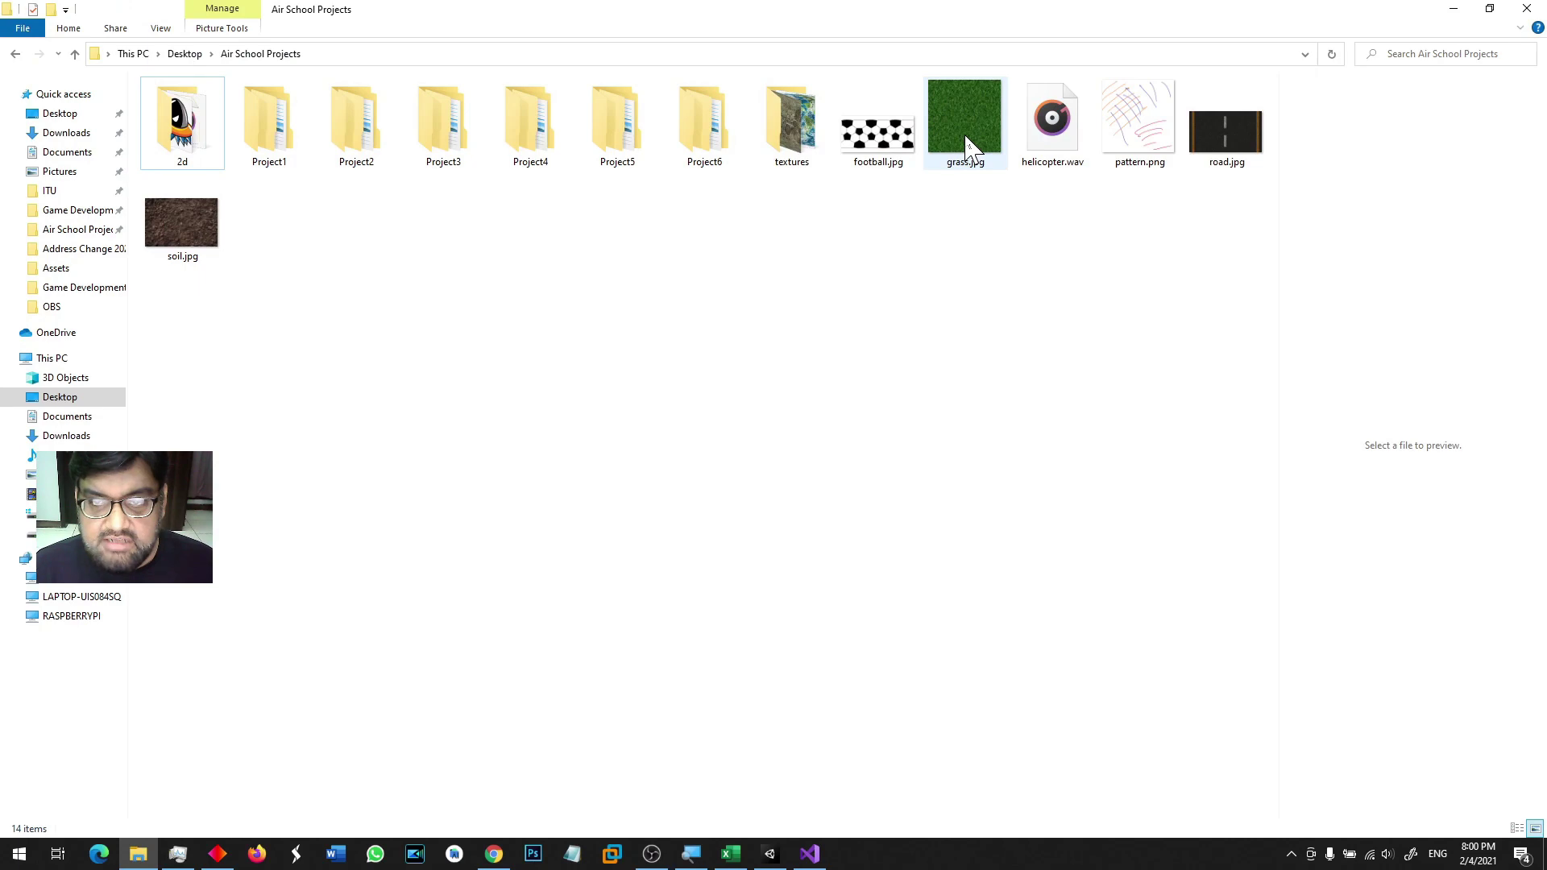
{"action": "left_click", "coordinate": [1243, 158], "text": "ctrl"}
{"action": "left_click", "coordinate": [1490, 8]}
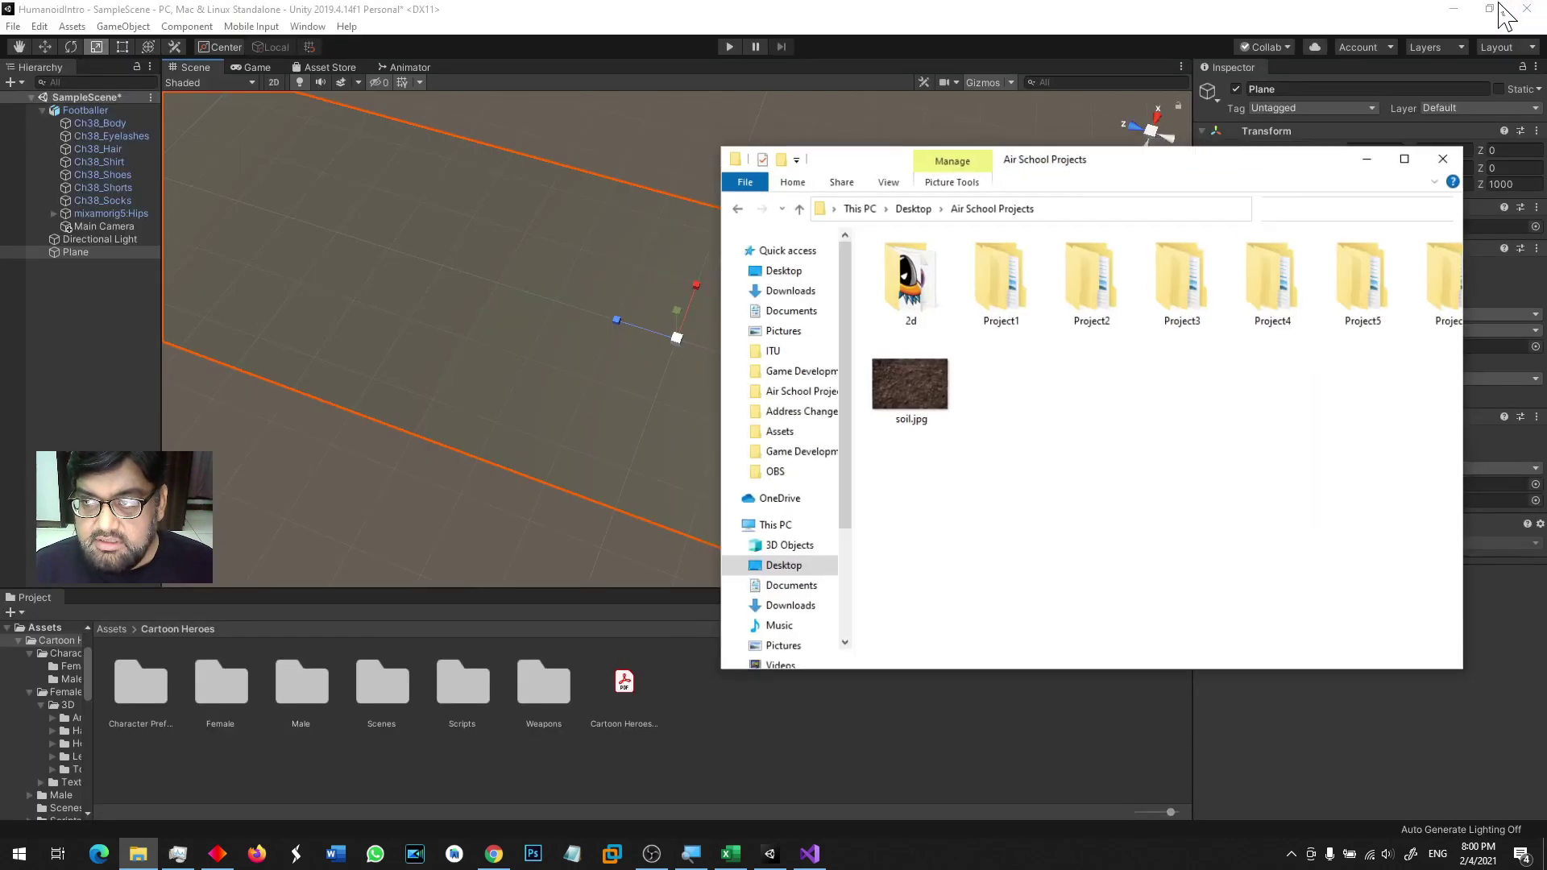
{"action": "left_click_drag", "start_coordinate": [919, 580], "coordinate": [953, 614]}
{"action": "left_click", "coordinate": [112, 629]}
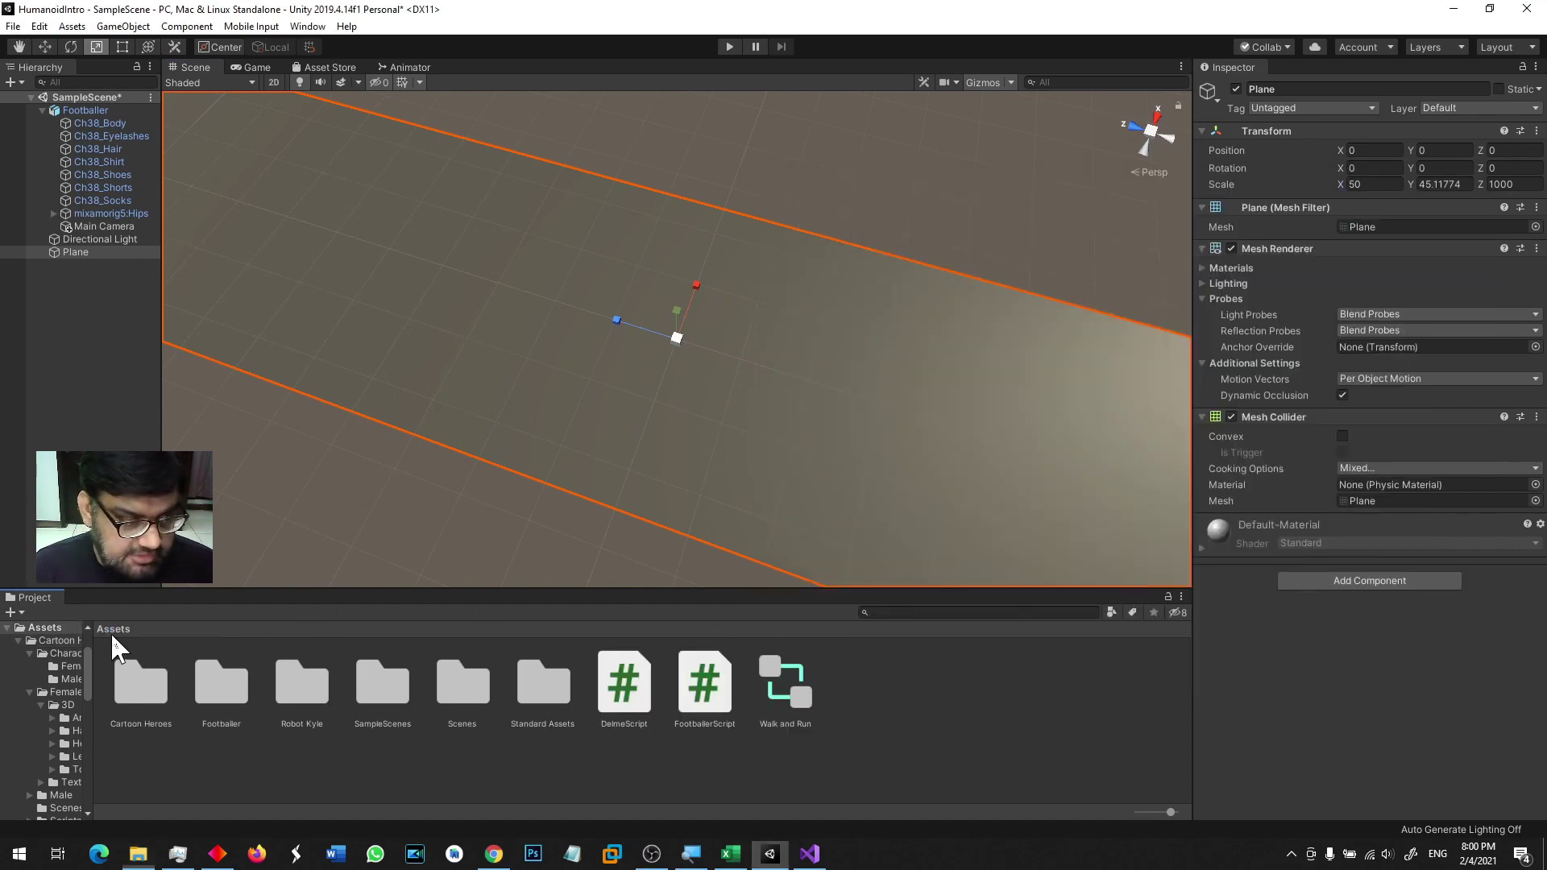
{"action": "left_click", "coordinate": [138, 853]}
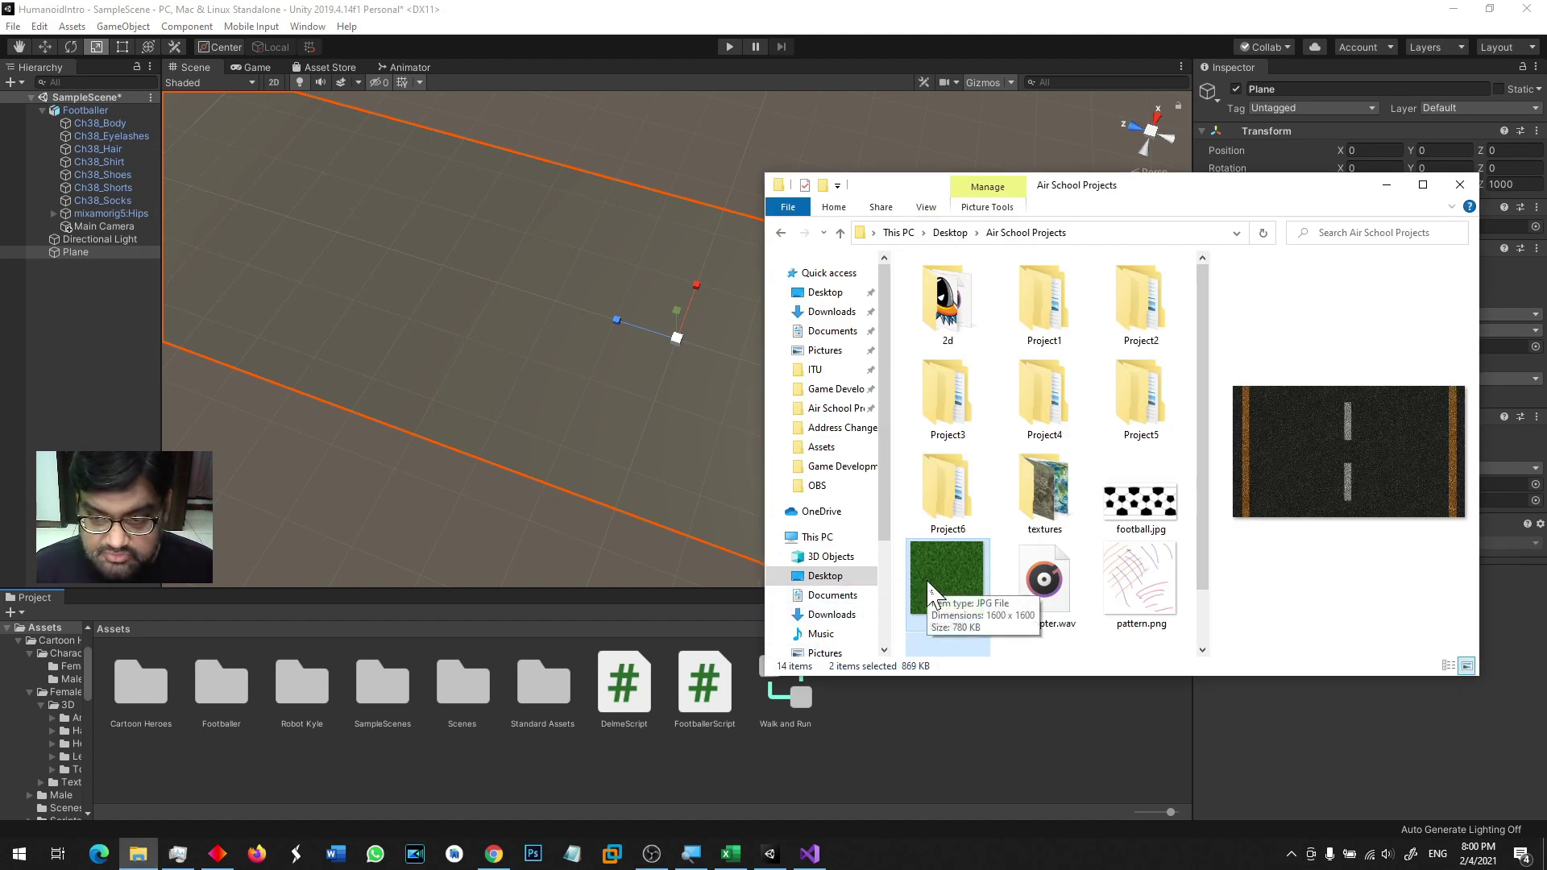
{"action": "scroll", "coordinate": [935, 596], "scroll_direction": "down", "scroll_amount": 1}
{"action": "left_click_drag", "start_coordinate": [946, 509], "coordinate": [846, 725]}
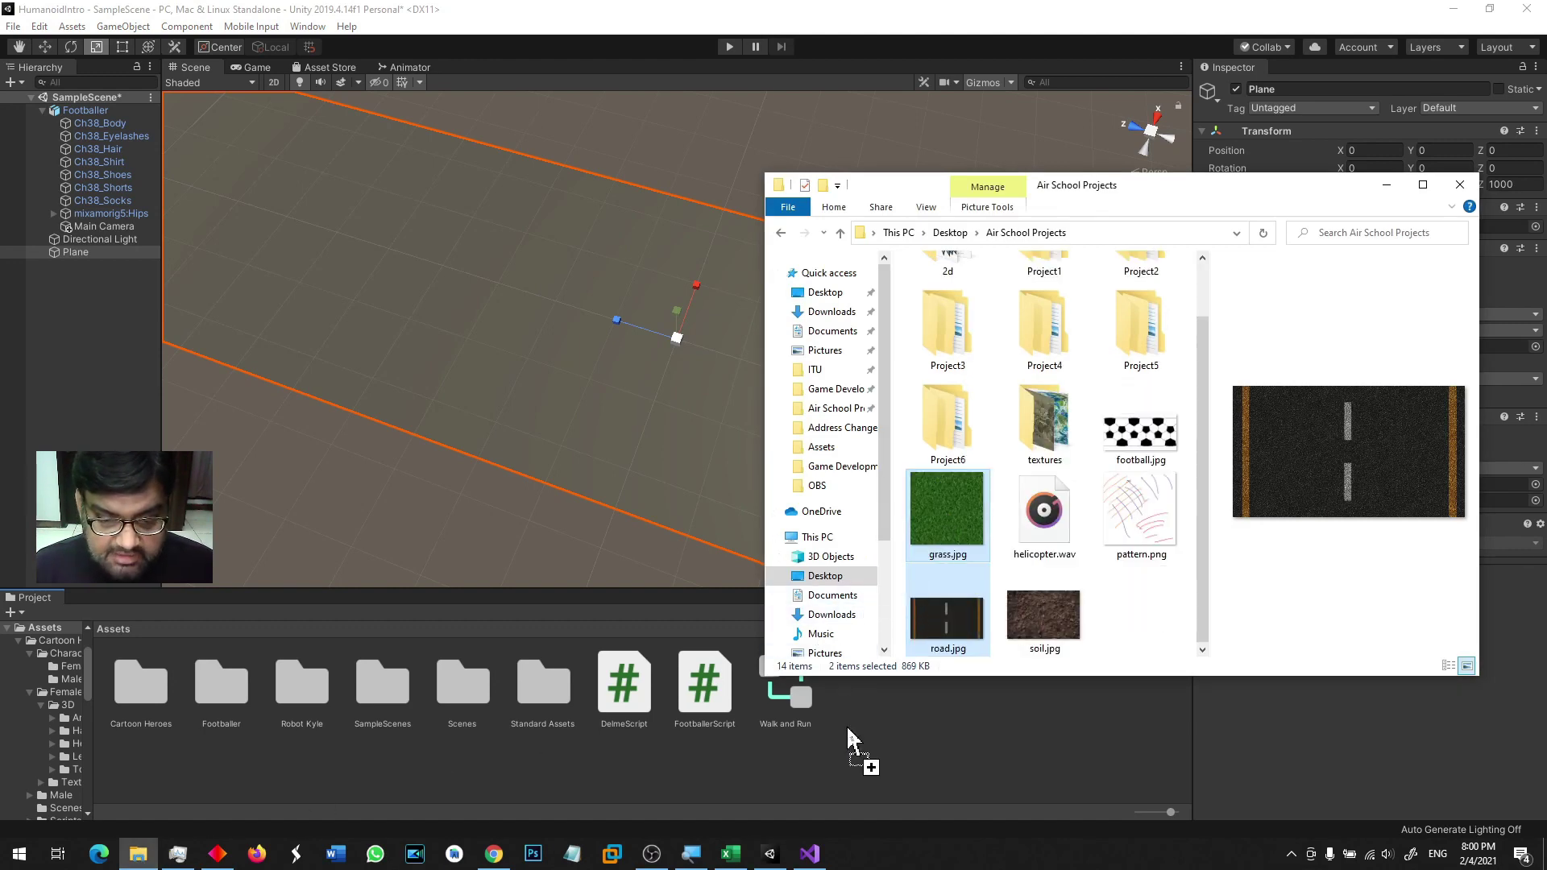
{"action": "left_click", "coordinate": [628, 535]}
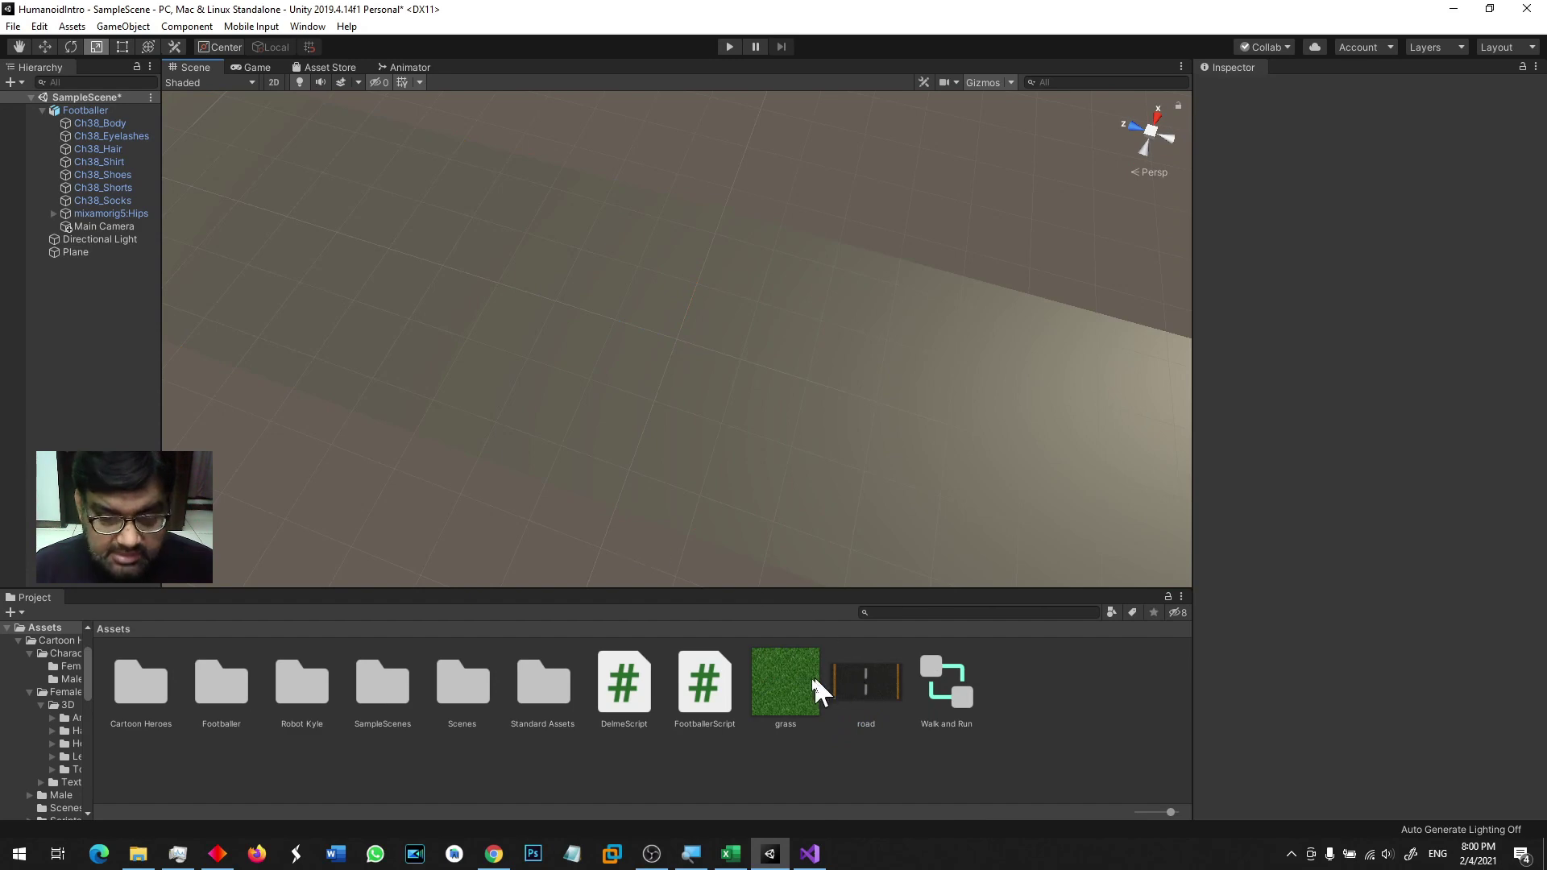
Step: Apply the grass texture to the Plane with 50 by 1000 tiling and preview in Play mode
{"action": "right_click_drag", "start_coordinate": [746, 576], "coordinate": [751, 415]}
{"action": "left_click", "coordinate": [751, 419]}
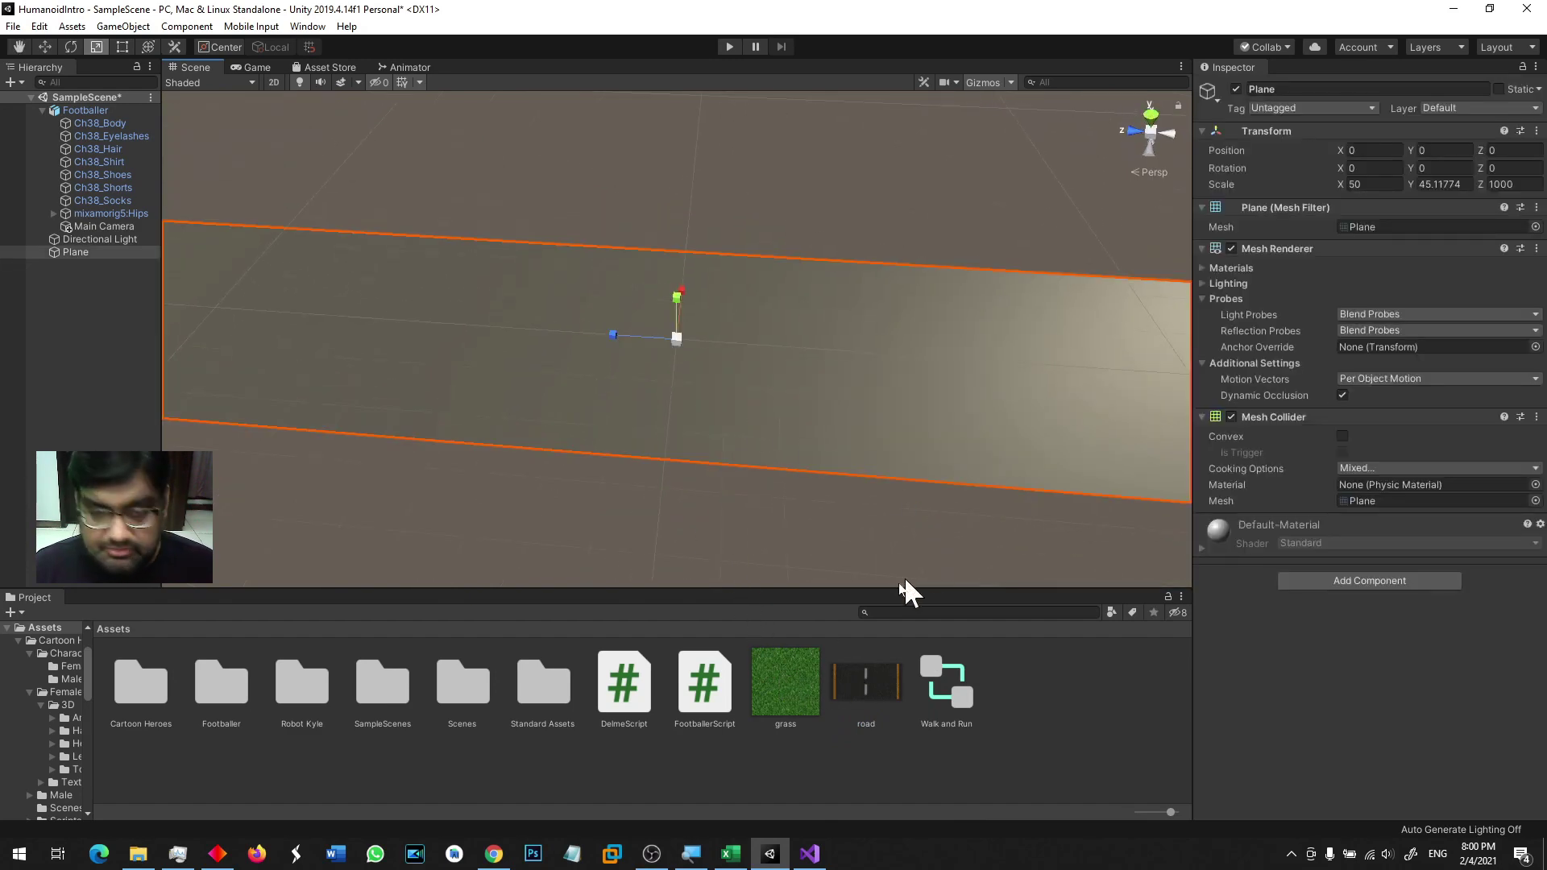
{"action": "left_click_drag", "start_coordinate": [785, 681], "coordinate": [778, 437]}
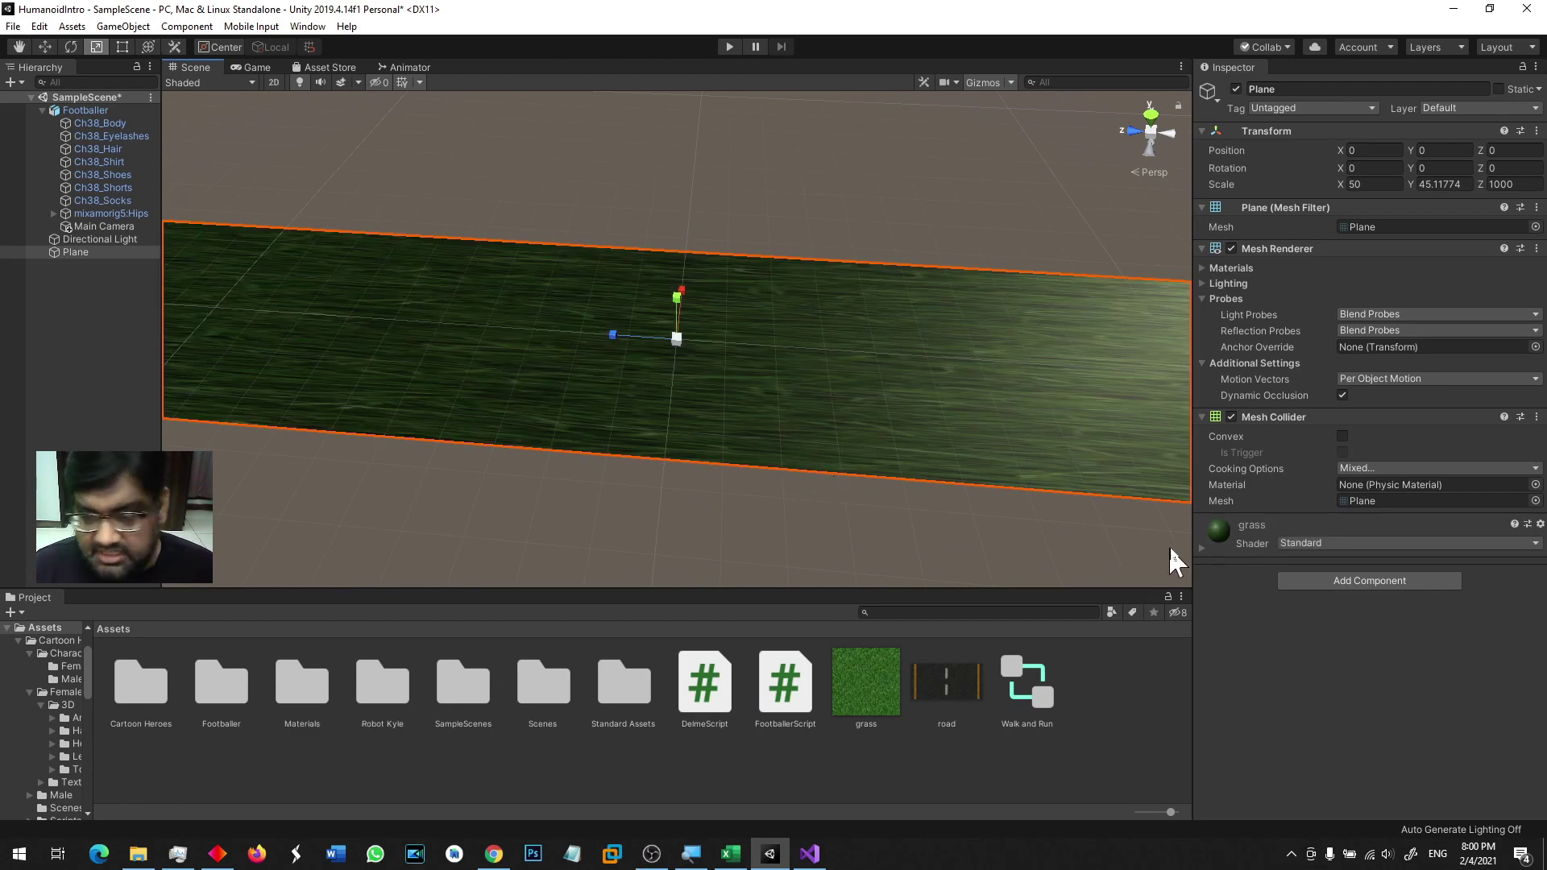
{"action": "left_click", "coordinate": [1202, 547]}
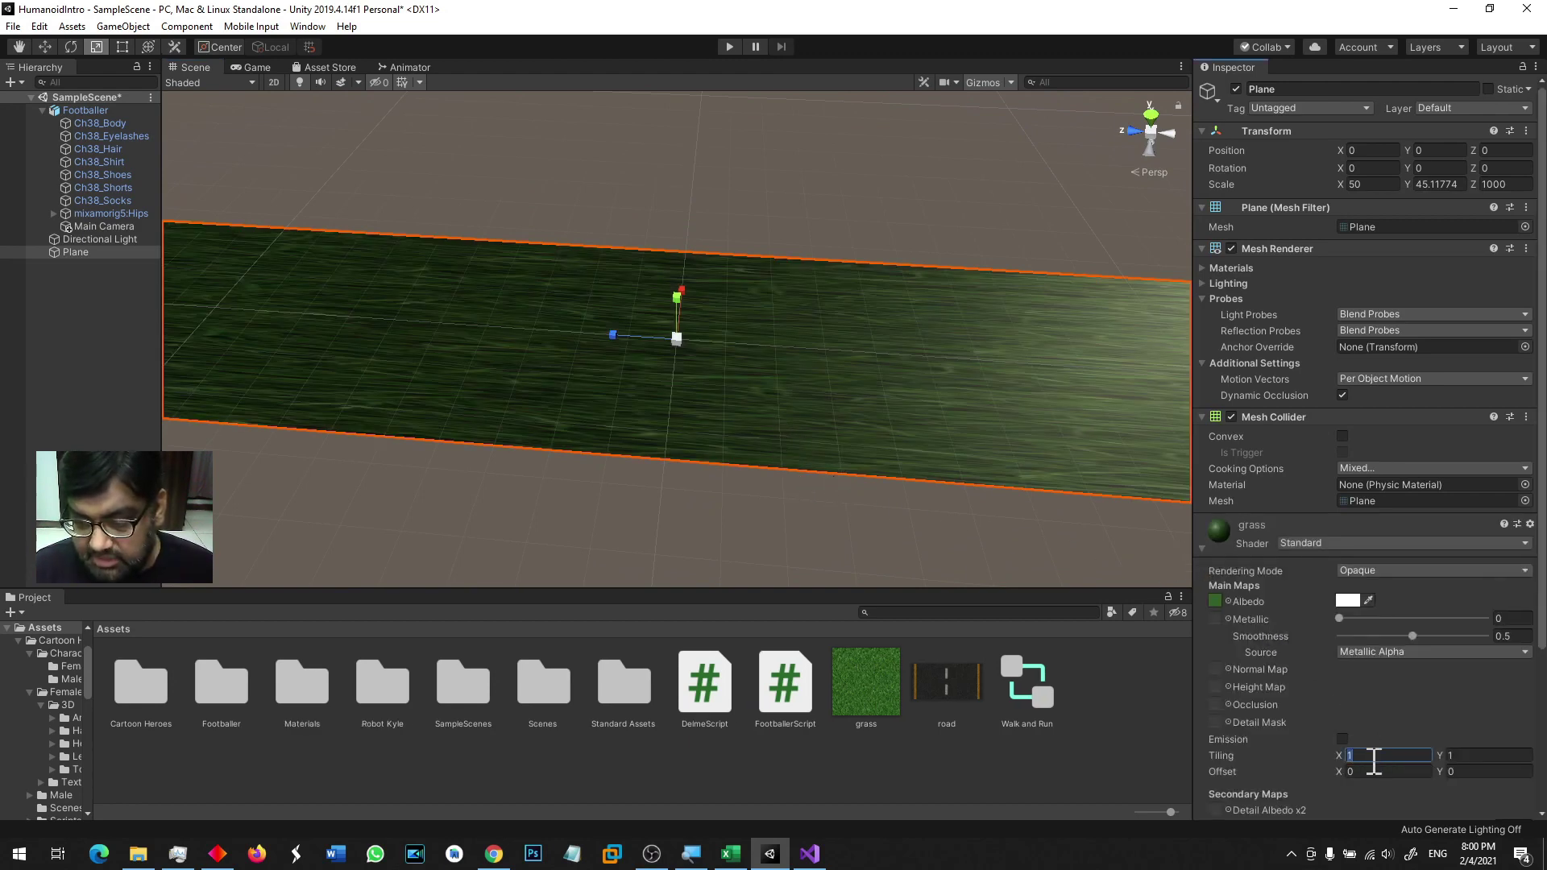
{"action": "type", "text": "50"}
{"action": "key", "text": "Tab"}
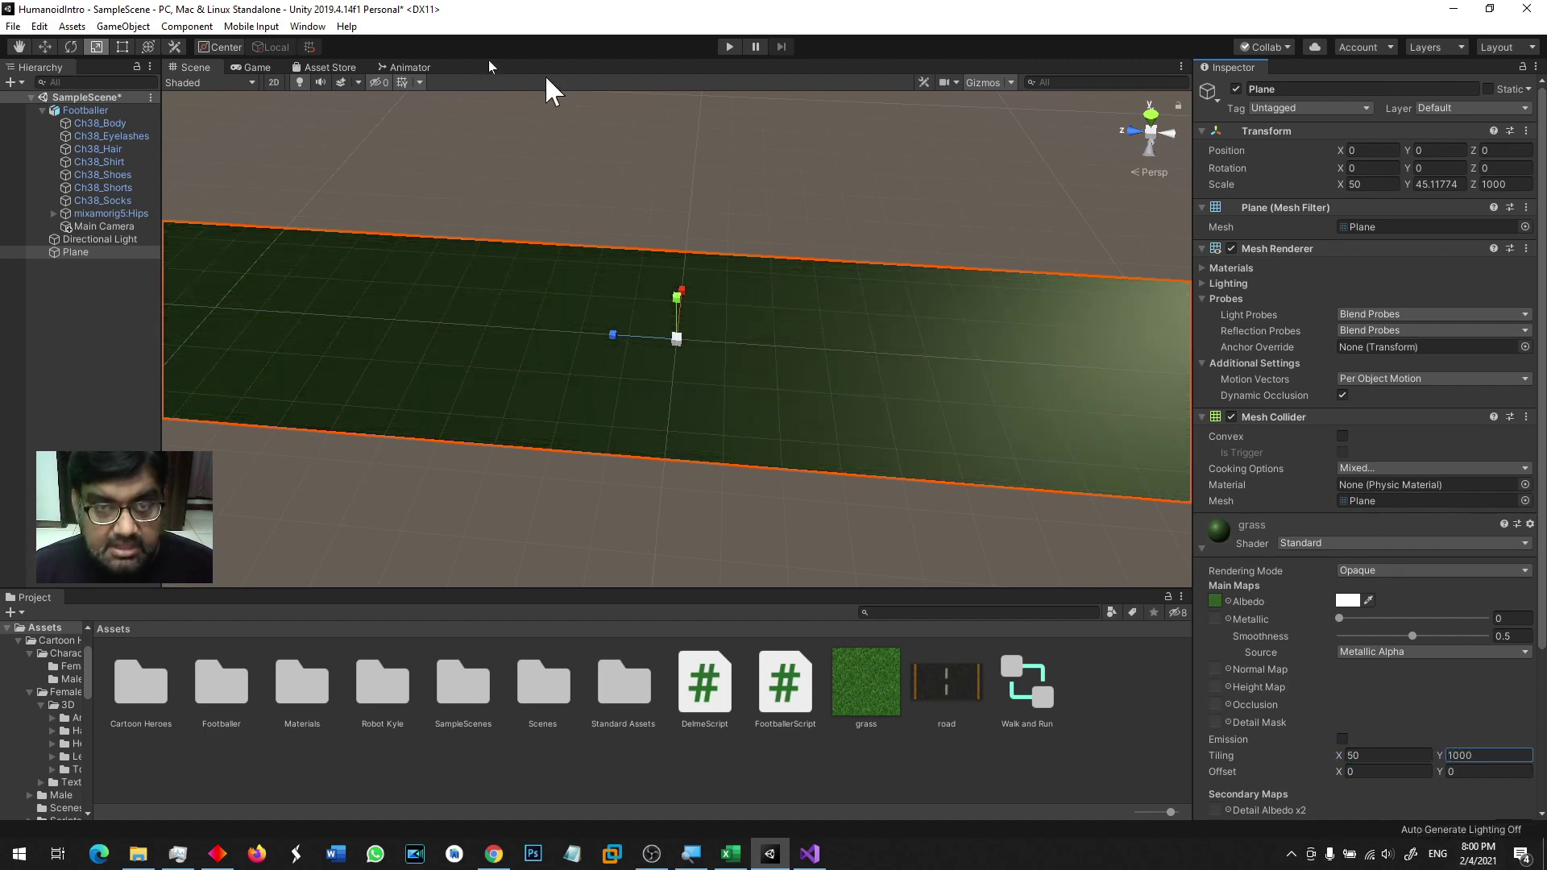
{"action": "left_click", "coordinate": [728, 49]}
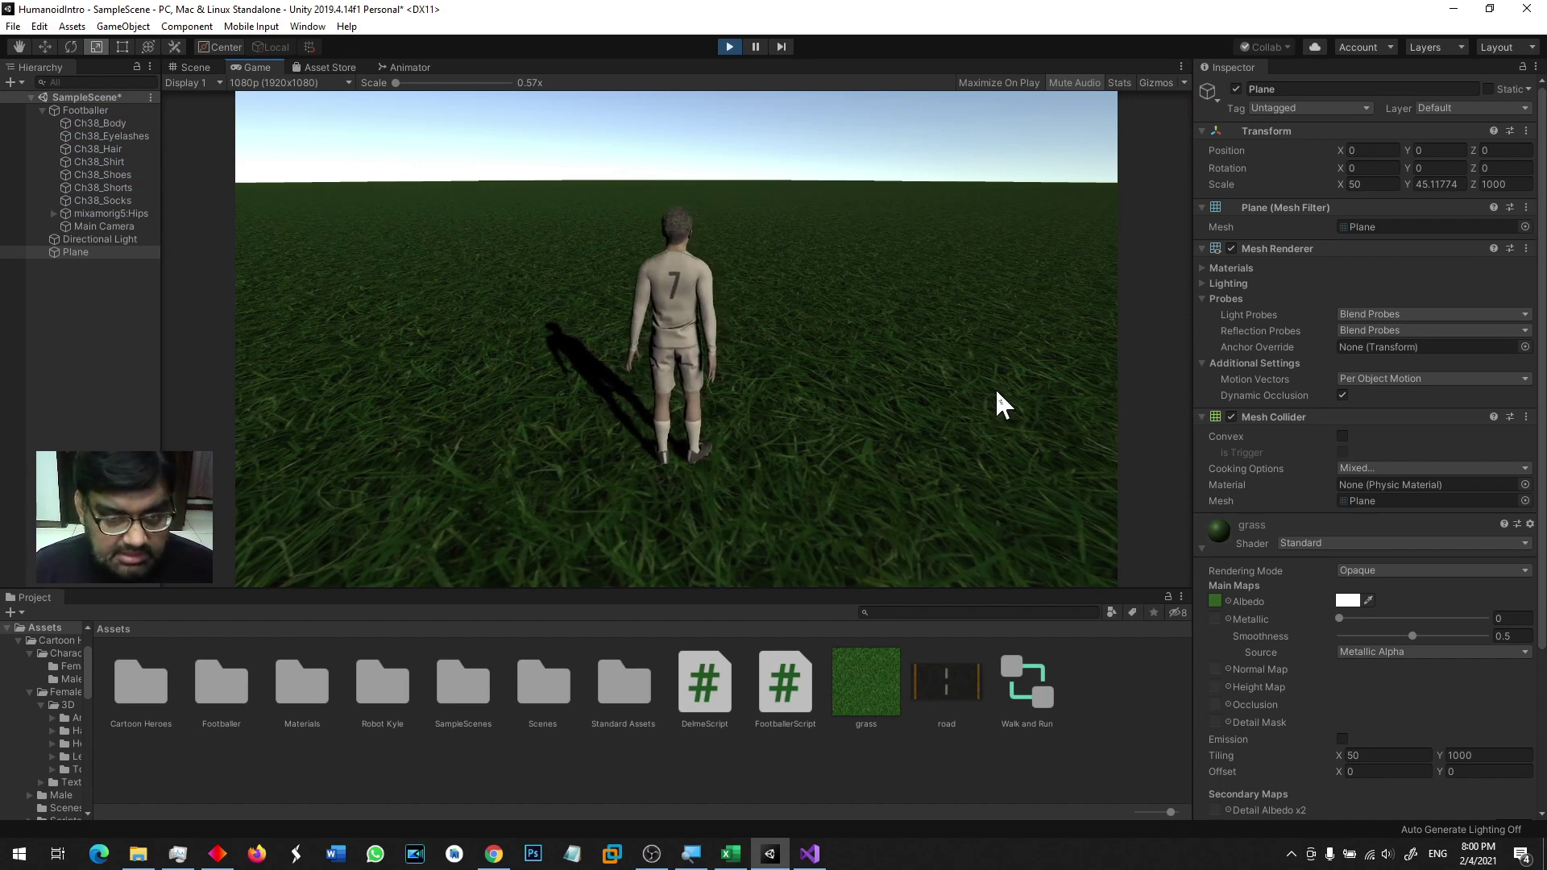
Step: Stop Play mode, frame the Footballer, and orbit to a front view of it on the grass
{"action": "left_click", "coordinate": [730, 49]}
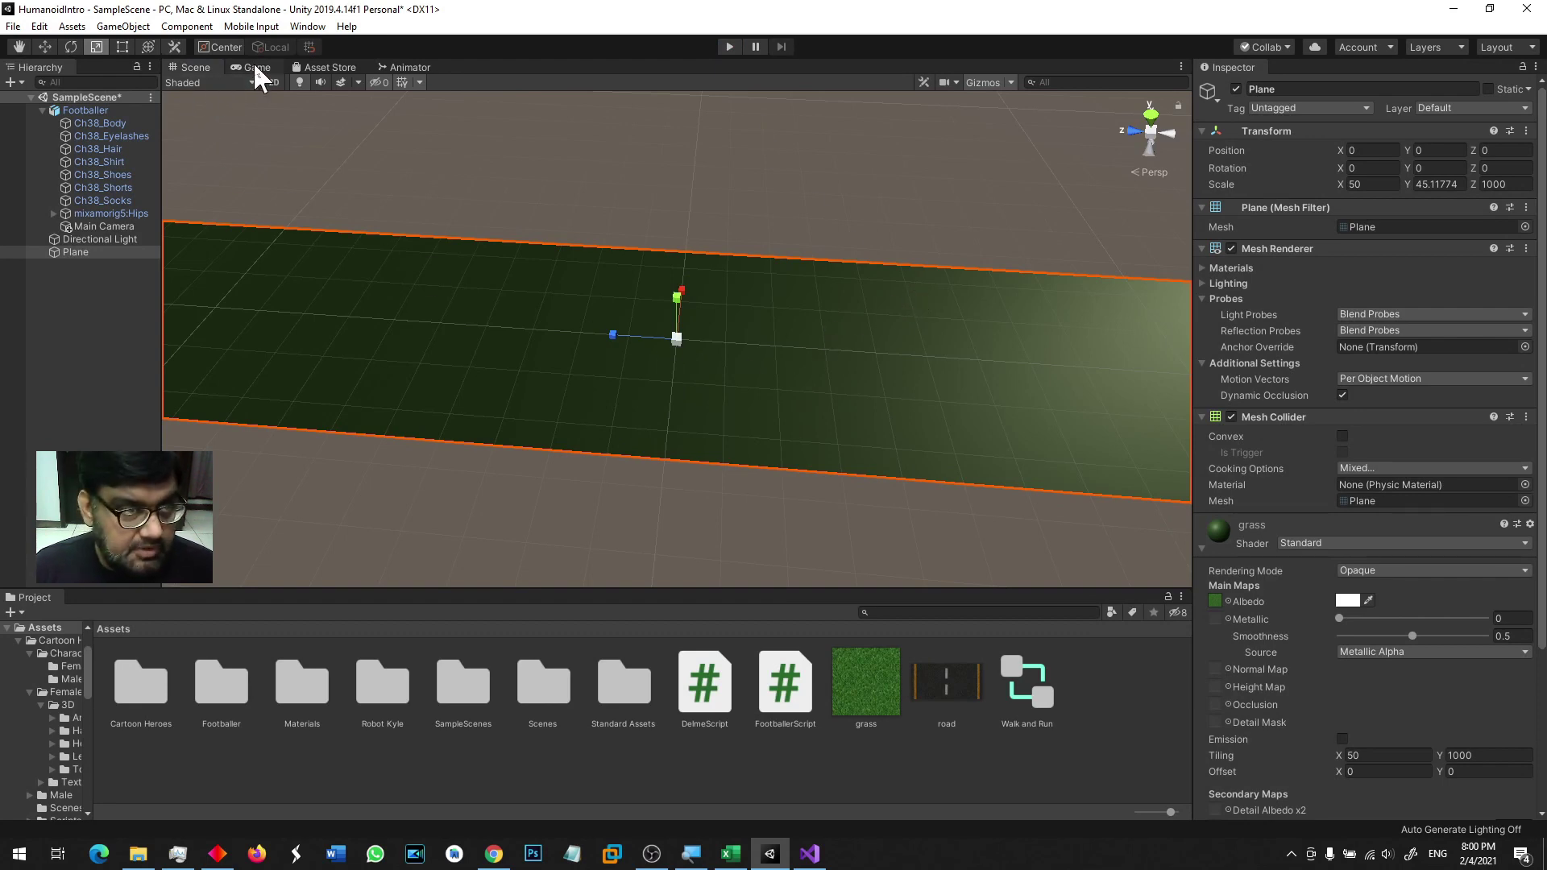
{"action": "double_click", "coordinate": [94, 111]}
{"action": "left_click_drag", "start_coordinate": [304, 200], "coordinate": [266, 242], "text": "alt"}
{"action": "scroll", "coordinate": [500, 266], "scroll_direction": "down", "scroll_amount": 3}
{"action": "middle_click_drag", "start_coordinate": [500, 265], "coordinate": [473, 352]}
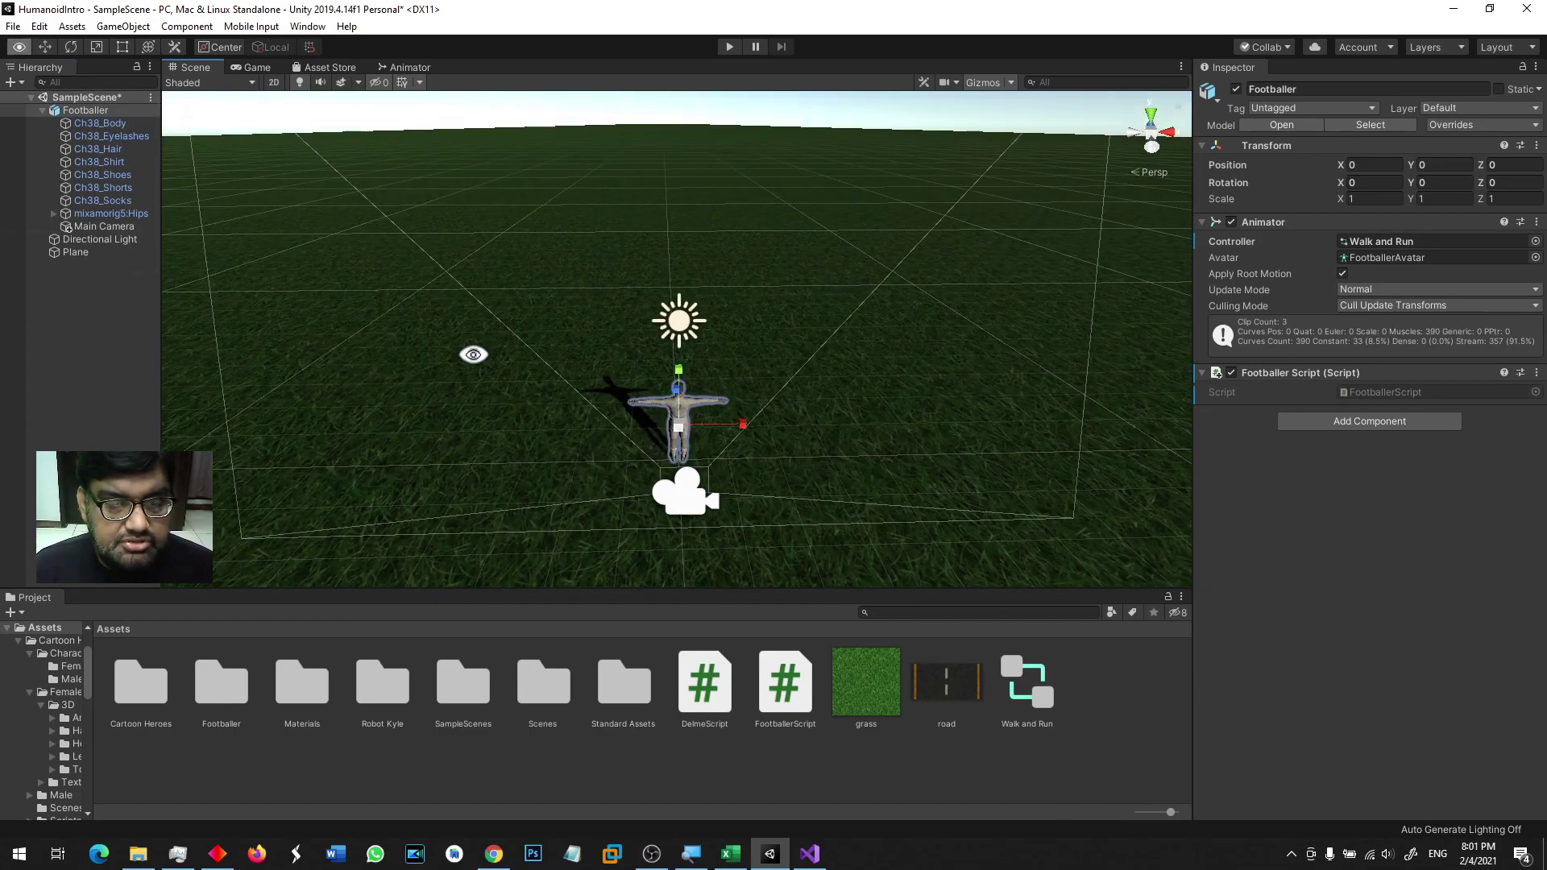
Step: Change the grass material's tiling on the Plane to X 500 and Y 10000
{"action": "left_click_drag", "start_coordinate": [473, 353], "coordinate": [531, 466], "text": "alt"}
{"action": "left_click", "coordinate": [330, 472]}
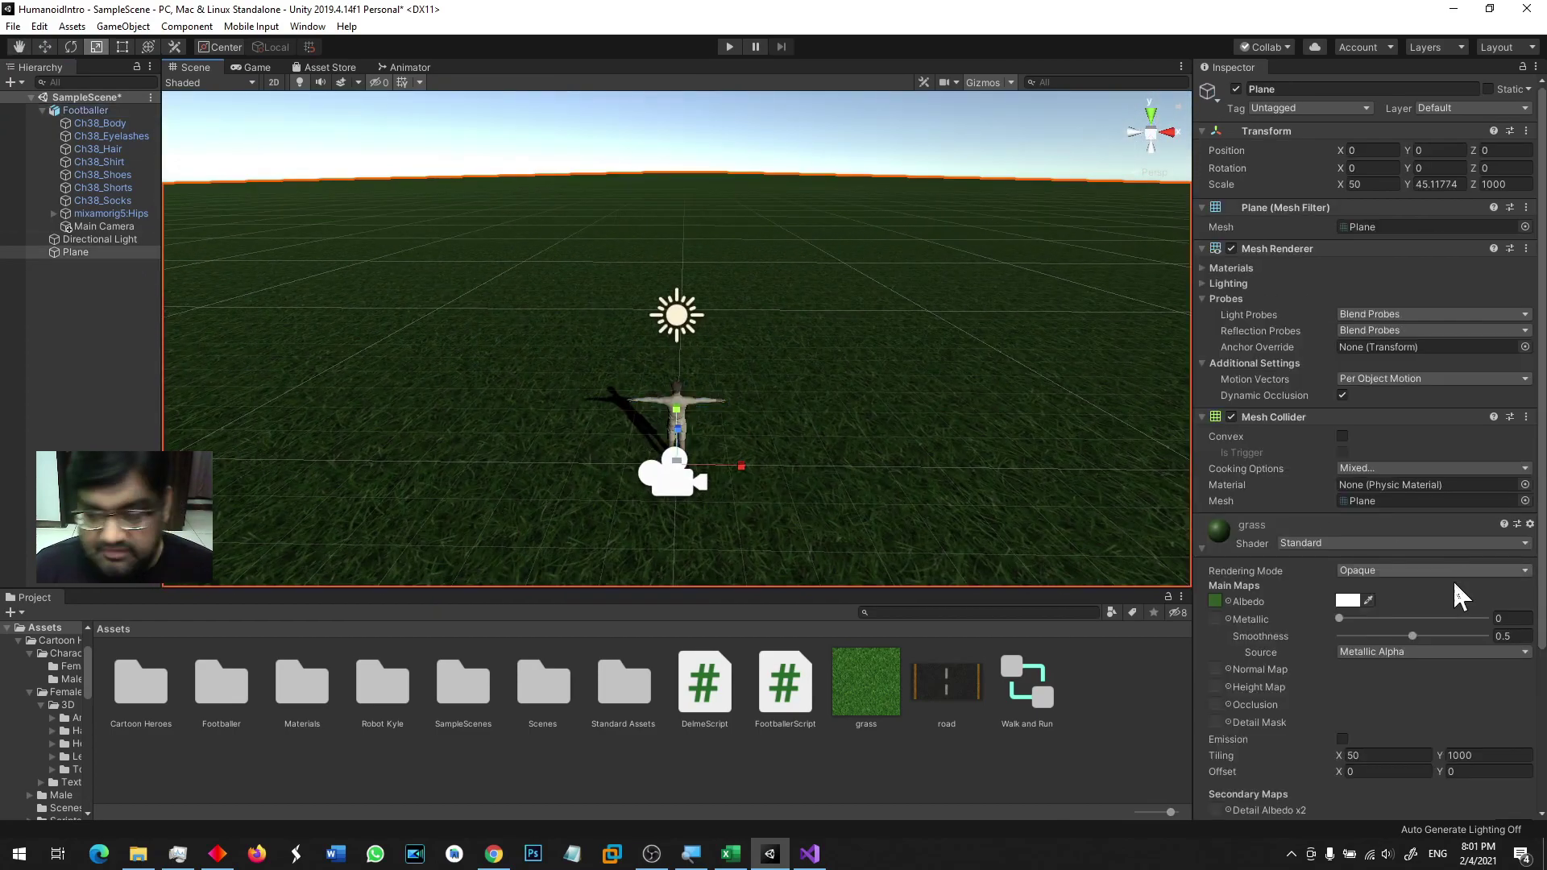
{"action": "left_click", "coordinate": [1360, 755]}
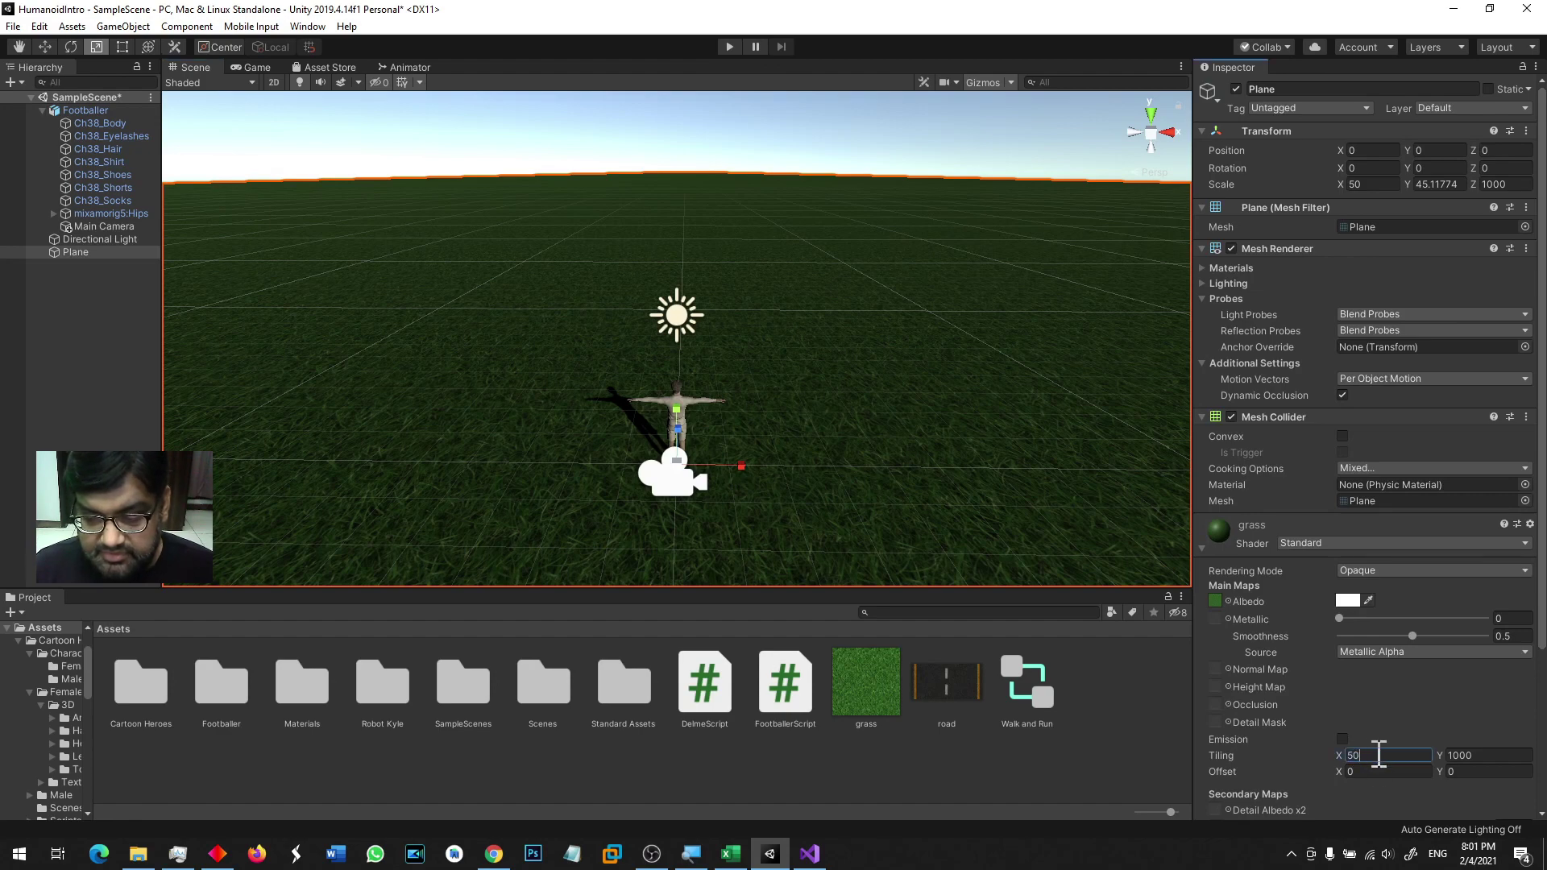
{"action": "type", "text": "0"}
{"action": "key", "text": "Tab"}
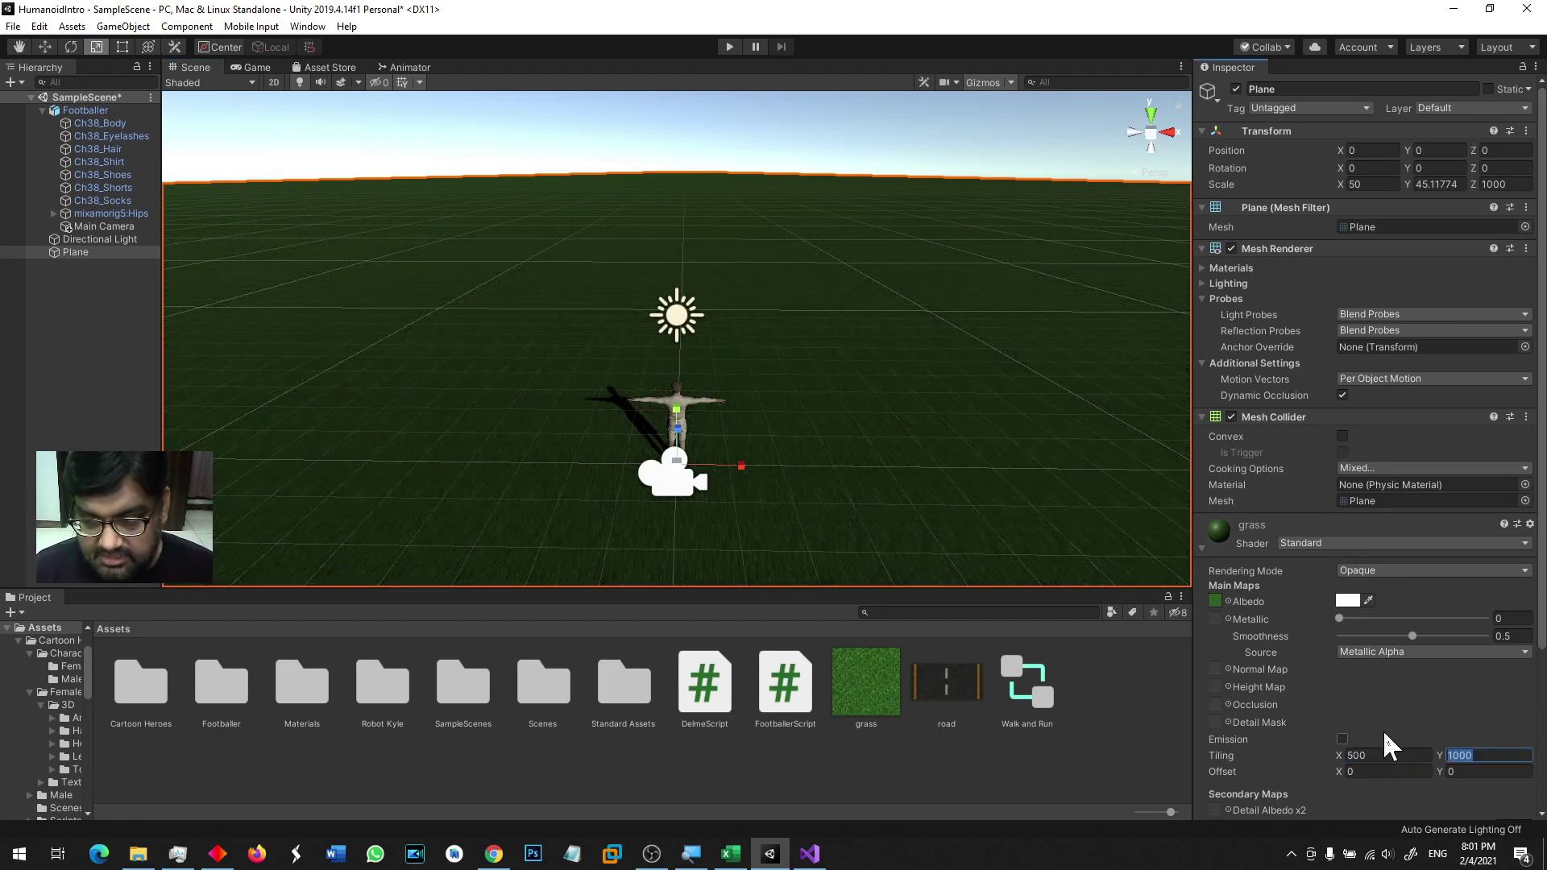
{"action": "type", "text": "10"}
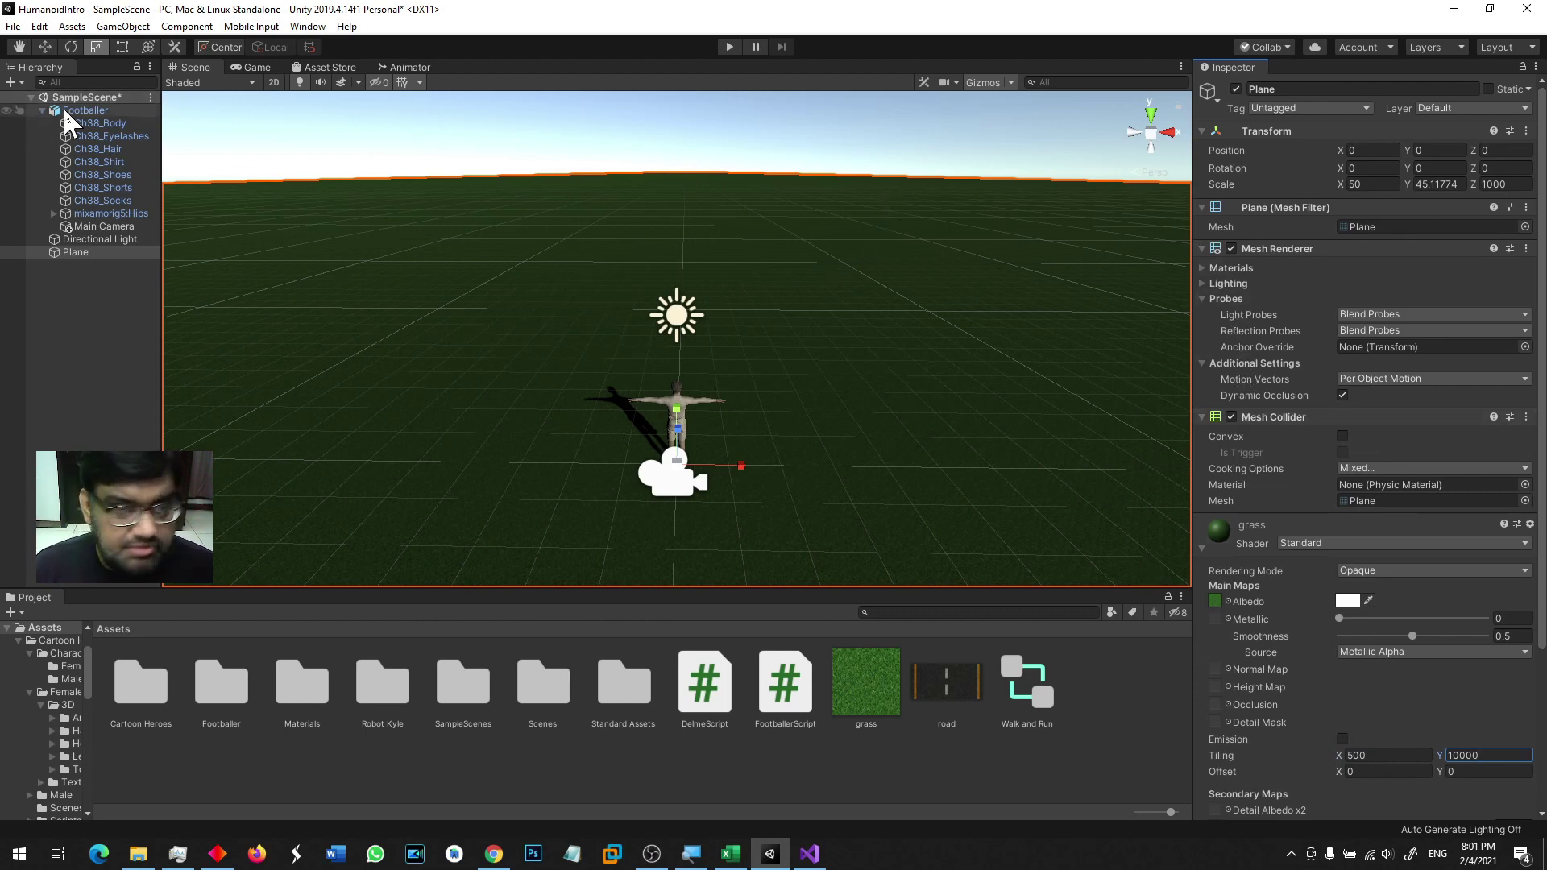
{"action": "left_click", "coordinate": [1023, 481]}
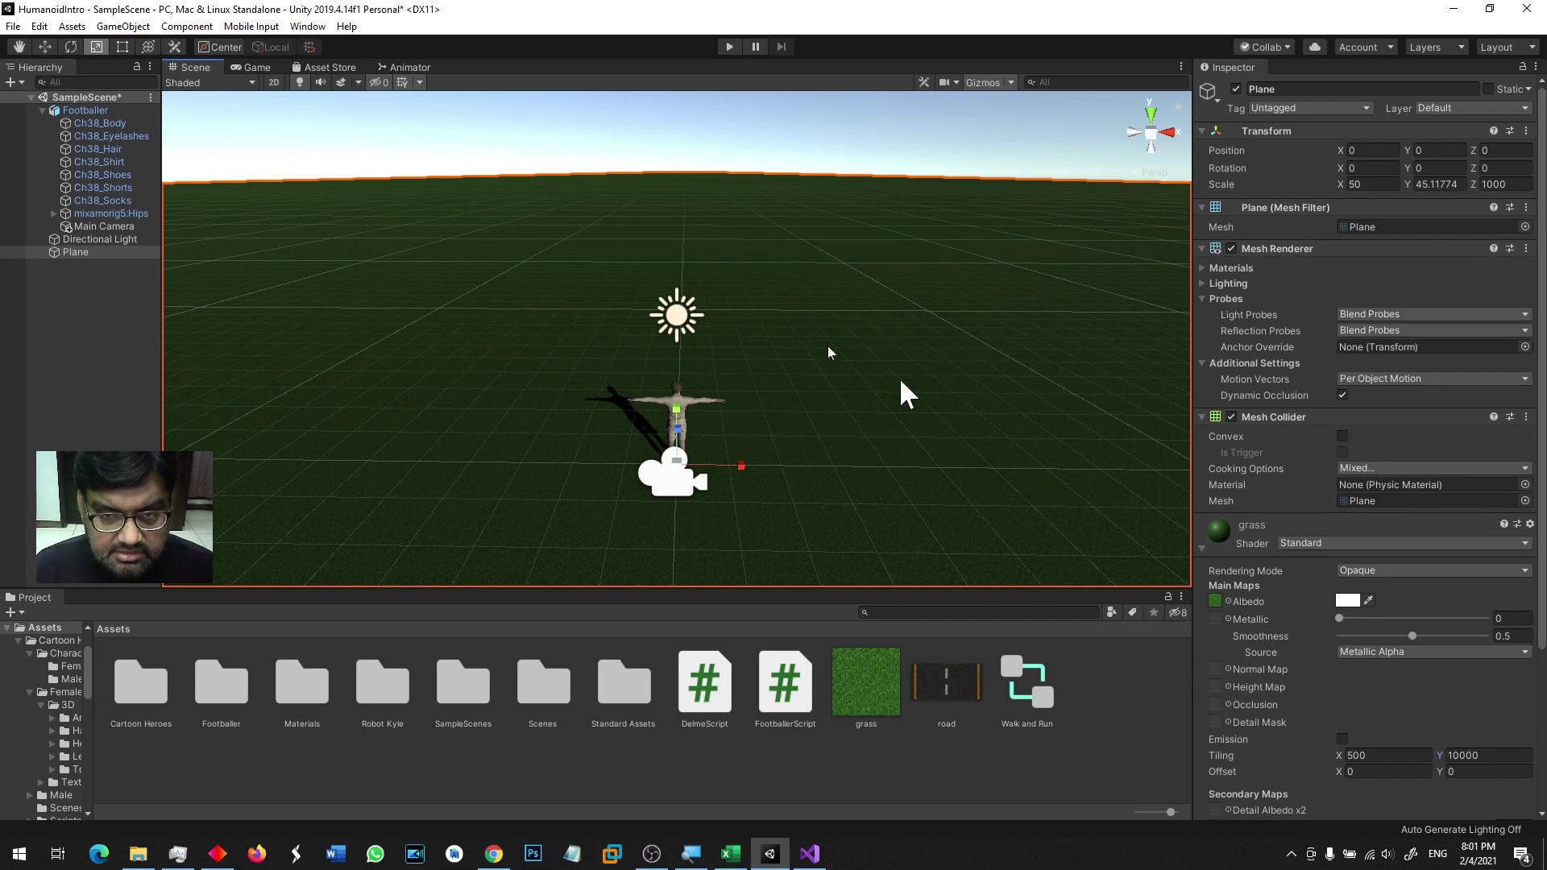
Step: Rotate the Directional Light to X 77.57, then select the ground Plane
{"action": "left_click", "coordinate": [122, 239]}
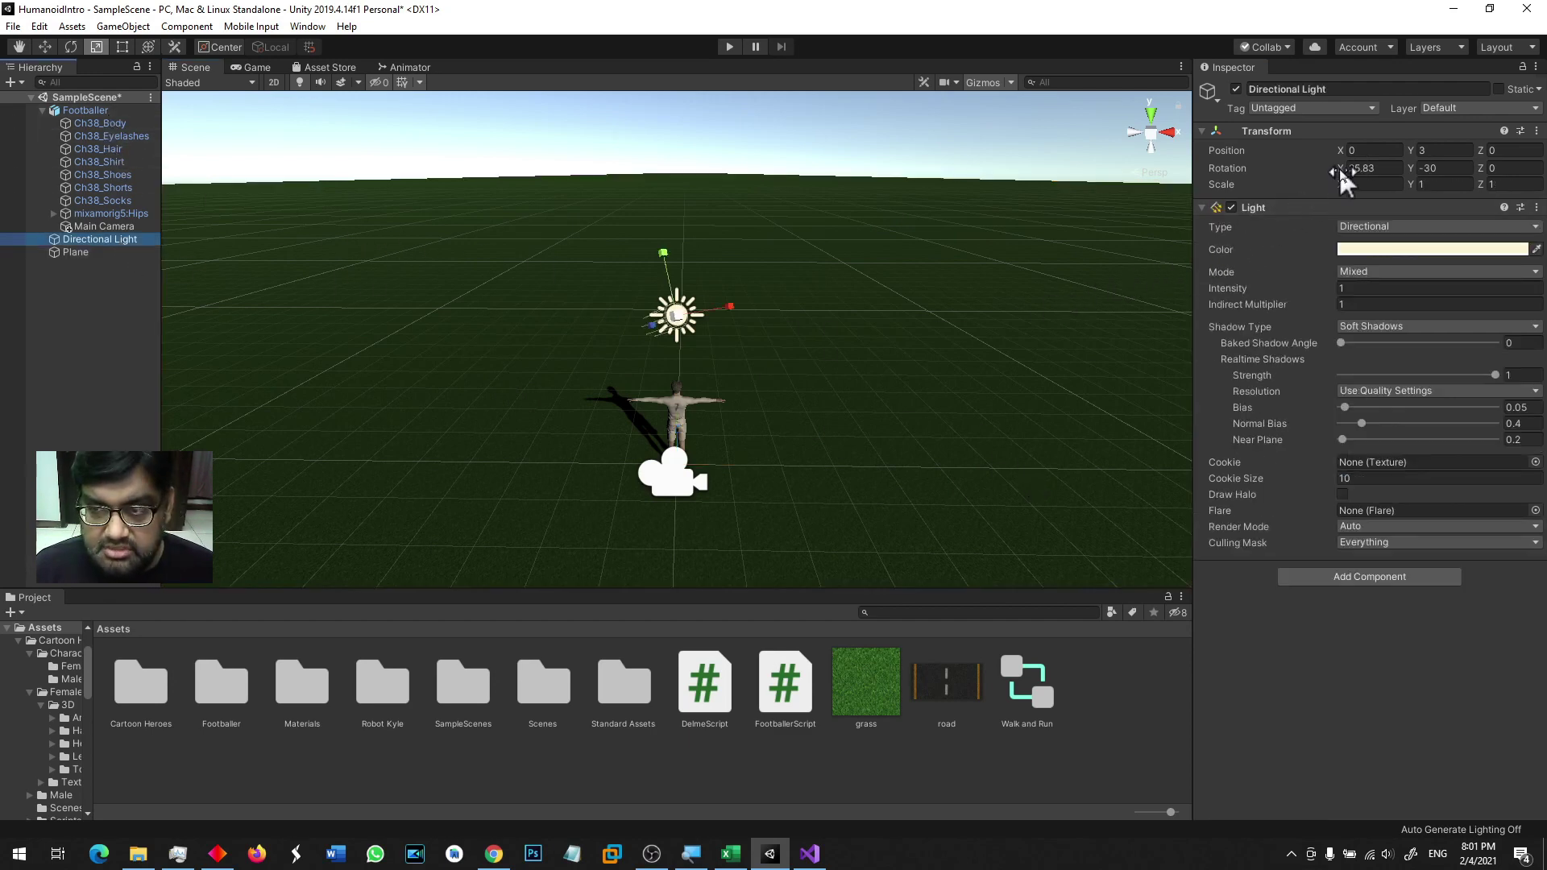
{"action": "left_click_drag", "start_coordinate": [1341, 171], "coordinate": [644, 395]}
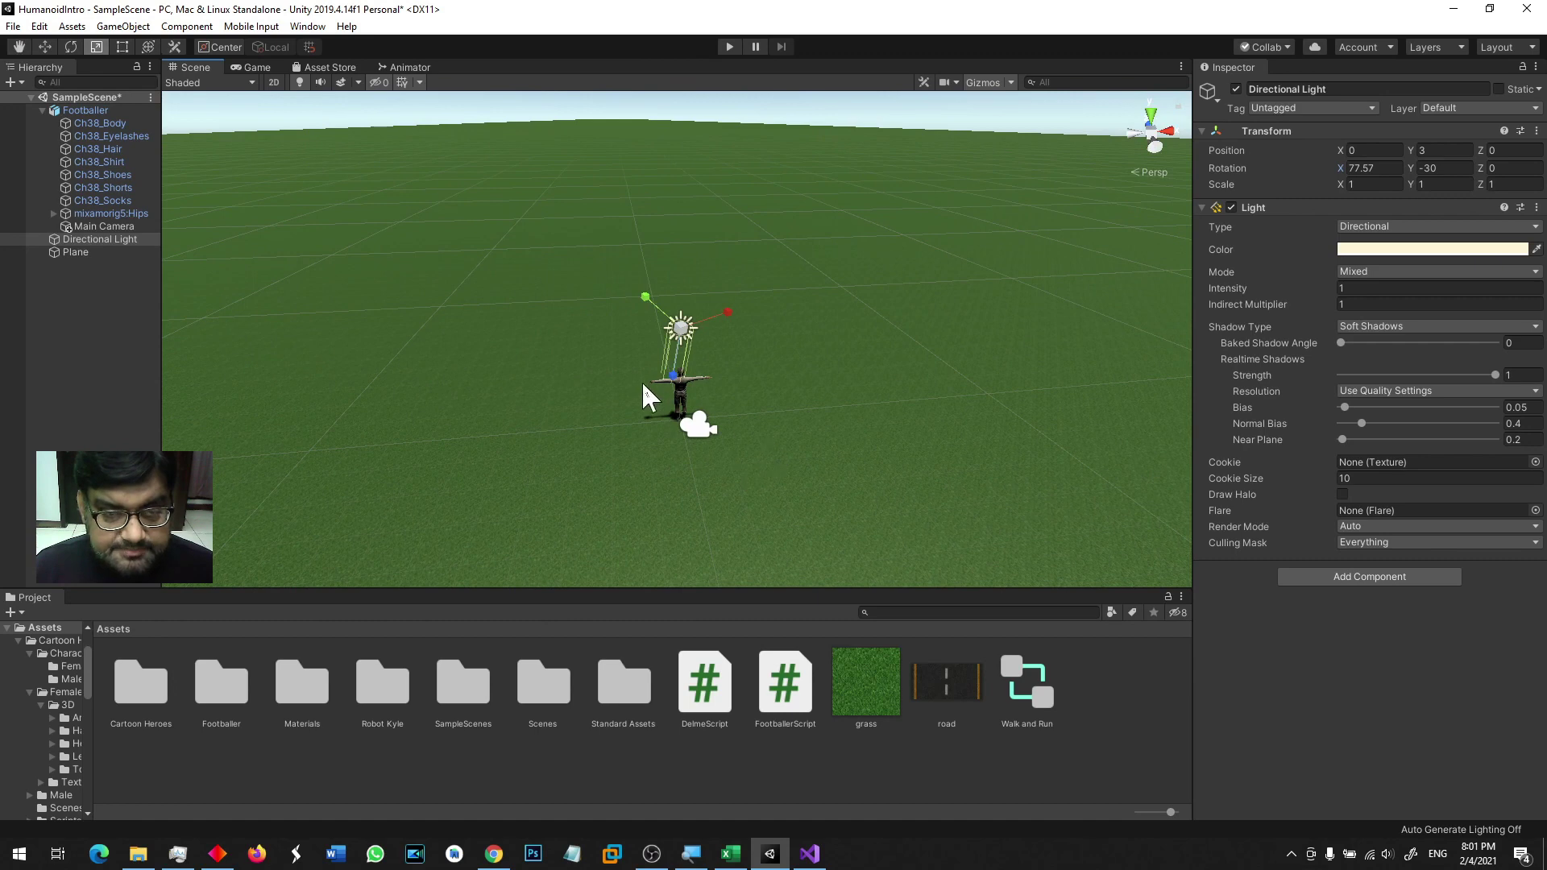
{"action": "left_click", "coordinate": [555, 293]}
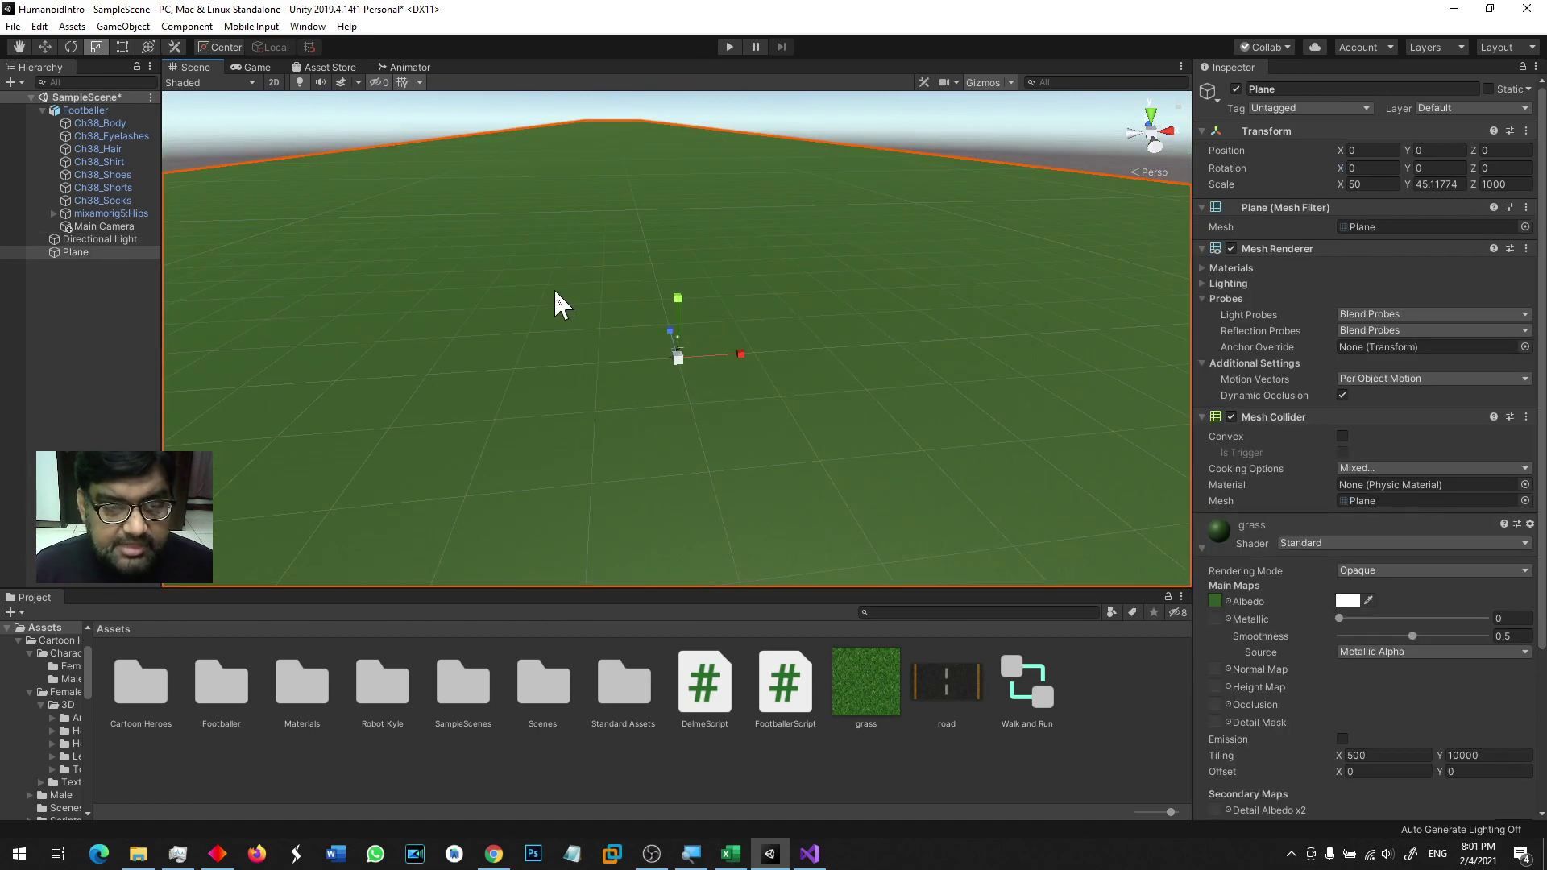
Step: Duplicate the ground Plane and narrow the copy to Scale X 8
{"action": "key", "text": "ctrl+d"}
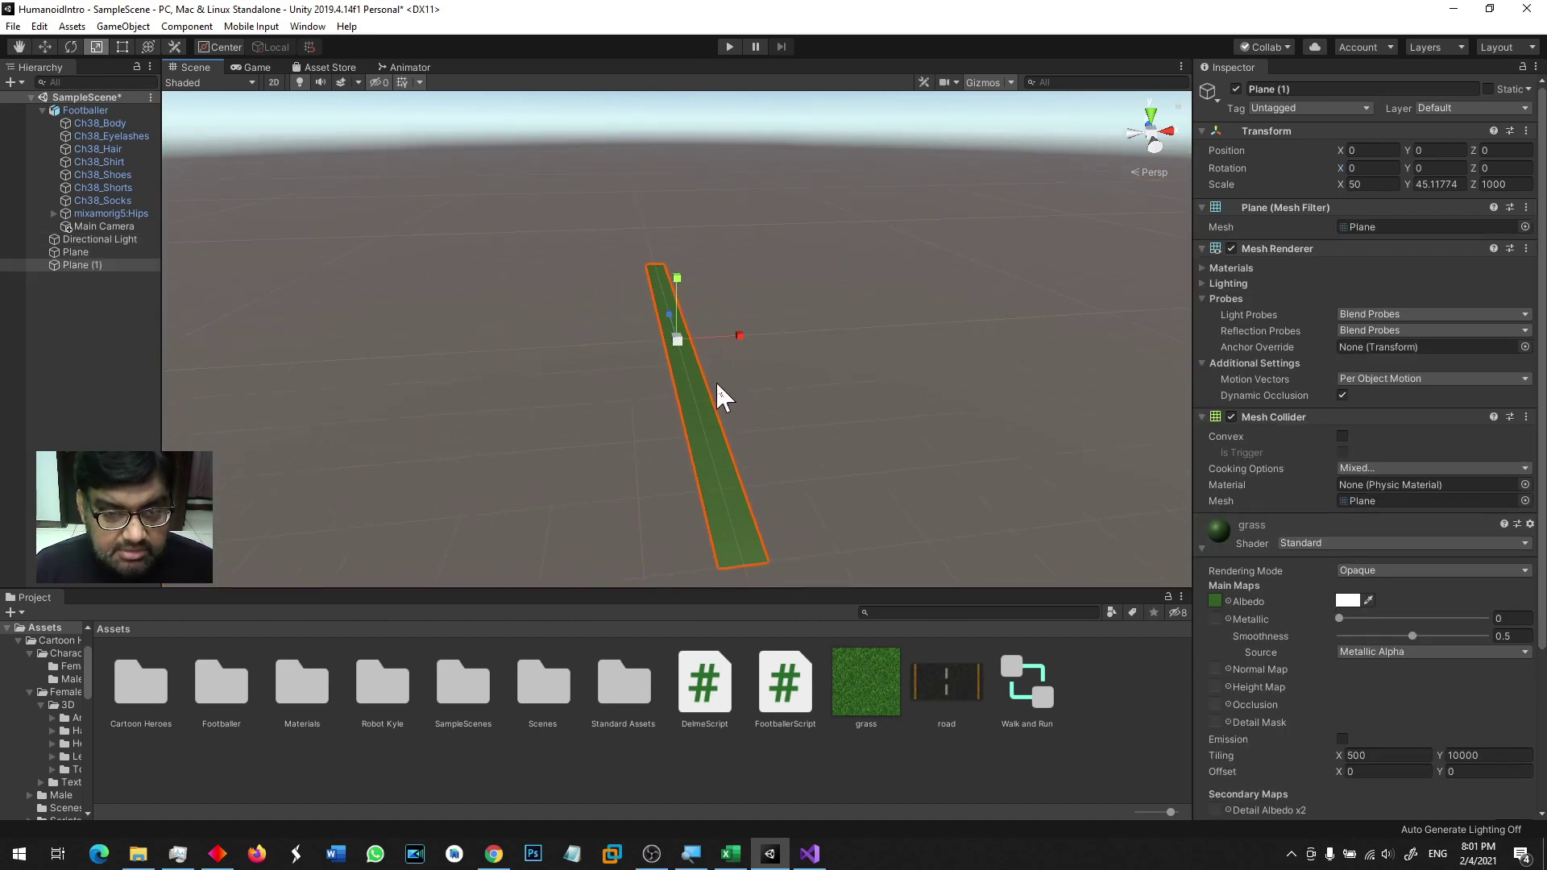
{"action": "scroll", "coordinate": [717, 385], "scroll_direction": "up", "scroll_amount": 6}
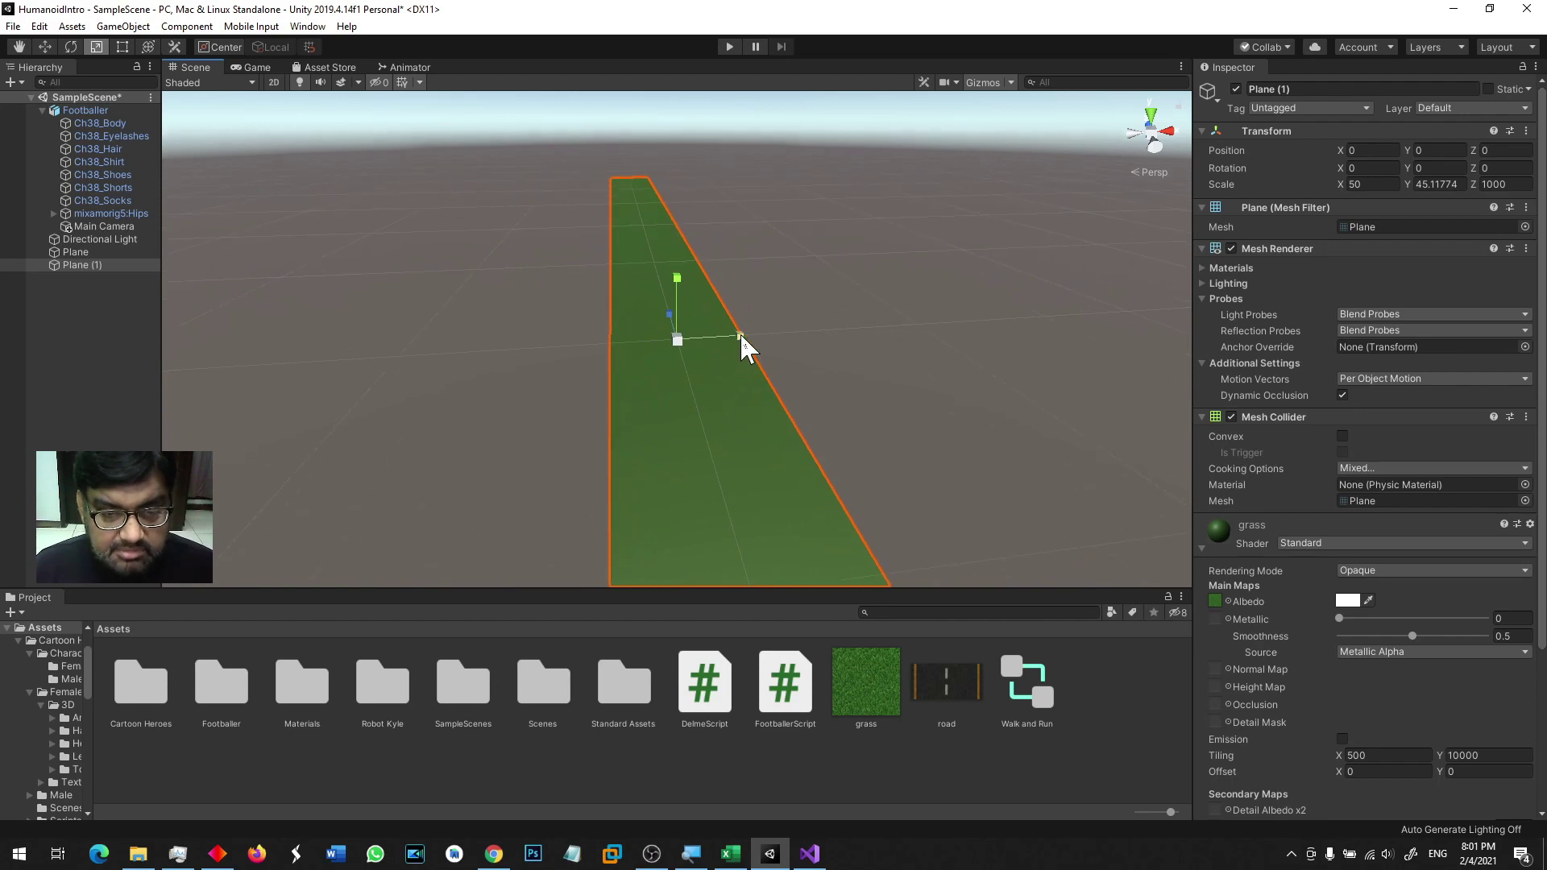
{"action": "left_click_drag", "start_coordinate": [740, 334], "coordinate": [686, 347]}
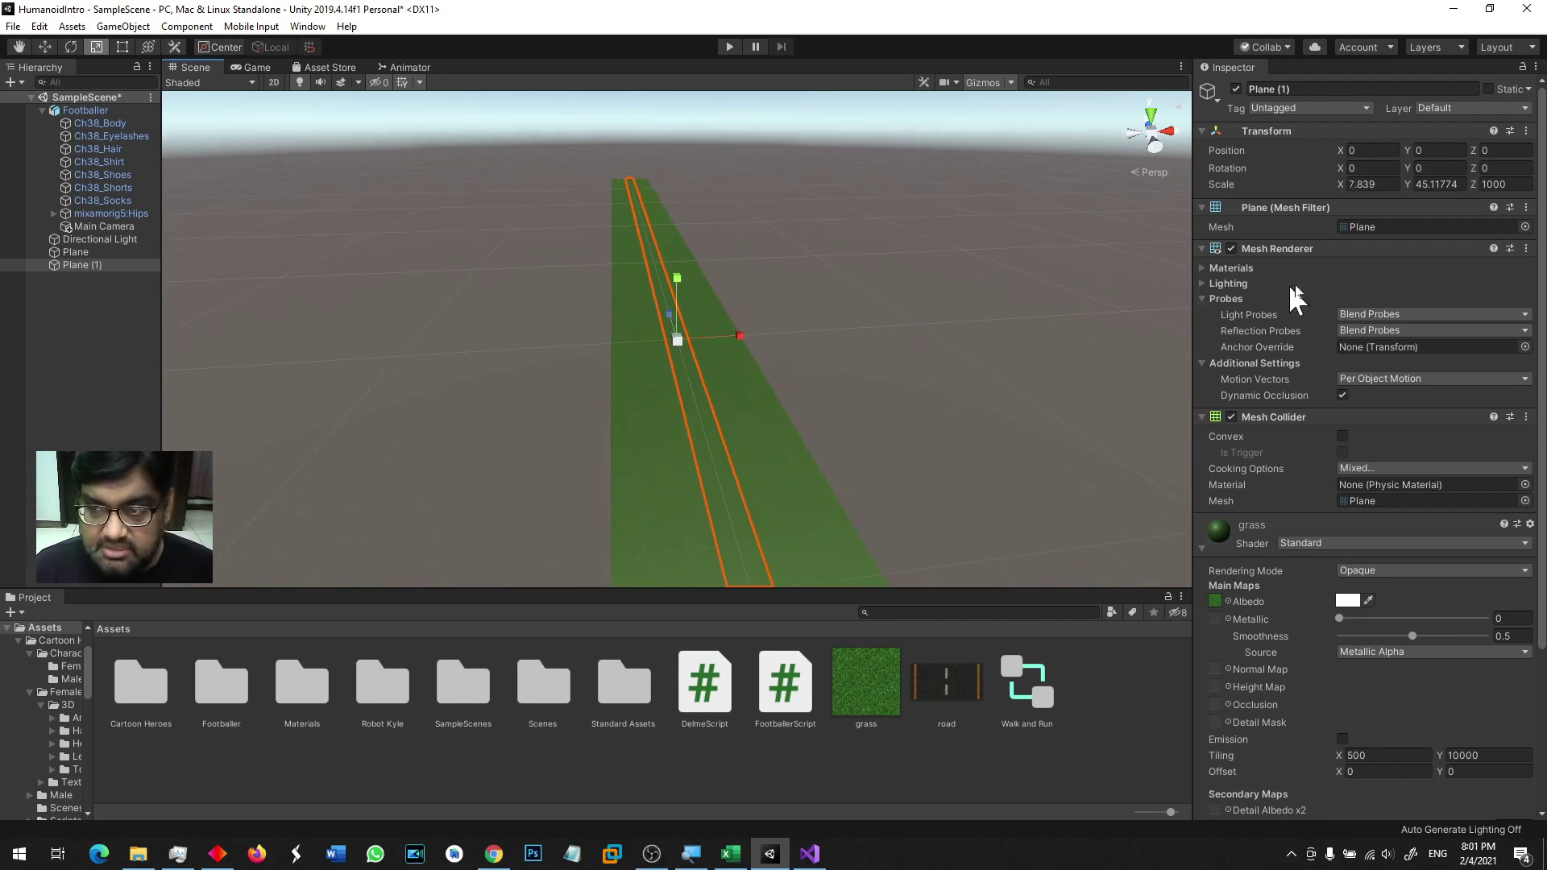
{"action": "left_click", "coordinate": [1361, 185]}
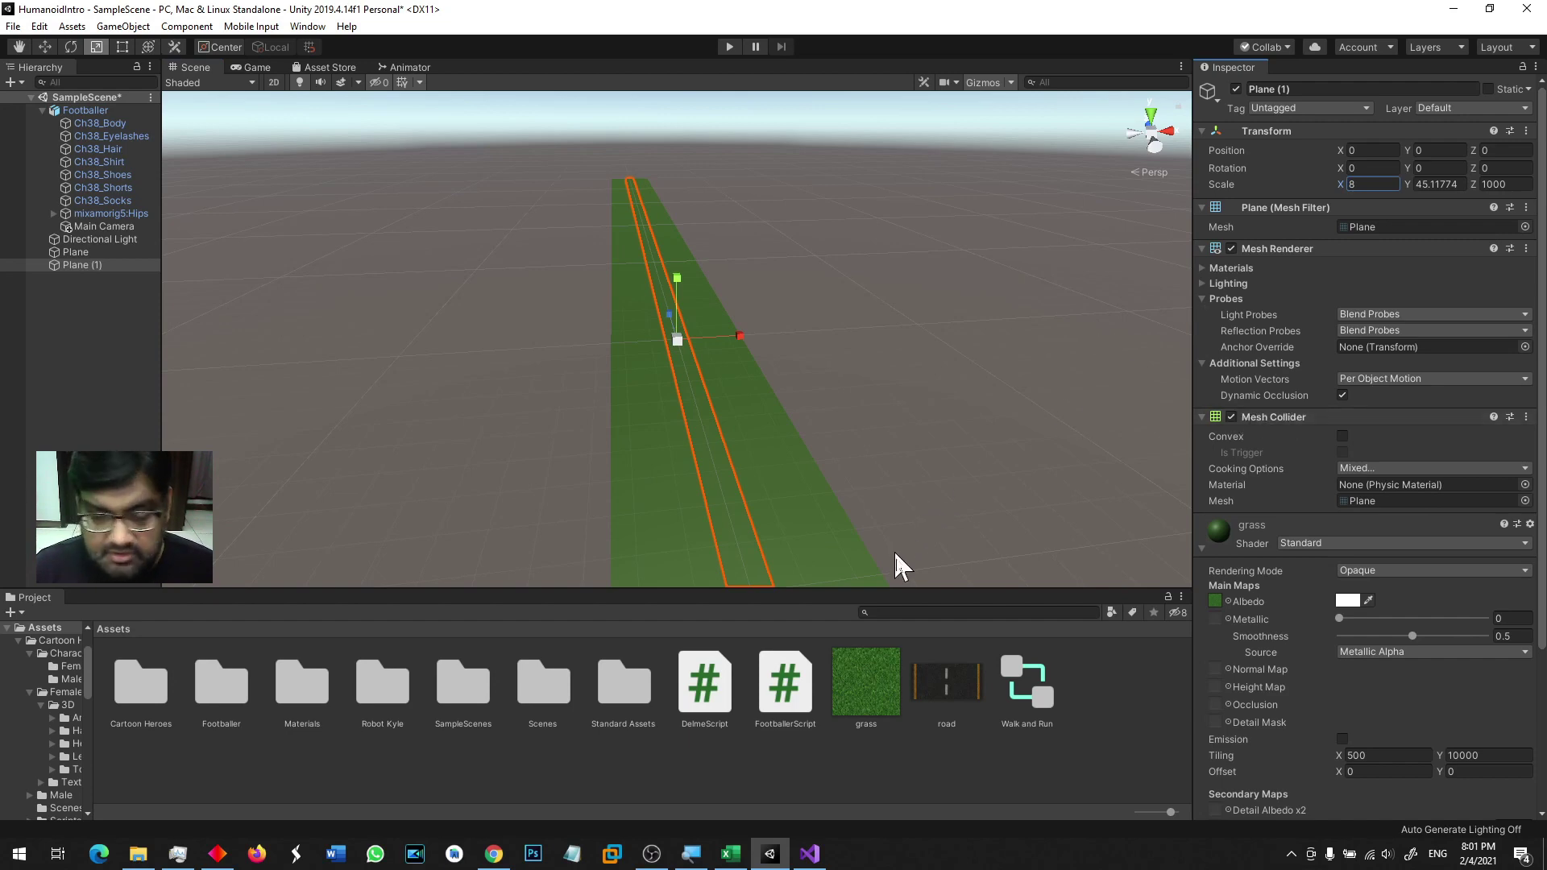
Step: Apply the road material to Plane (1) and raise it to Position Y 0.01
{"action": "left_click_drag", "start_coordinate": [925, 685], "coordinate": [754, 588]}
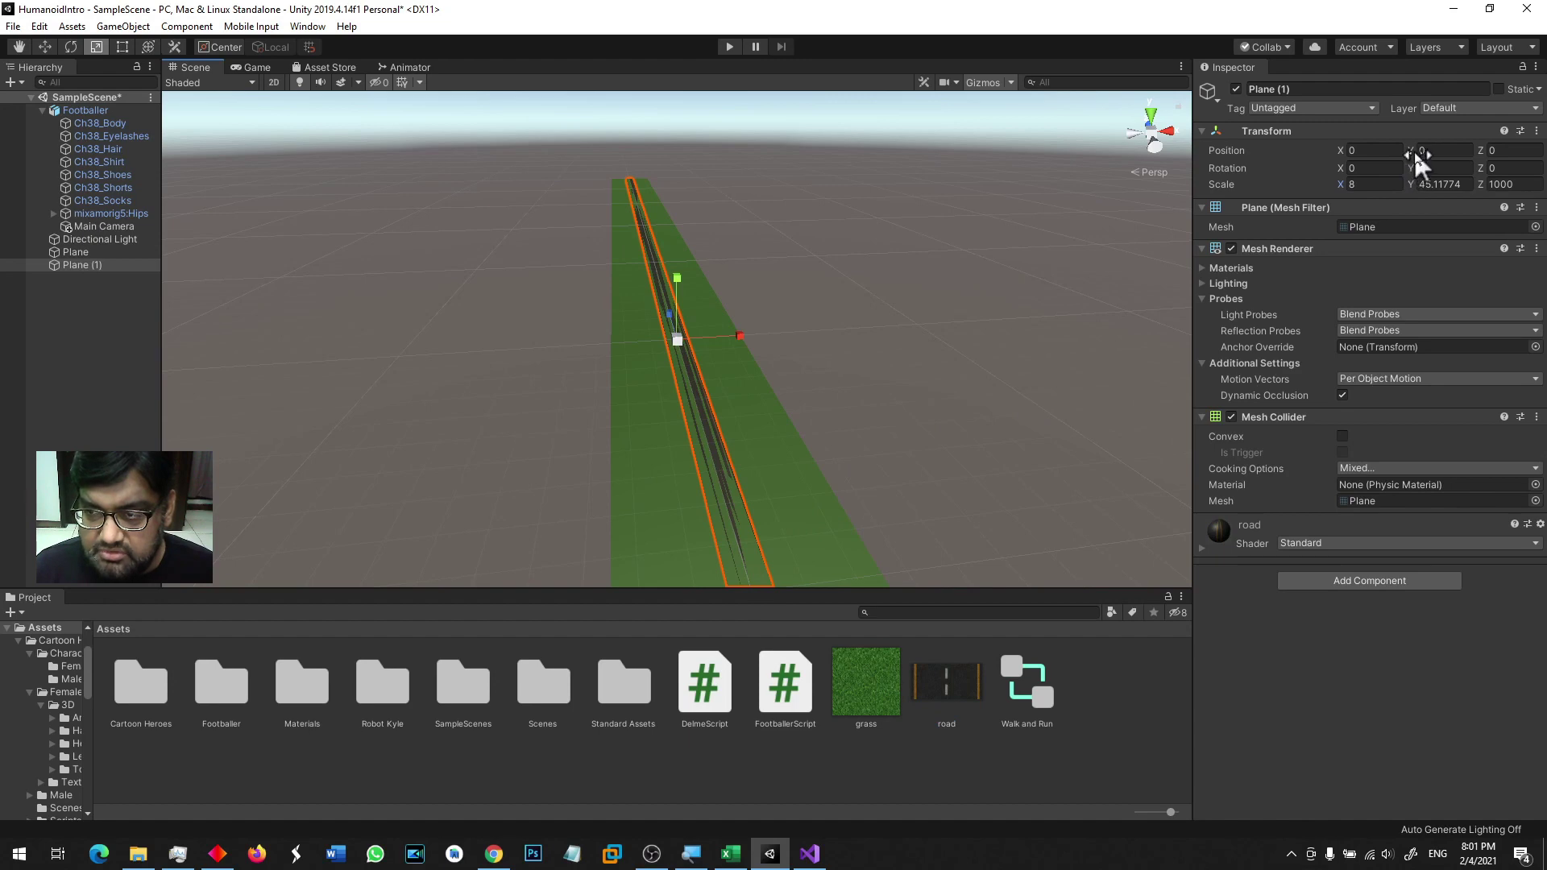
{"action": "left_click", "coordinate": [1447, 151]}
{"action": "type", "text": "0.01"}
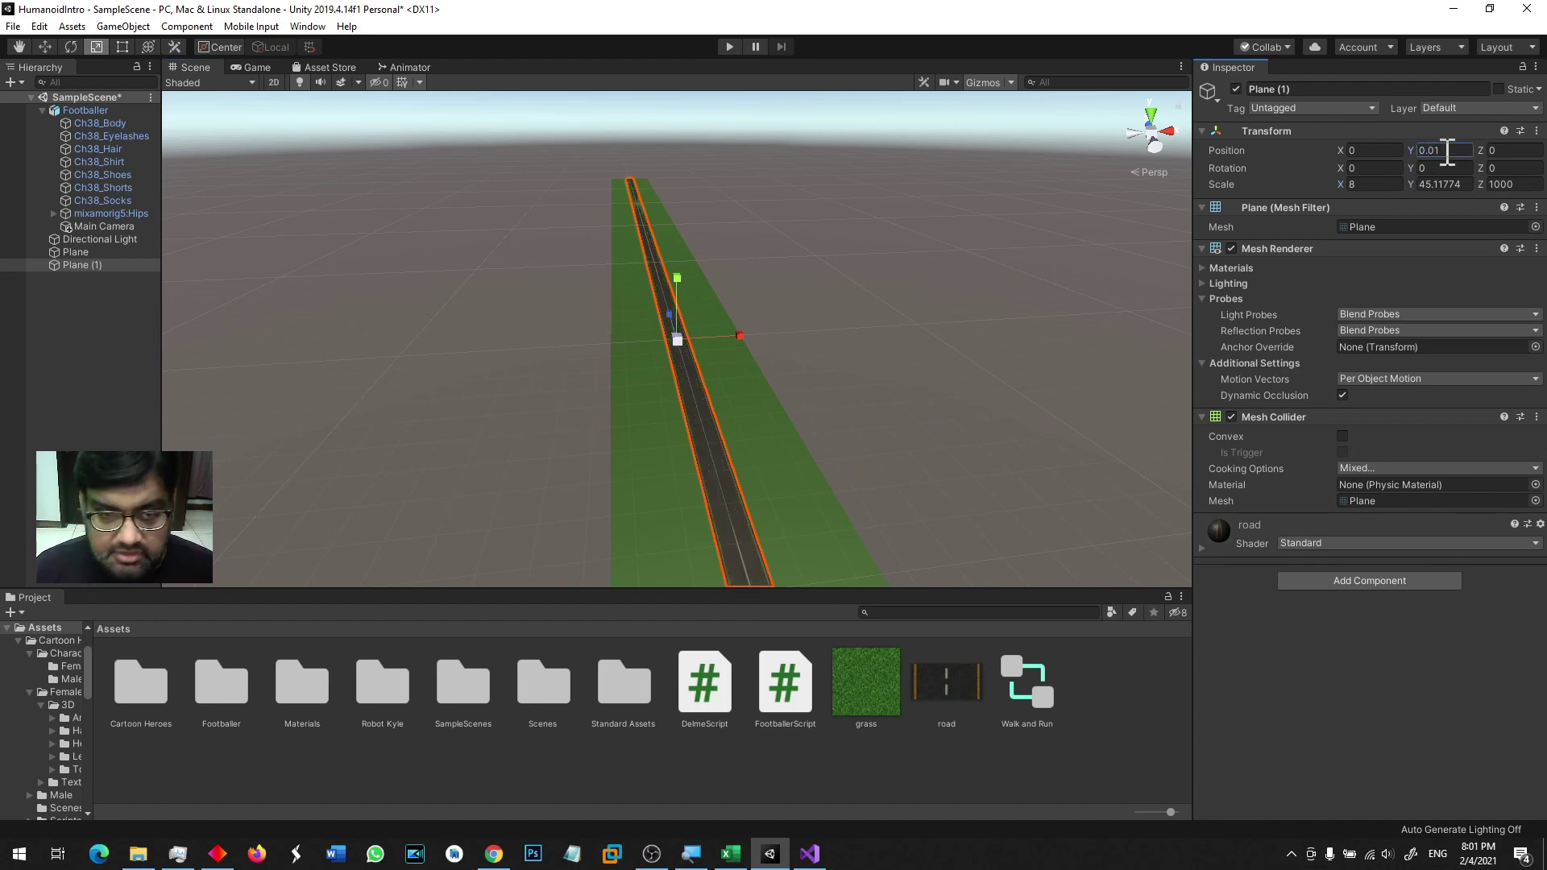
{"action": "middle_click_drag", "start_coordinate": [838, 237], "coordinate": [757, 390]}
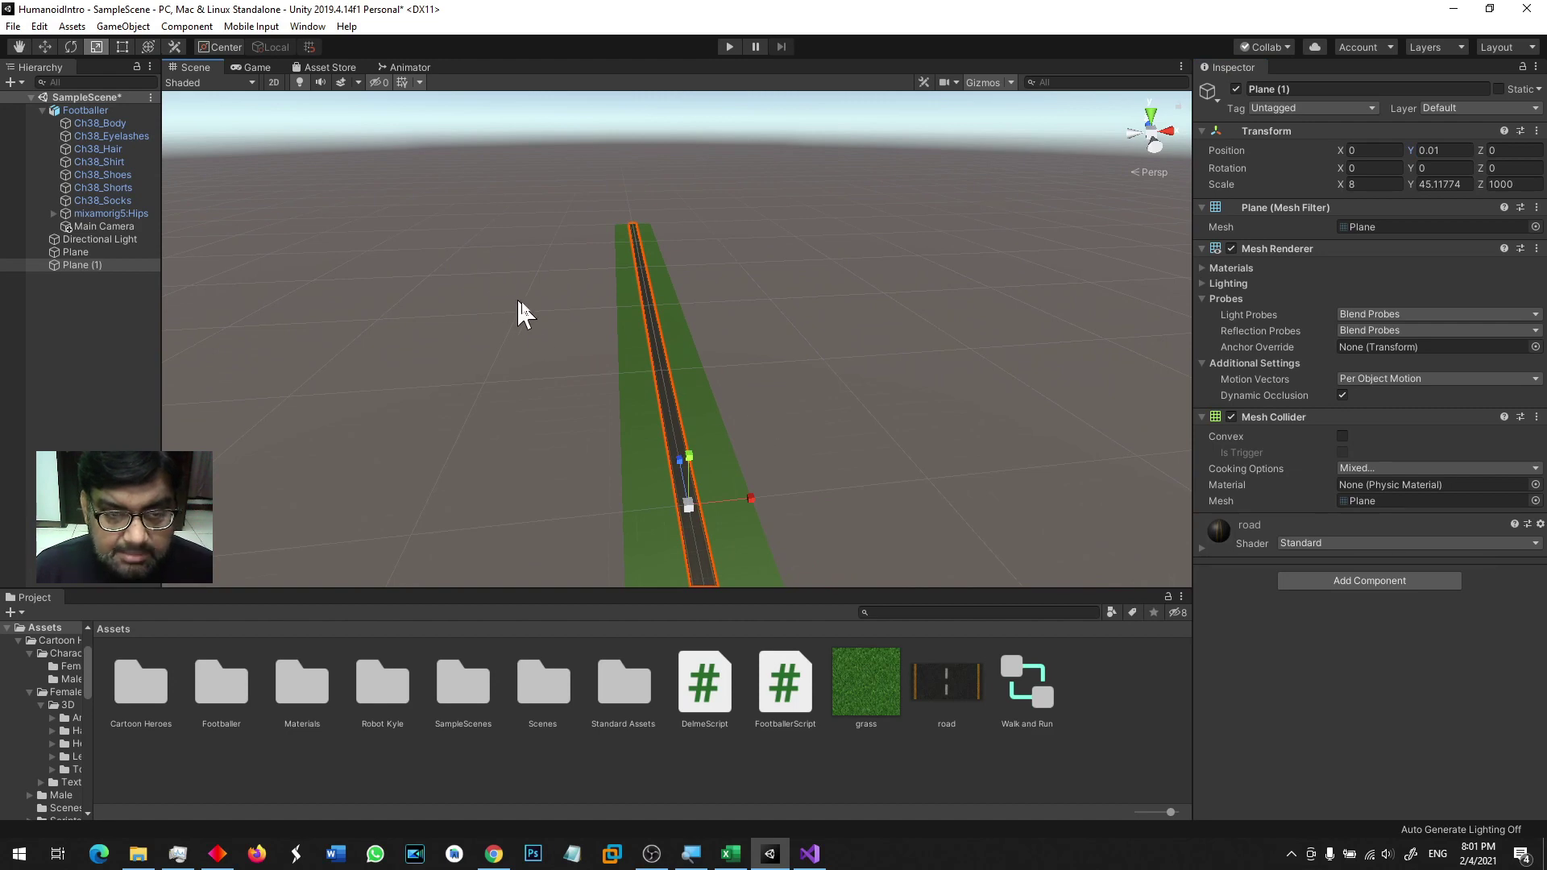
{"action": "double_click", "coordinate": [107, 110]}
Step: Set the road material's tiling on Plane (1) to X 2 and Y 1000
{"action": "scroll", "coordinate": [403, 257], "scroll_direction": "down", "scroll_amount": 10}
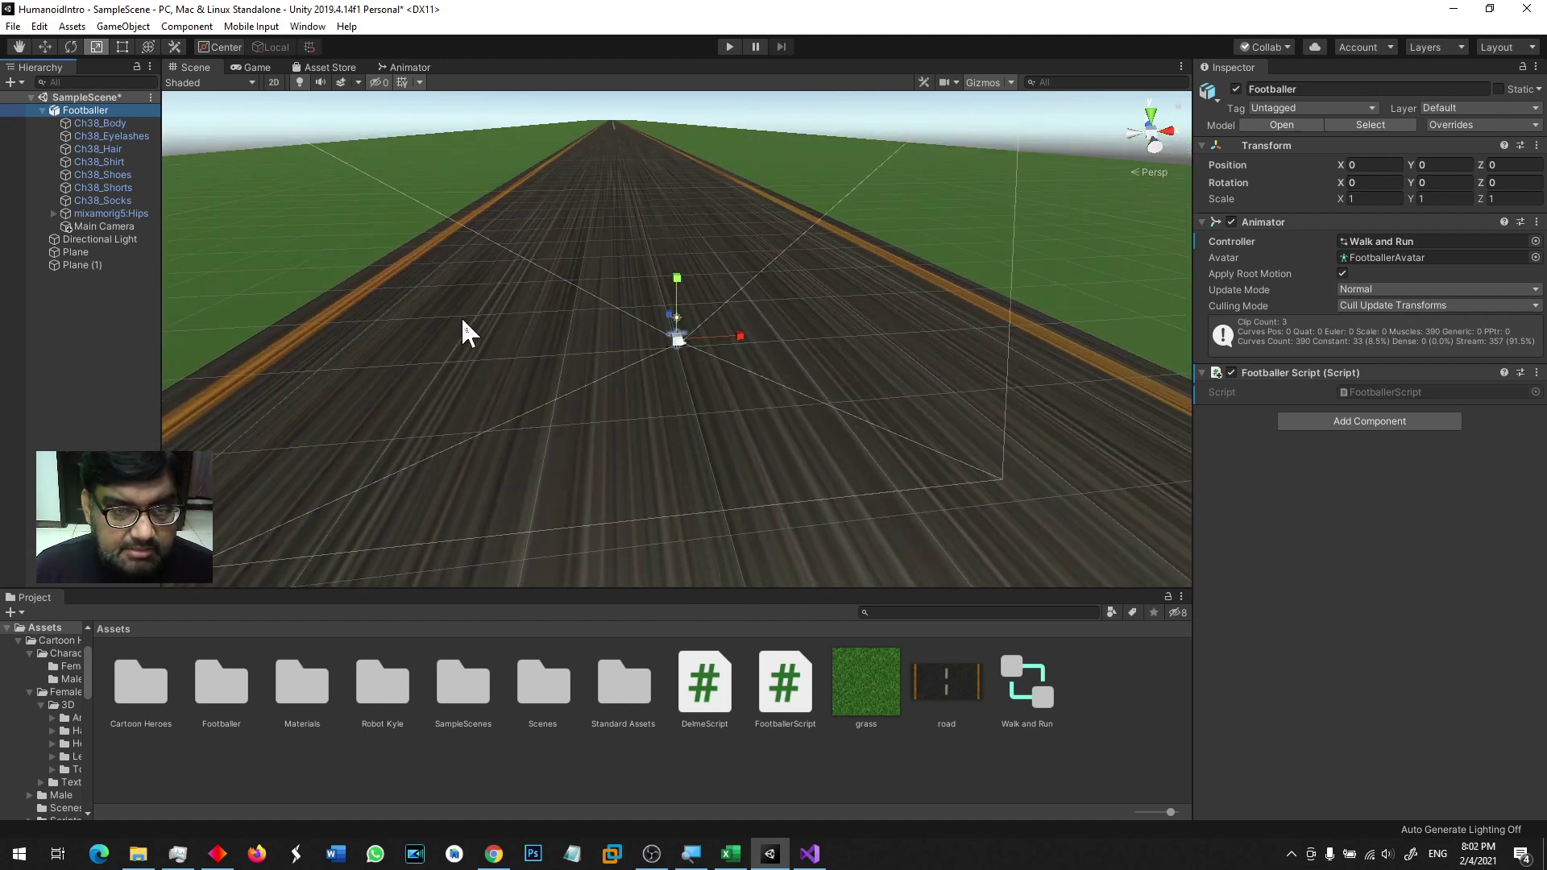
{"action": "left_click", "coordinate": [499, 346]}
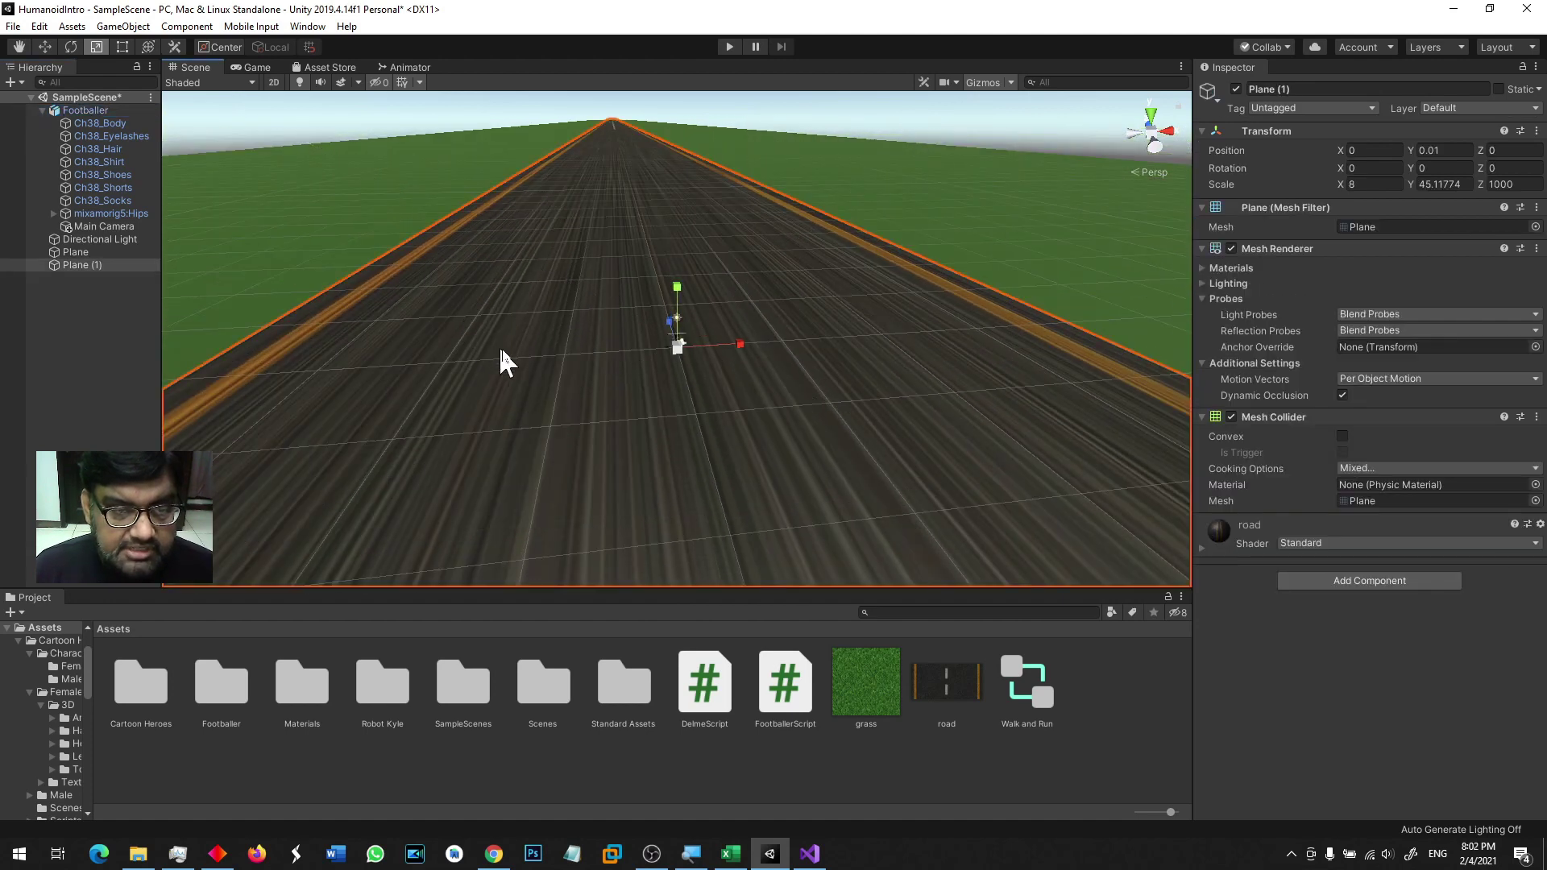
{"action": "left_click", "coordinate": [1201, 547]}
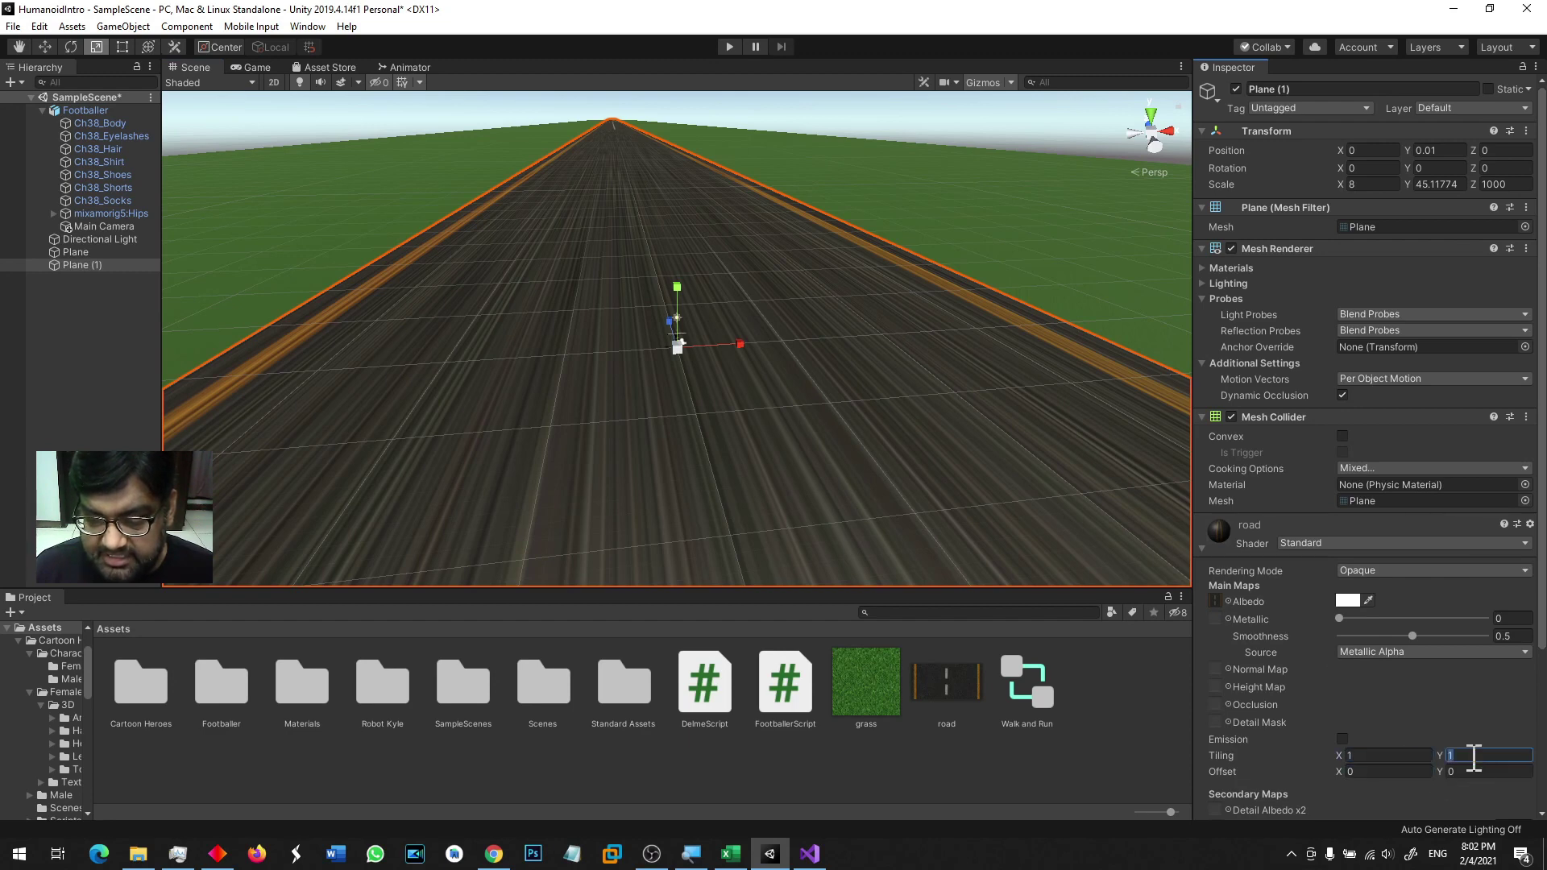
{"action": "type", "text": "000"}
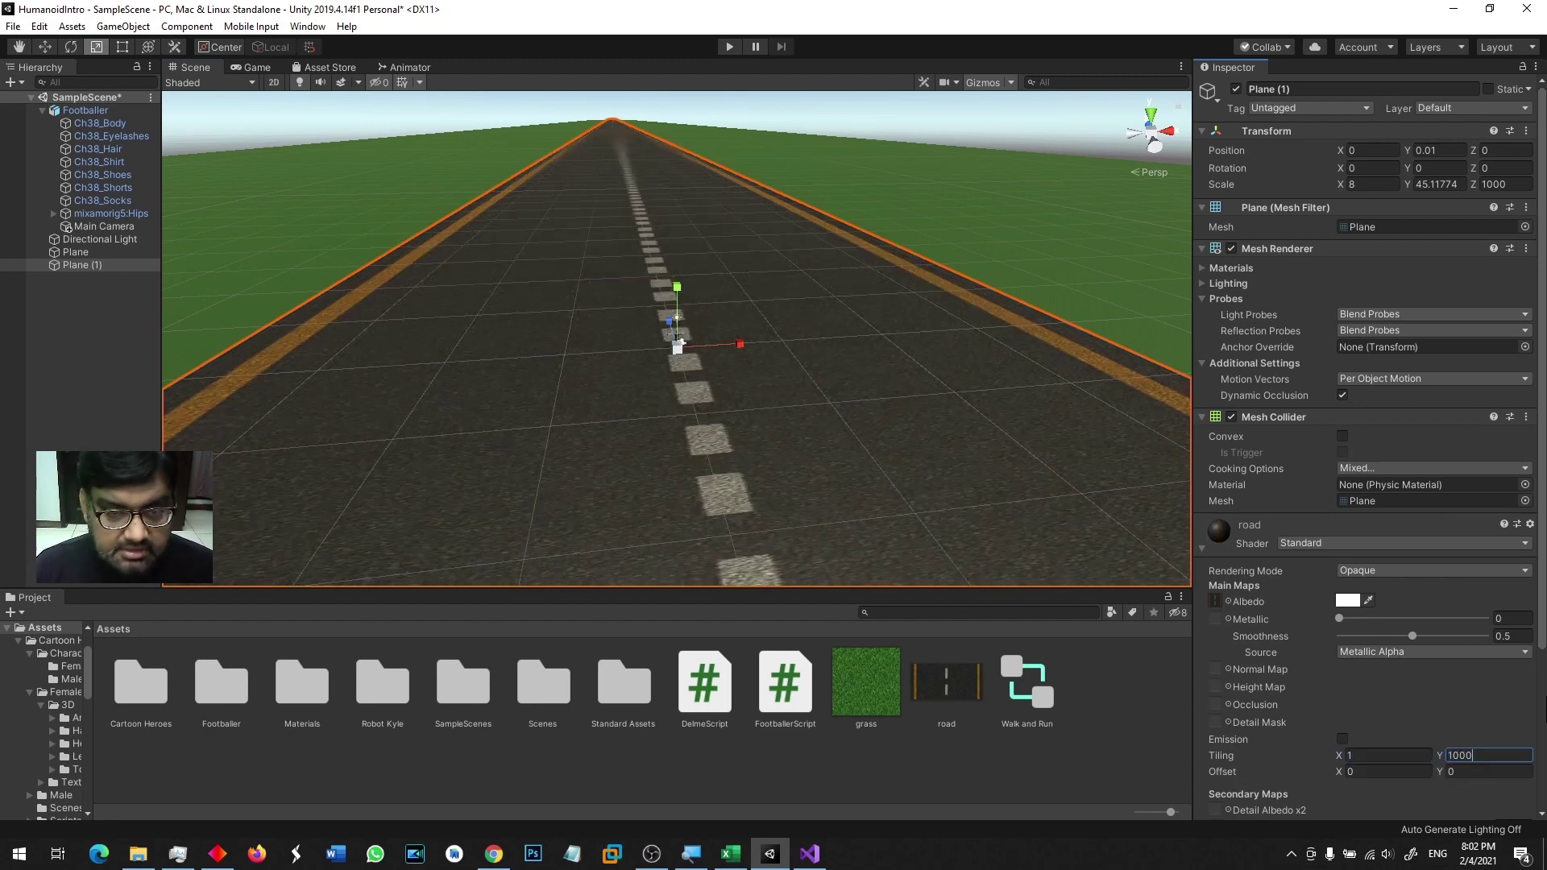
{"action": "key", "text": "BackSpace"}
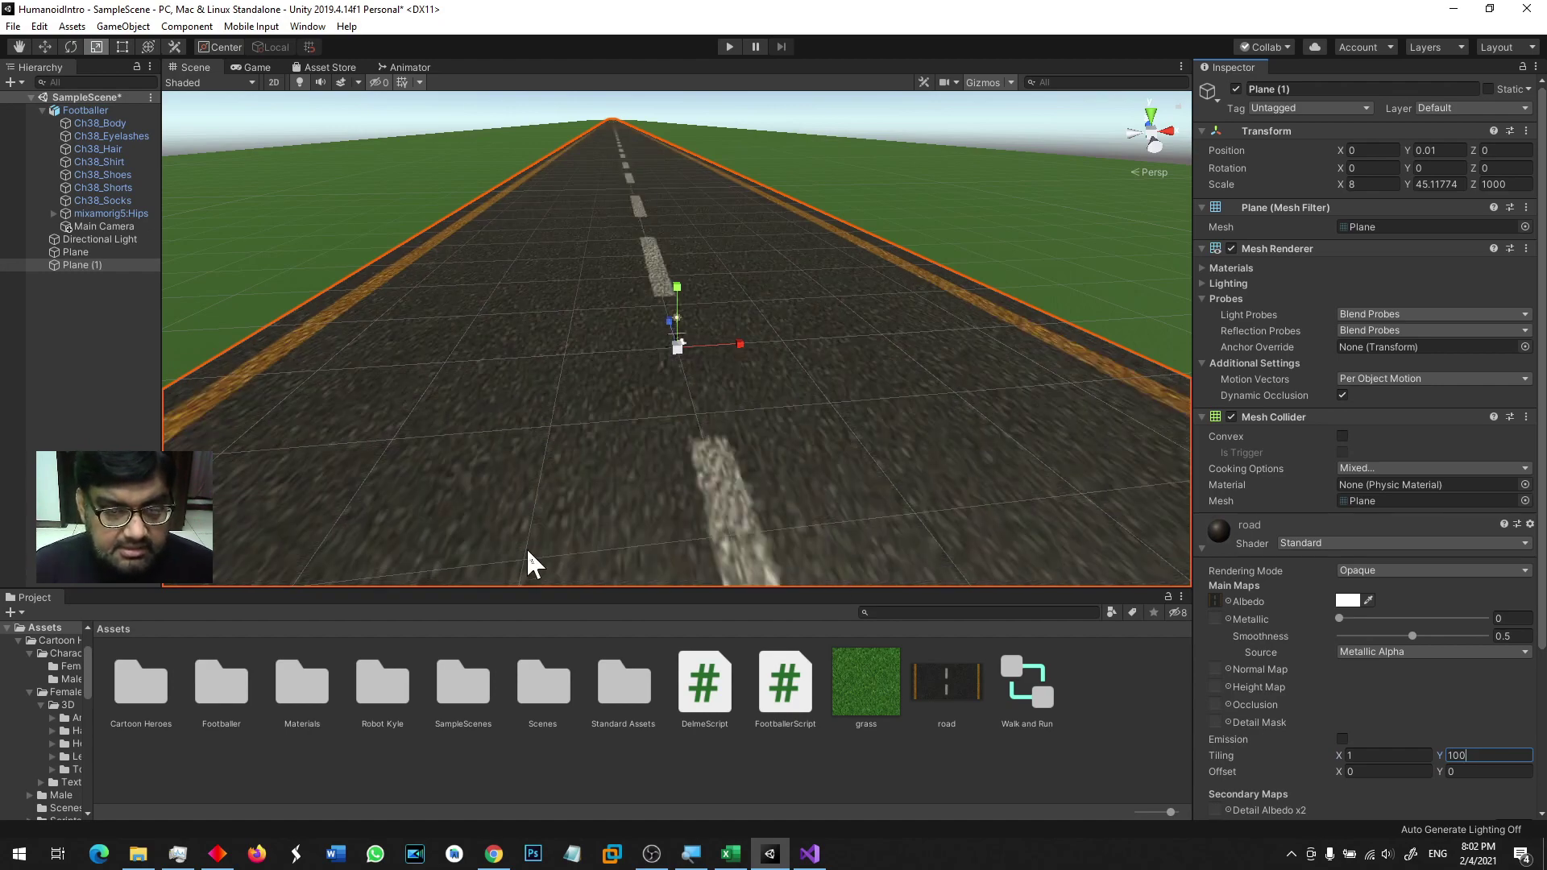
{"action": "scroll", "coordinate": [736, 322], "scroll_direction": "up", "scroll_amount": 10}
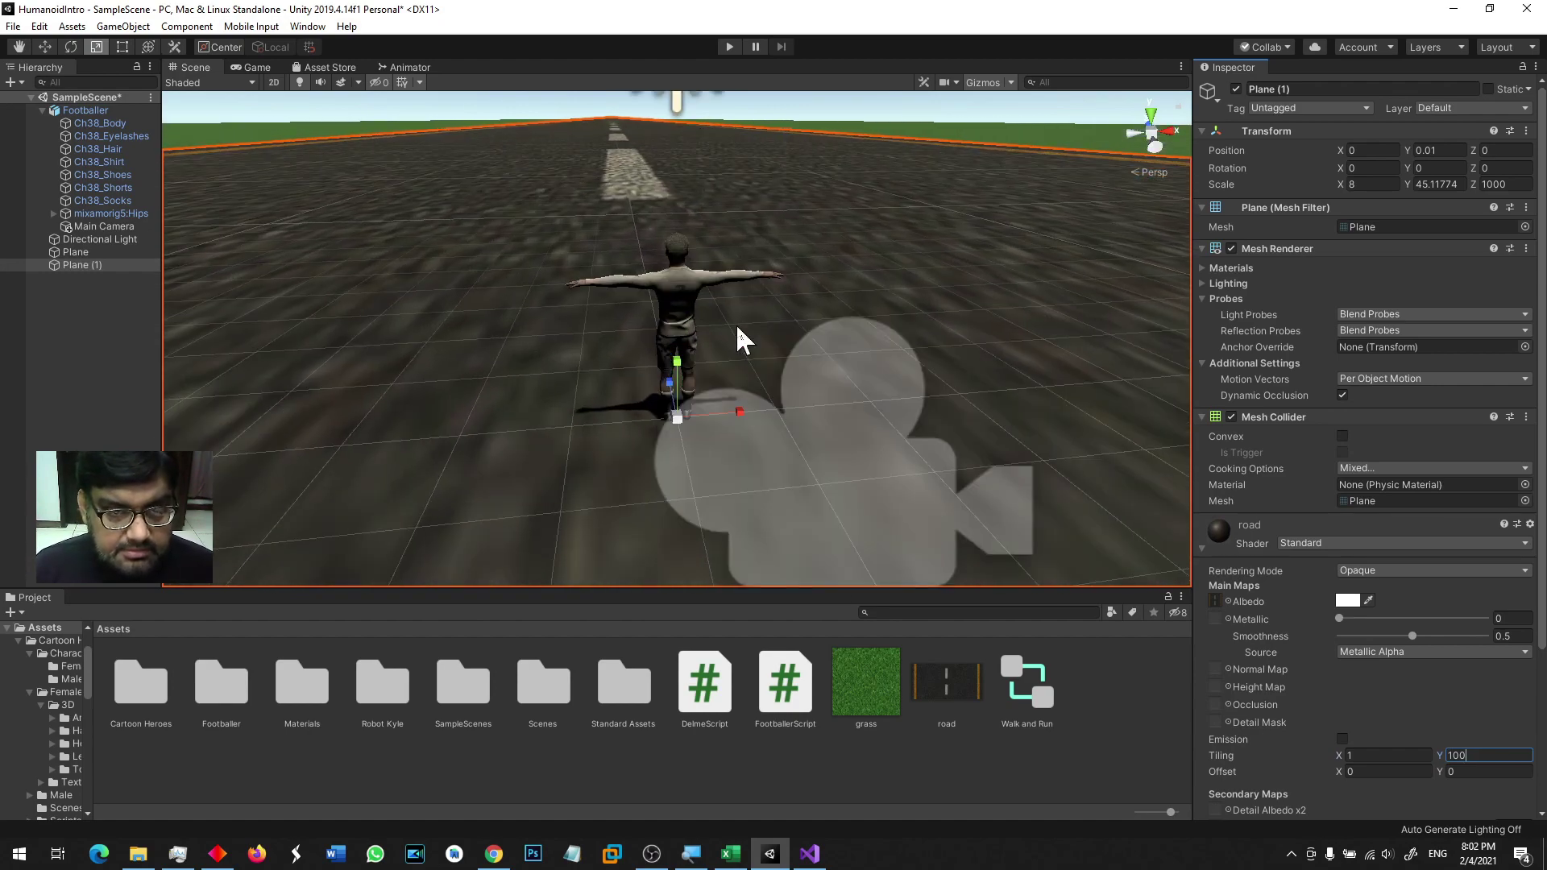
{"action": "scroll", "coordinate": [1011, 403], "scroll_direction": "down", "scroll_amount": 3}
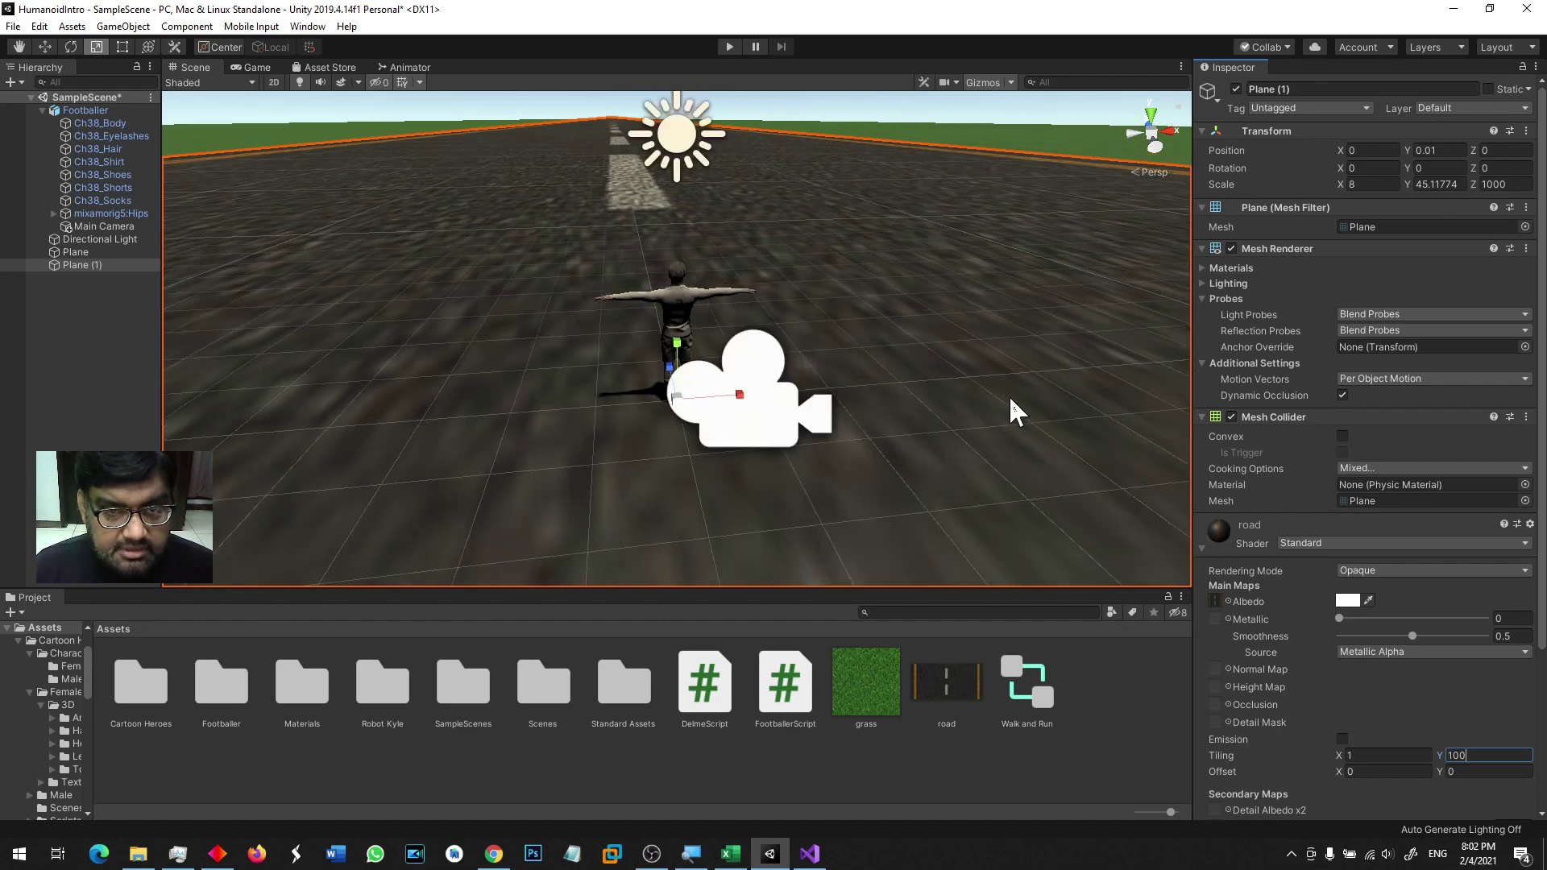
{"action": "type", "text": "0"}
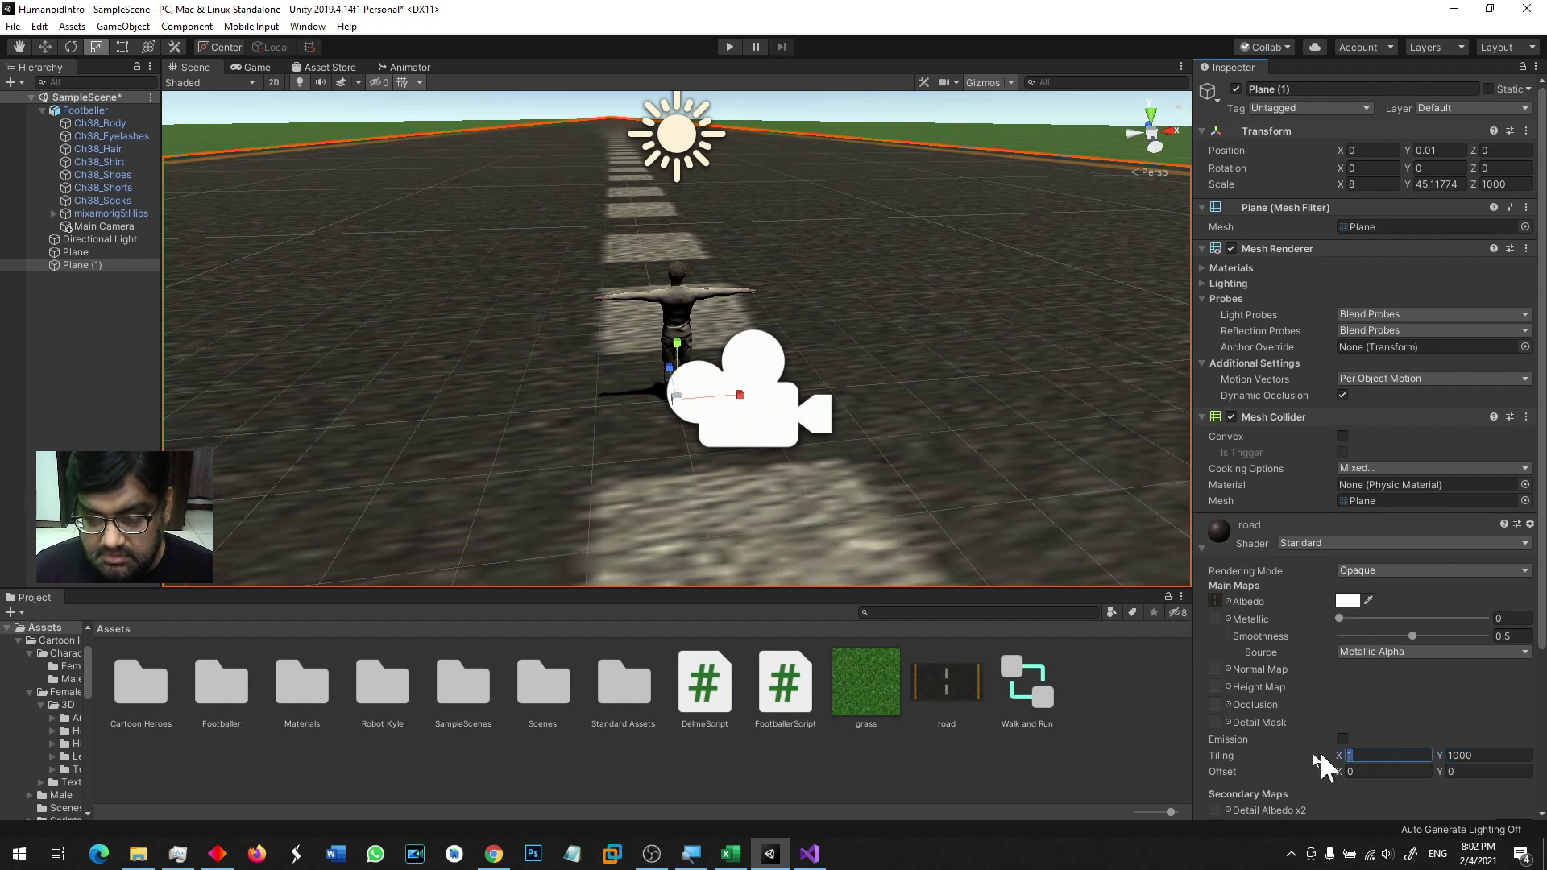
{"action": "type", "text": "2"}
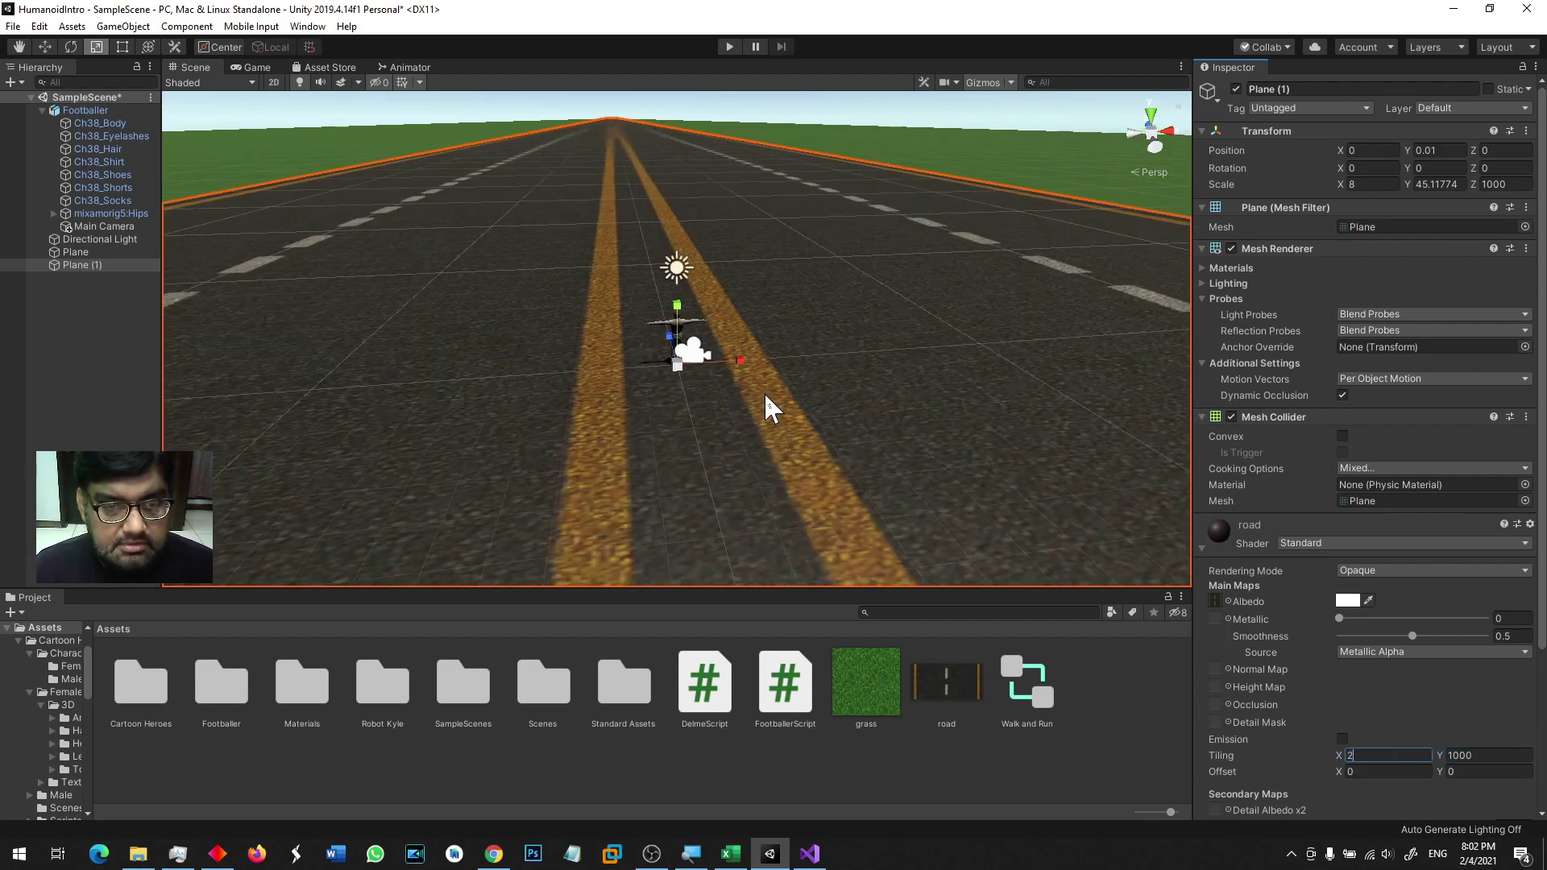
{"action": "scroll", "coordinate": [764, 393], "scroll_direction": "down", "scroll_amount": 6}
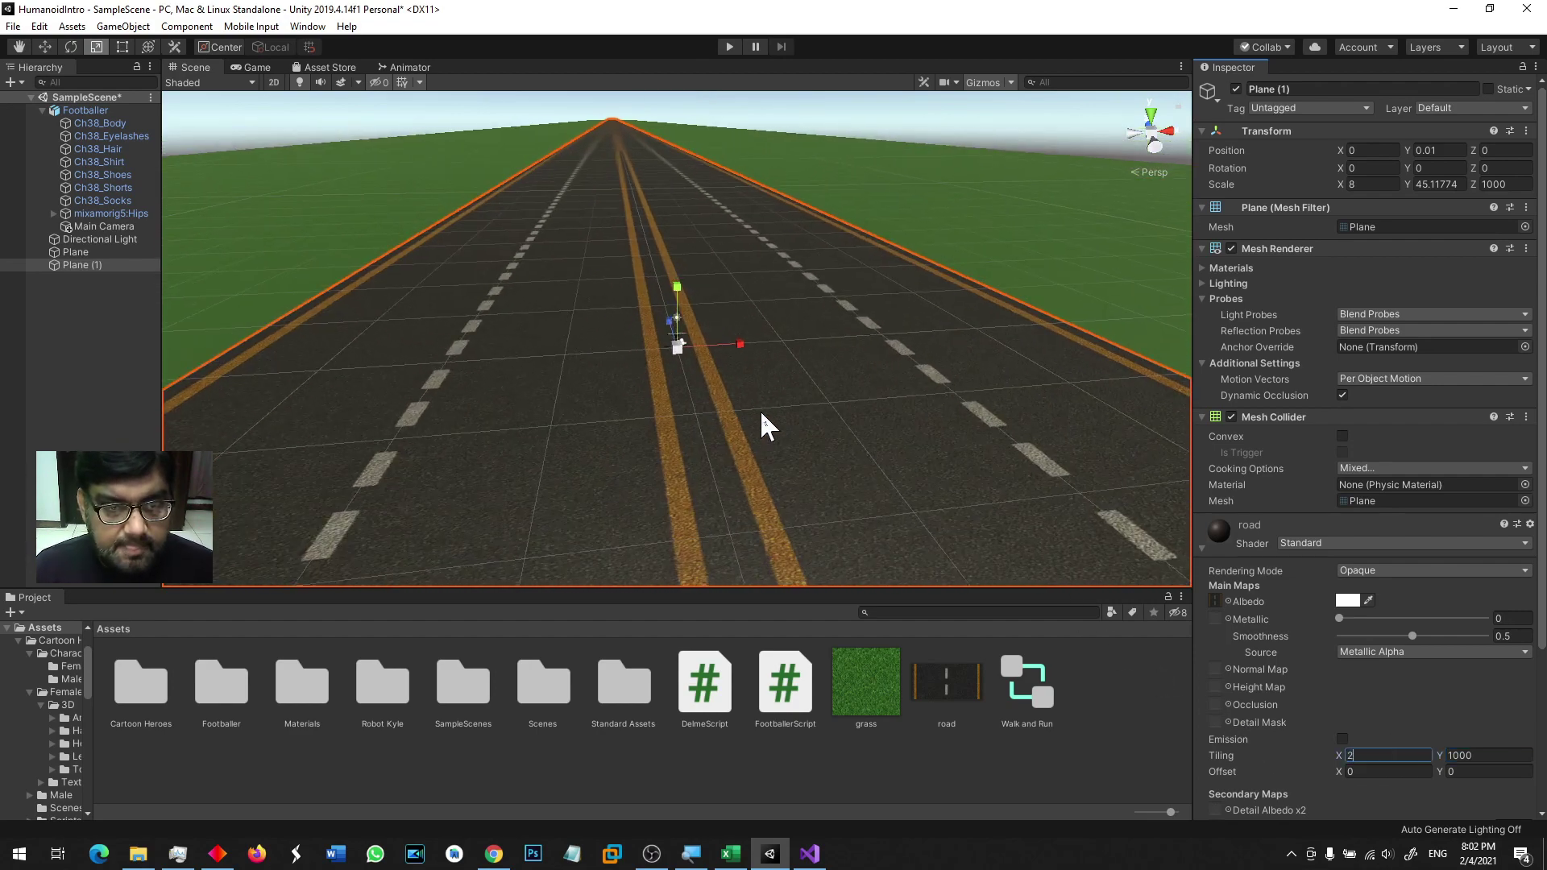
{"action": "scroll", "coordinate": [761, 414], "scroll_direction": "down", "scroll_amount": 2}
{"action": "scroll", "coordinate": [761, 414], "scroll_direction": "up", "scroll_amount": 8}
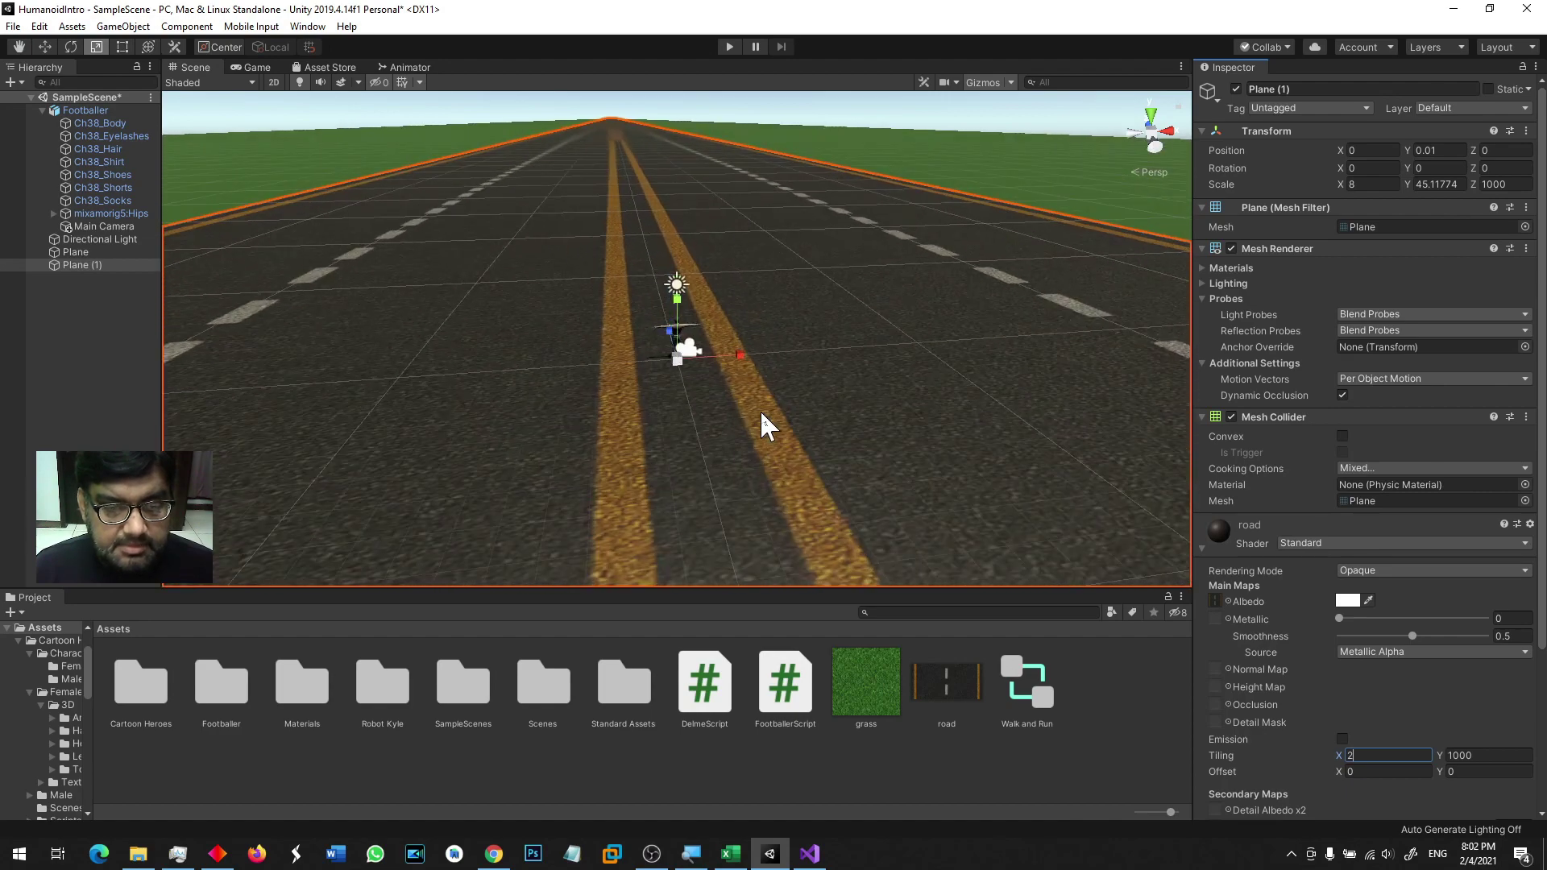
{"action": "scroll", "coordinate": [761, 409], "scroll_direction": "up", "scroll_amount": 5}
Step: Select Plane (1) and reduce its X scale to narrow the road
{"action": "left_click", "coordinate": [848, 312]}
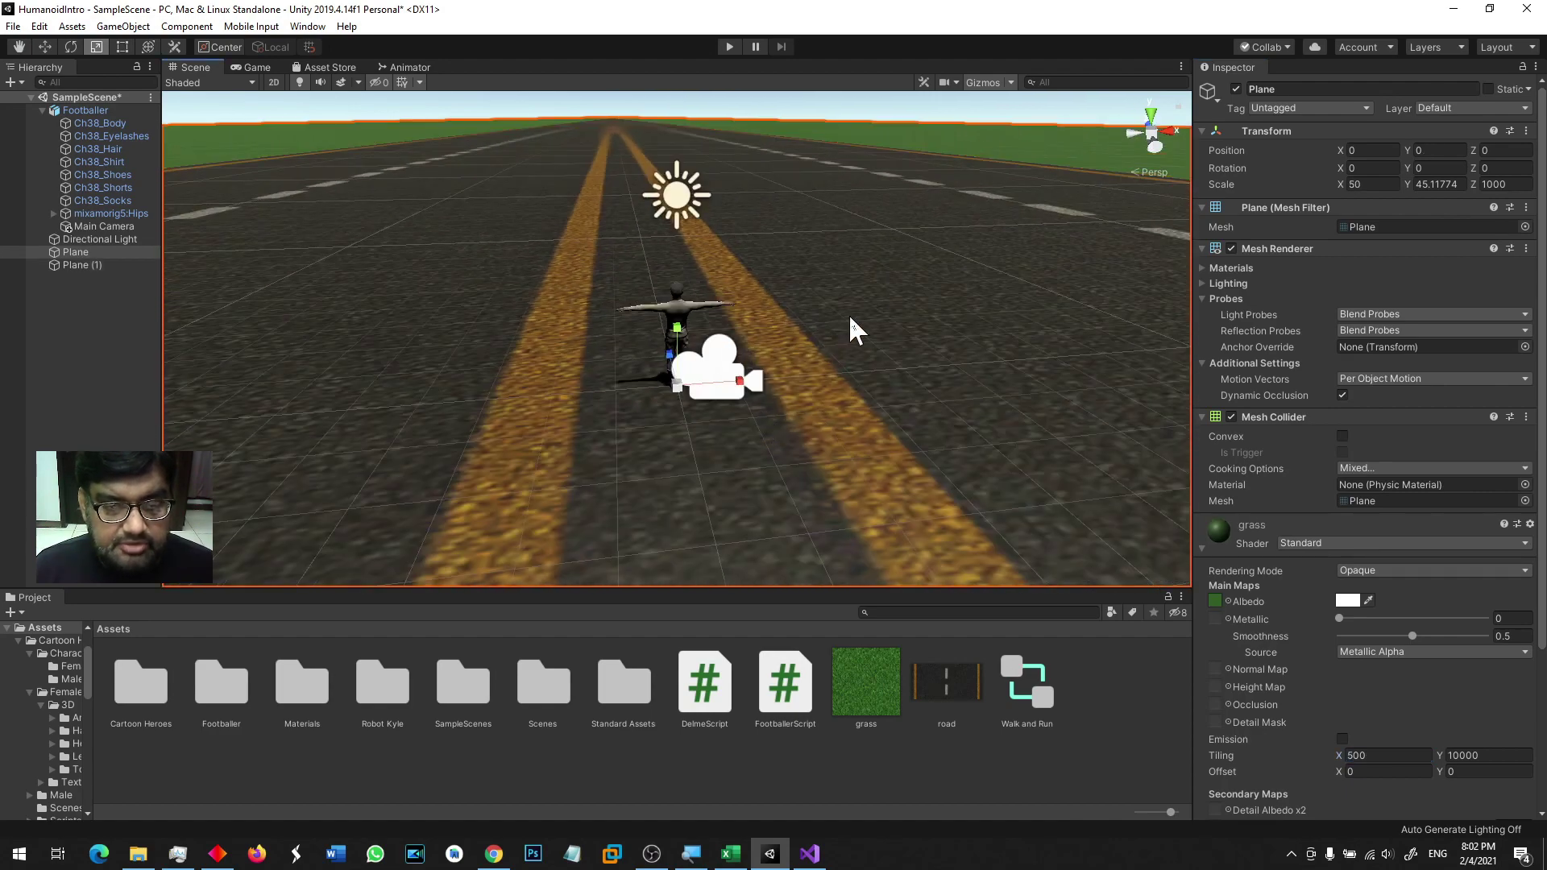
{"action": "left_click", "coordinate": [764, 301]}
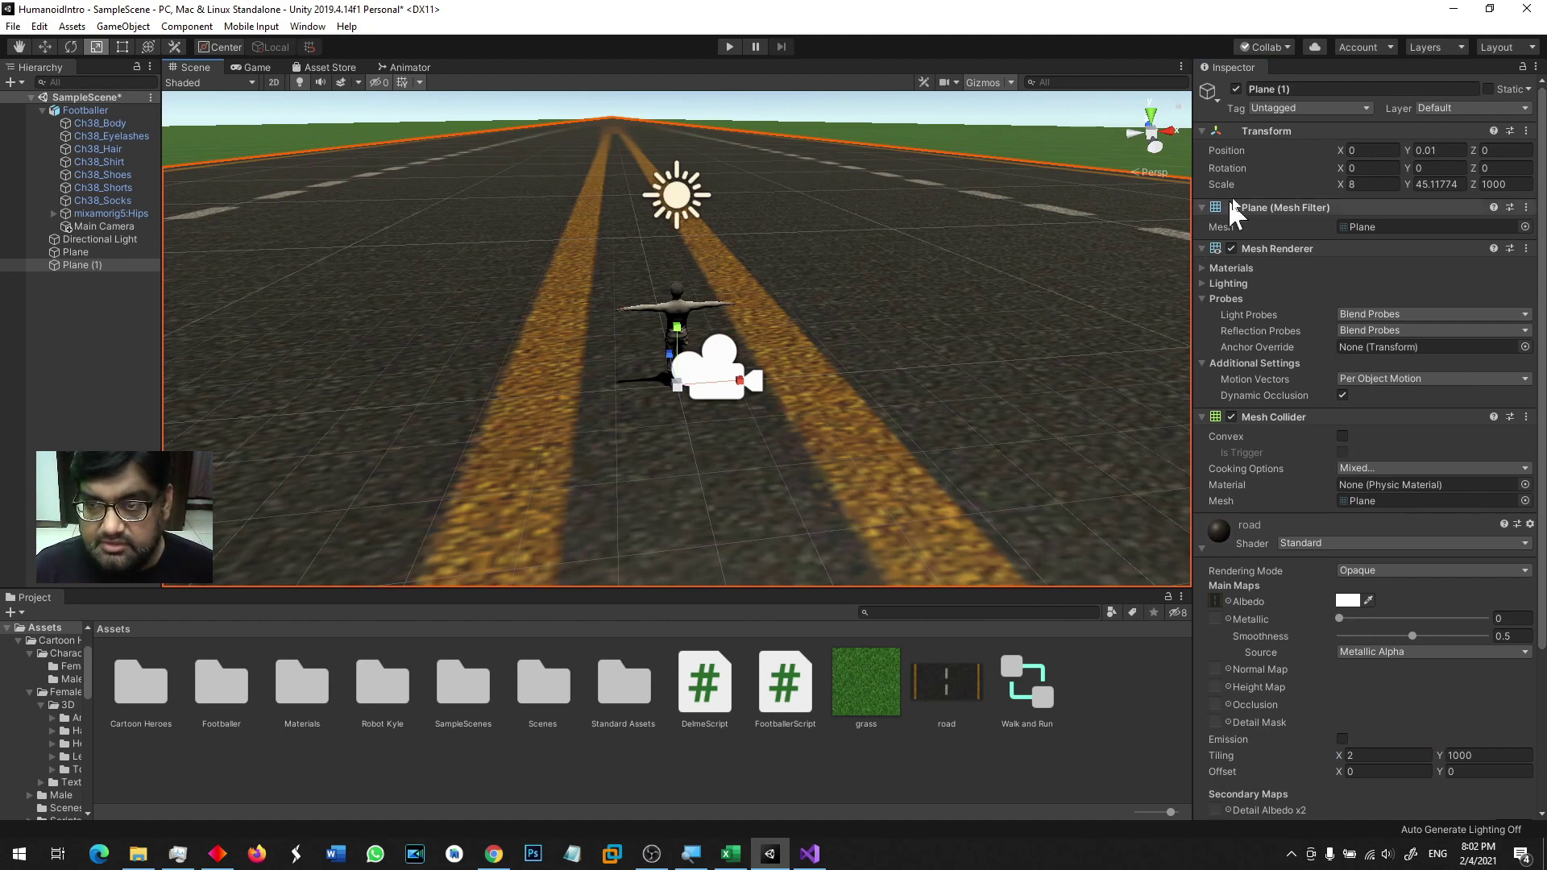
{"action": "left_click", "coordinate": [1429, 181]}
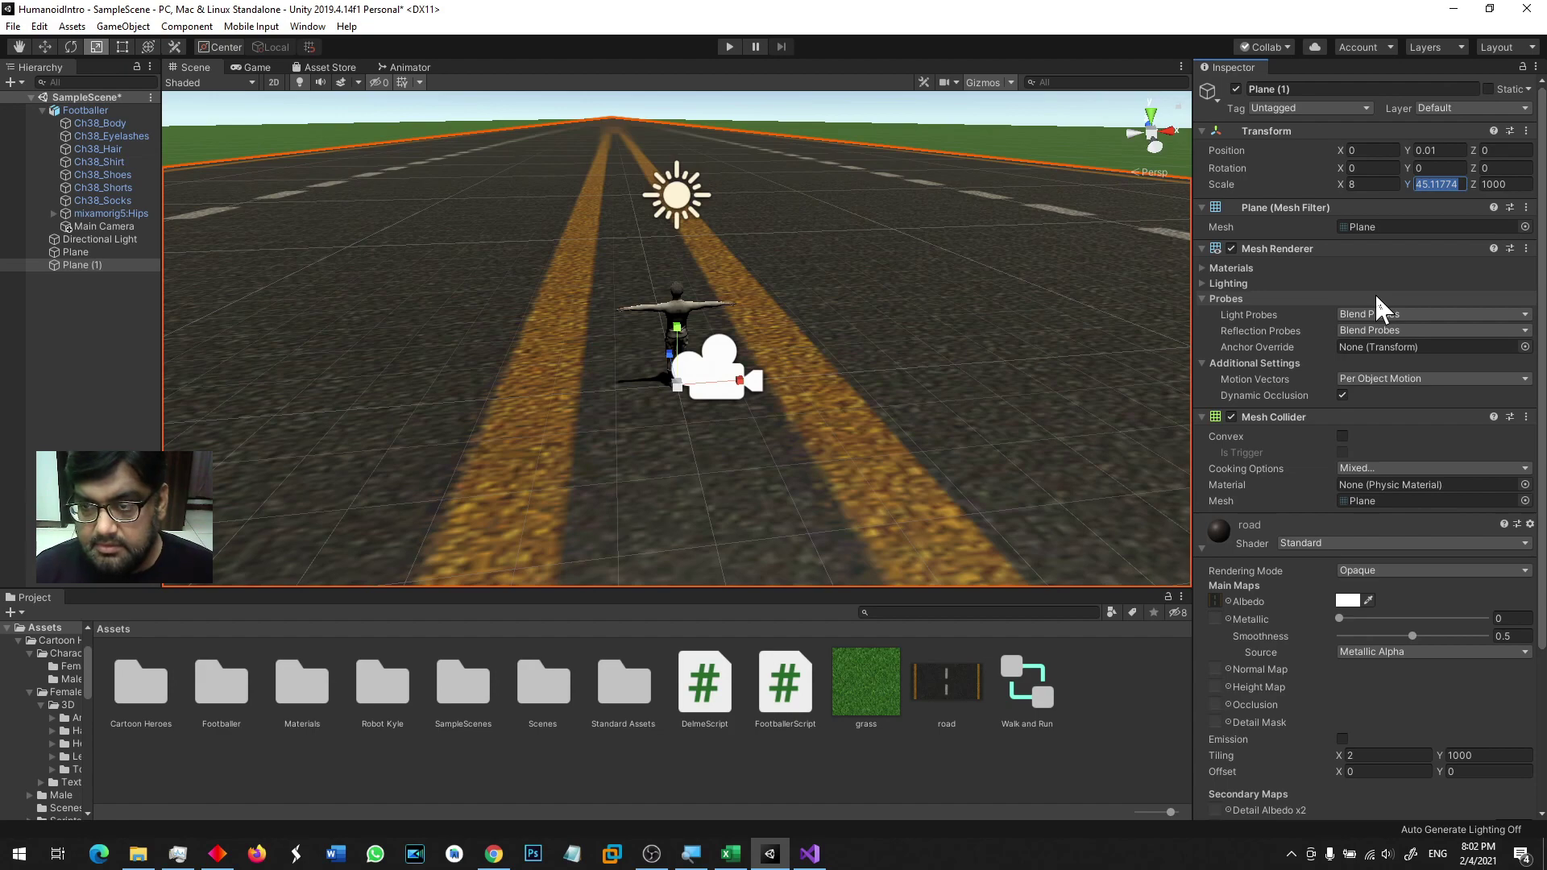
{"action": "key", "text": "shift+Tab"}
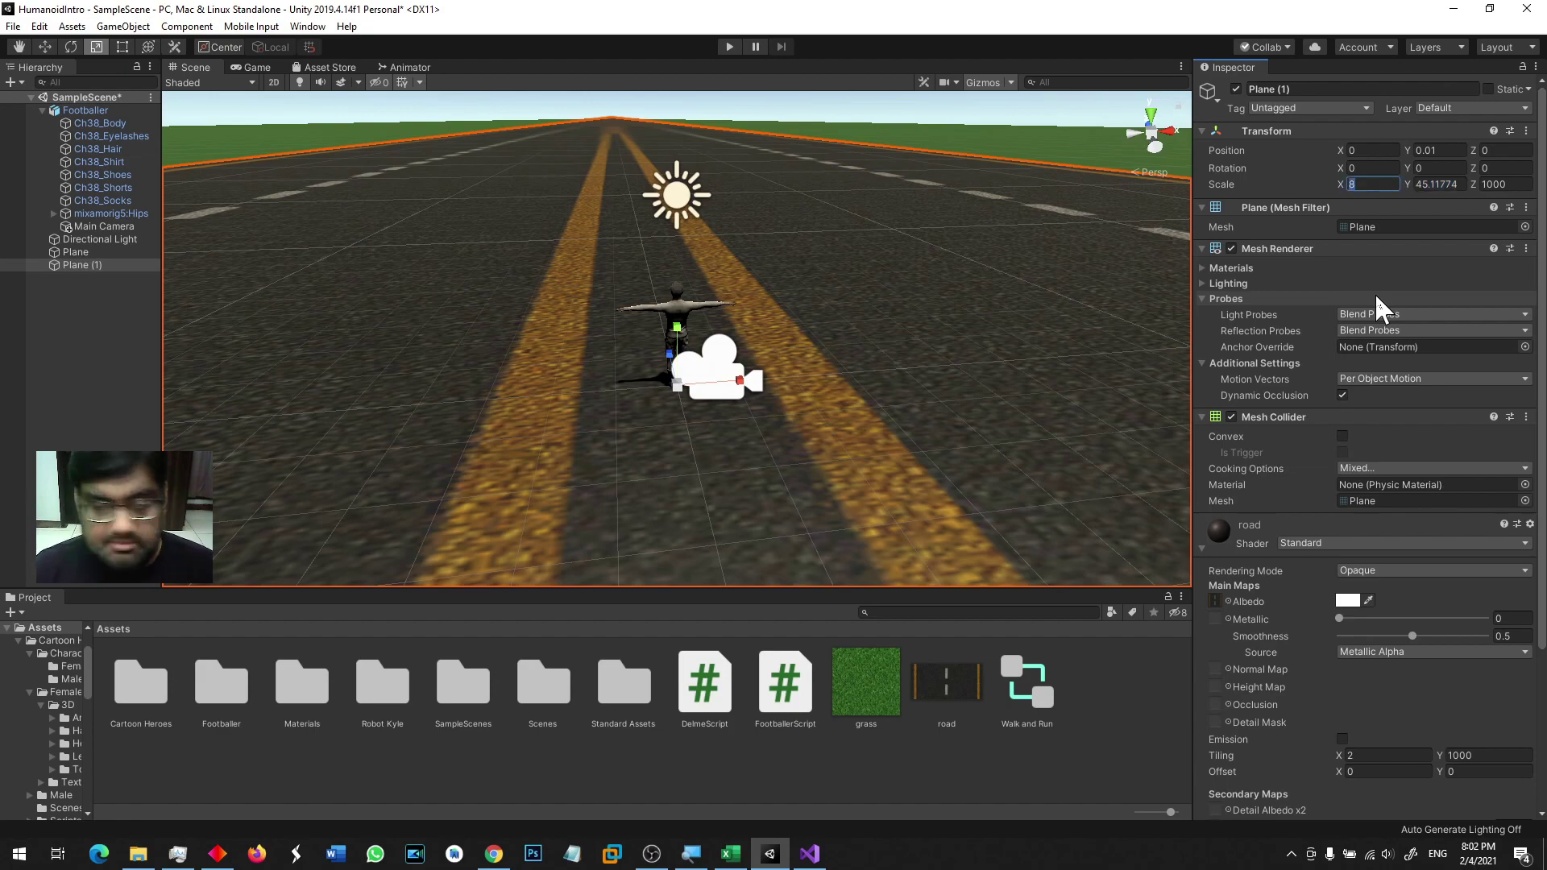
{"action": "type", "text": "4"}
{"action": "key", "text": "BackSpace"}
{"action": "type", "text": "3"}
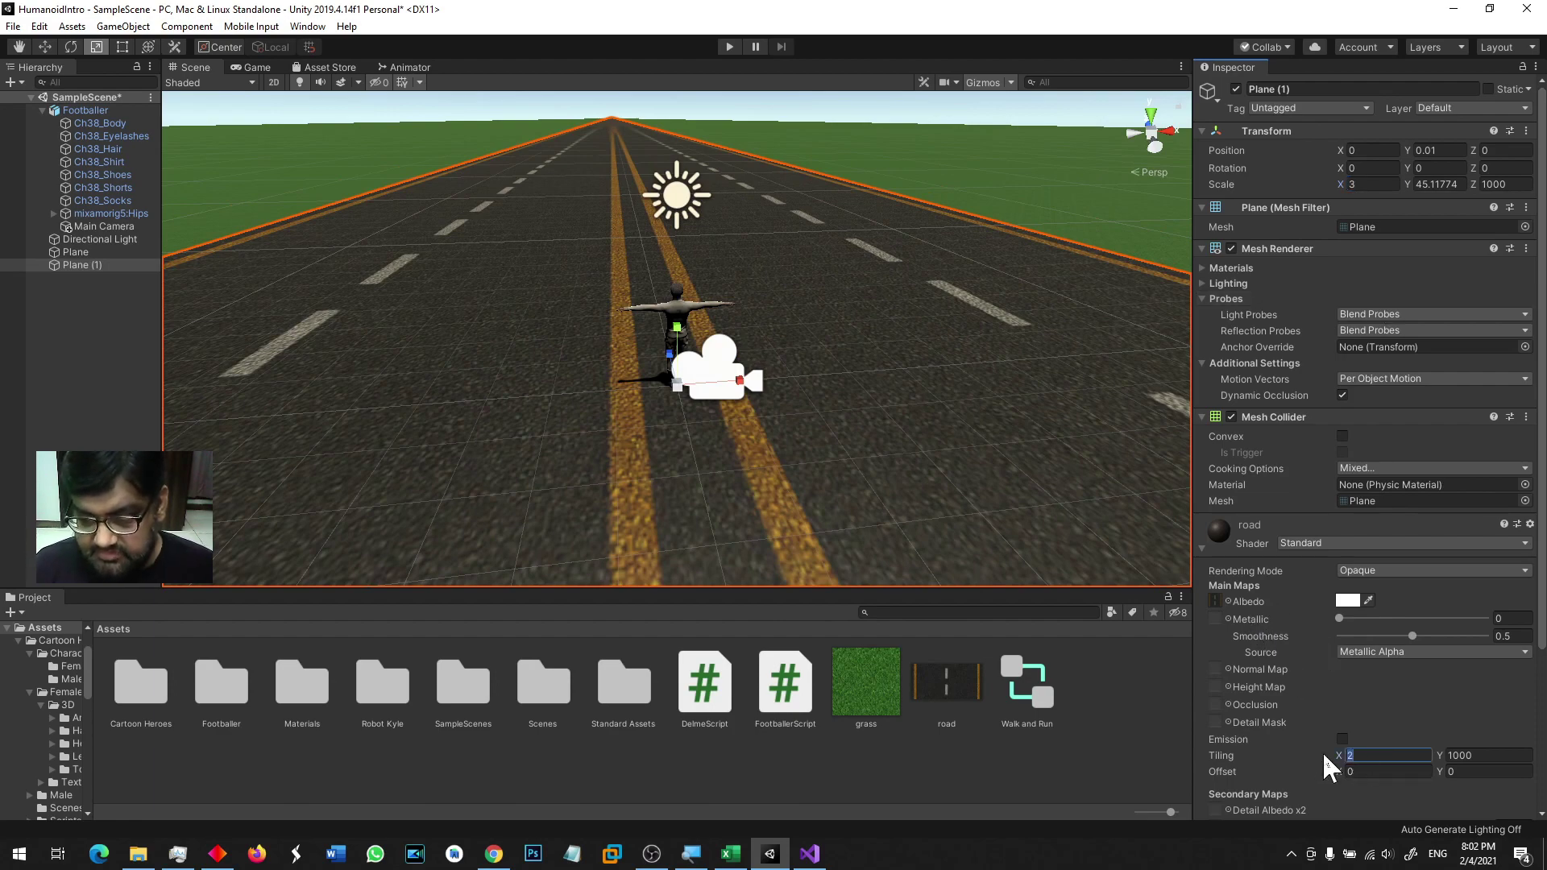
{"action": "type", "text": "1"}
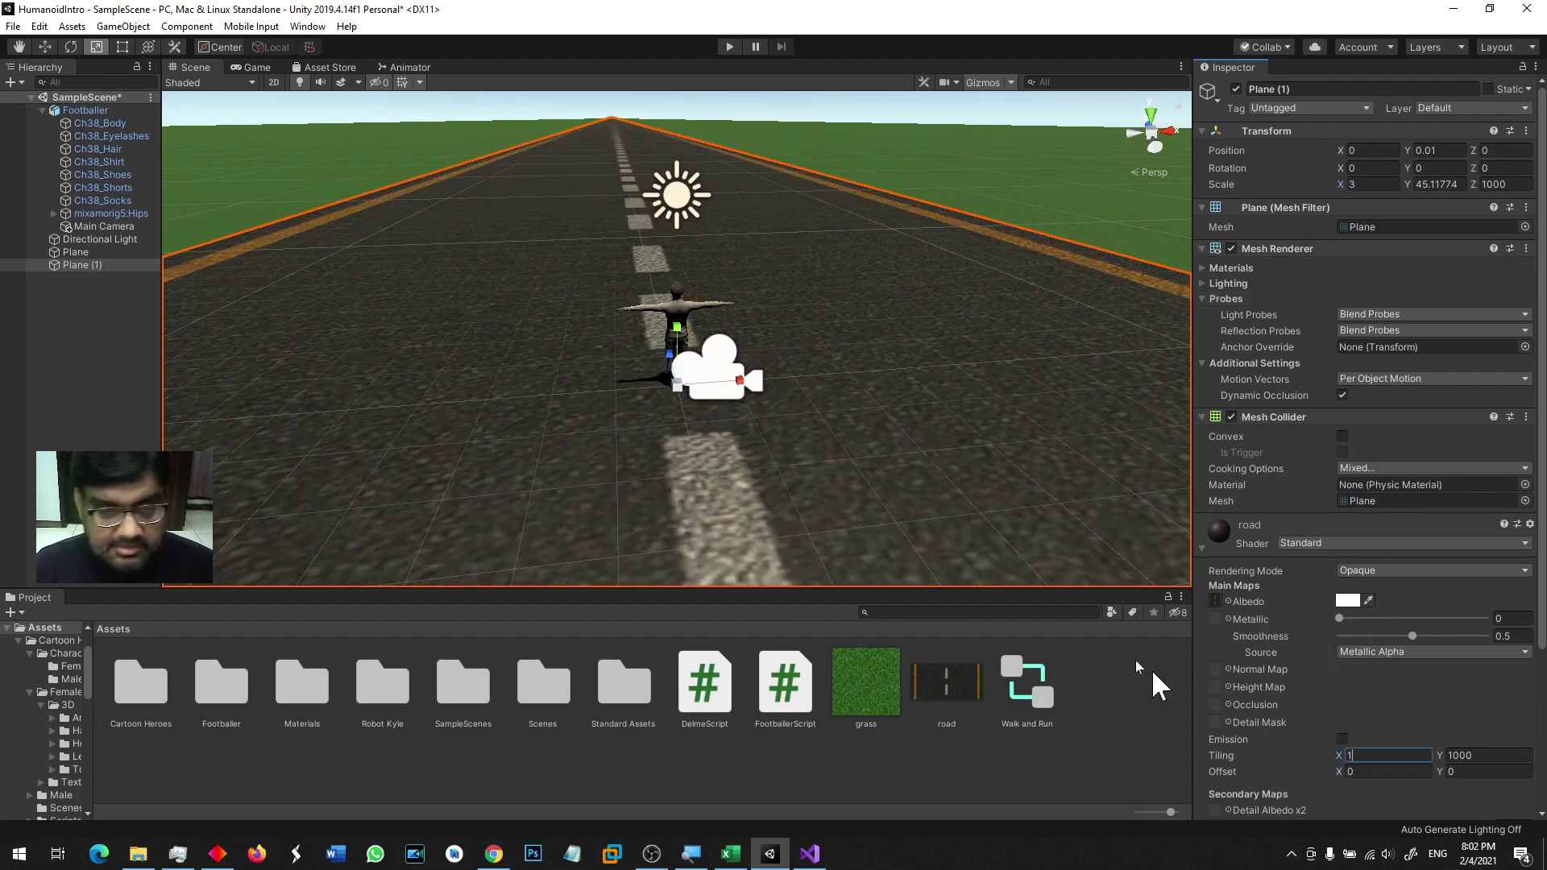
Step: Set the road's width value to 2 and run the game to check it
{"action": "left_click", "coordinate": [863, 376]}
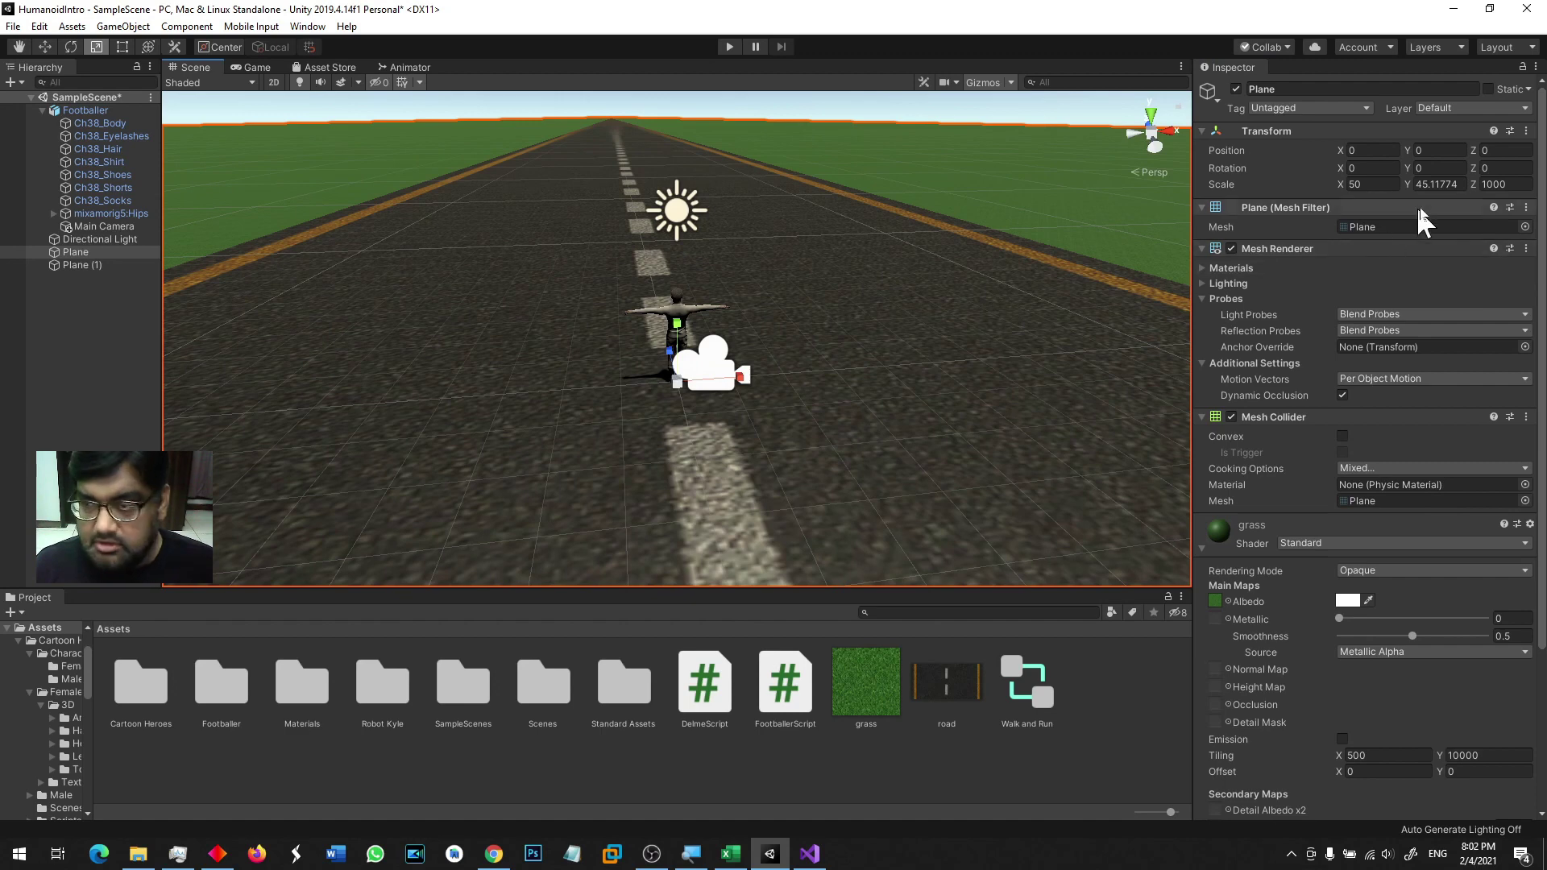
{"action": "left_click", "coordinate": [928, 354]}
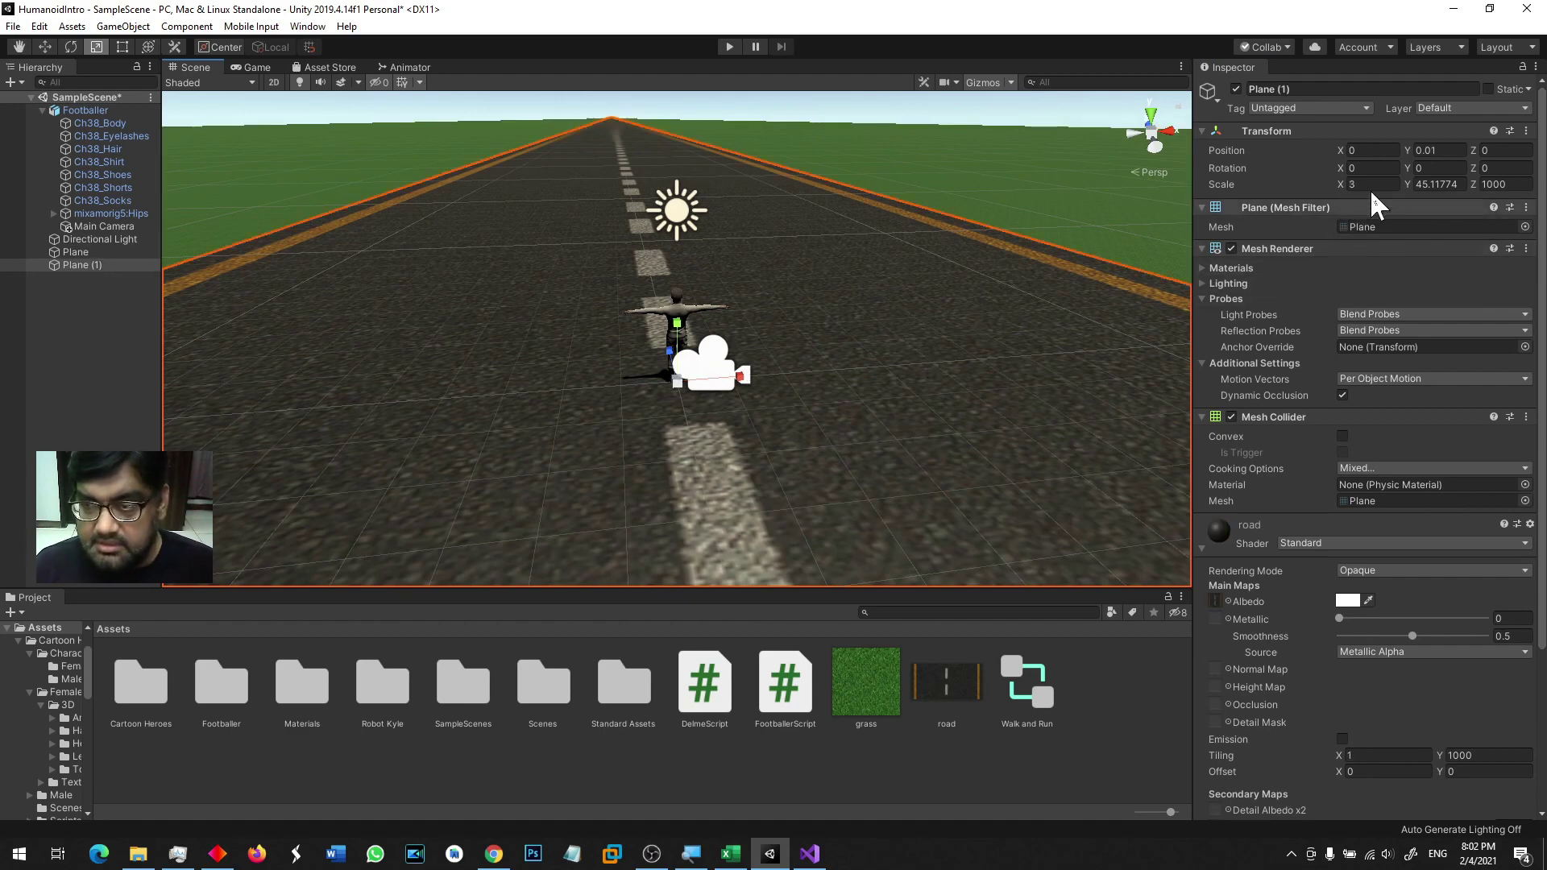
{"action": "type", "text": "2"}
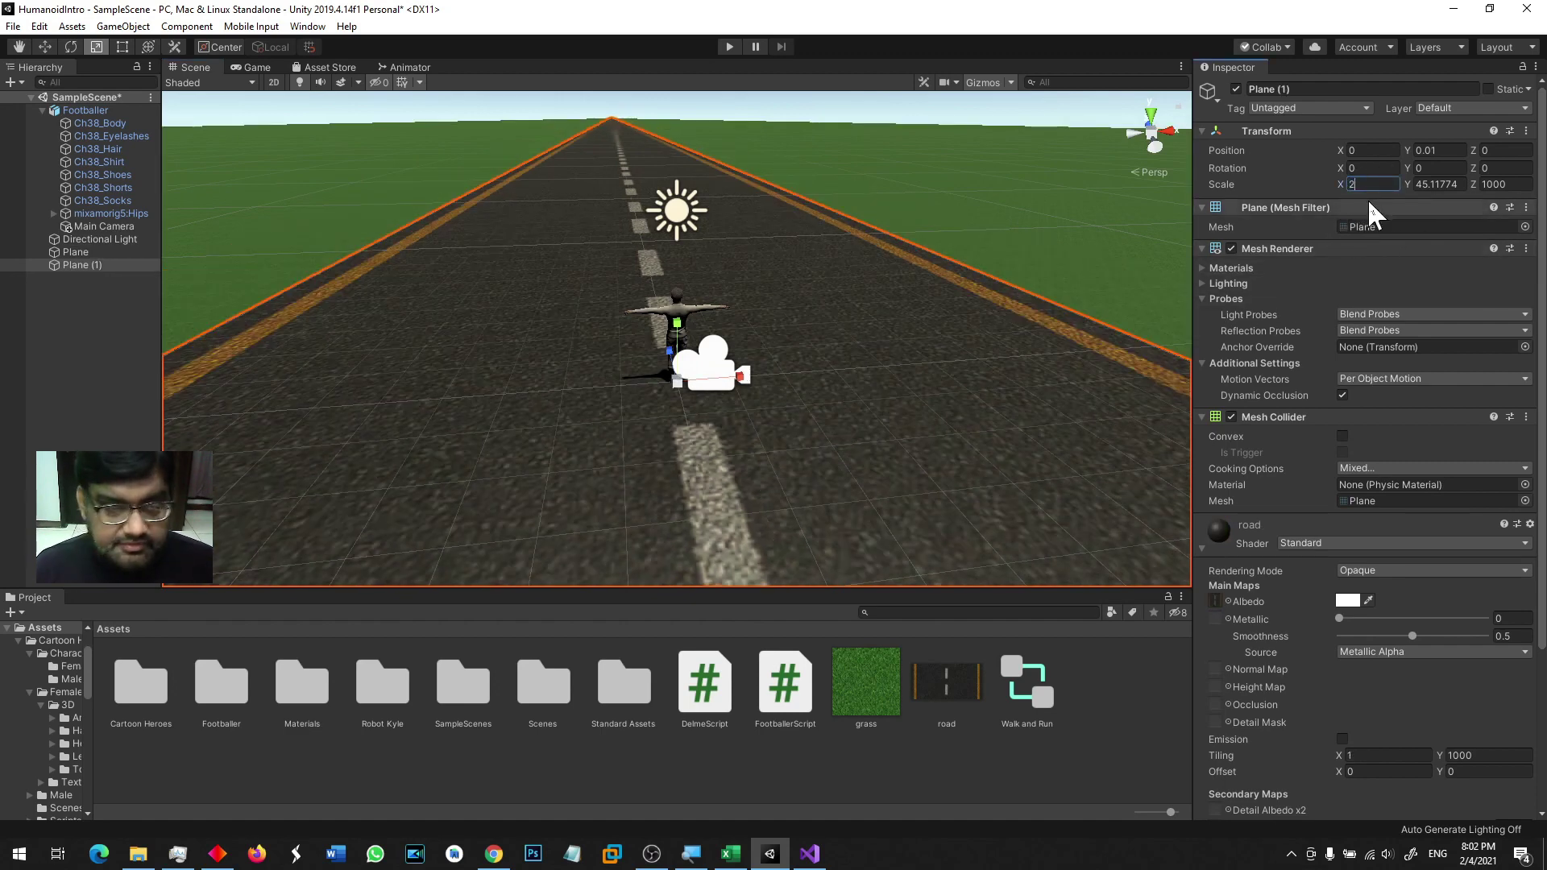
{"action": "left_click", "coordinate": [729, 46]}
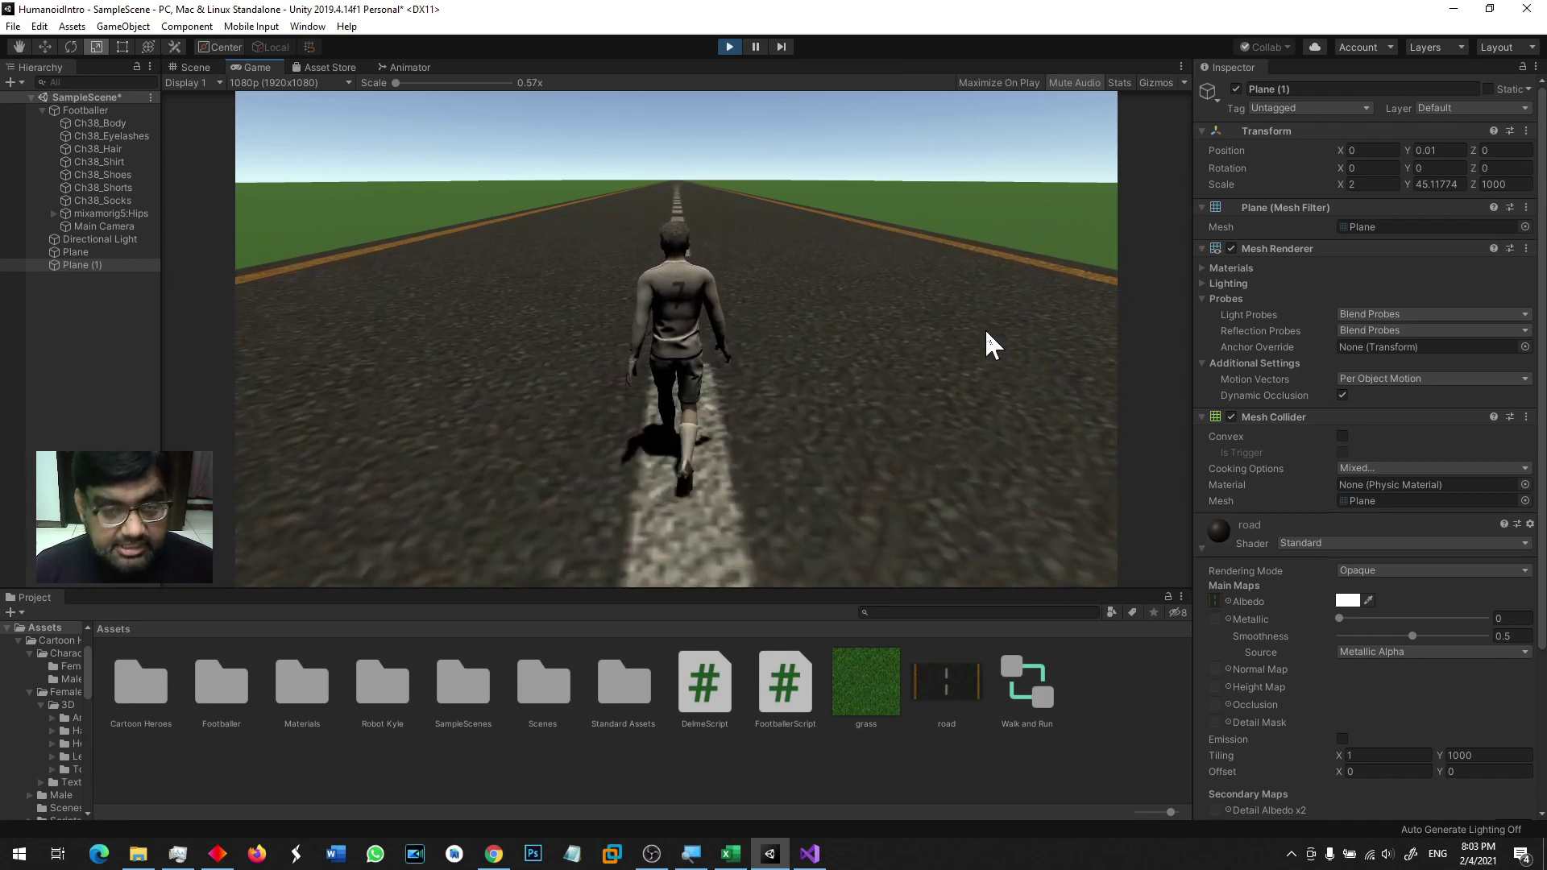
Step: Move the Main Camera up and back to Y 4.74, Z −4.95, and test in Play mode
{"action": "left_click", "coordinate": [728, 46]}
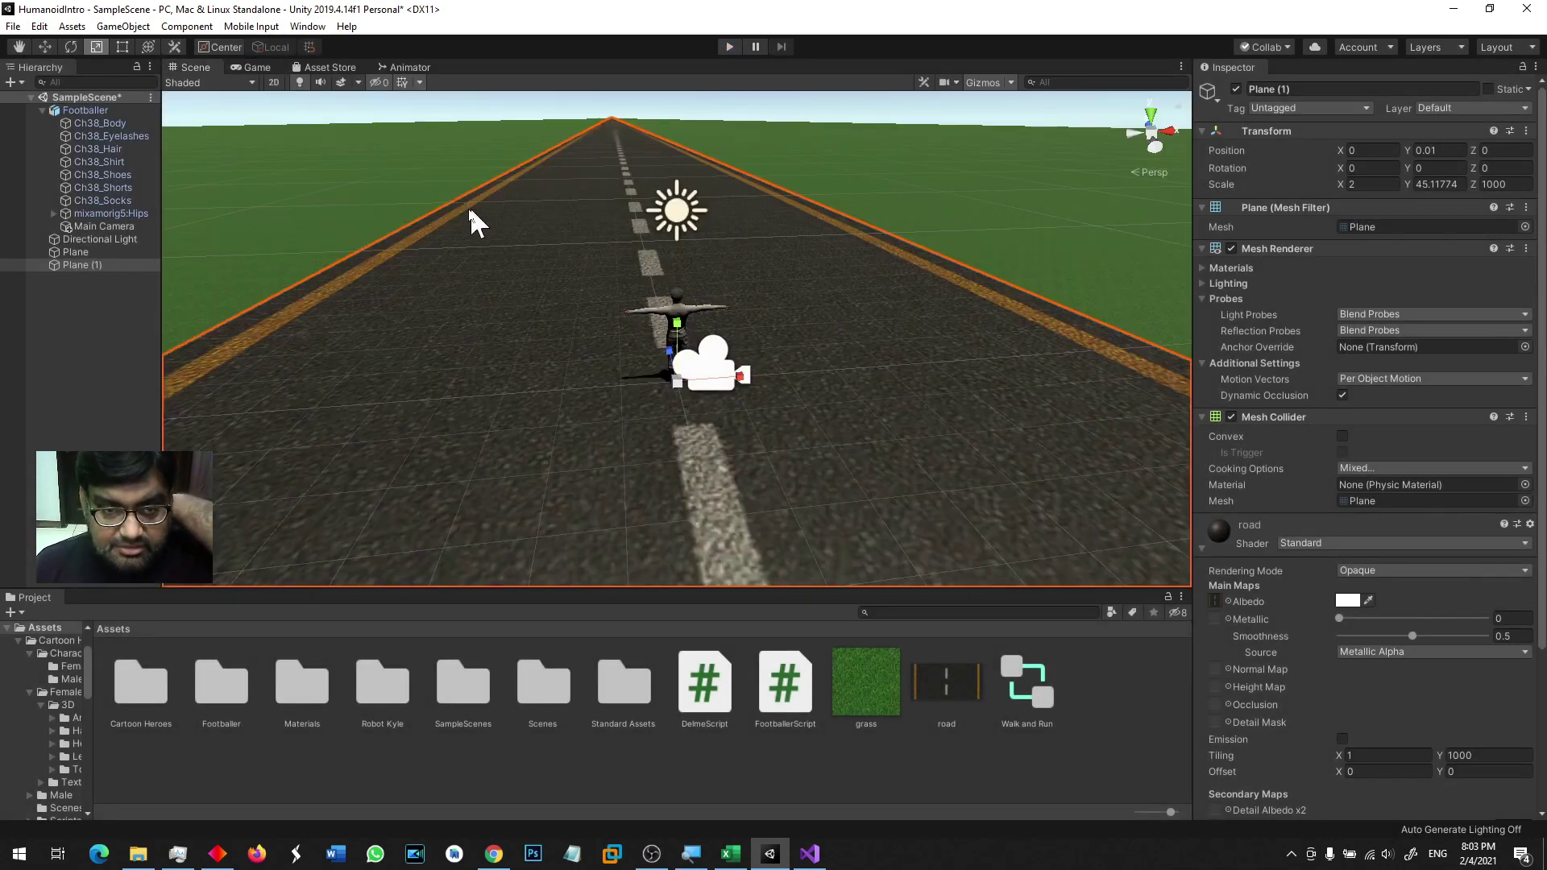
{"action": "left_click", "coordinate": [101, 227]}
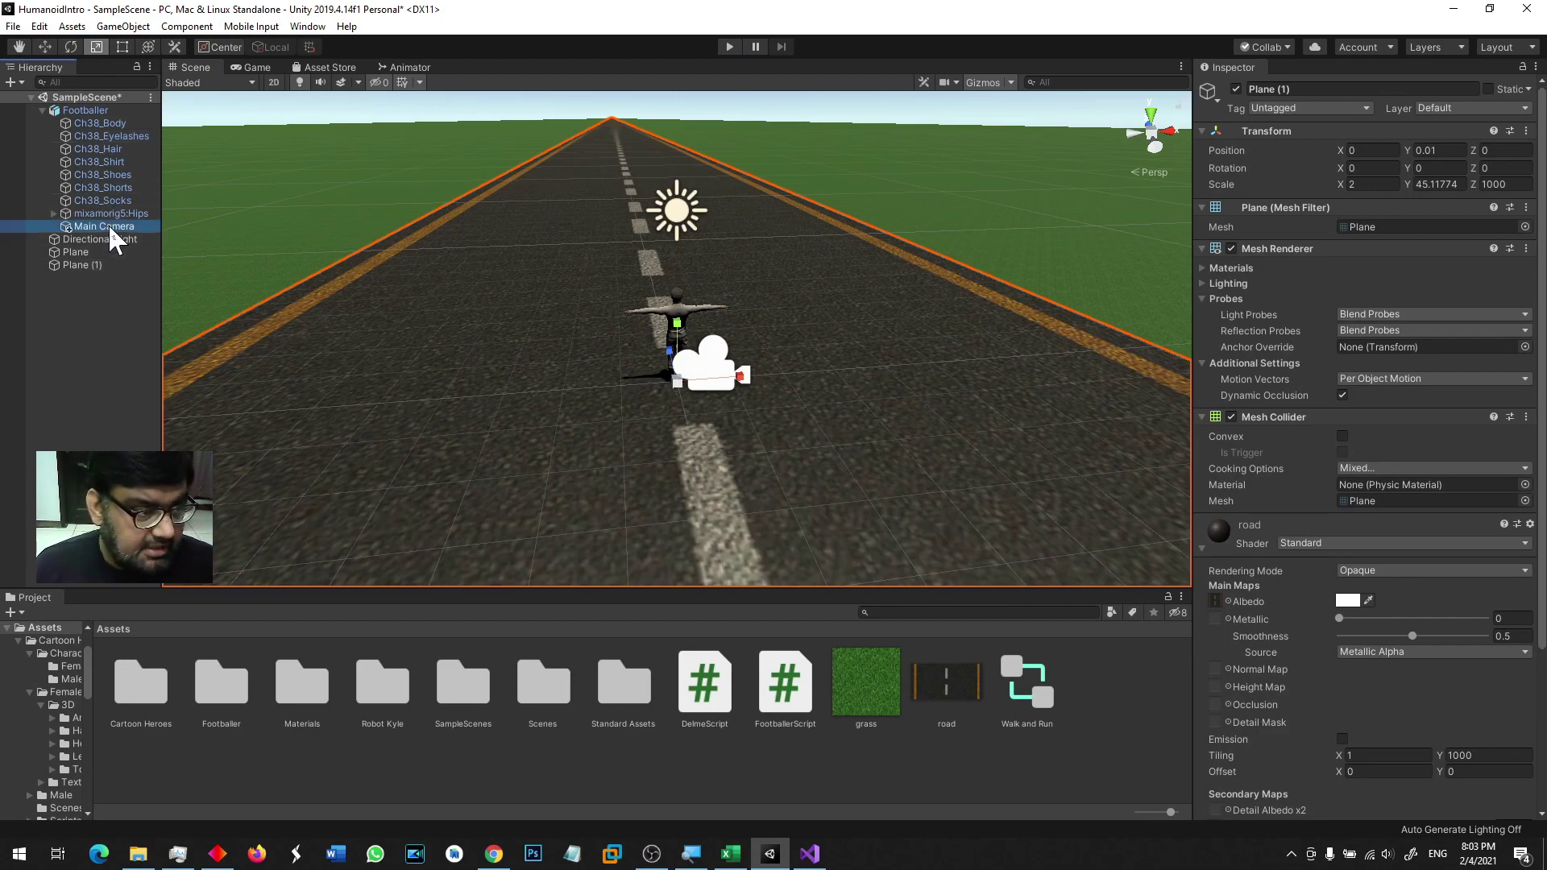
{"action": "scroll", "coordinate": [665, 408], "scroll_direction": "down", "scroll_amount": 3}
{"action": "left_click_drag", "start_coordinate": [664, 408], "coordinate": [713, 449], "text": "alt"}
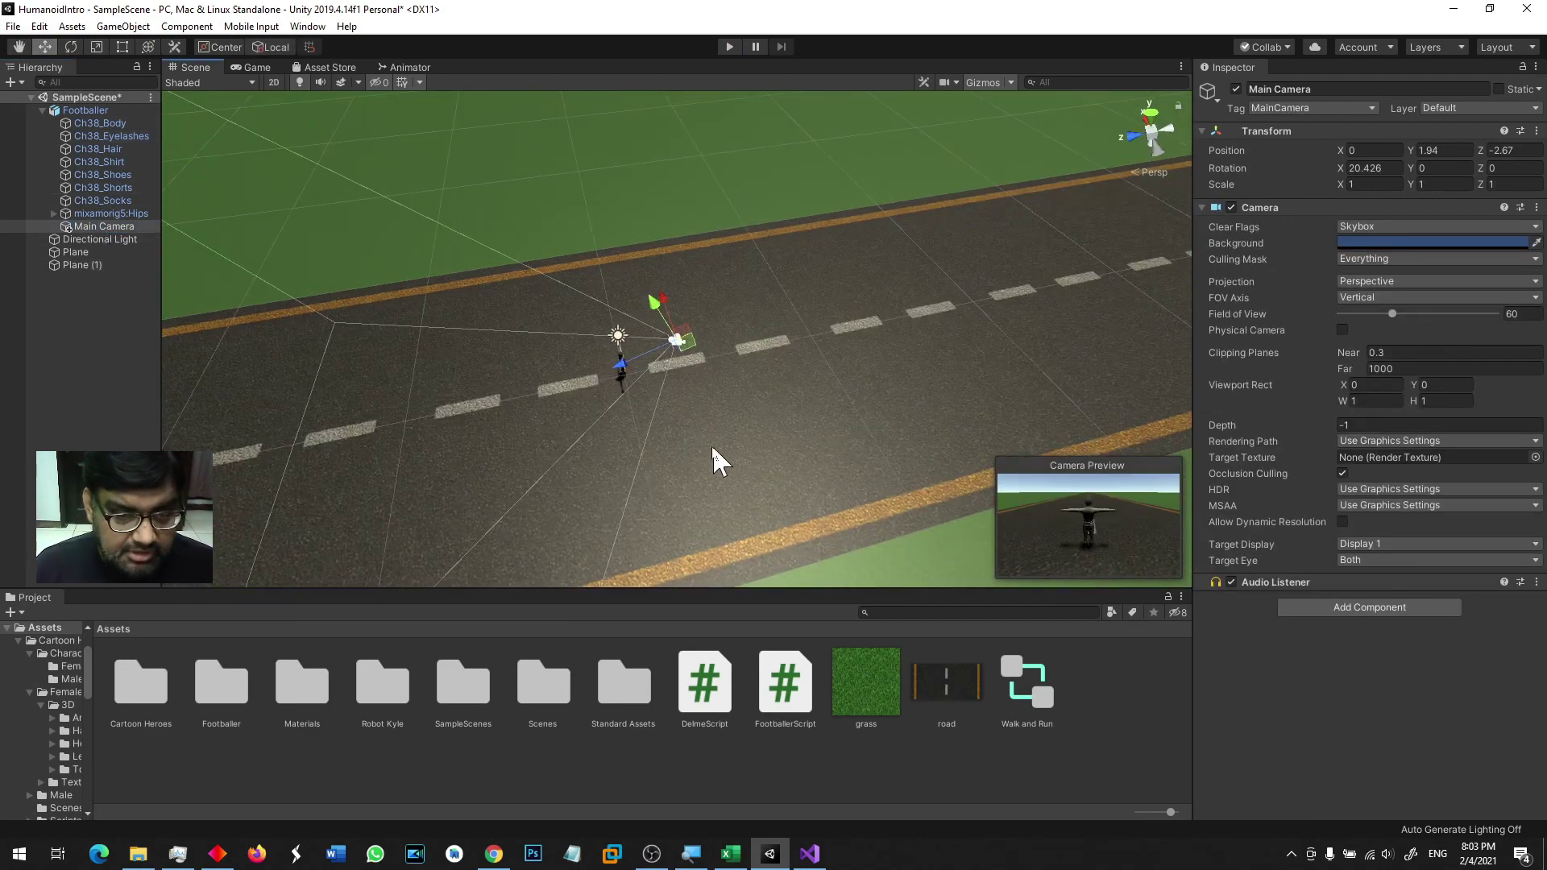
{"action": "left_click_drag", "start_coordinate": [685, 339], "coordinate": [702, 255]}
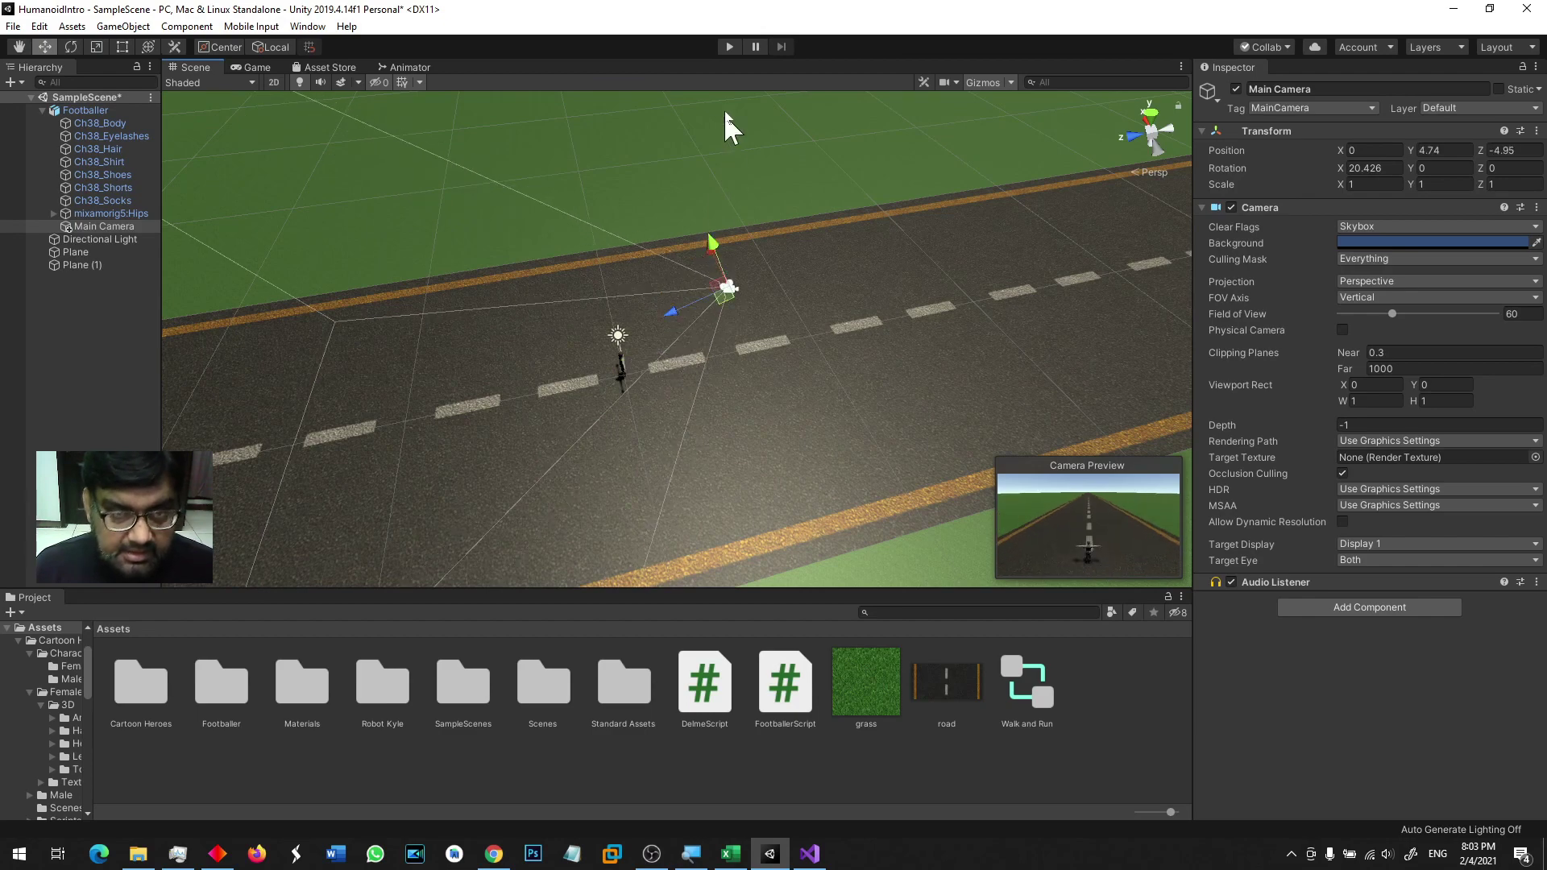
{"action": "left_click", "coordinate": [729, 47]}
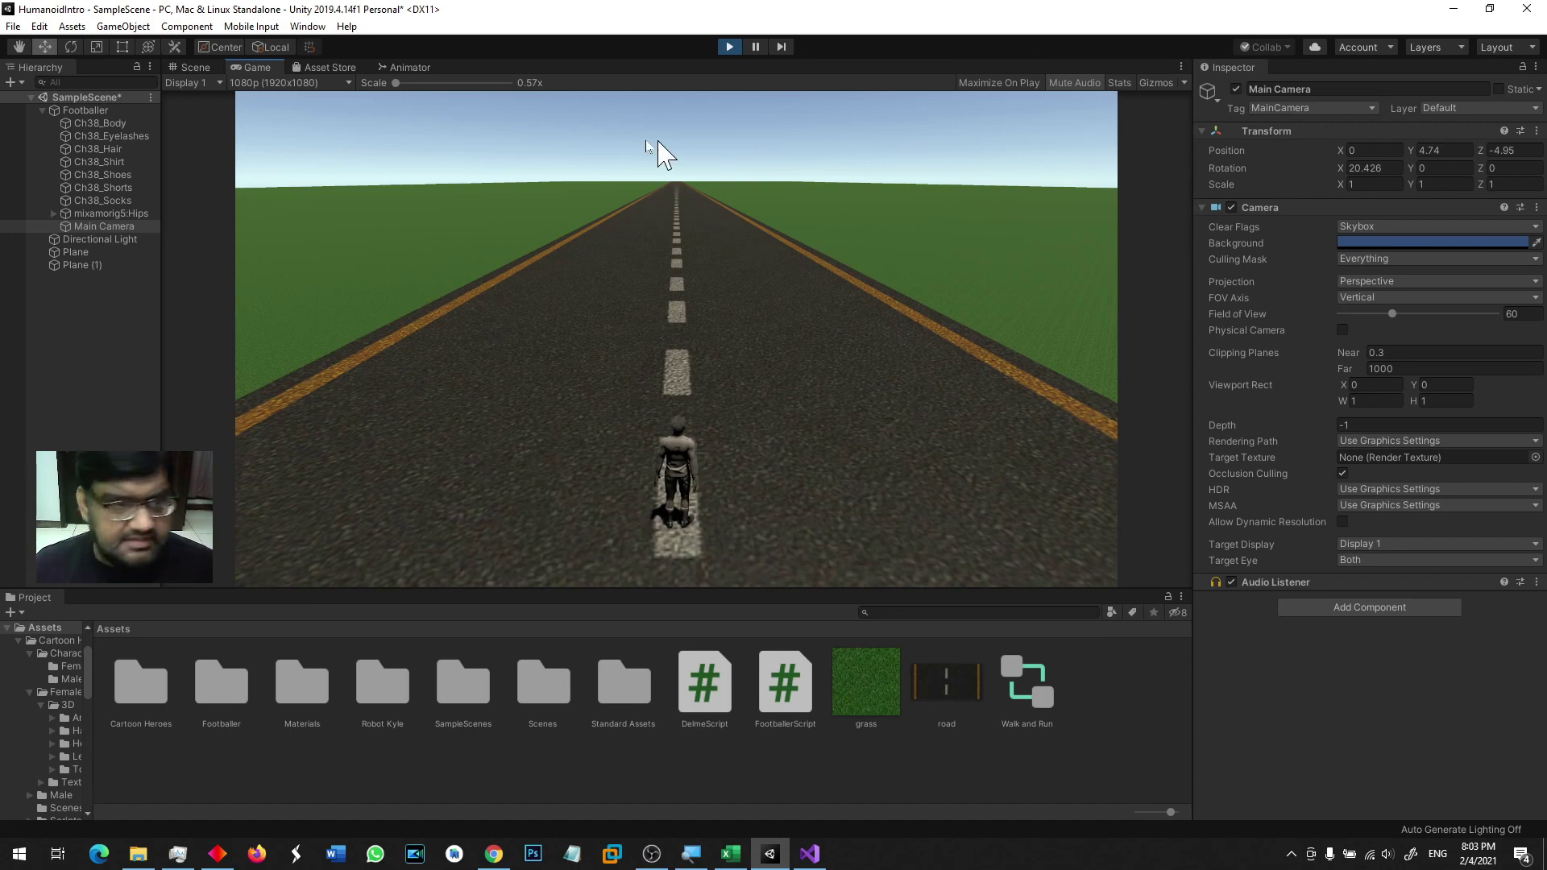
Step: Stop the game and open the Footballer's FootballerScript for editing
{"action": "left_click", "coordinate": [729, 46]}
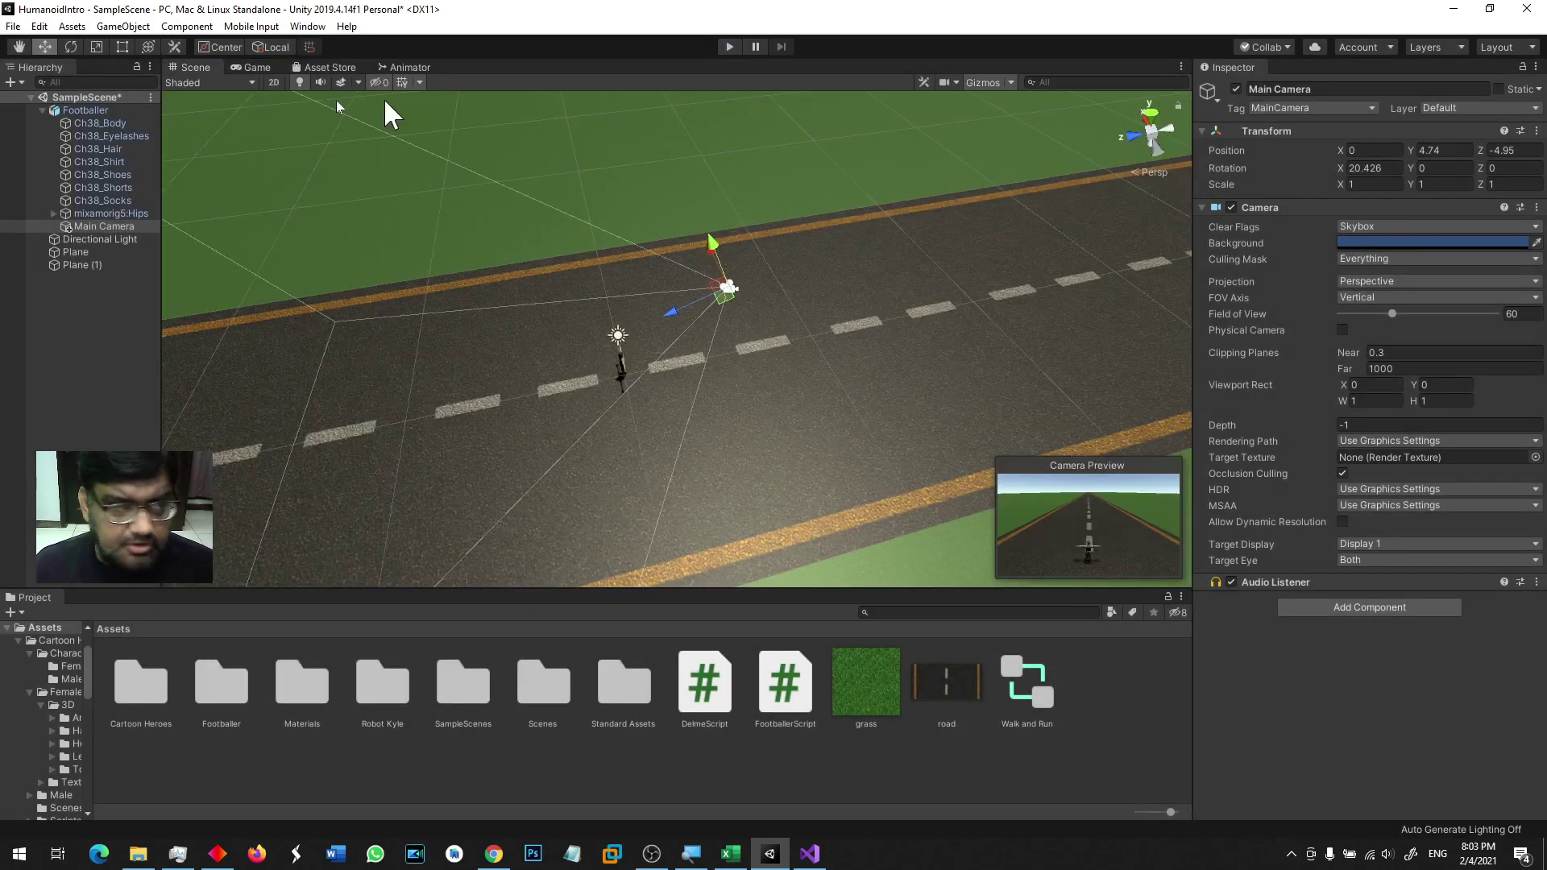
{"action": "left_click", "coordinate": [95, 111]}
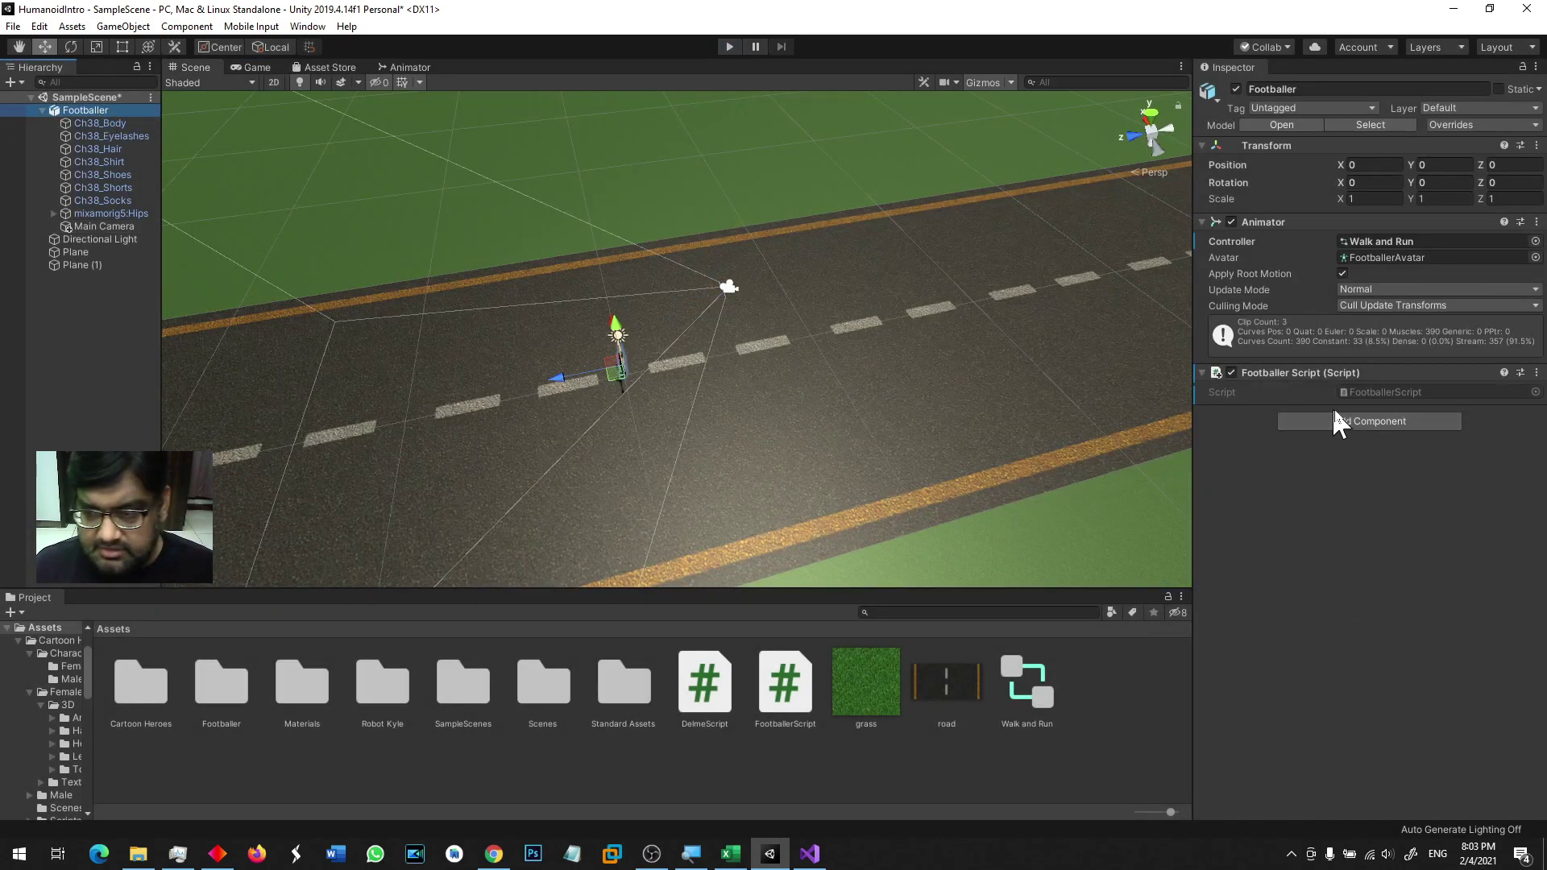
{"action": "double_click", "coordinate": [1374, 393]}
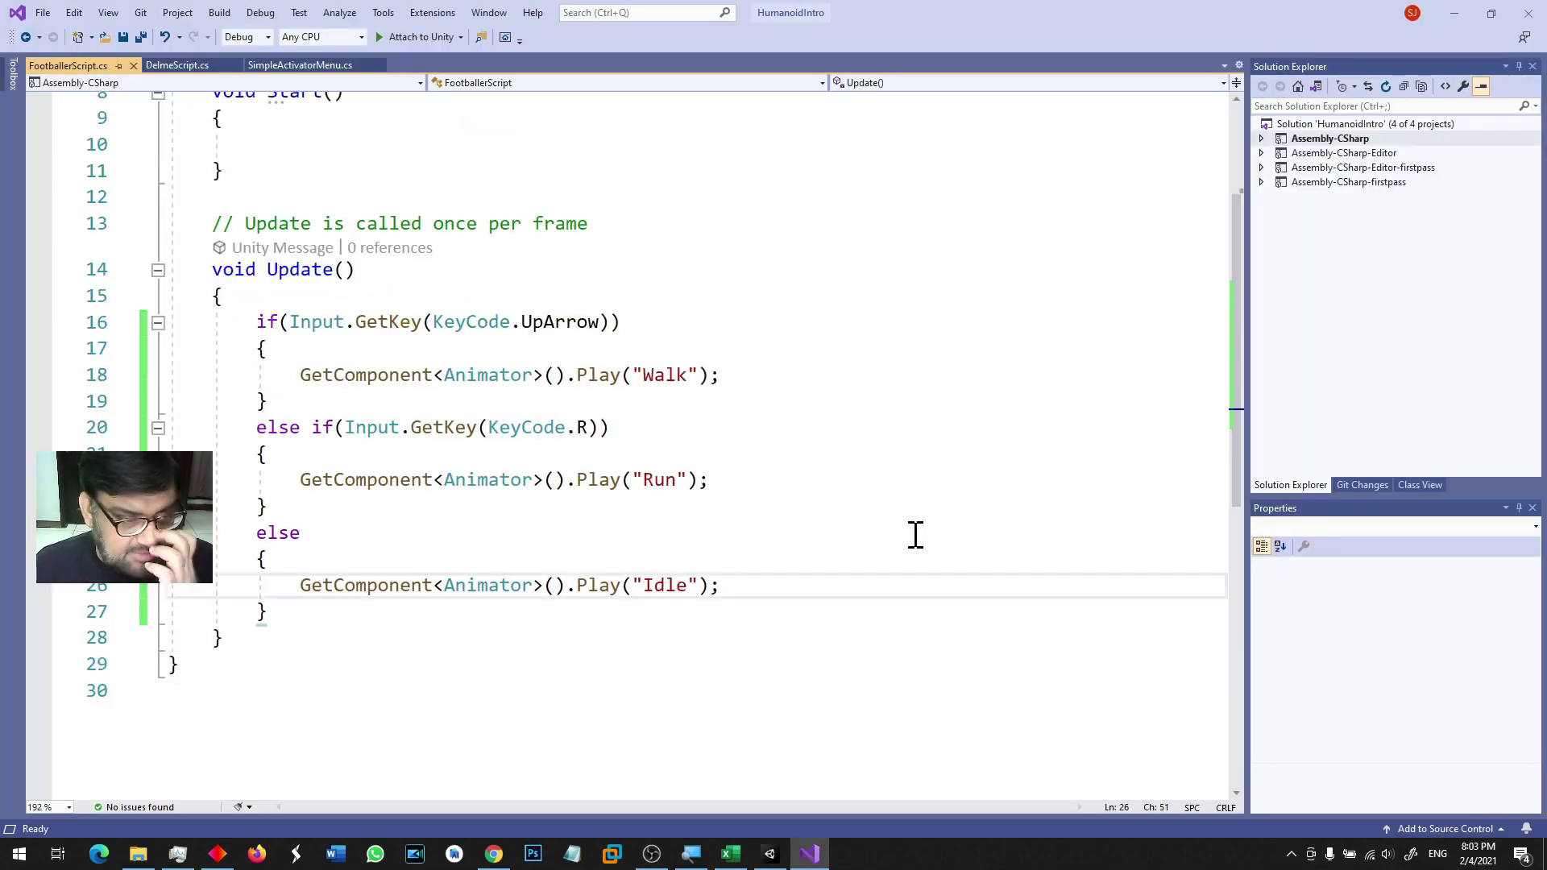
Step: Paste two copies of the UpArrow if-block at the top of Update in FootballerScript
{"action": "left_click_drag", "start_coordinate": [243, 324], "coordinate": [302, 395]}
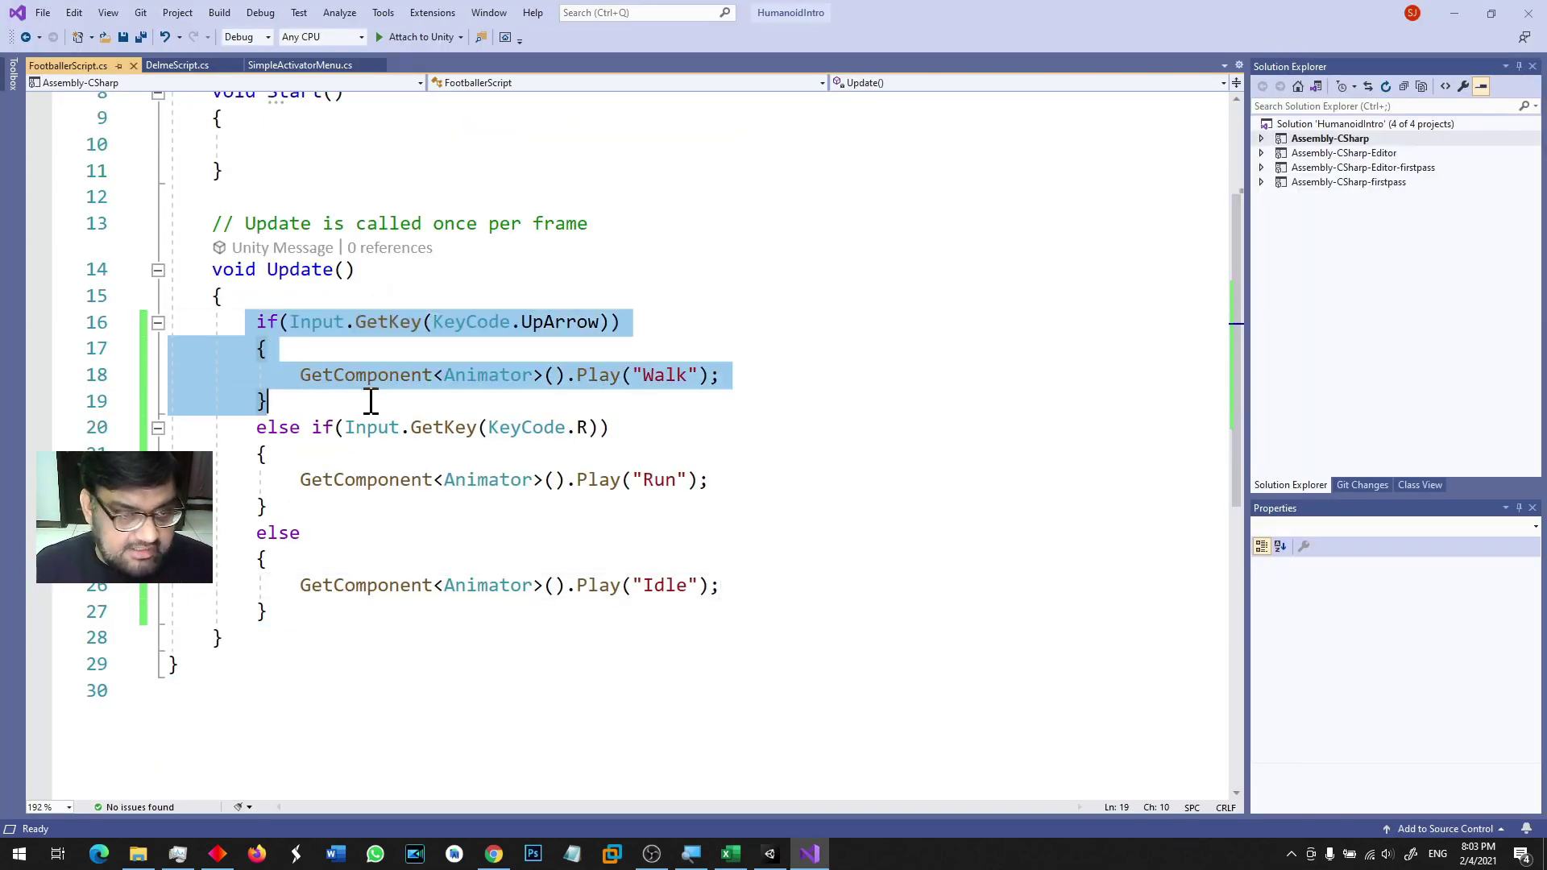
{"action": "left_click", "coordinate": [621, 689]}
{"action": "left_click", "coordinate": [397, 297]}
{"action": "key", "text": "Return"}
{"action": "key", "text": "Return"}
{"action": "key", "text": "Return"}
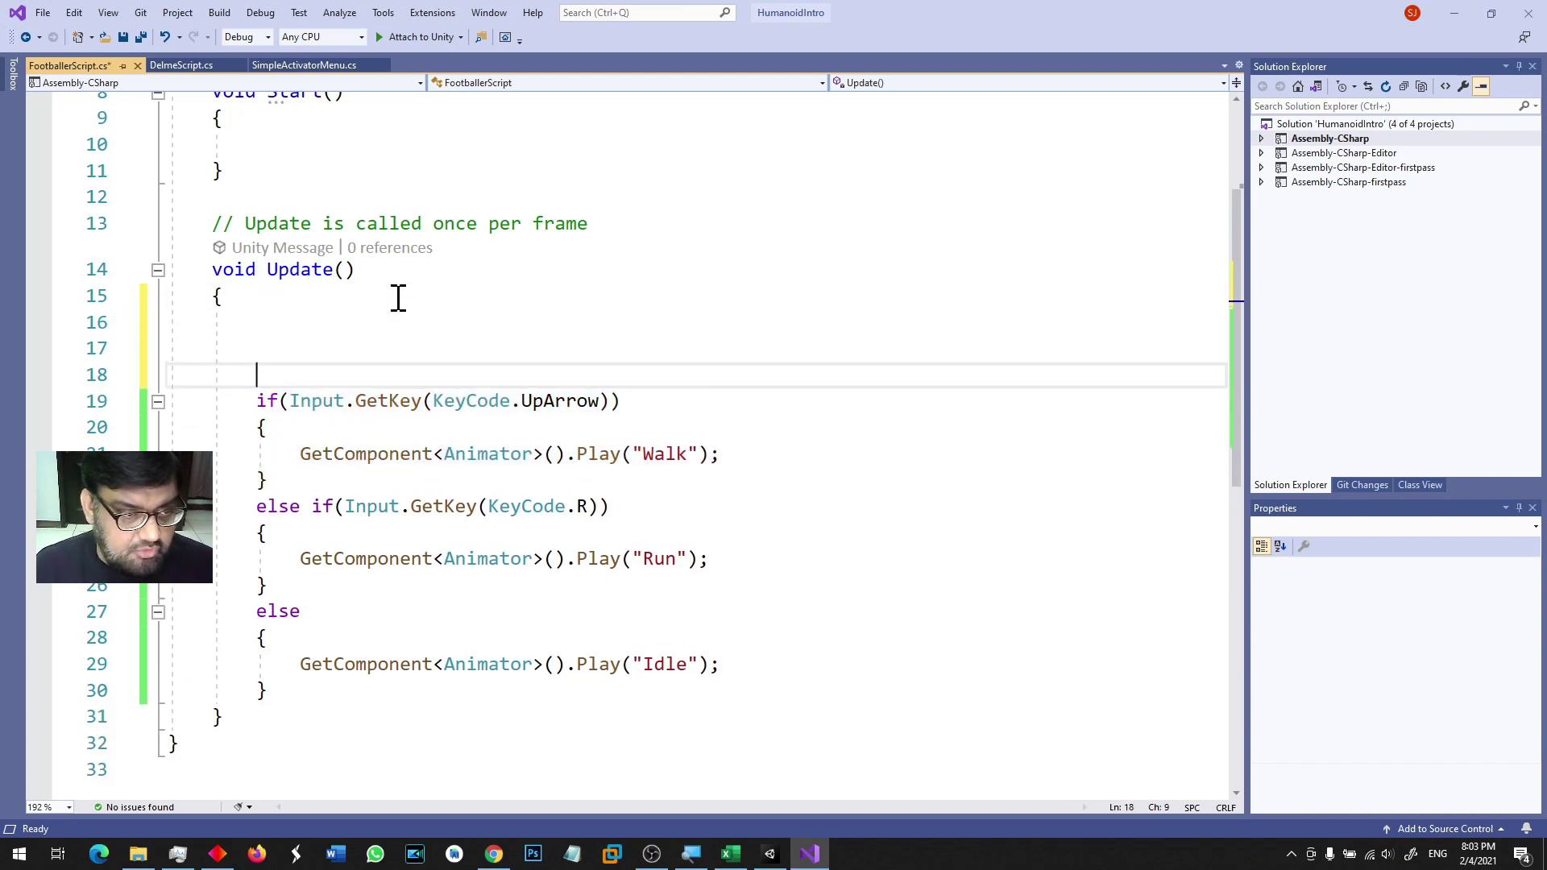
{"action": "key", "text": "Up"}
{"action": "key", "text": "Up"}
{"action": "type", "text": "if (Input.GetKey(KeyCode.UpArrow)) {     GetComponent<Animator>().Play(\"Walk\"); }"}
{"action": "key", "text": "Return"}
{"action": "type", "text": "if (Input.GetKey(KeyCode.UpArrow)) {     GetComponent<Animator>().Play(\"Walk\"); }"}
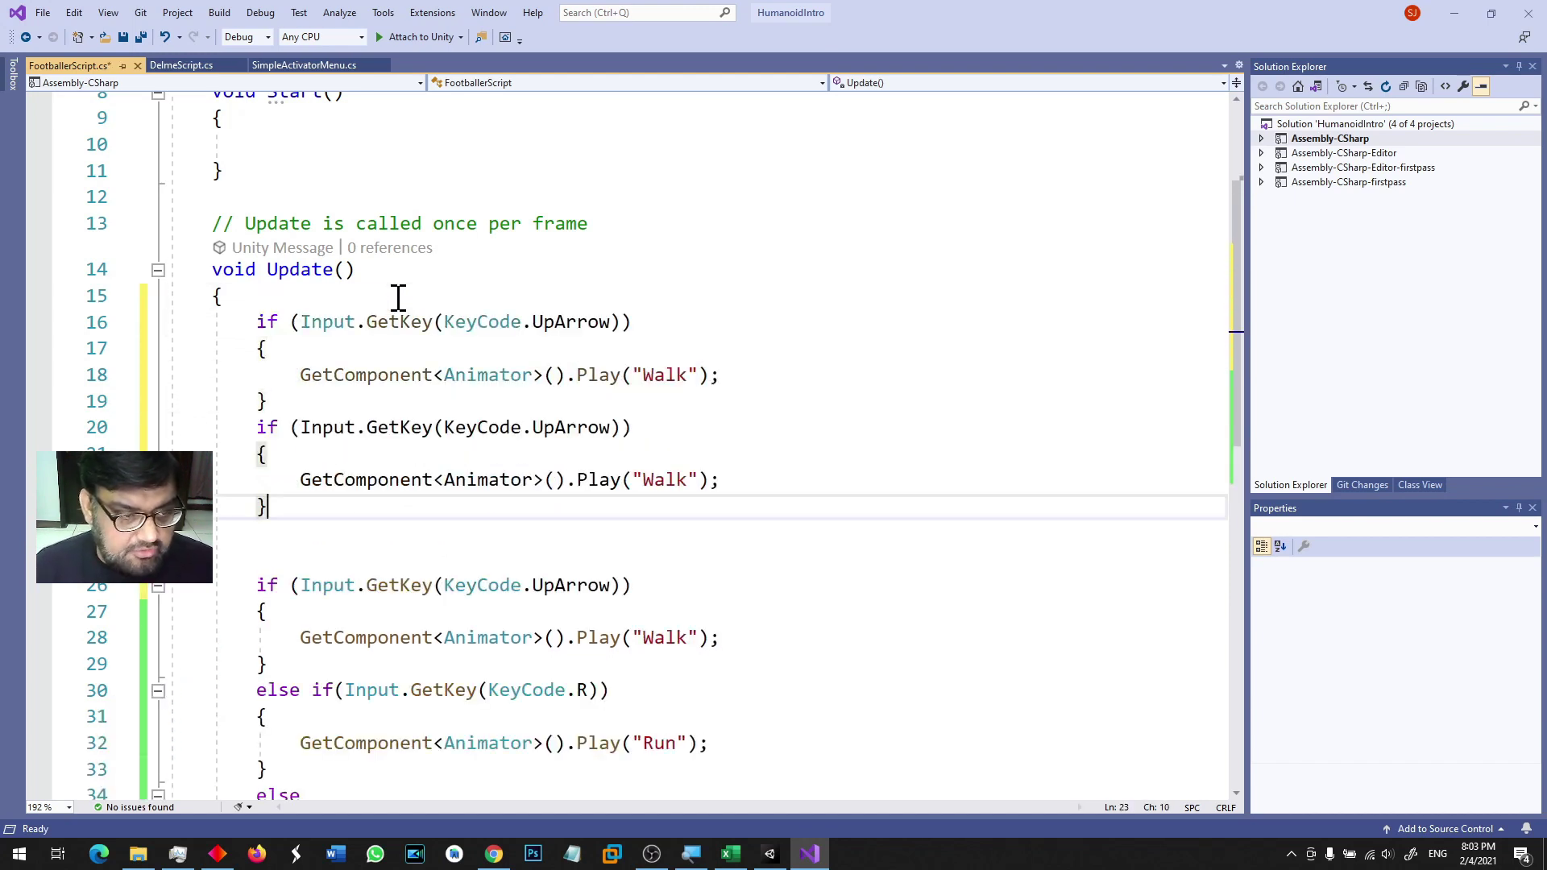
Step: Change the copied conditions' keys to RightArrow and LeftArrow
{"action": "left_click", "coordinate": [583, 306]}
{"action": "double_click", "coordinate": [584, 321]}
{"action": "type", "text": "Righ"}
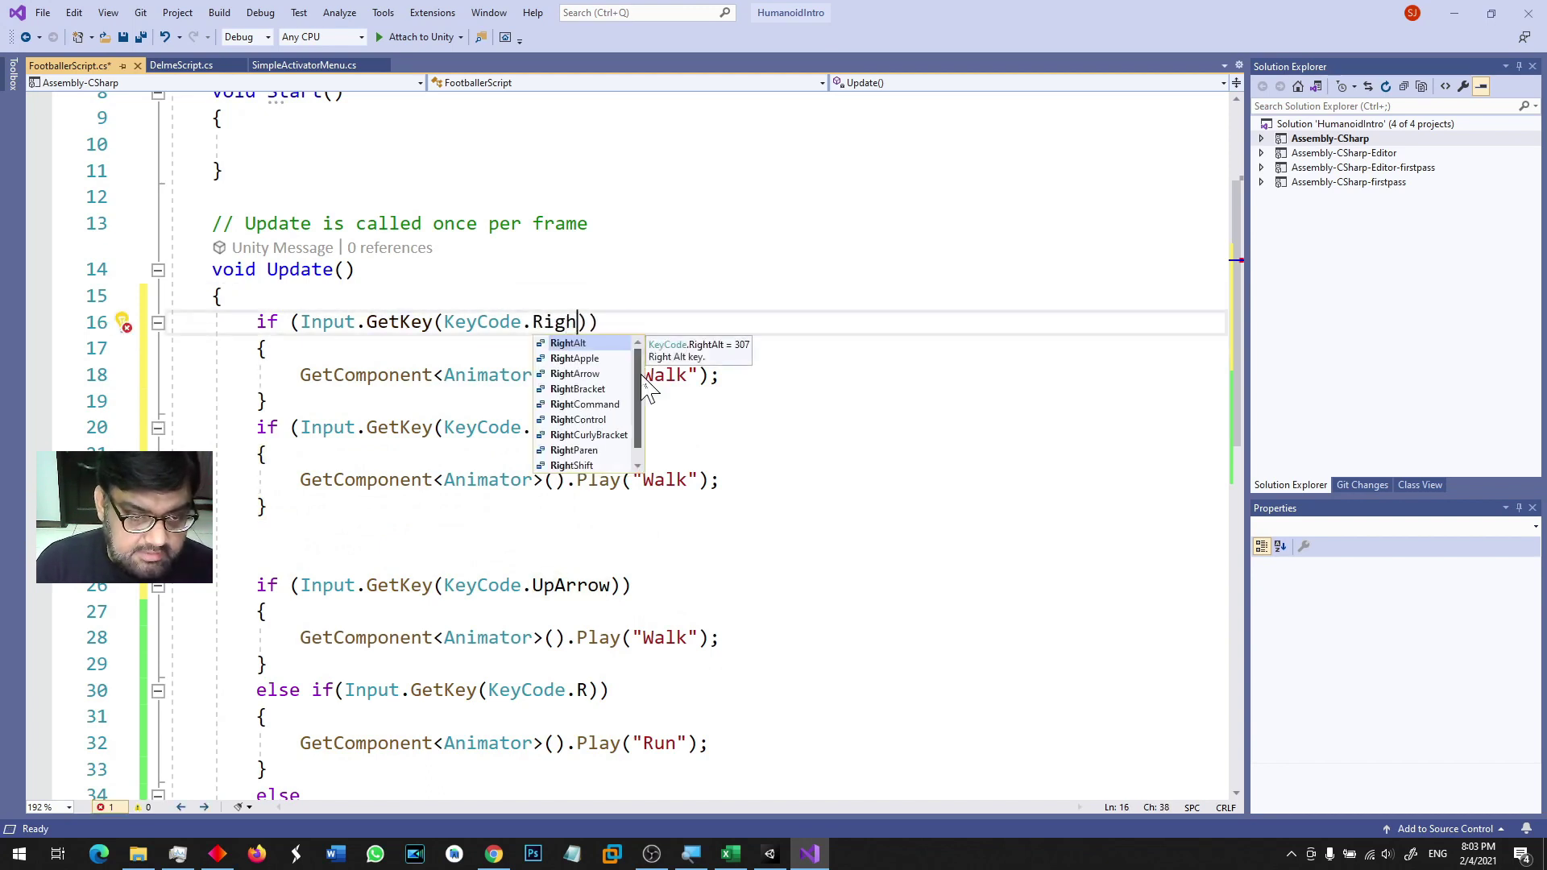
{"action": "type", "text": "tArr"}
{"action": "key", "text": "Tab"}
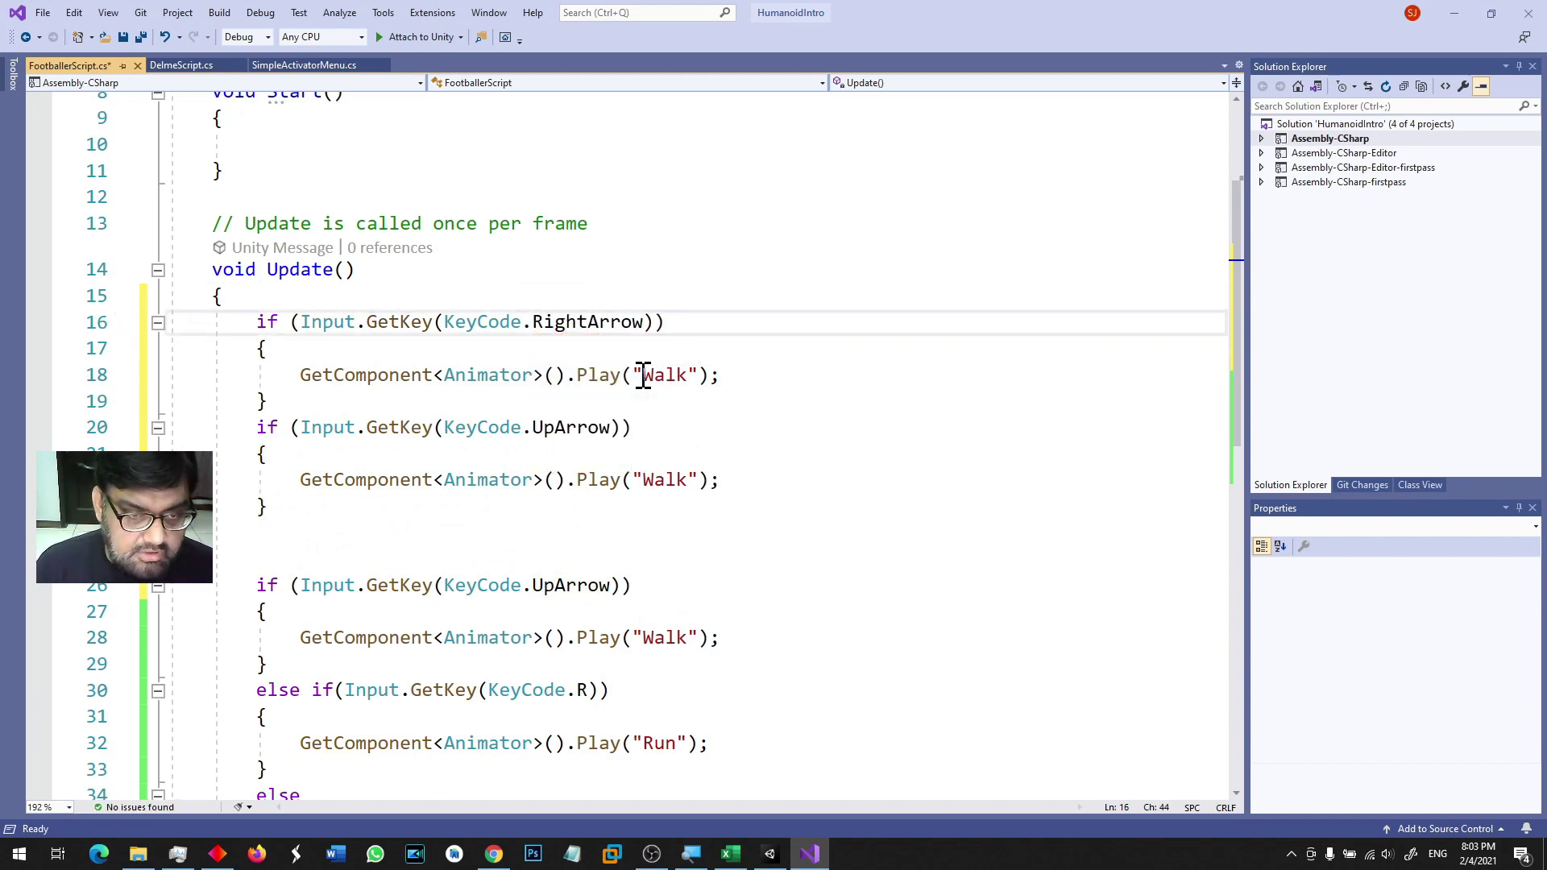
{"action": "left_click", "coordinate": [597, 433]}
{"action": "double_click", "coordinate": [597, 432]}
{"action": "type", "text": "Left"}
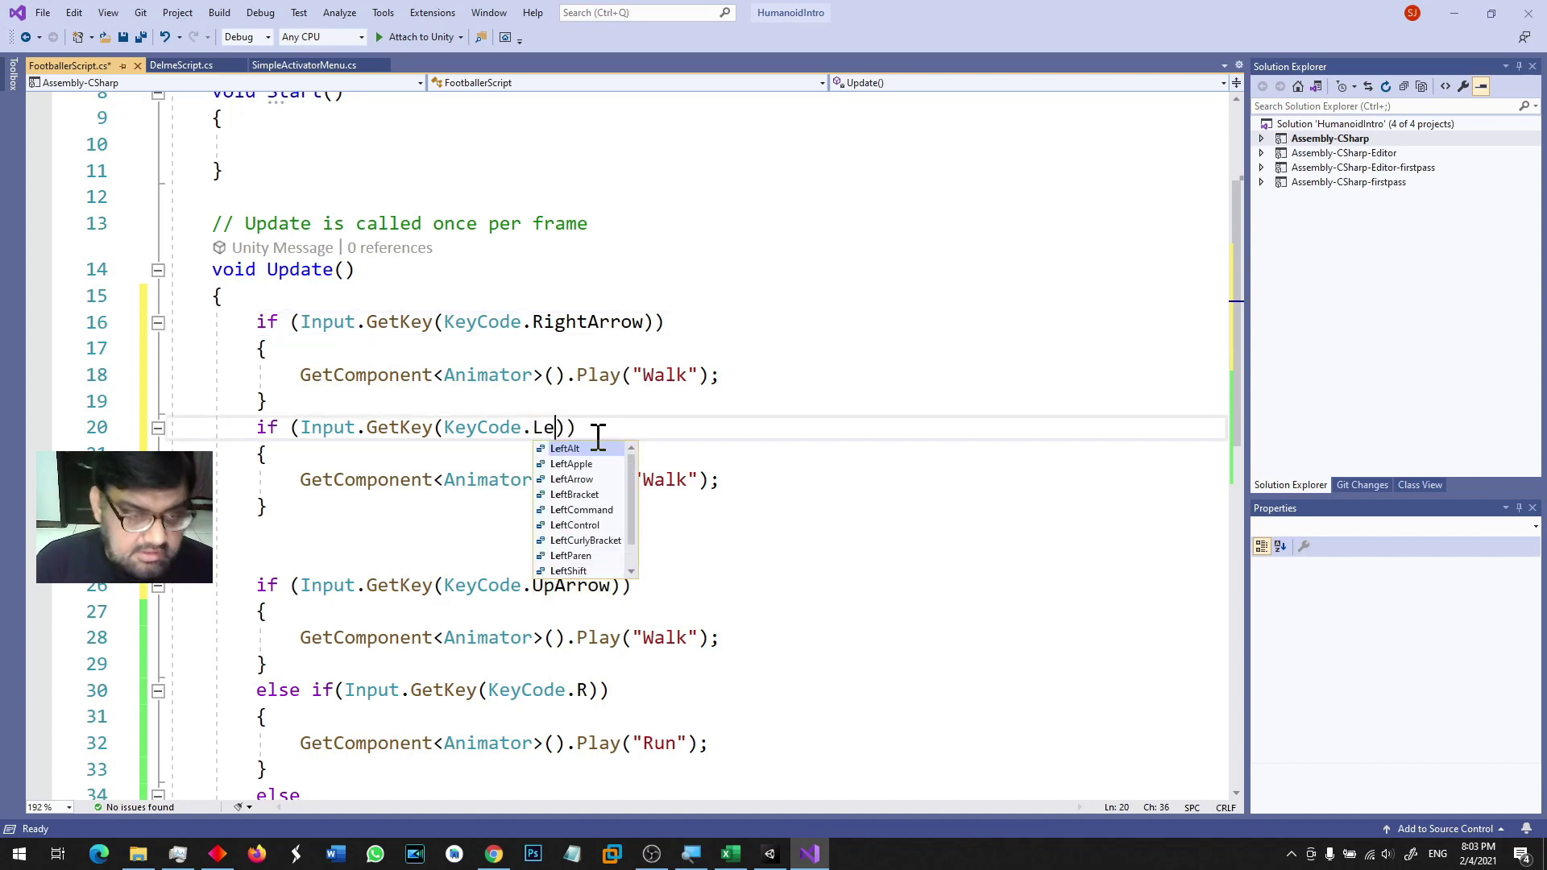
{"action": "type", "text": "Arr"}
{"action": "key", "text": "Tab"}
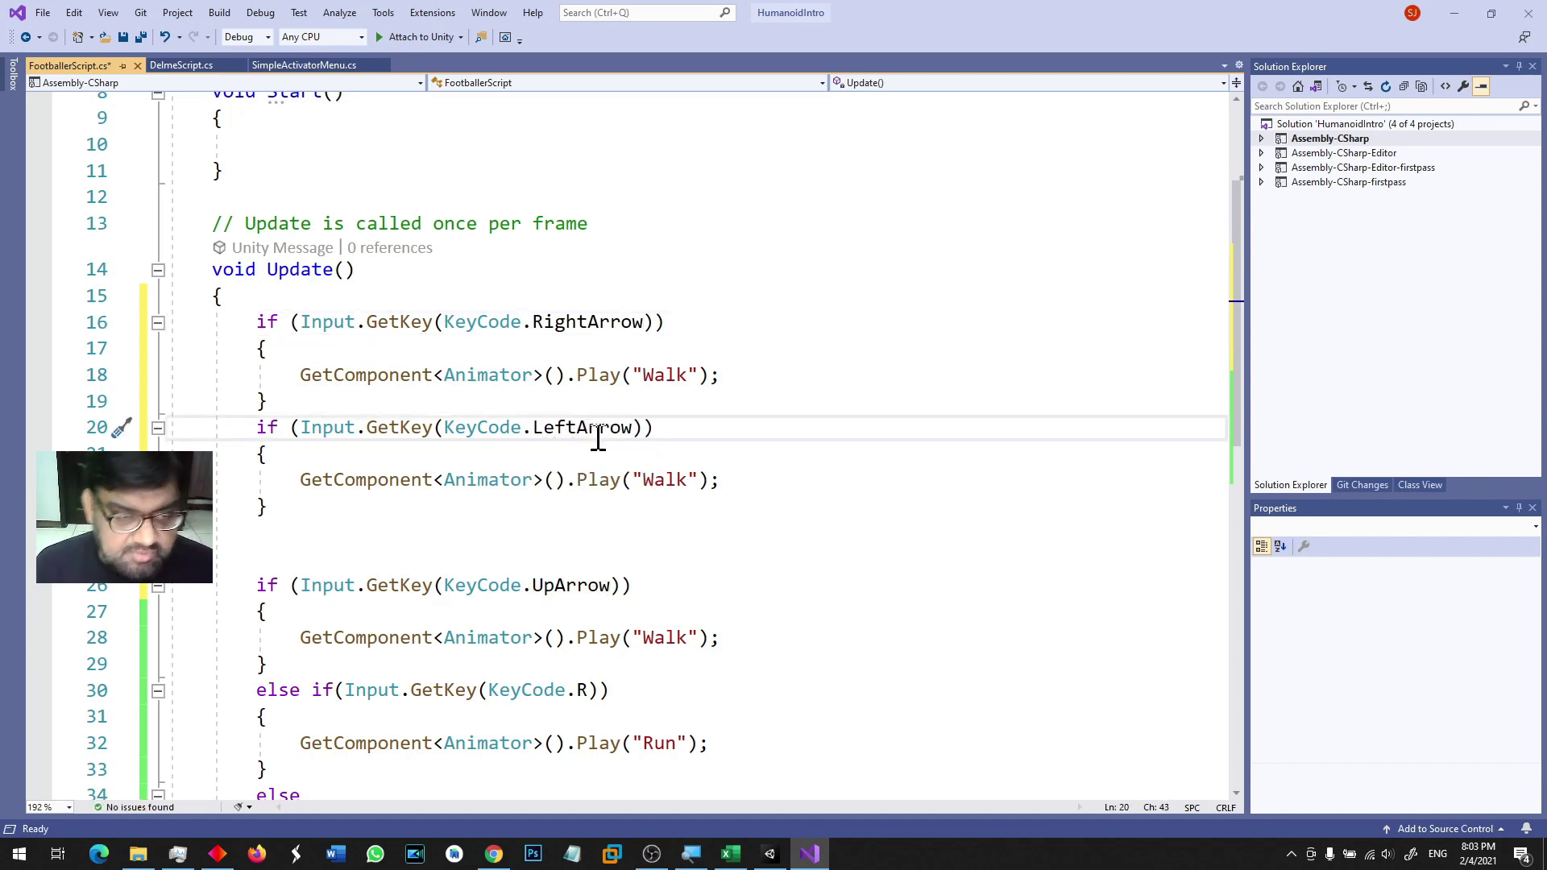
Step: Replace both blocks' Walk statements with transform.Translate(0.01f, 0, 0) in the RightArrow block
{"action": "left_click", "coordinate": [304, 373]}
{"action": "key", "text": "shift+End"}
{"action": "key", "text": "Delete"}
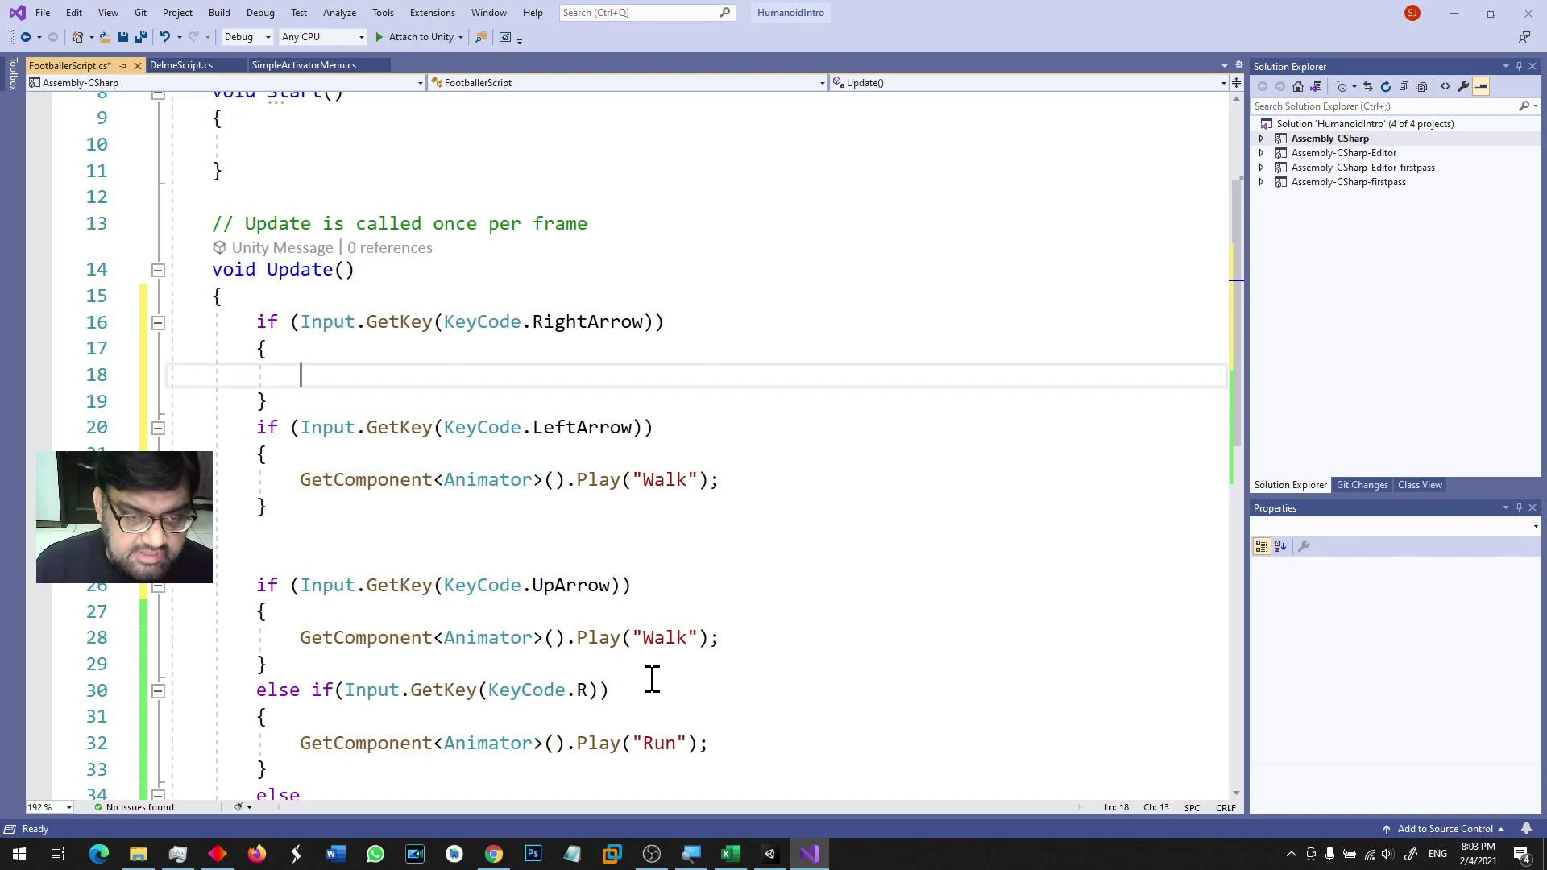
{"action": "key", "text": "Down"}
{"action": "key", "text": "Down"}
{"action": "key", "text": "Down"}
{"action": "key", "text": "Down"}
{"action": "key", "text": "Home"}
{"action": "key", "text": "shift+End"}
{"action": "key", "text": "Delete"}
{"action": "key", "text": "Up"}
{"action": "key", "text": "Up"}
{"action": "key", "text": "Up"}
{"action": "key", "text": "Up"}
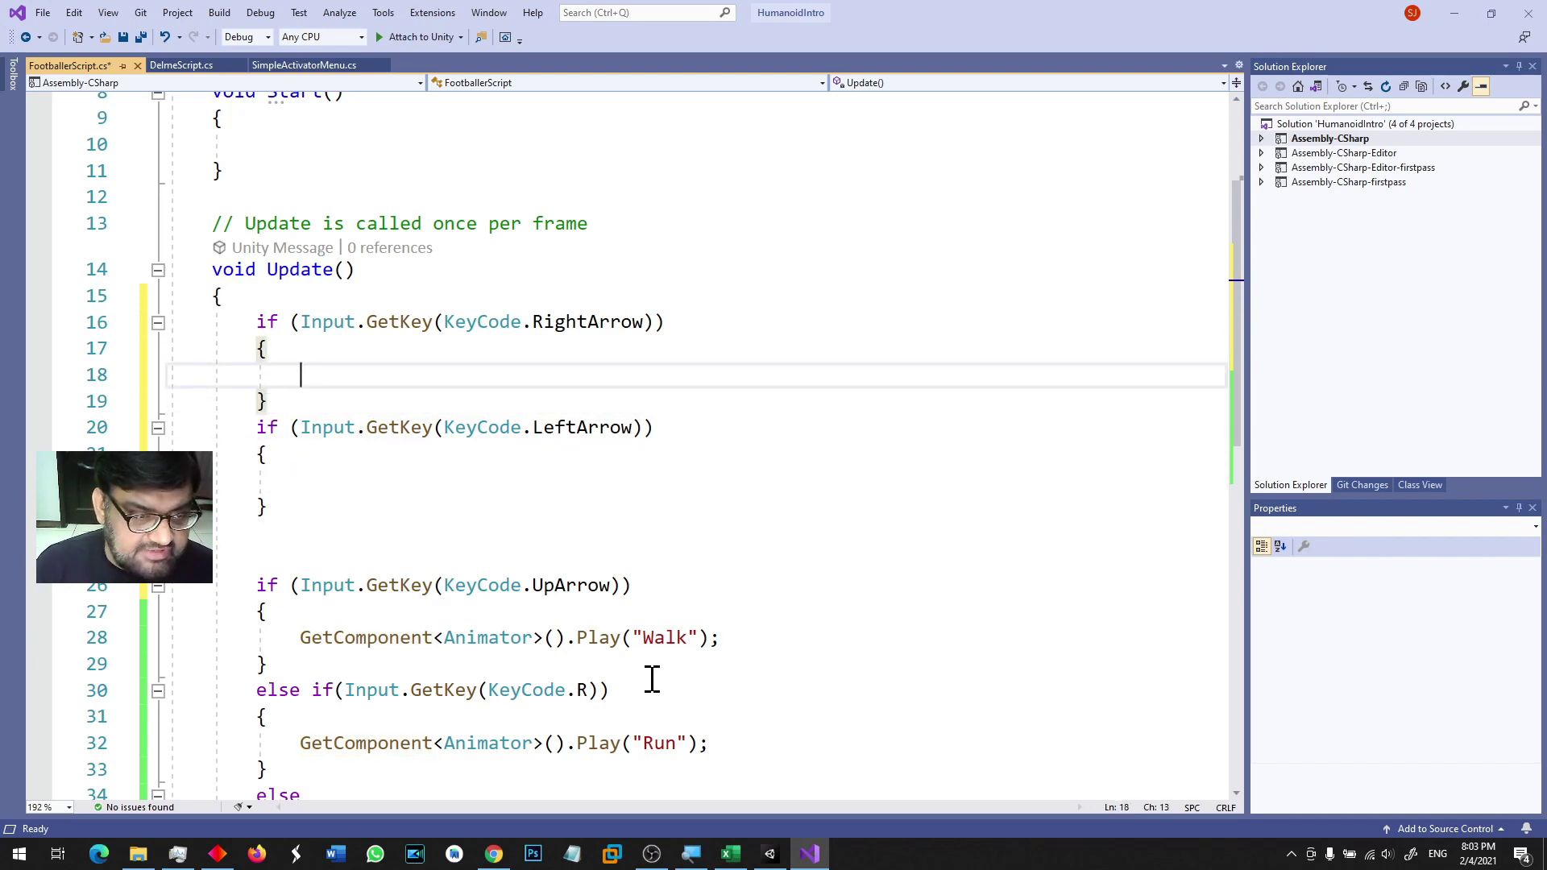
{"action": "type", "text": "transform."}
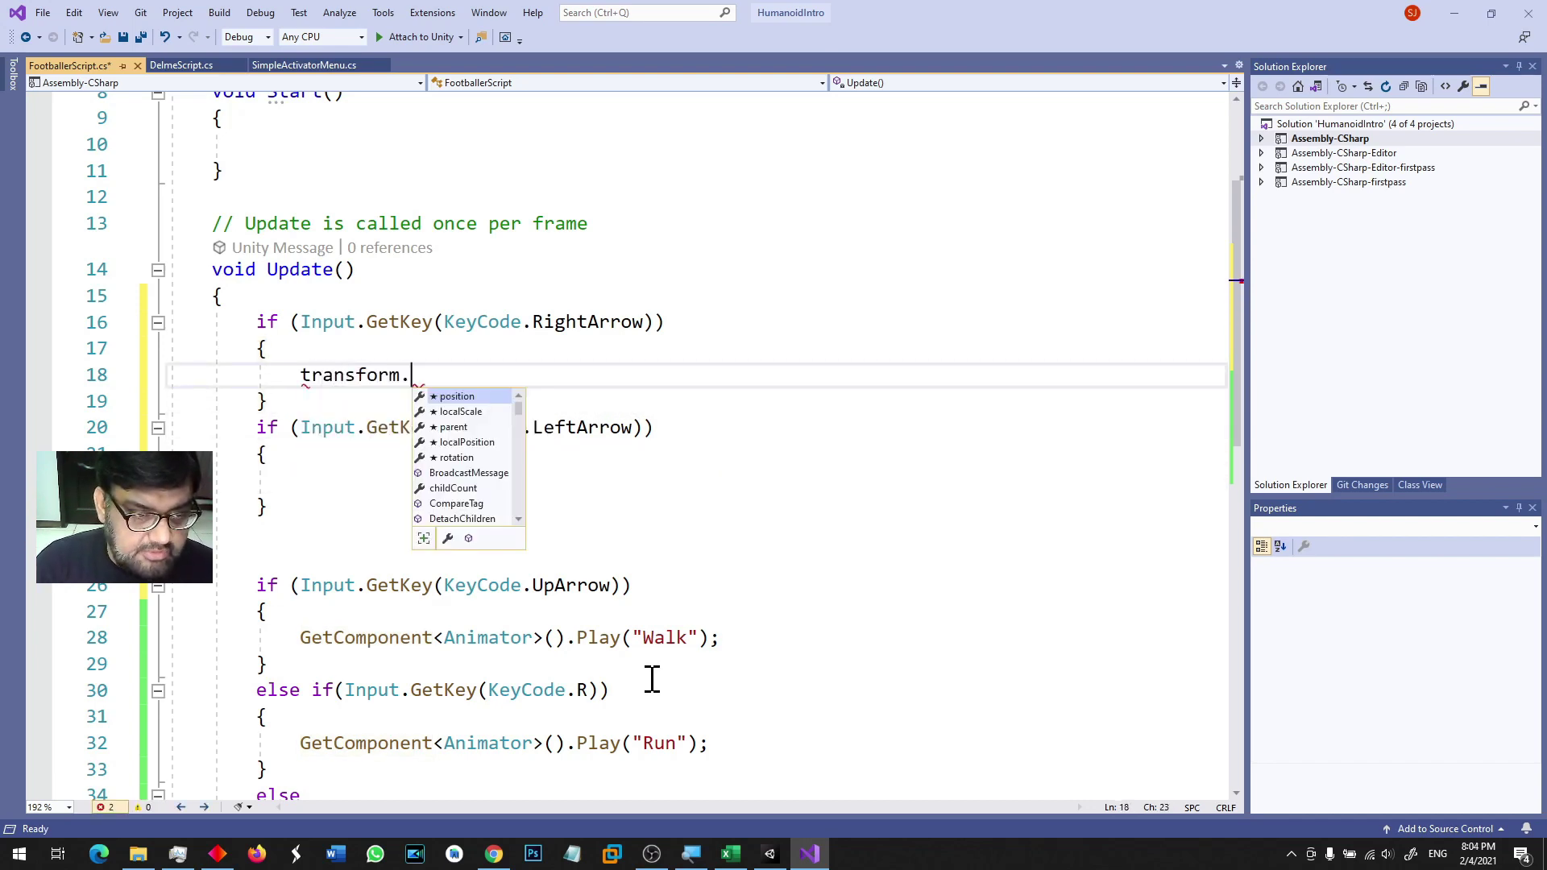
{"action": "type", "text": "Transl"}
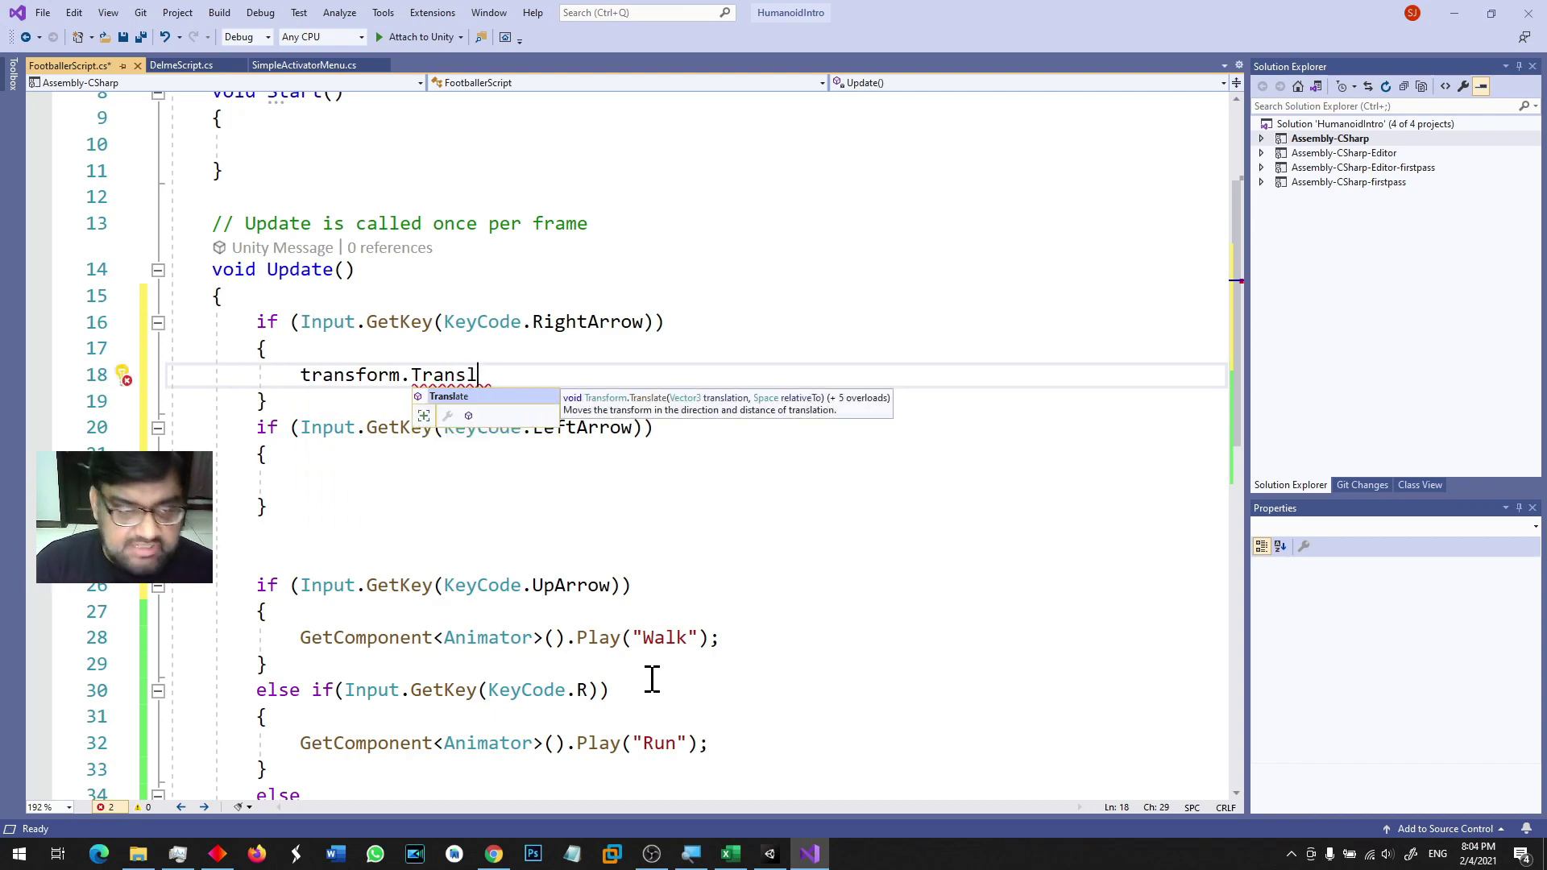
{"action": "type", "text": "ate(0."}
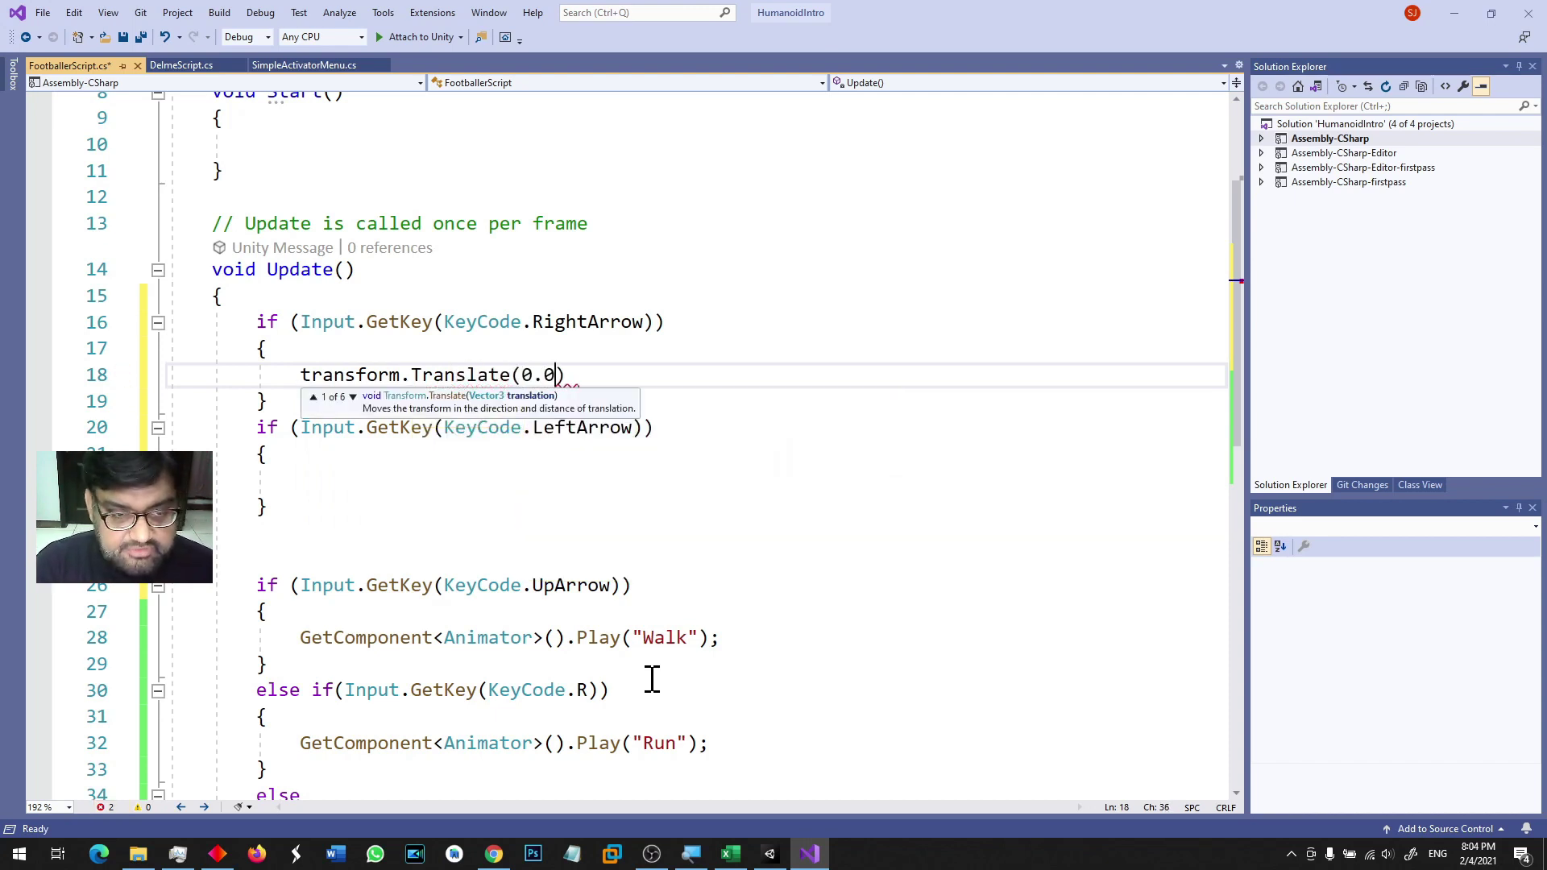
{"action": "type", "text": "01f, 0, 0);"}
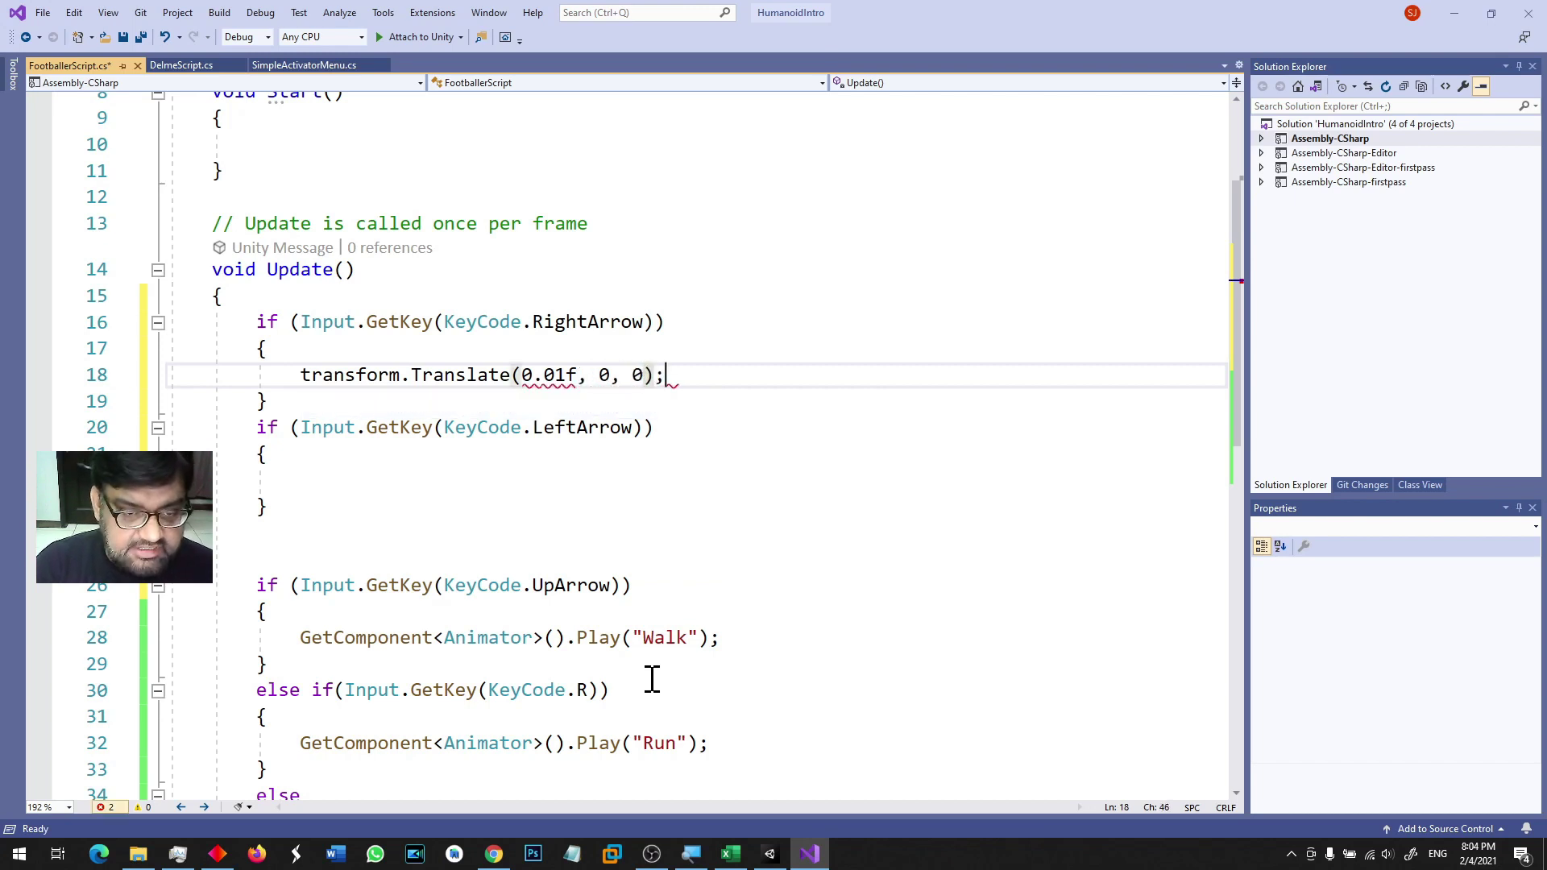
Step: Make the LeftArrow block translate by -0.01f on X, save, and return to Unity
{"action": "key", "text": "Down"}
{"action": "key", "text": "Down"}
{"action": "key", "text": "Down"}
{"action": "key", "text": "Down"}
{"action": "type", "text": "transform.Translate(0.01f, 0, 0);"}
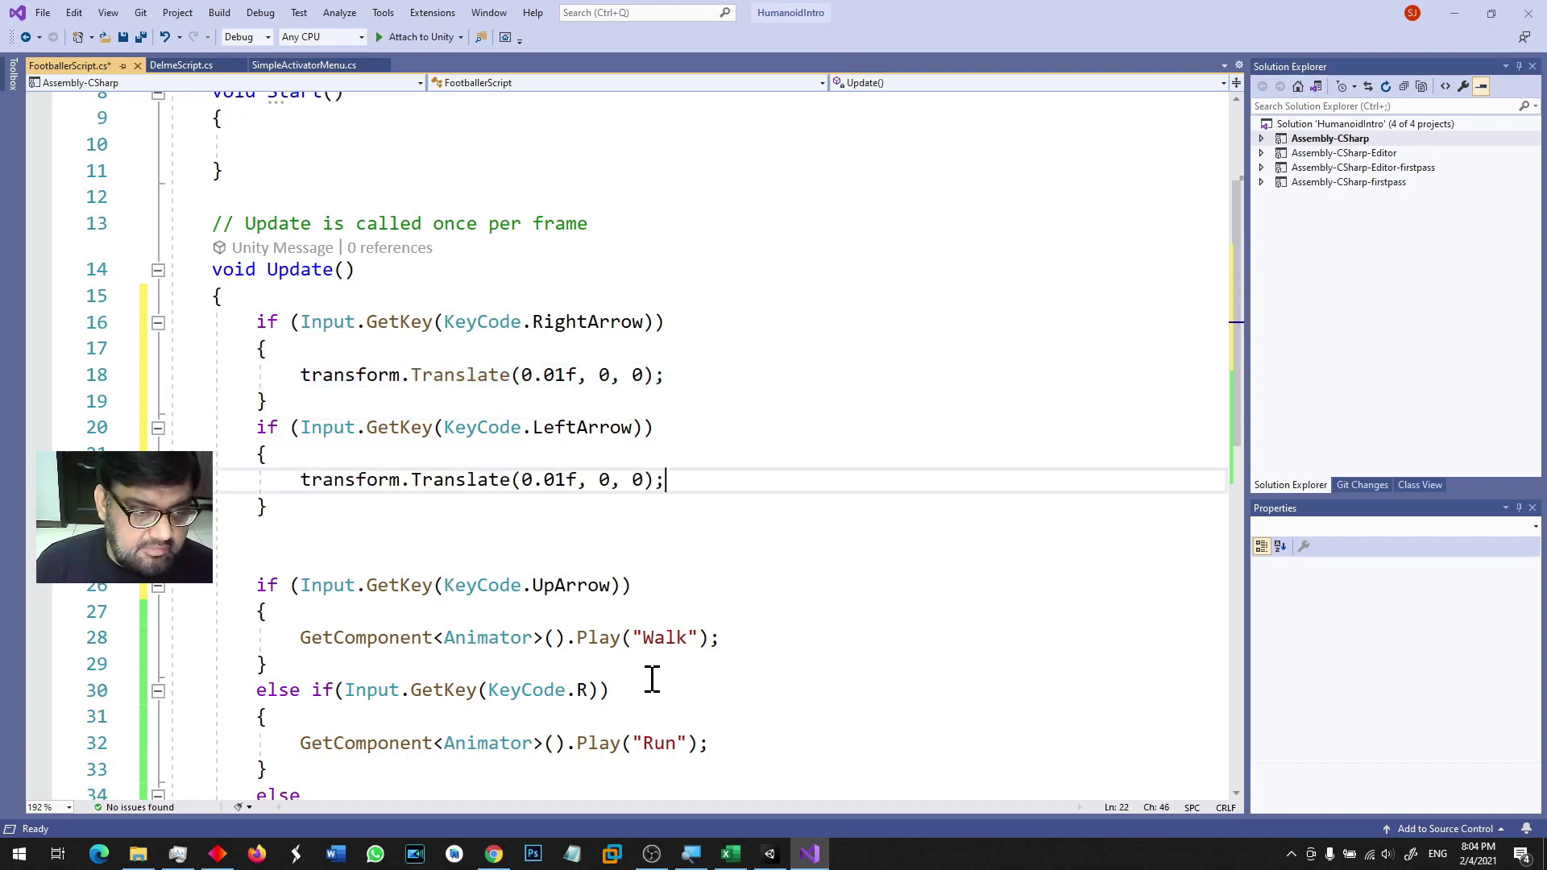
{"action": "left_click", "coordinate": [525, 483]}
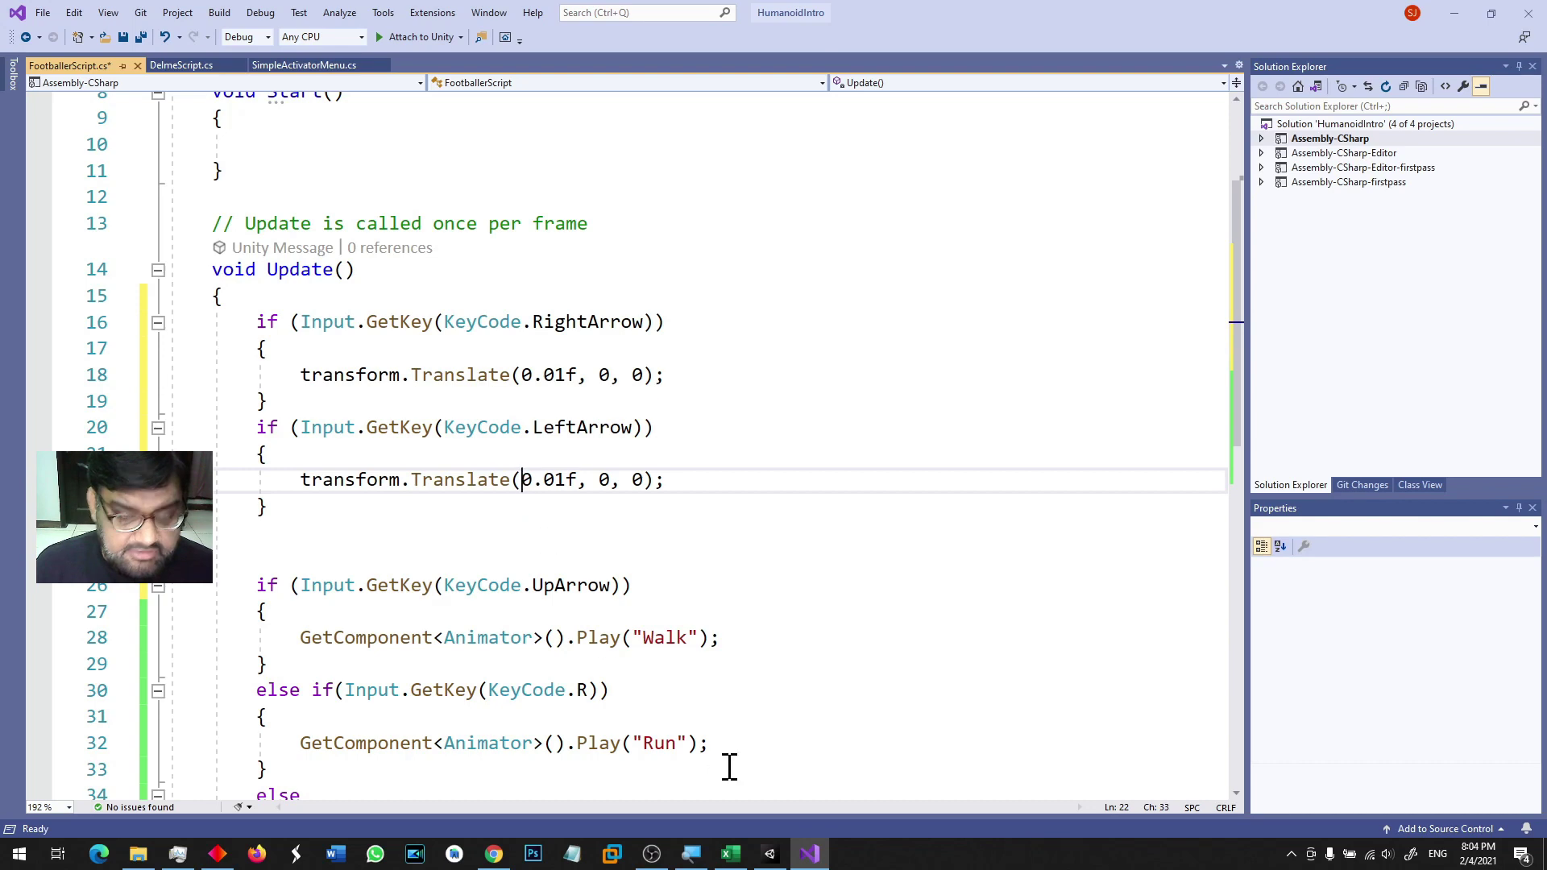
{"action": "type", "text": "-"}
{"action": "key", "text": "ctrl+s"}
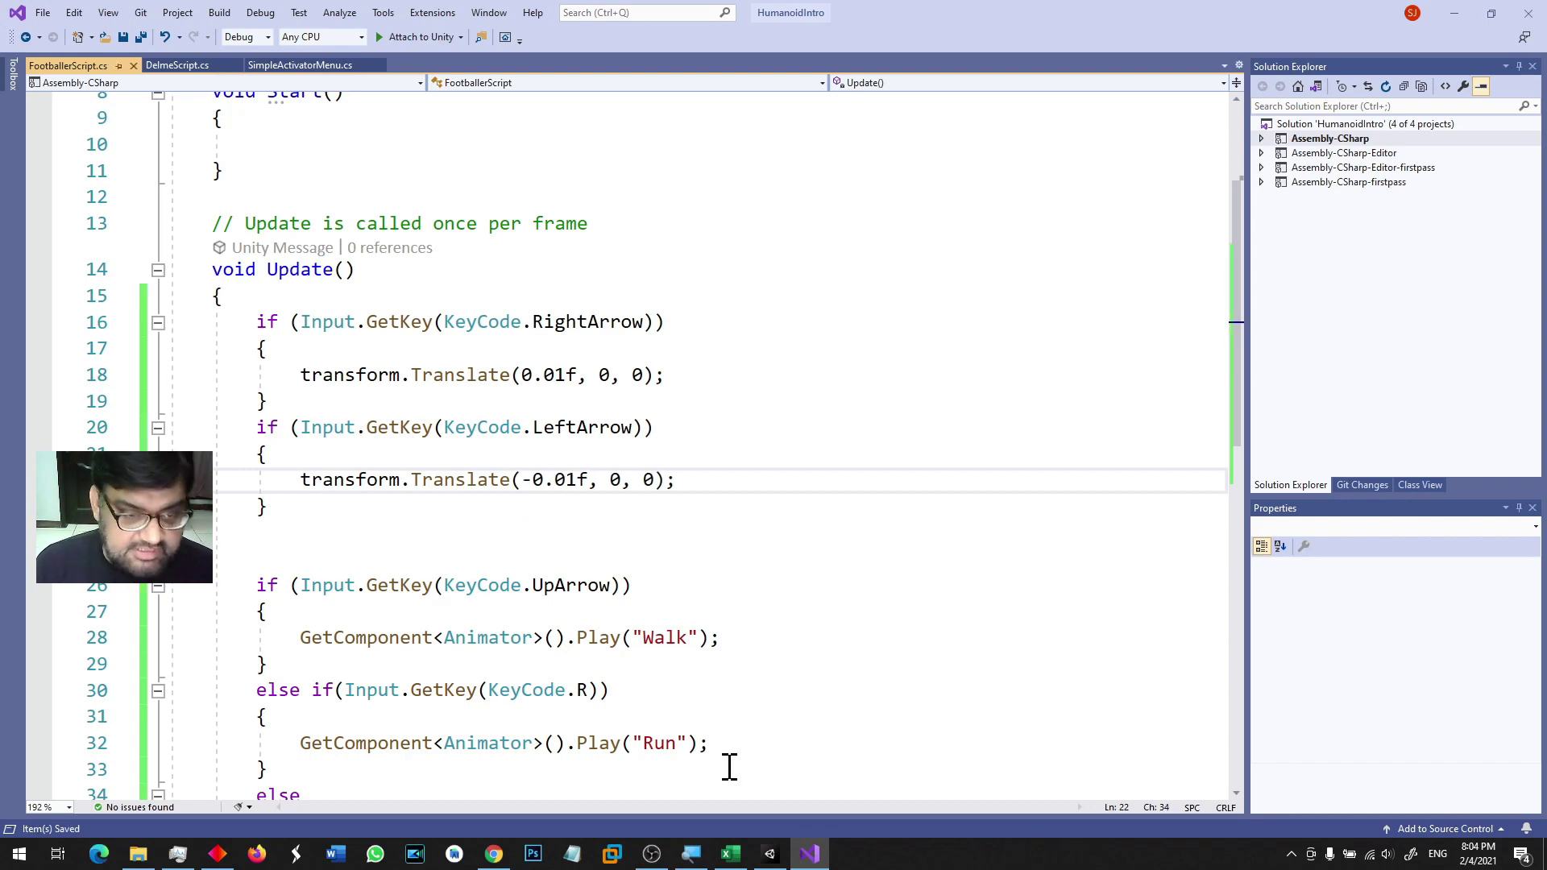
{"action": "left_click", "coordinate": [796, 853]}
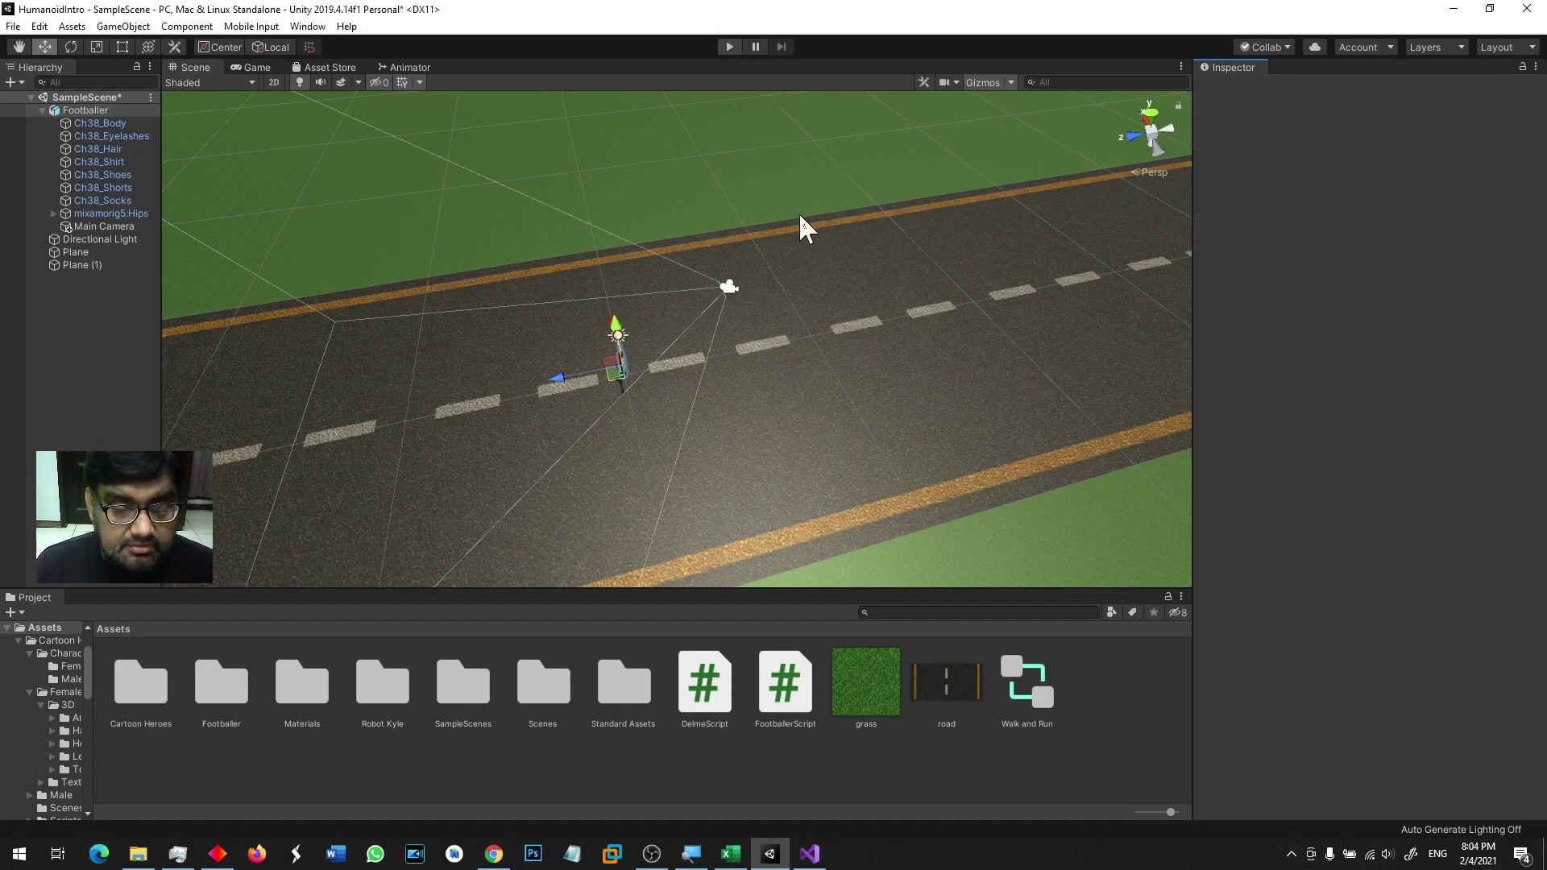
Step: Play the game, run the footballer forward with the arrow keys, then return to FootballerScript
{"action": "key", "text": "ctrl+p"}
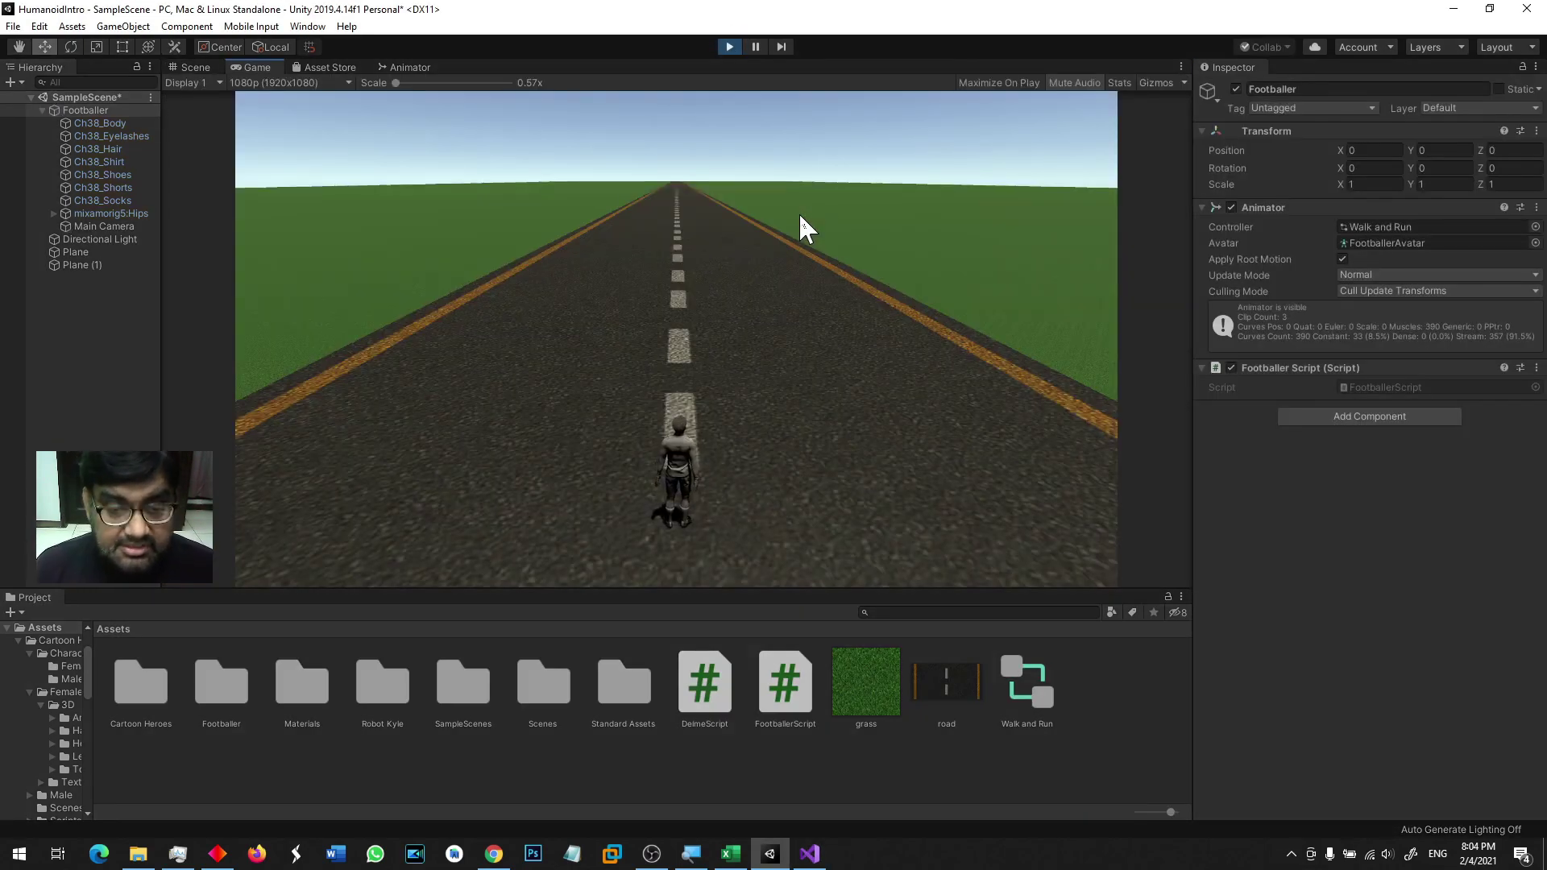
{"action": "key", "text": "Up"}
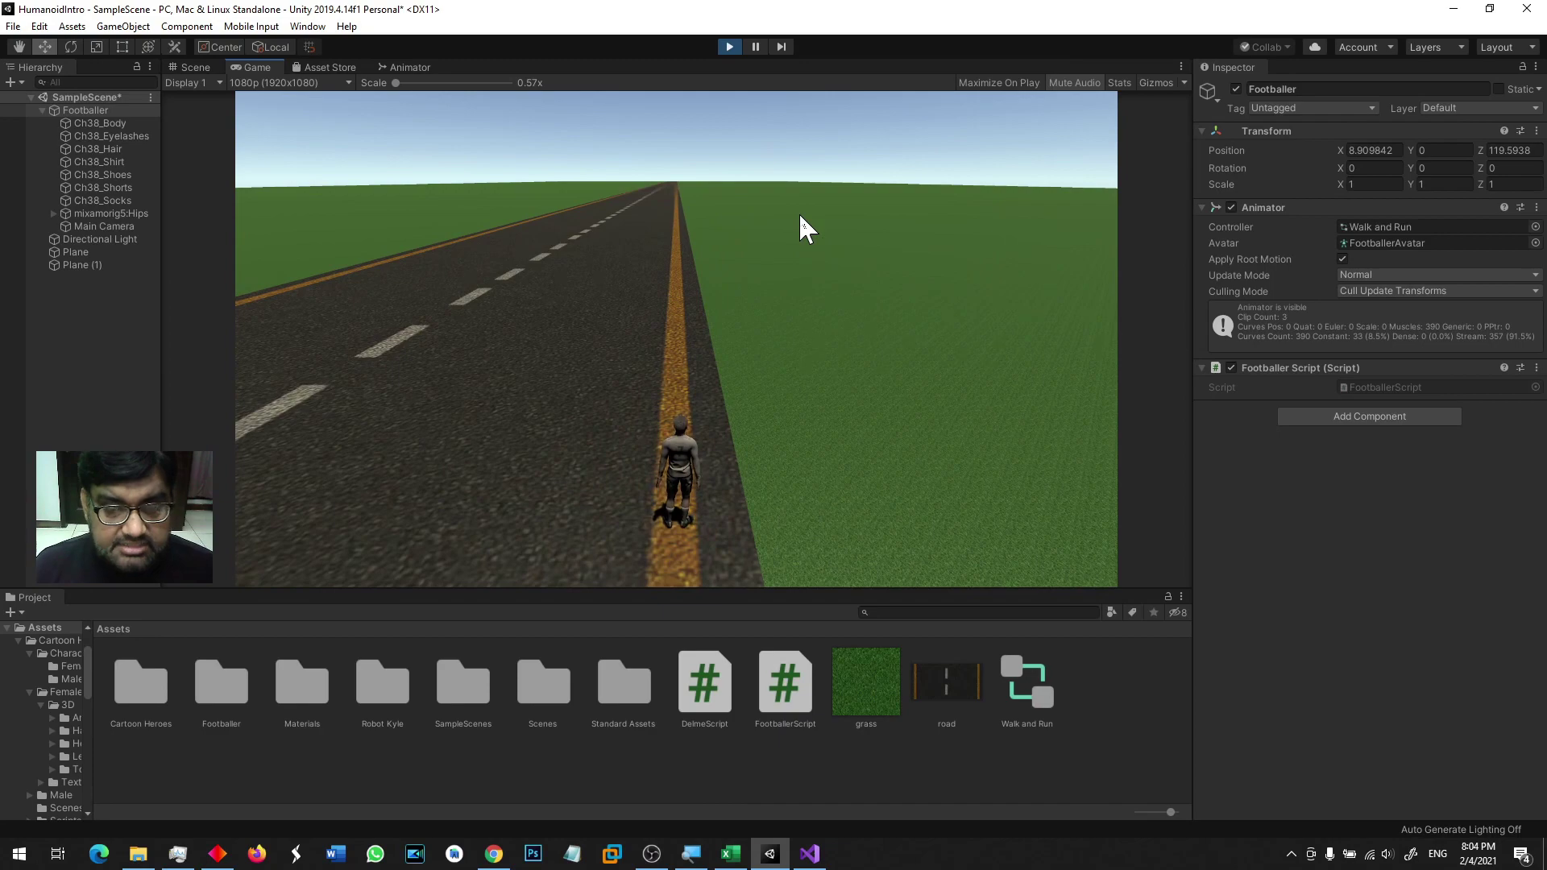
{"action": "left_click", "coordinate": [810, 853]}
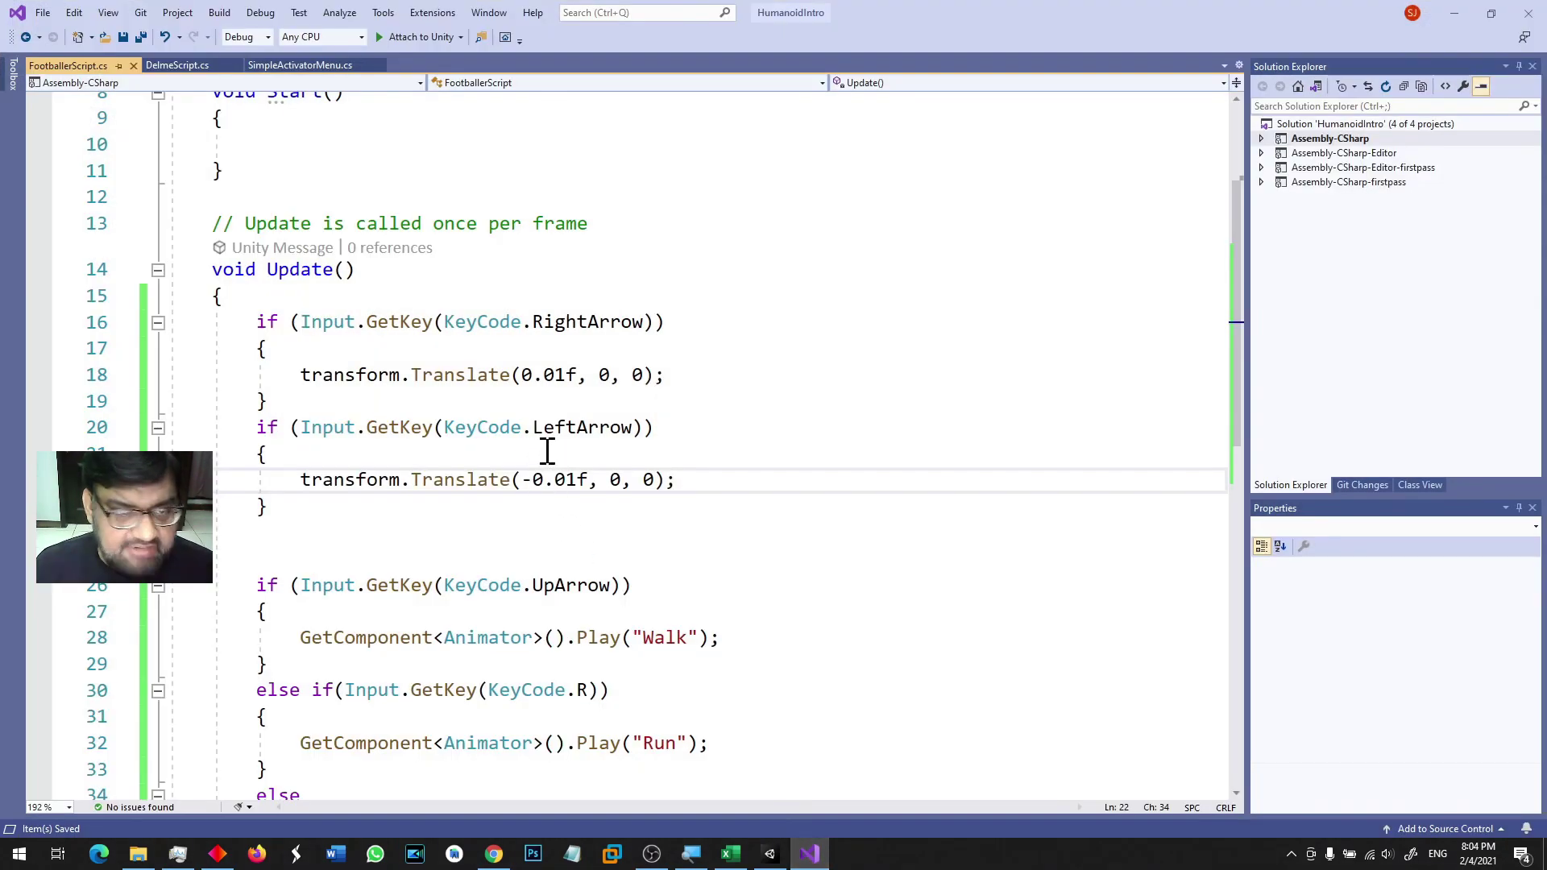
Step: Add a transform.position.x < 8 limit to the RightArrow condition
{"action": "left_click", "coordinate": [656, 300]}
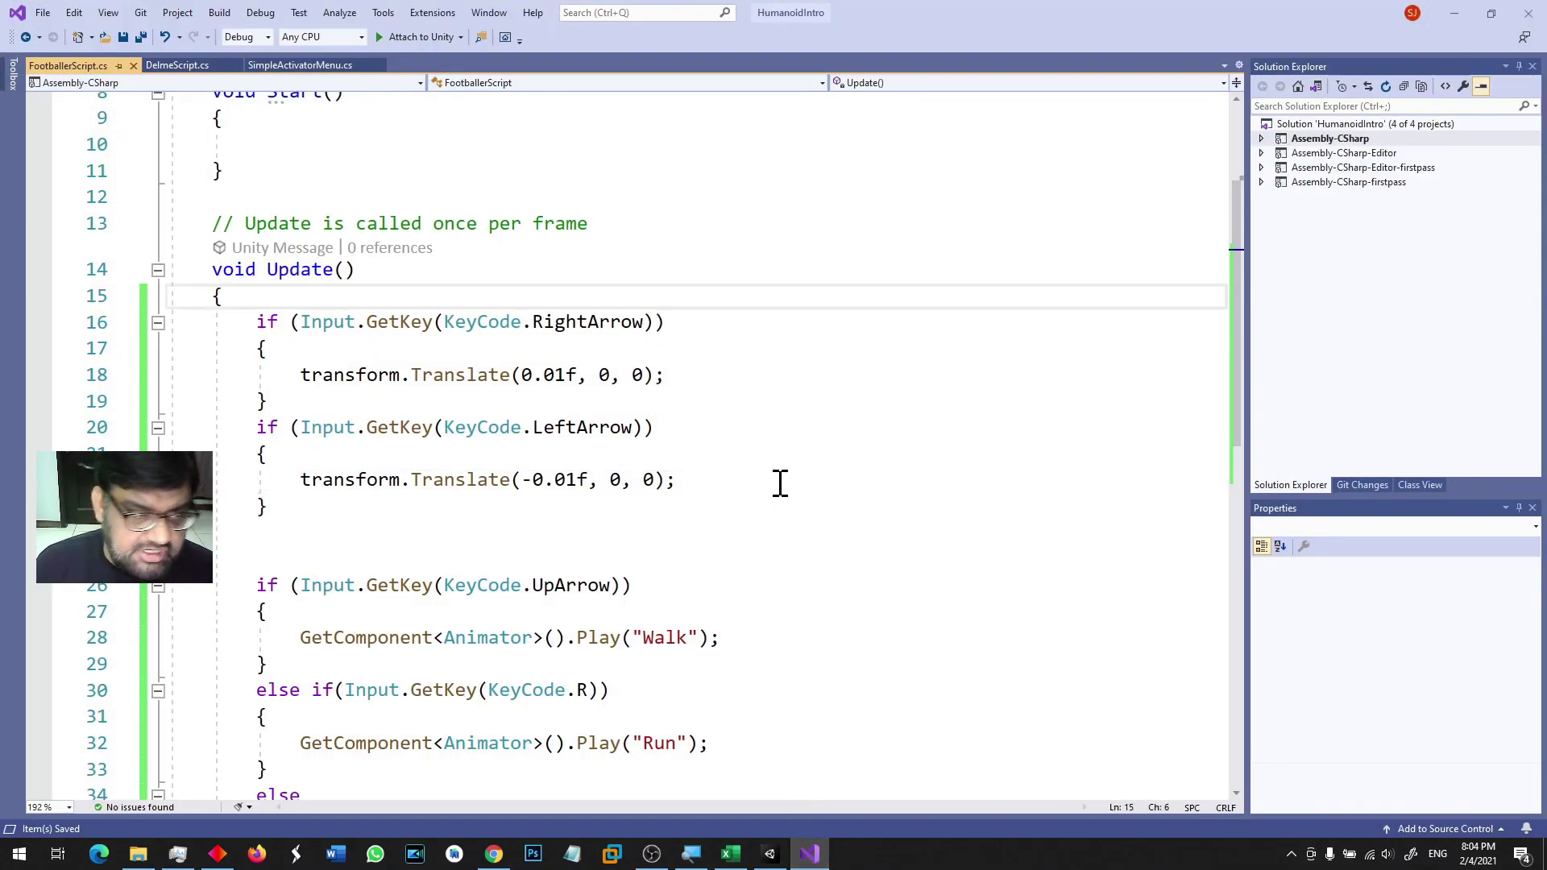
{"action": "key", "text": "Down"}
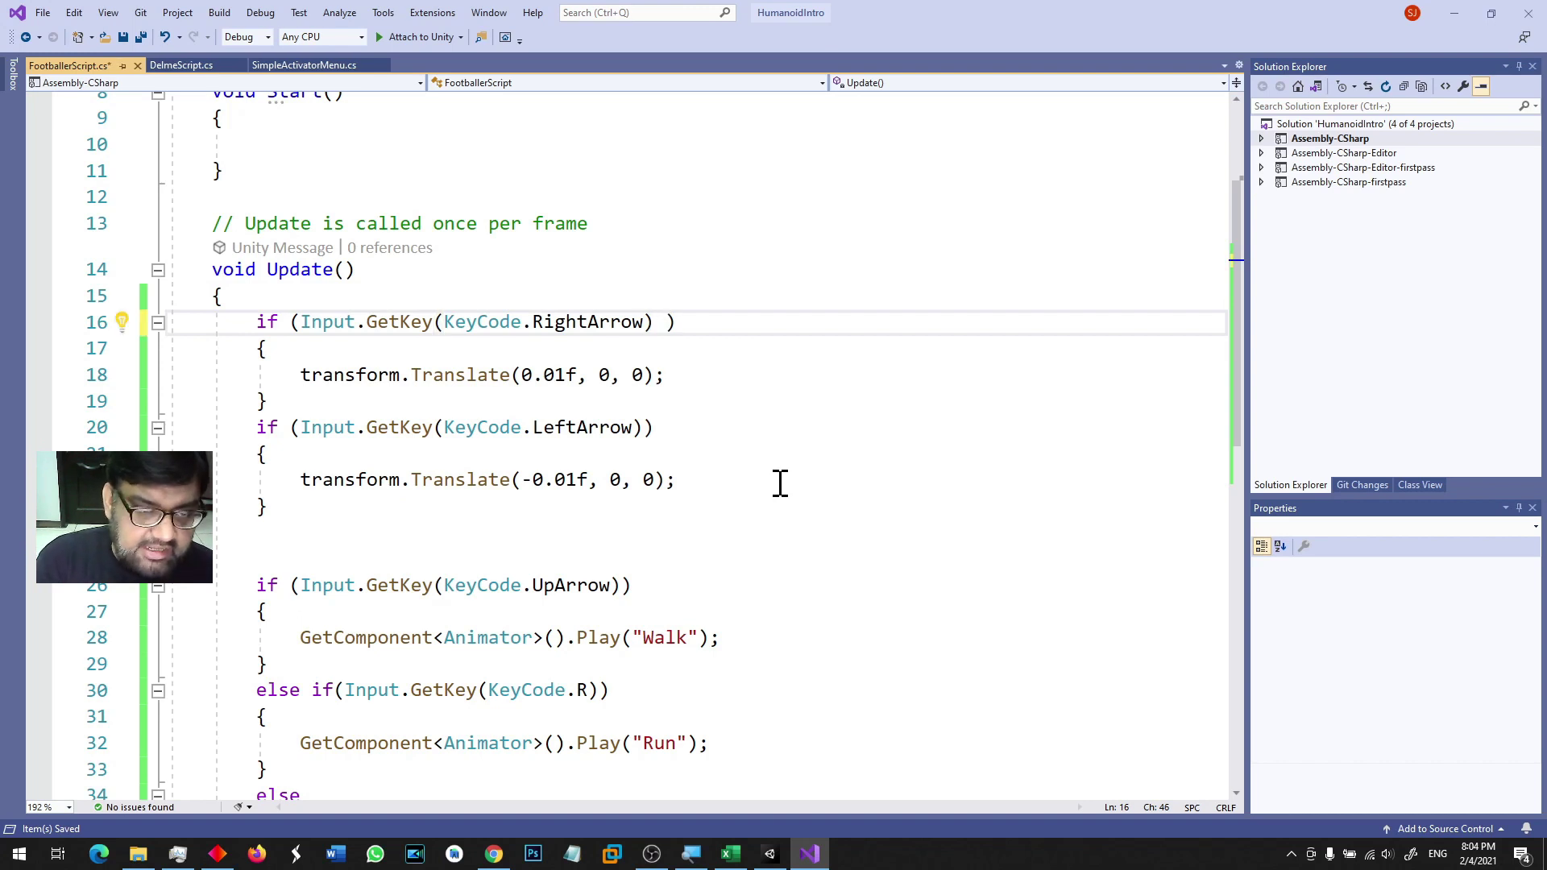
{"action": "type", "text": "&& transform.posi"}
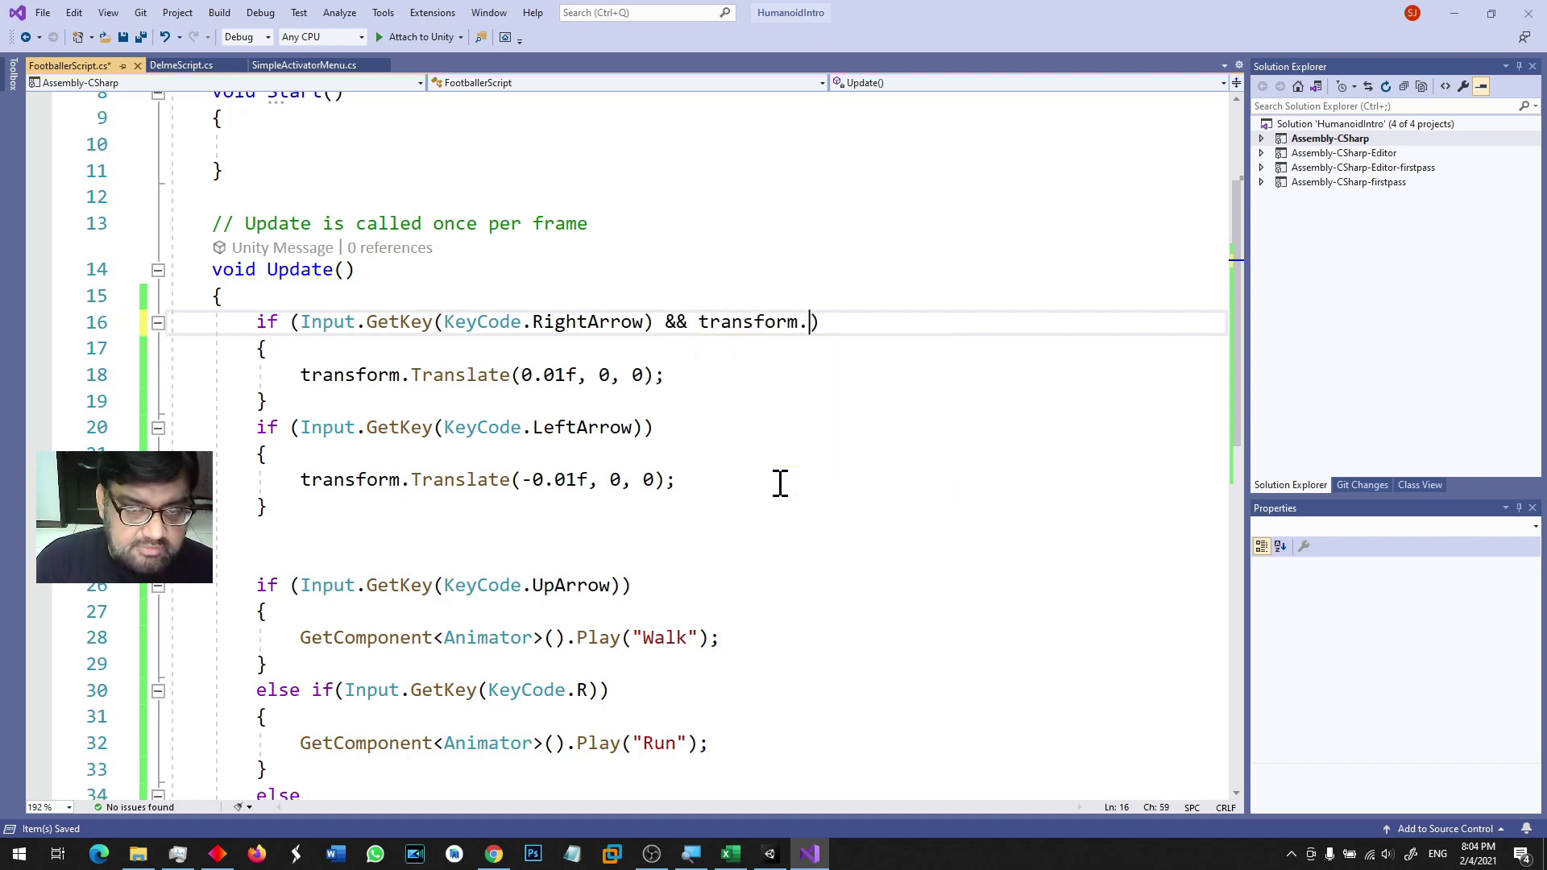
{"action": "type", "text": "tion.x < 8"}
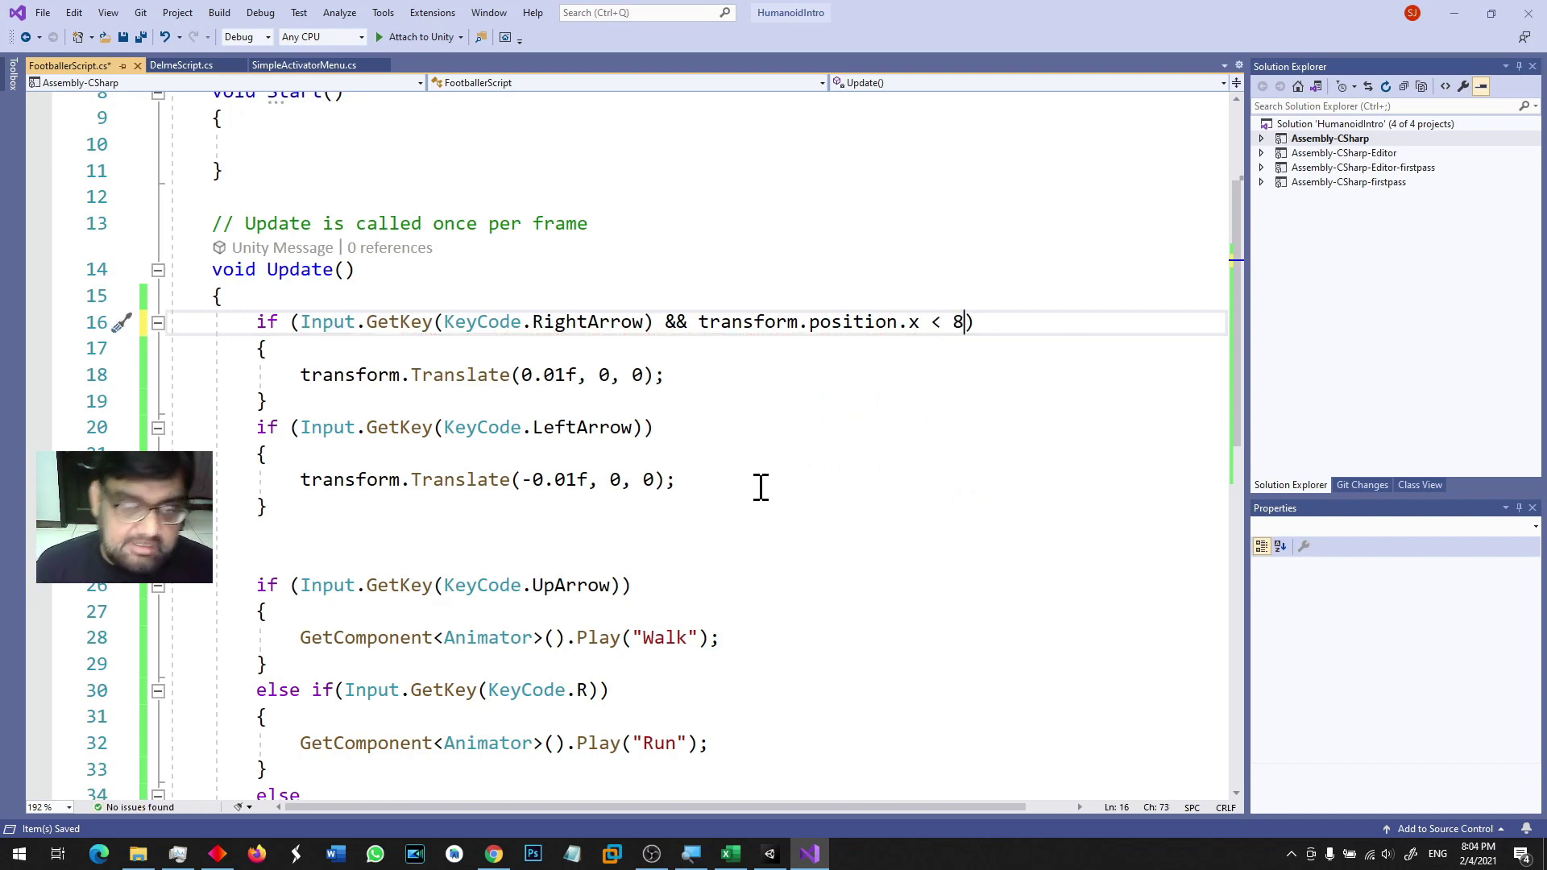
{"action": "left_click", "coordinate": [654, 322], "text": "shift"}
{"action": "key", "text": "ctrl+c"}
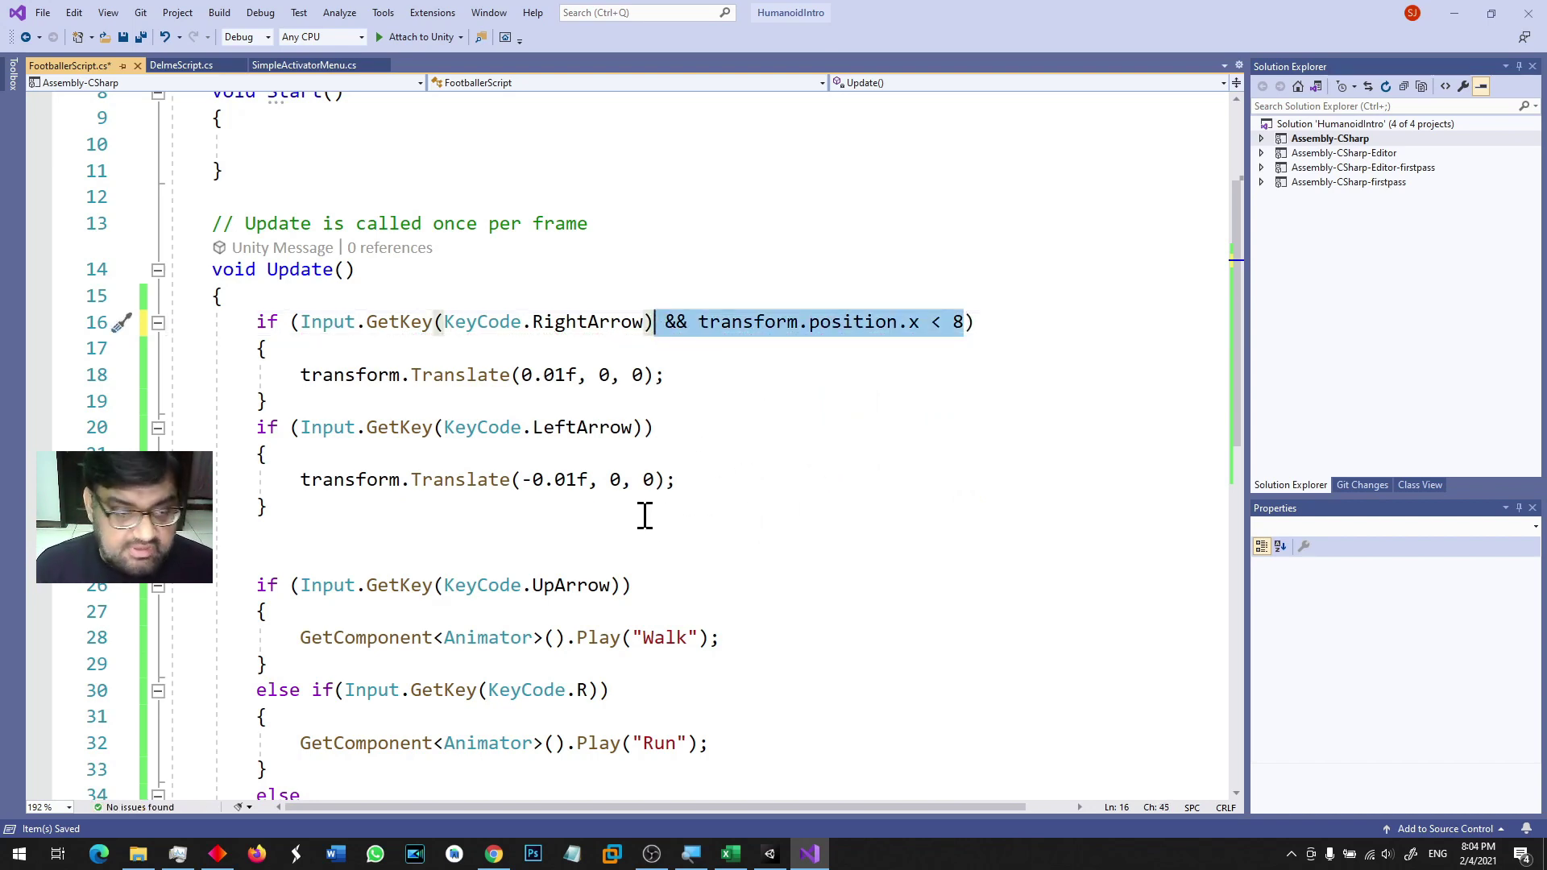
Step: Add a transform.position.x > -8 limit to the LeftArrow condition, save, and stop the game in Unity
{"action": "left_click", "coordinate": [642, 433]}
{"action": "key", "text": "ctrl+v"}
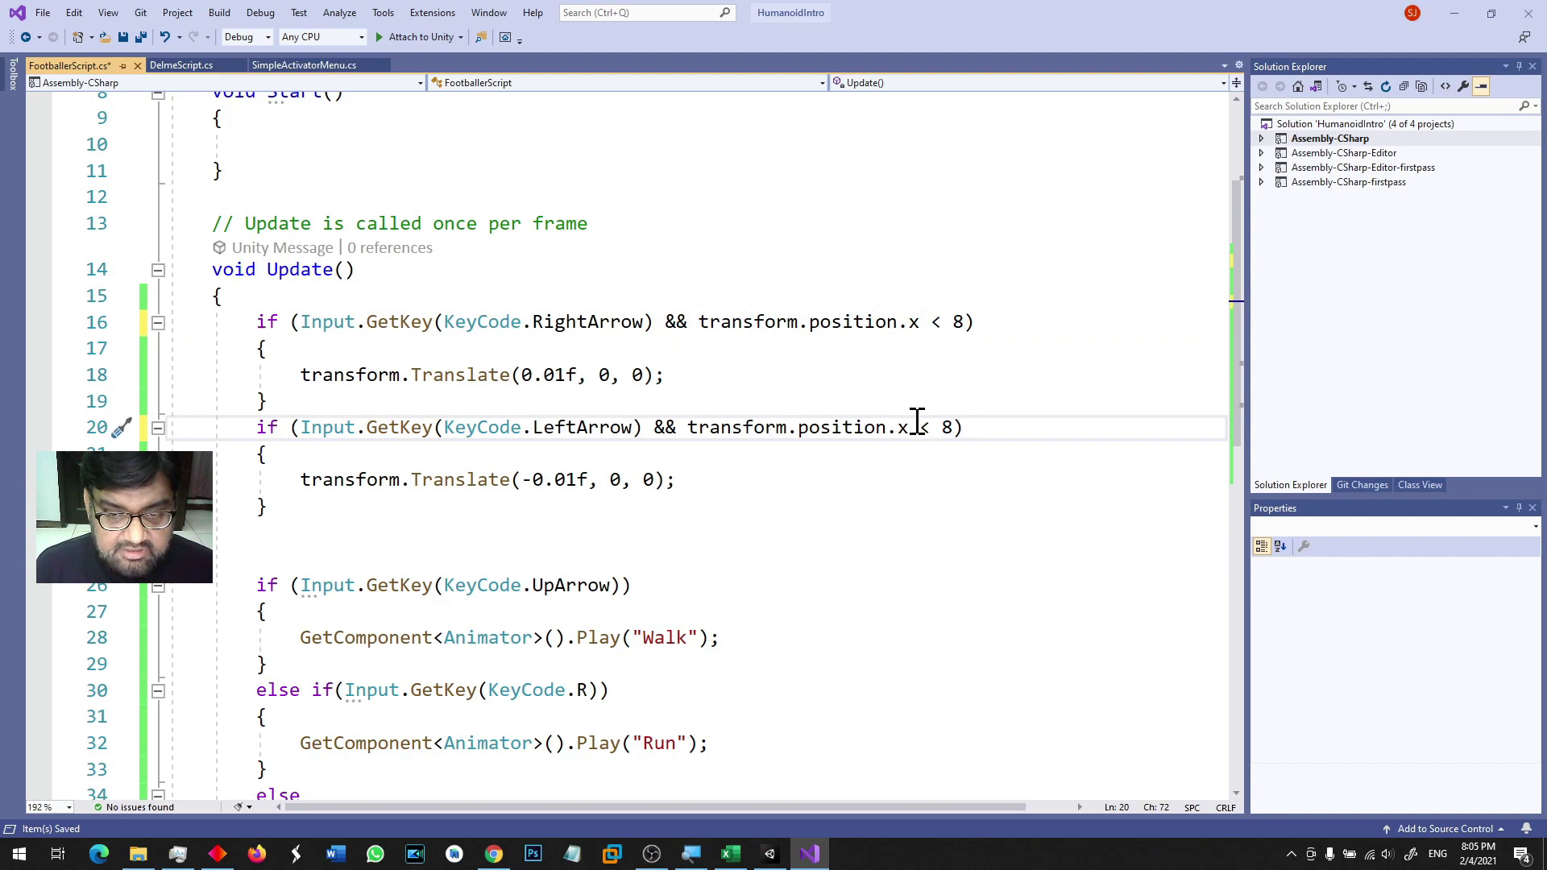
{"action": "key", "text": "shift+Right"}
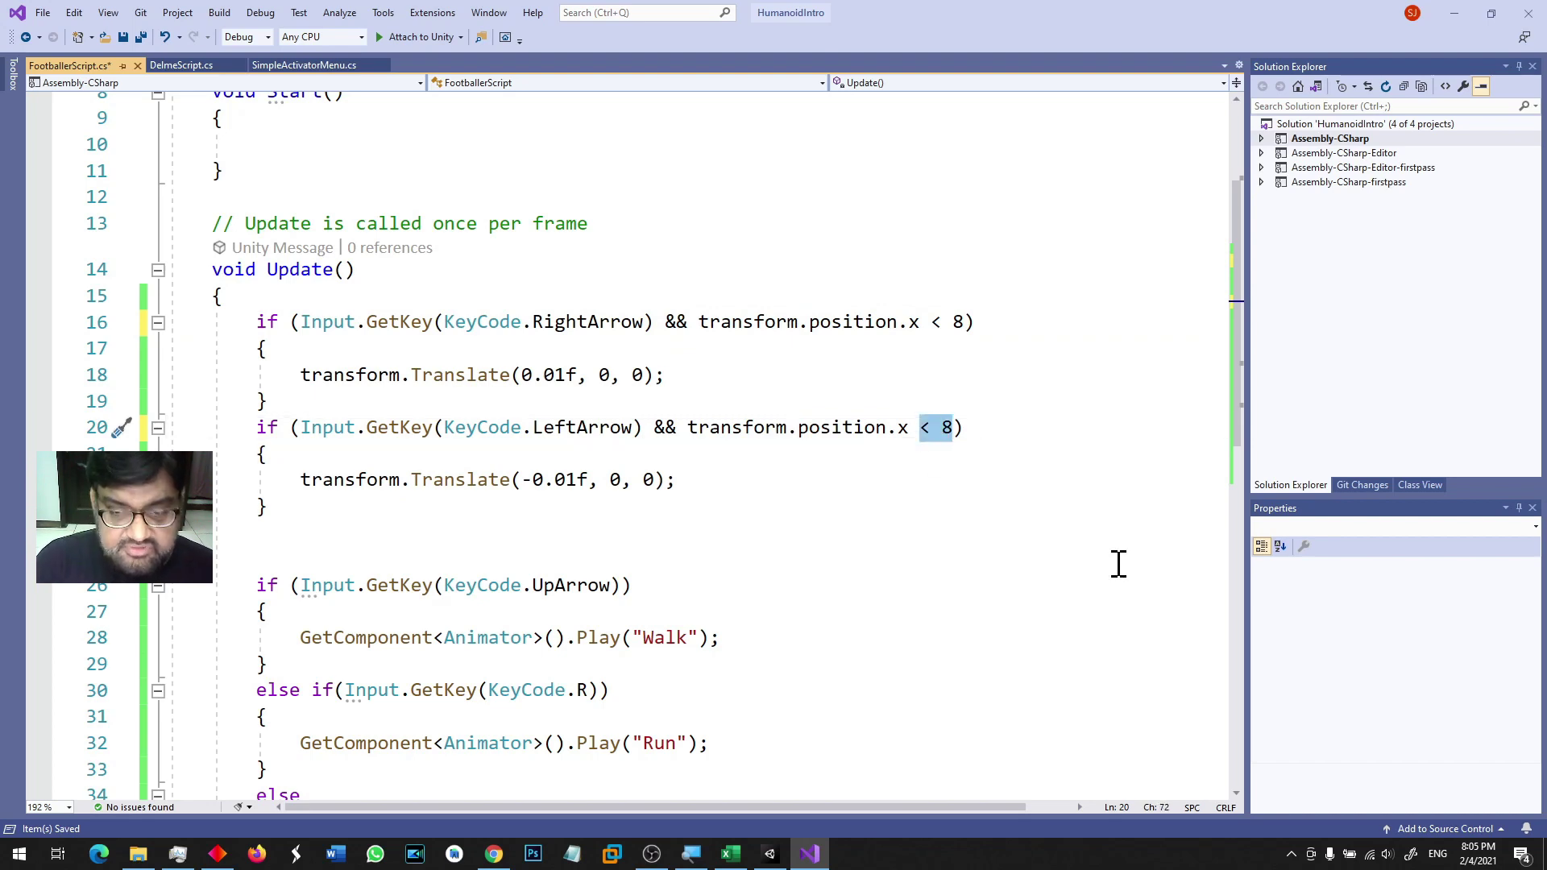
{"action": "type", "text": "> -"}
{"action": "key", "text": "ctrl+s"}
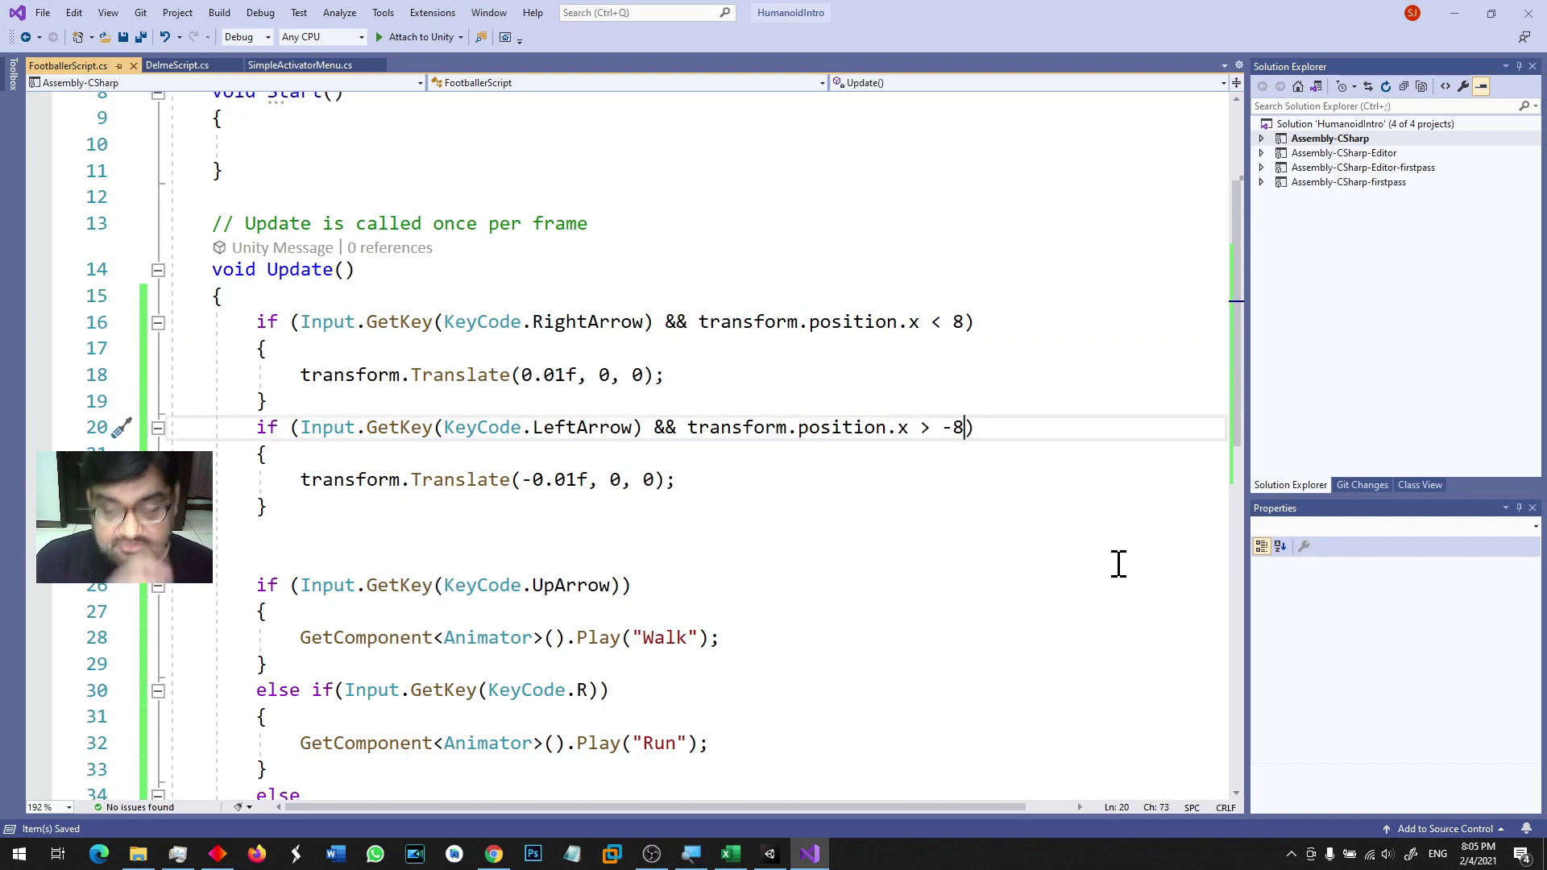
{"action": "left_click", "coordinate": [770, 853]}
{"action": "left_click", "coordinate": [729, 47]}
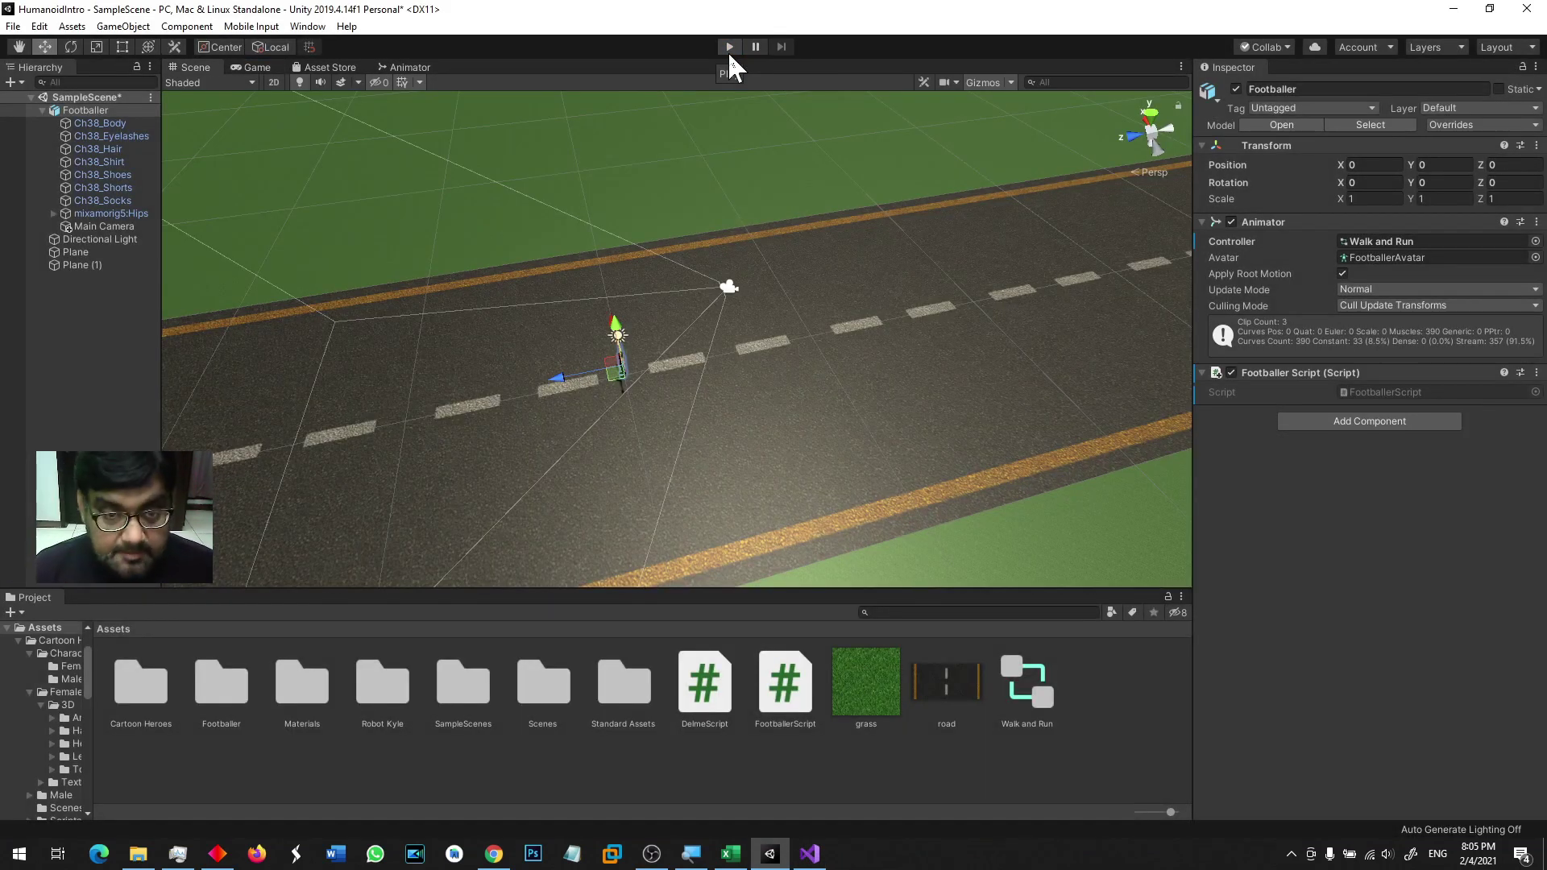
{"action": "left_click", "coordinate": [729, 51]}
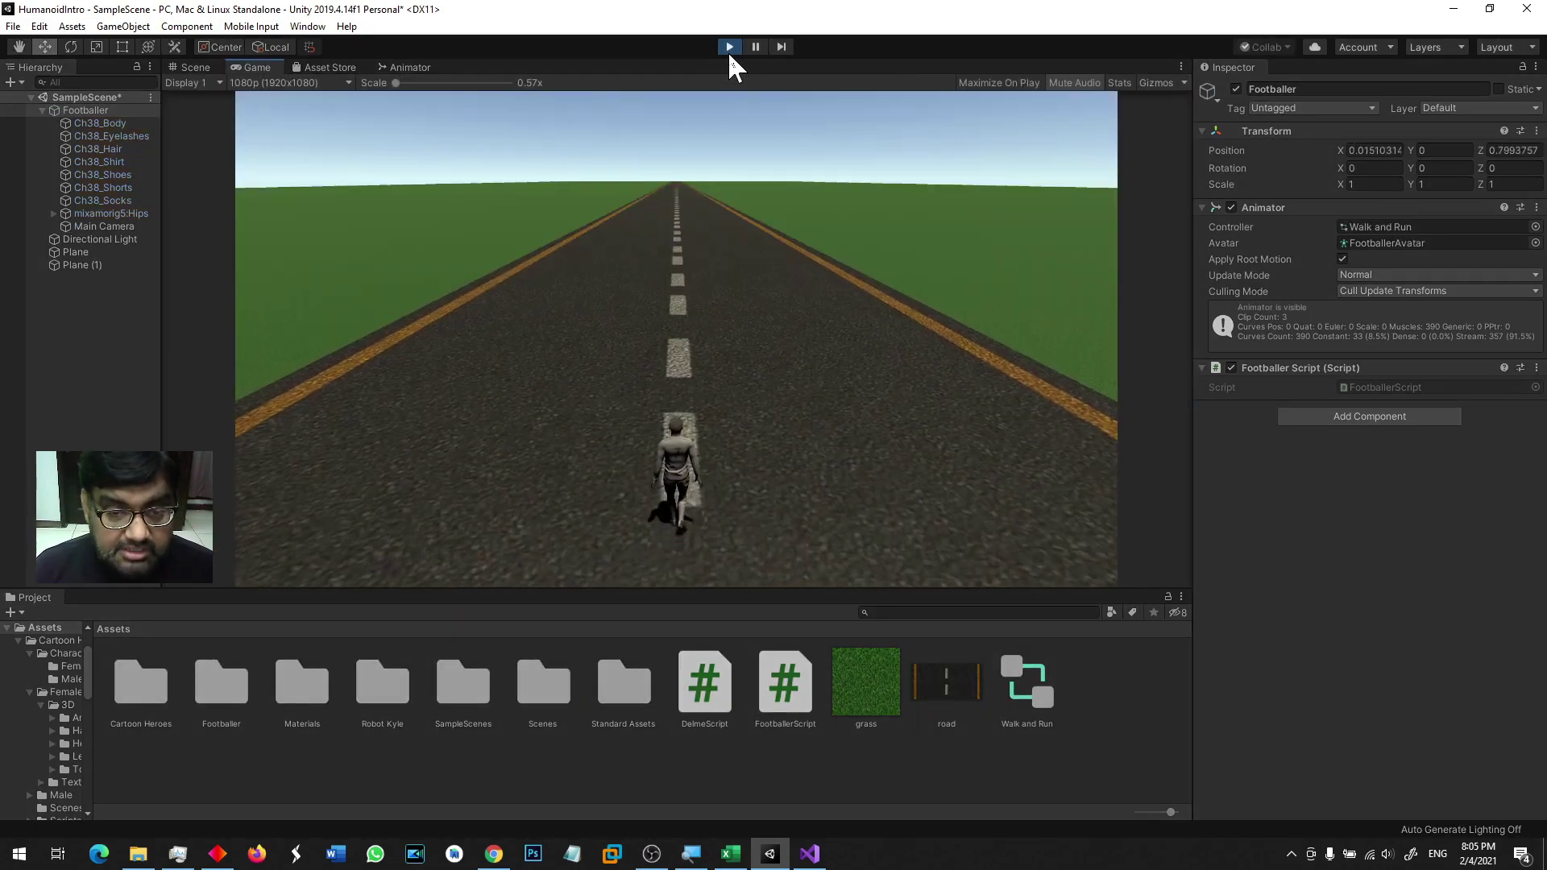
{"action": "key", "text": "Right"}
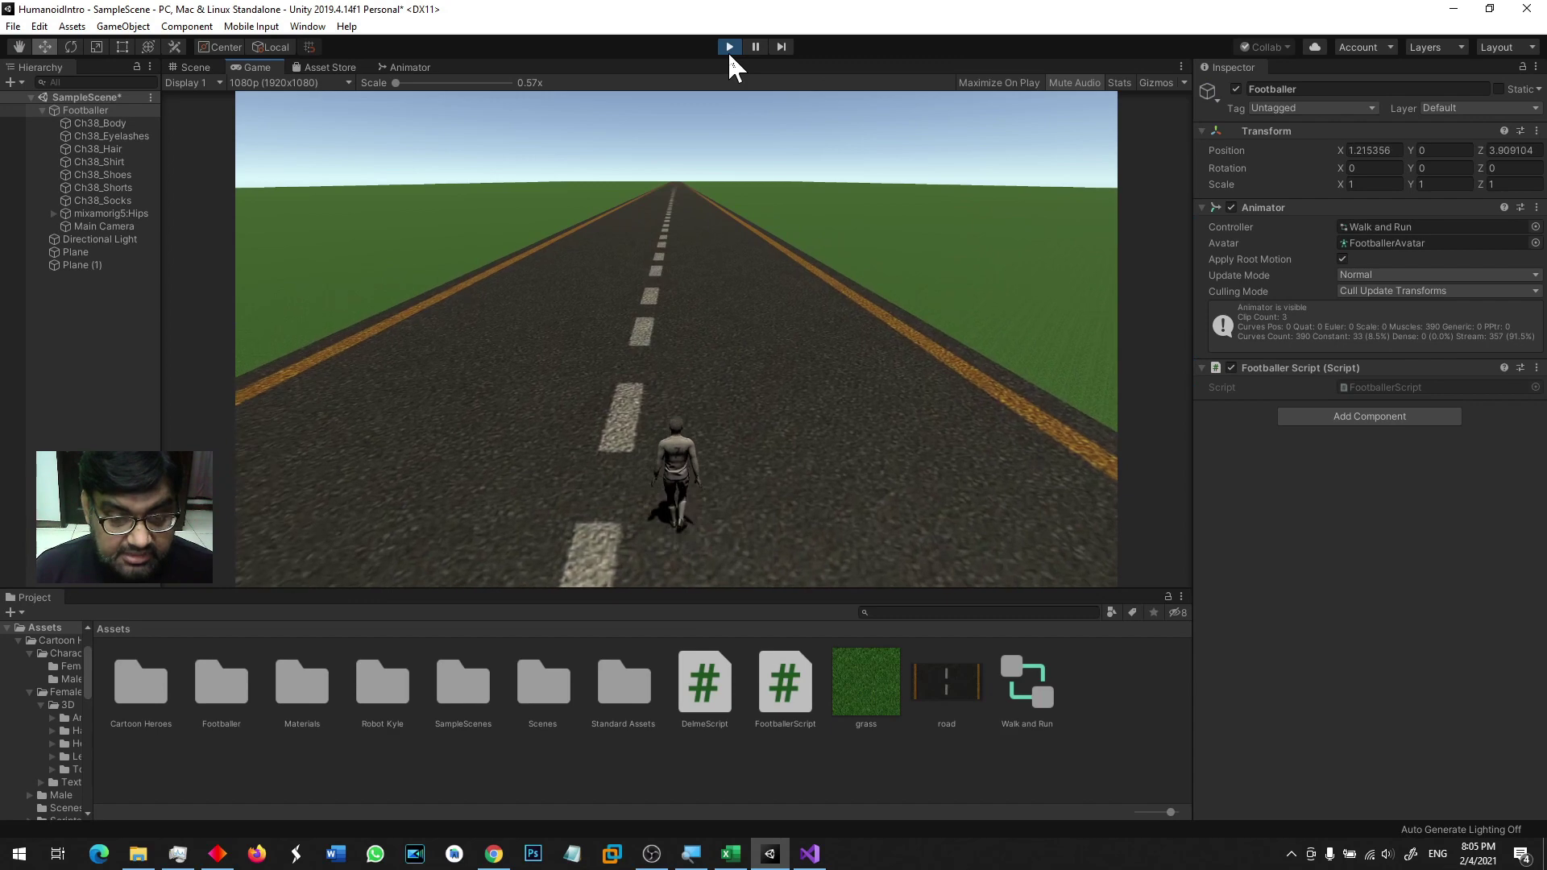
{"action": "key", "text": "Left"}
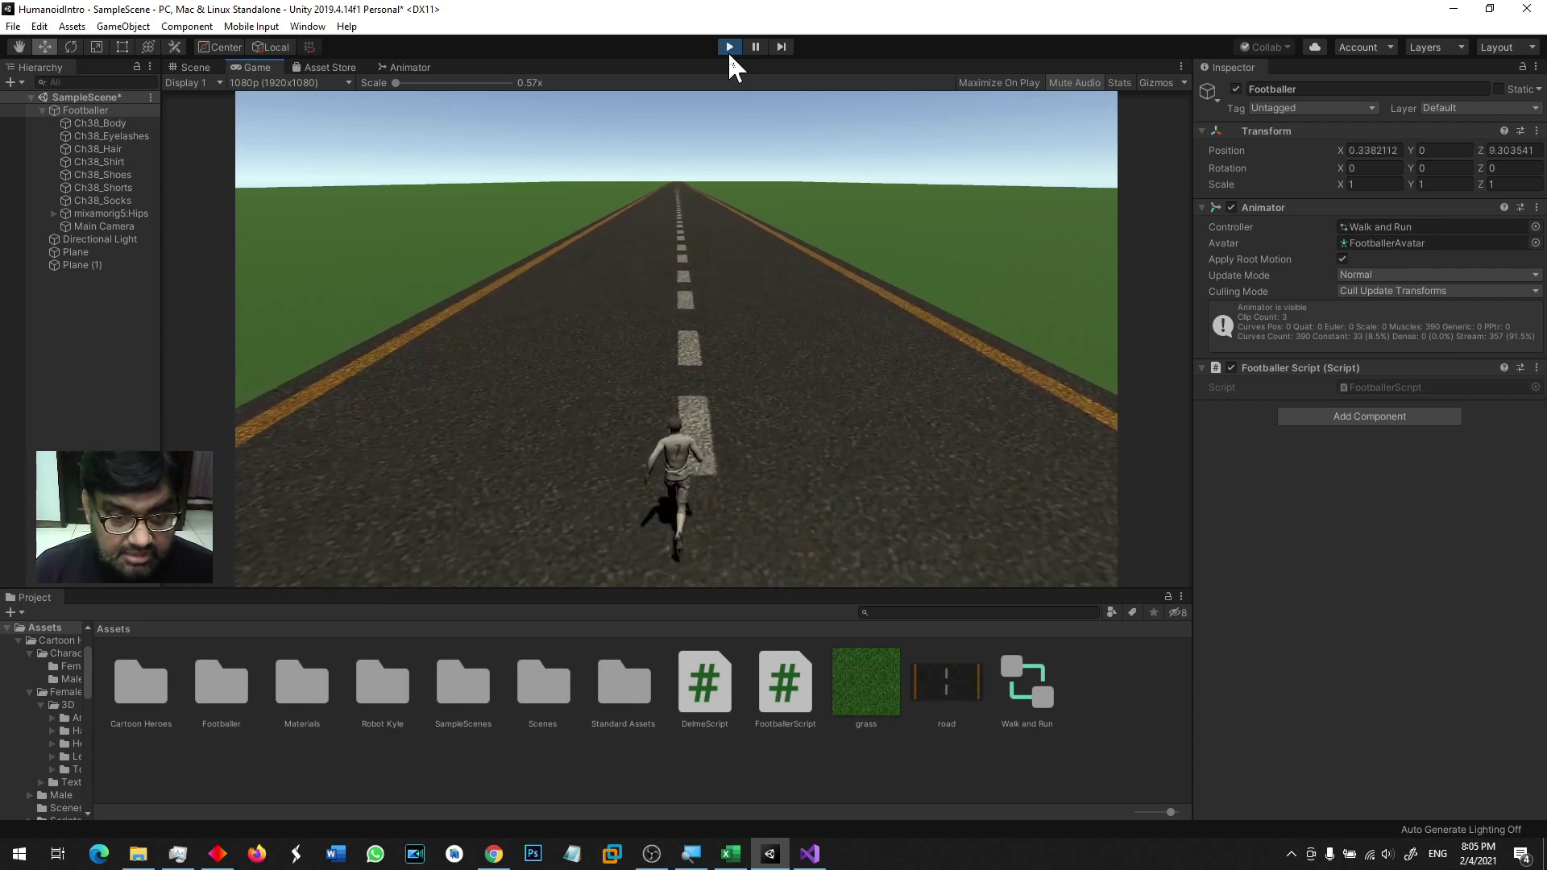
{"action": "key", "text": "Left"}
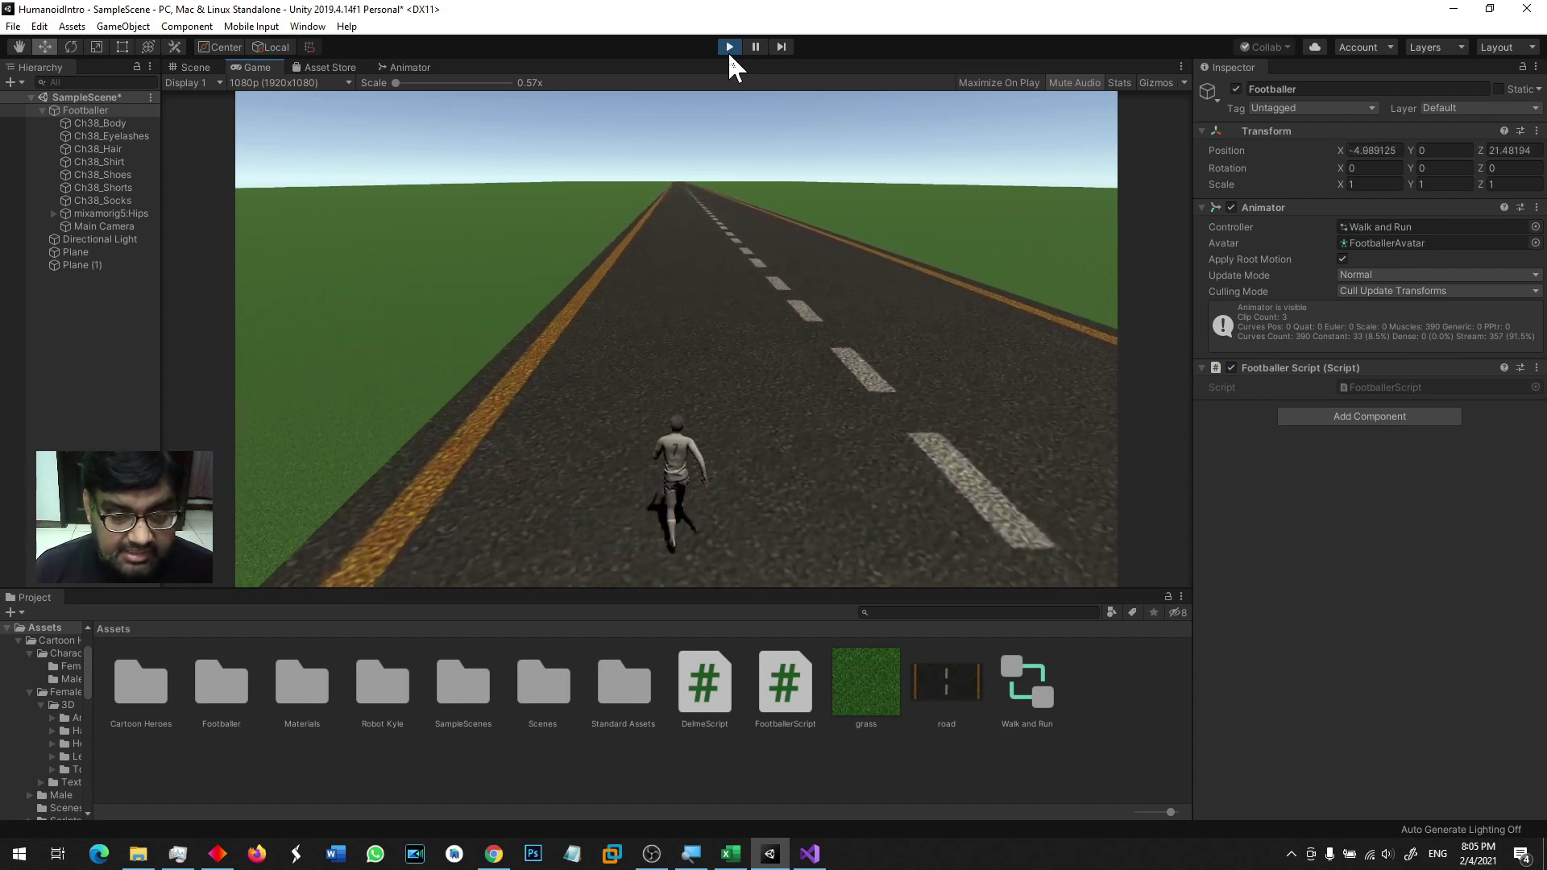
{"action": "key", "text": "Right"}
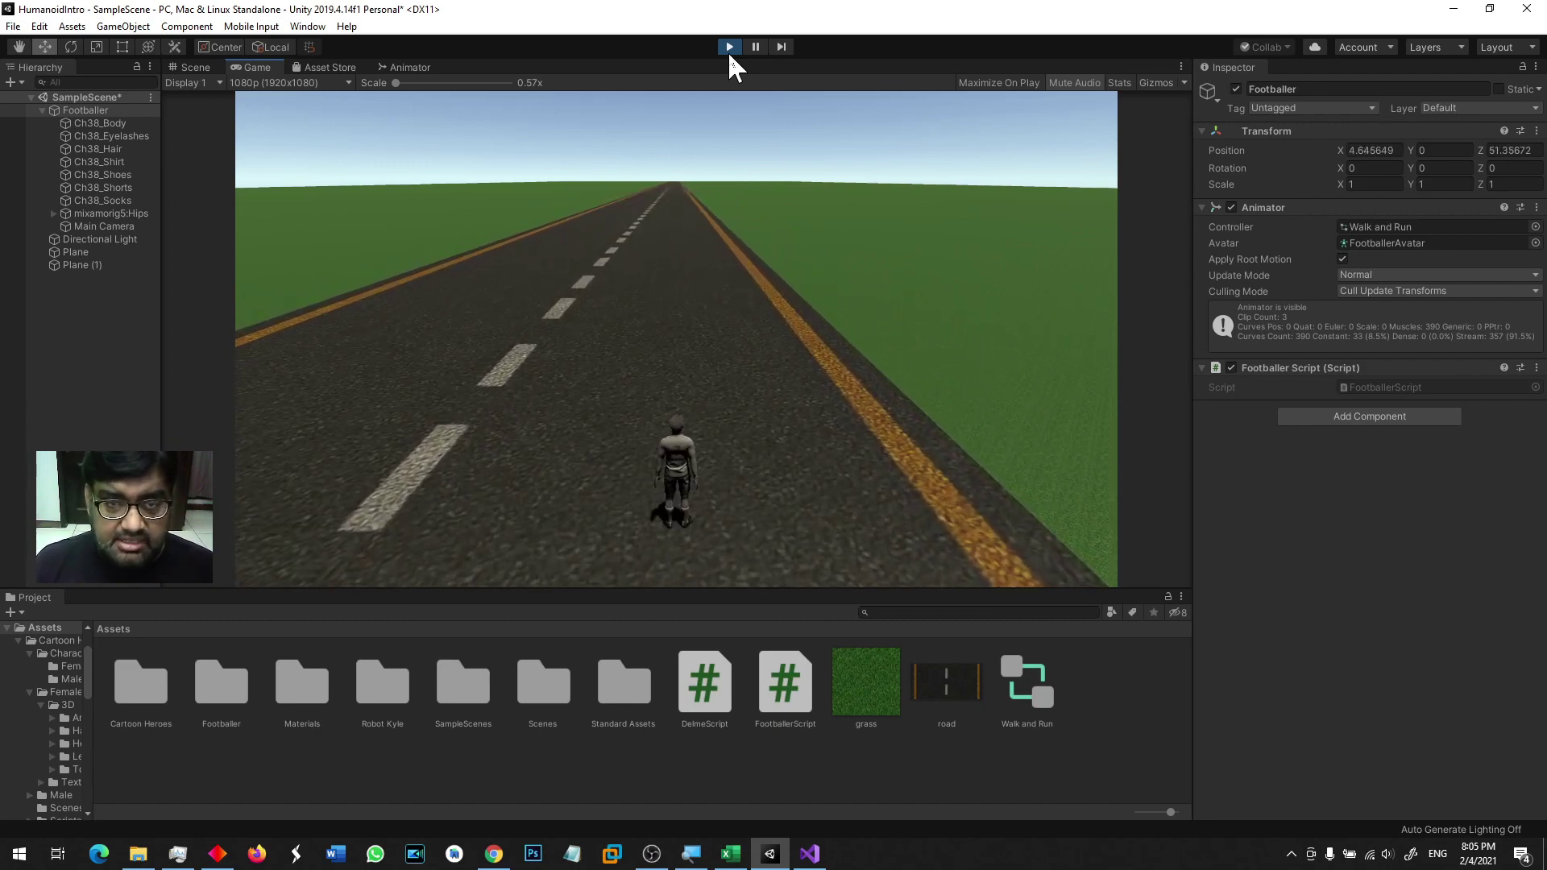
{"action": "left_click", "coordinate": [729, 51]}
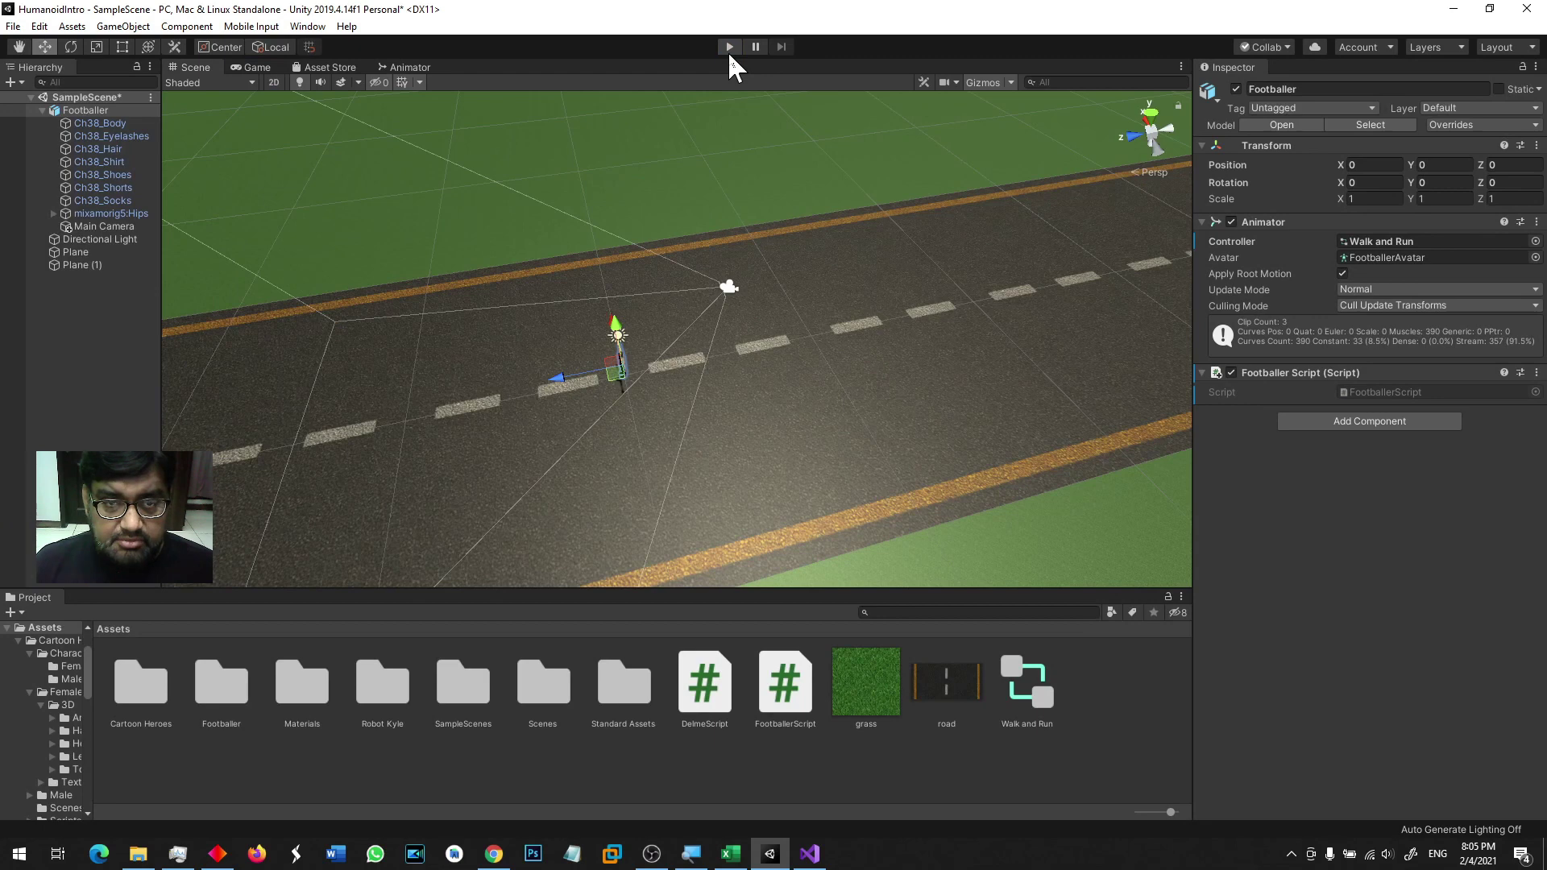
{"action": "left_click", "coordinate": [409, 68]}
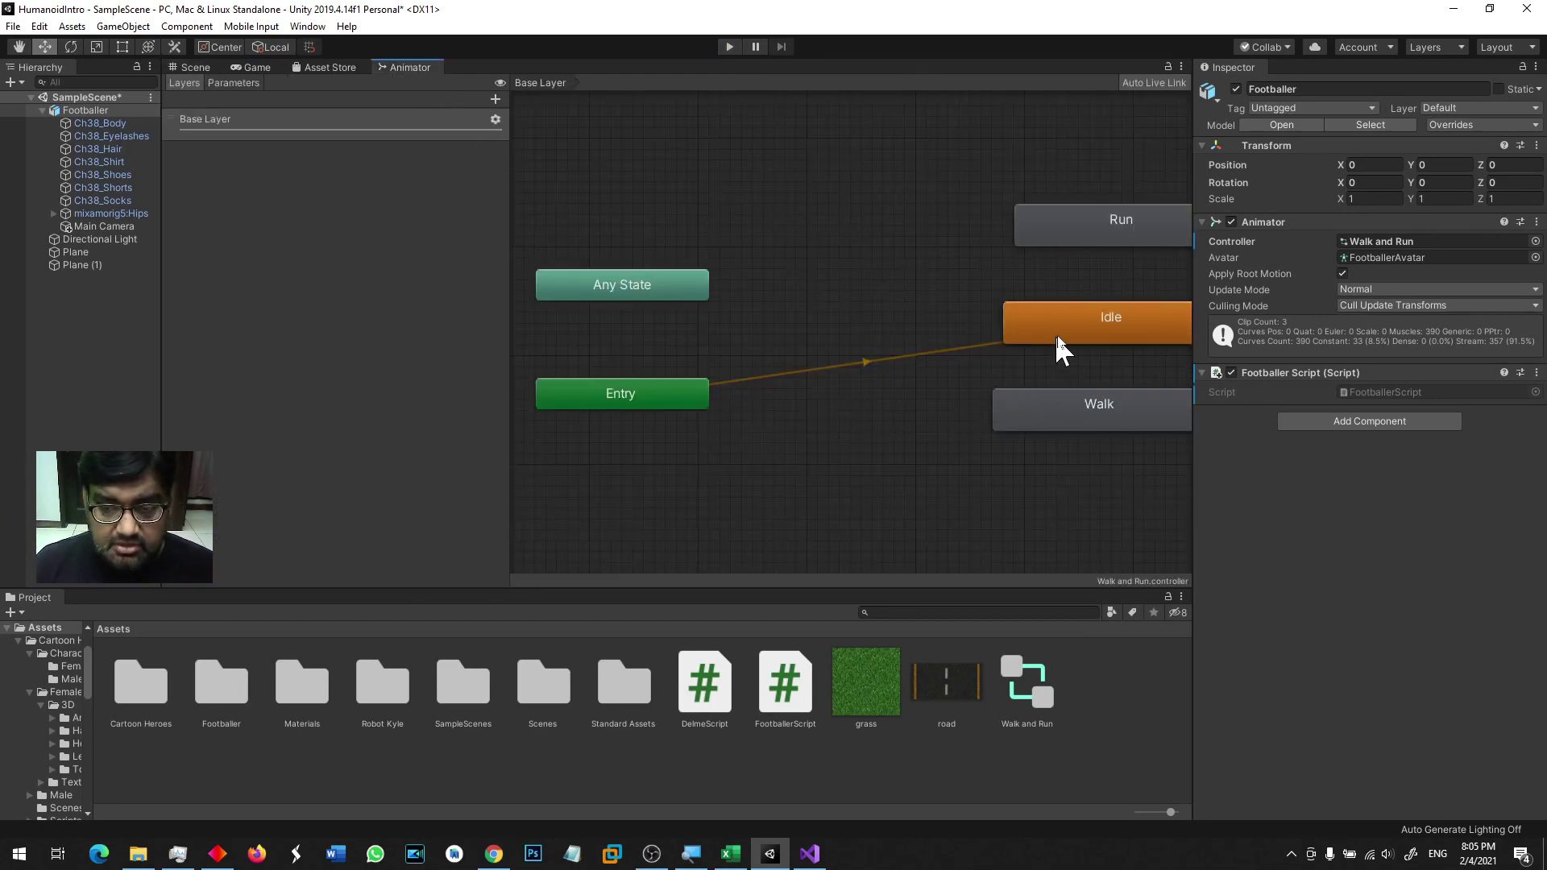
Step: Add a transition from Entry to Run so Run becomes the default state
{"action": "left_click_drag", "start_coordinate": [1056, 337], "coordinate": [896, 290]}
{"action": "right_click", "coordinate": [681, 399]}
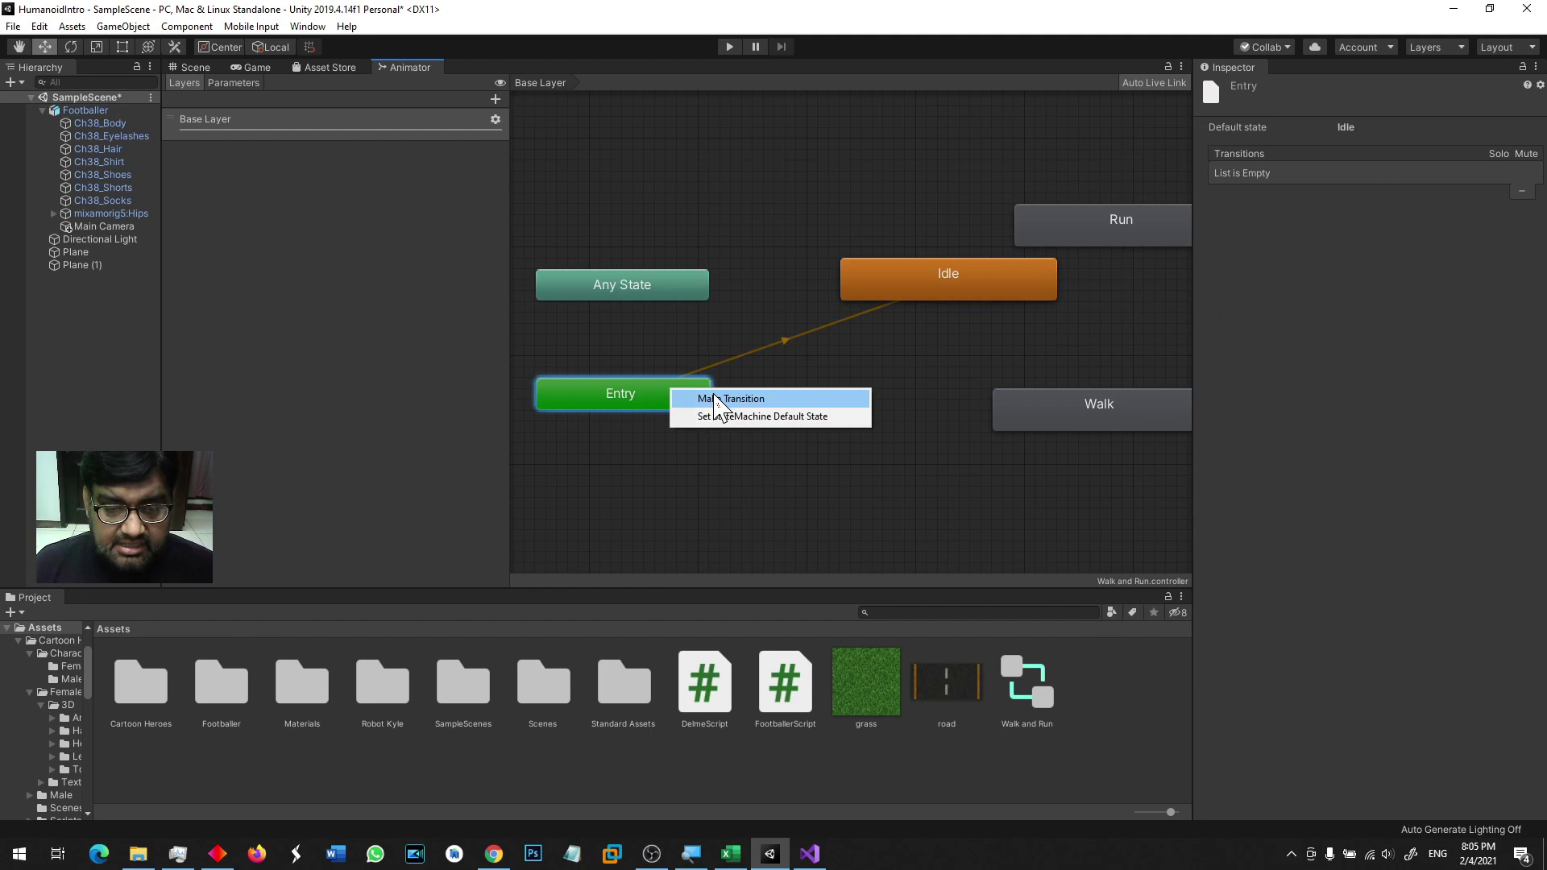
{"action": "left_click", "coordinate": [709, 402]}
{"action": "left_click", "coordinate": [1095, 222]}
Step: Delete the Idle and Walk states, then play the game to watch him run
{"action": "left_click", "coordinate": [998, 293]}
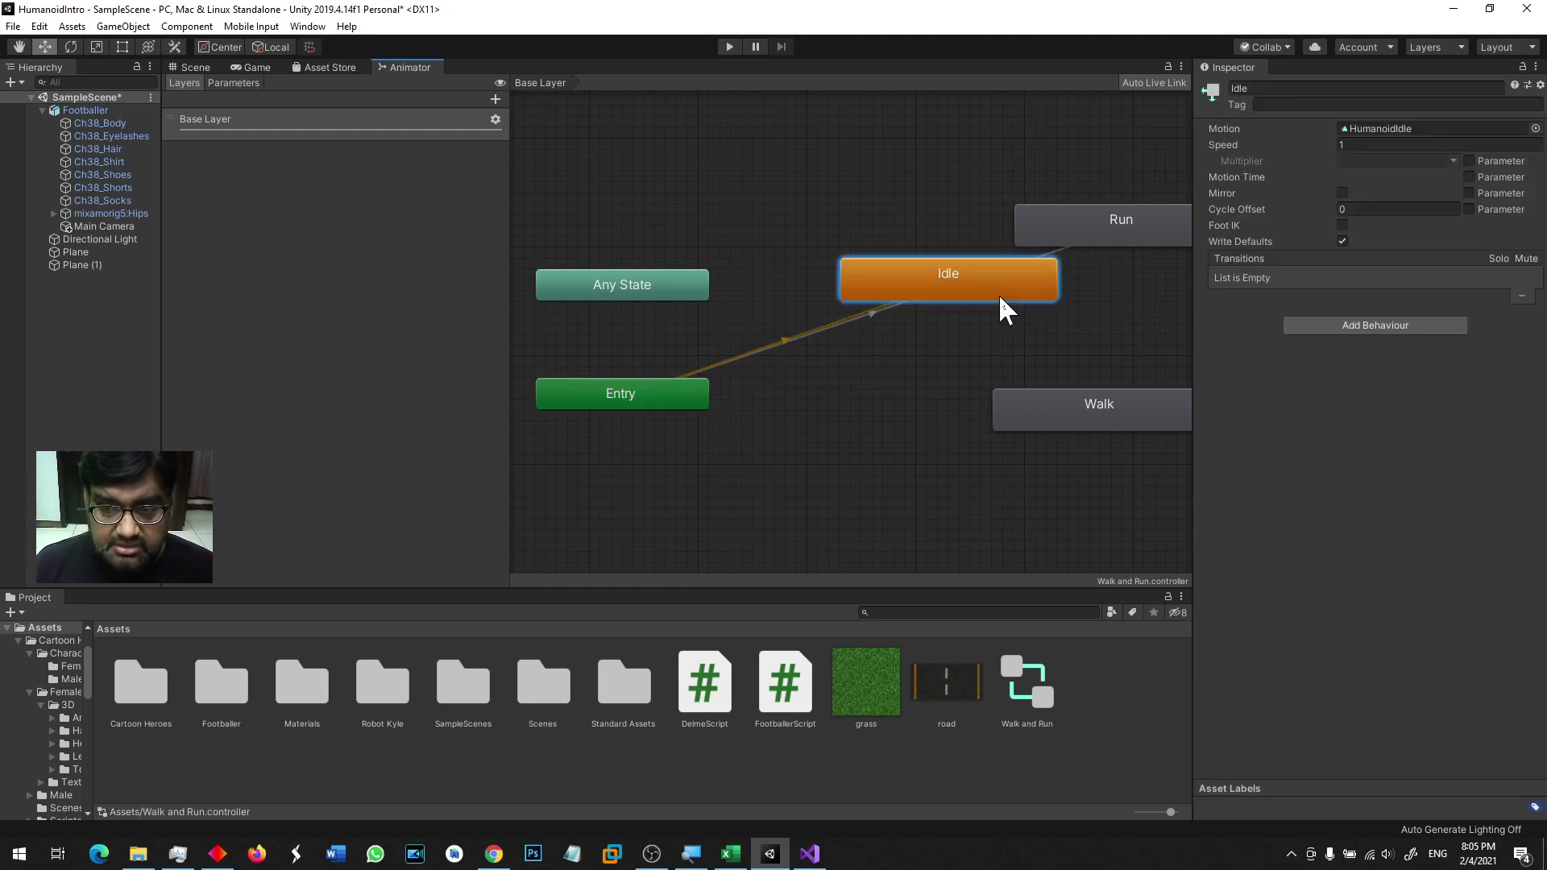
{"action": "key", "text": "Delete"}
{"action": "left_click", "coordinate": [1070, 395]}
{"action": "key", "text": "Delete"}
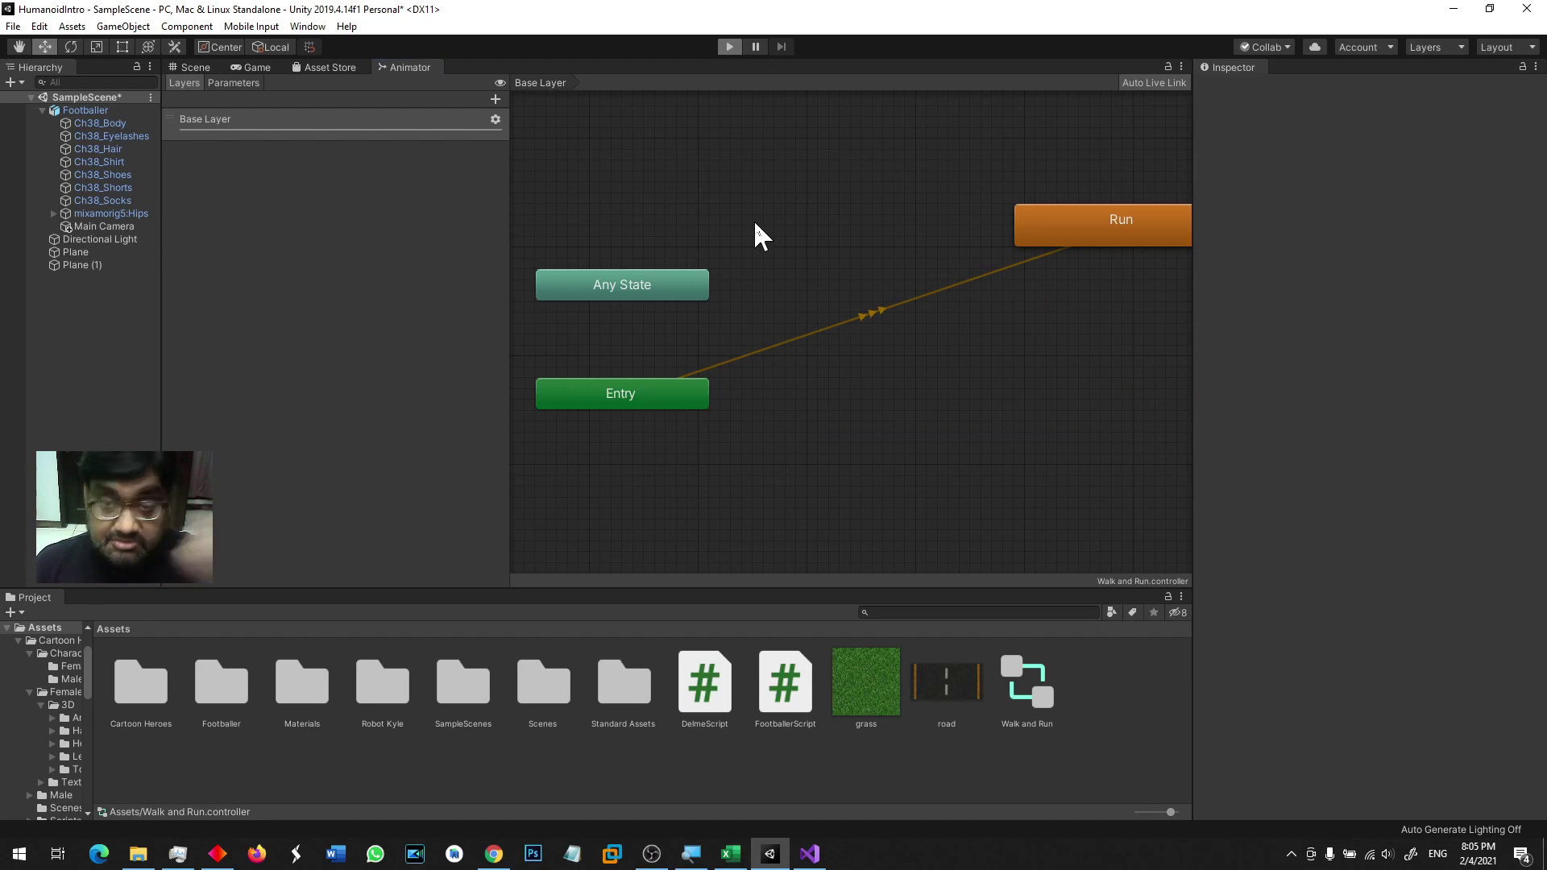
{"action": "key", "text": "ctrl+p"}
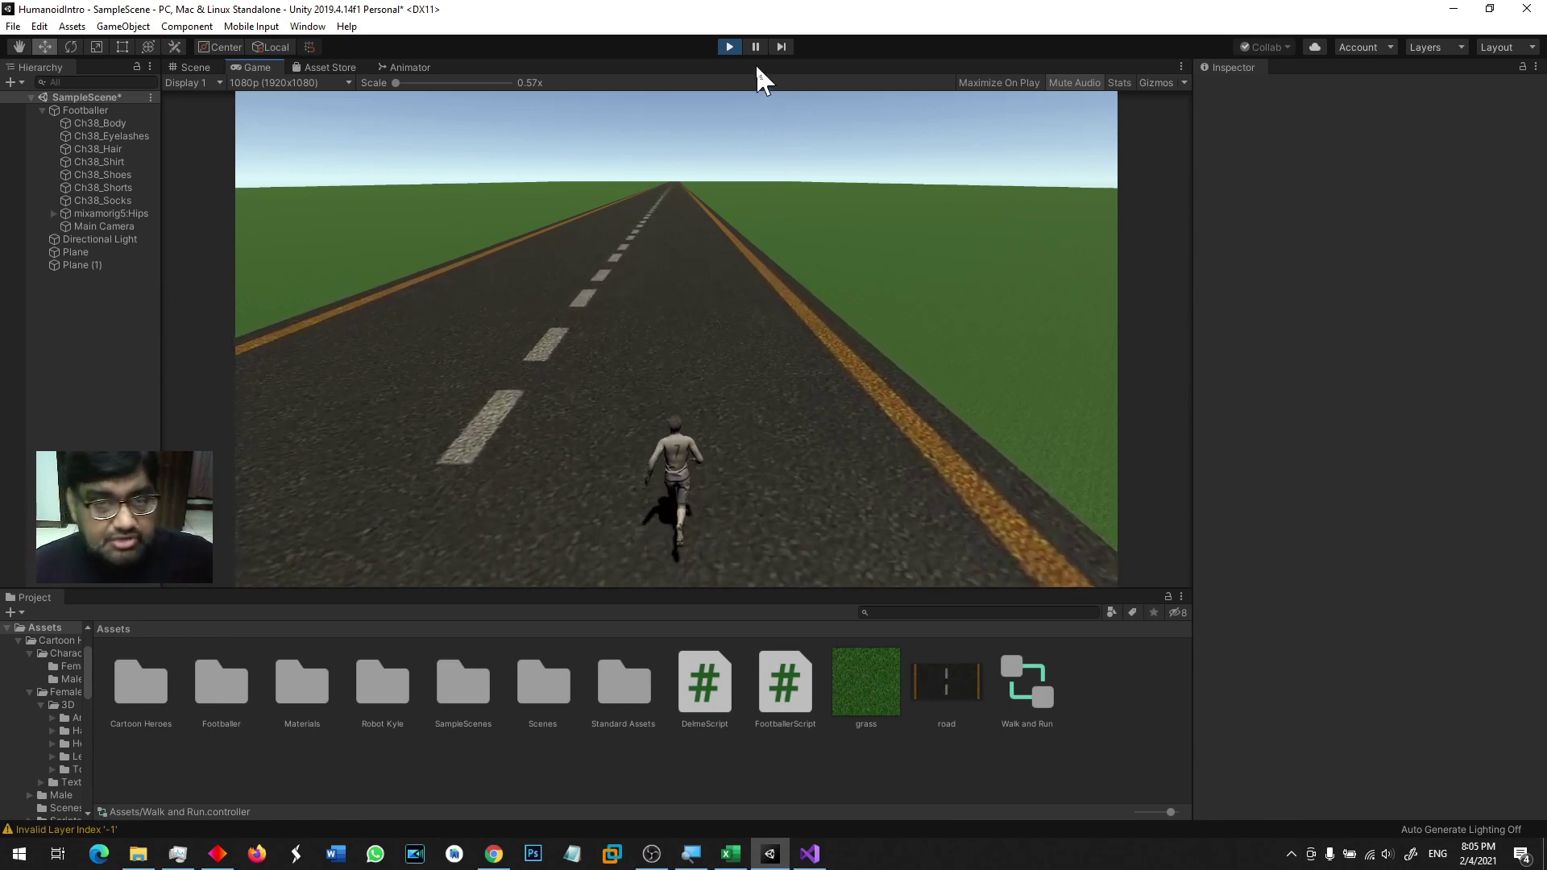
Step: Stop the game and add a 3D Cylinder to the scene
{"action": "left_click", "coordinate": [729, 47]}
{"action": "left_click", "coordinate": [123, 27]}
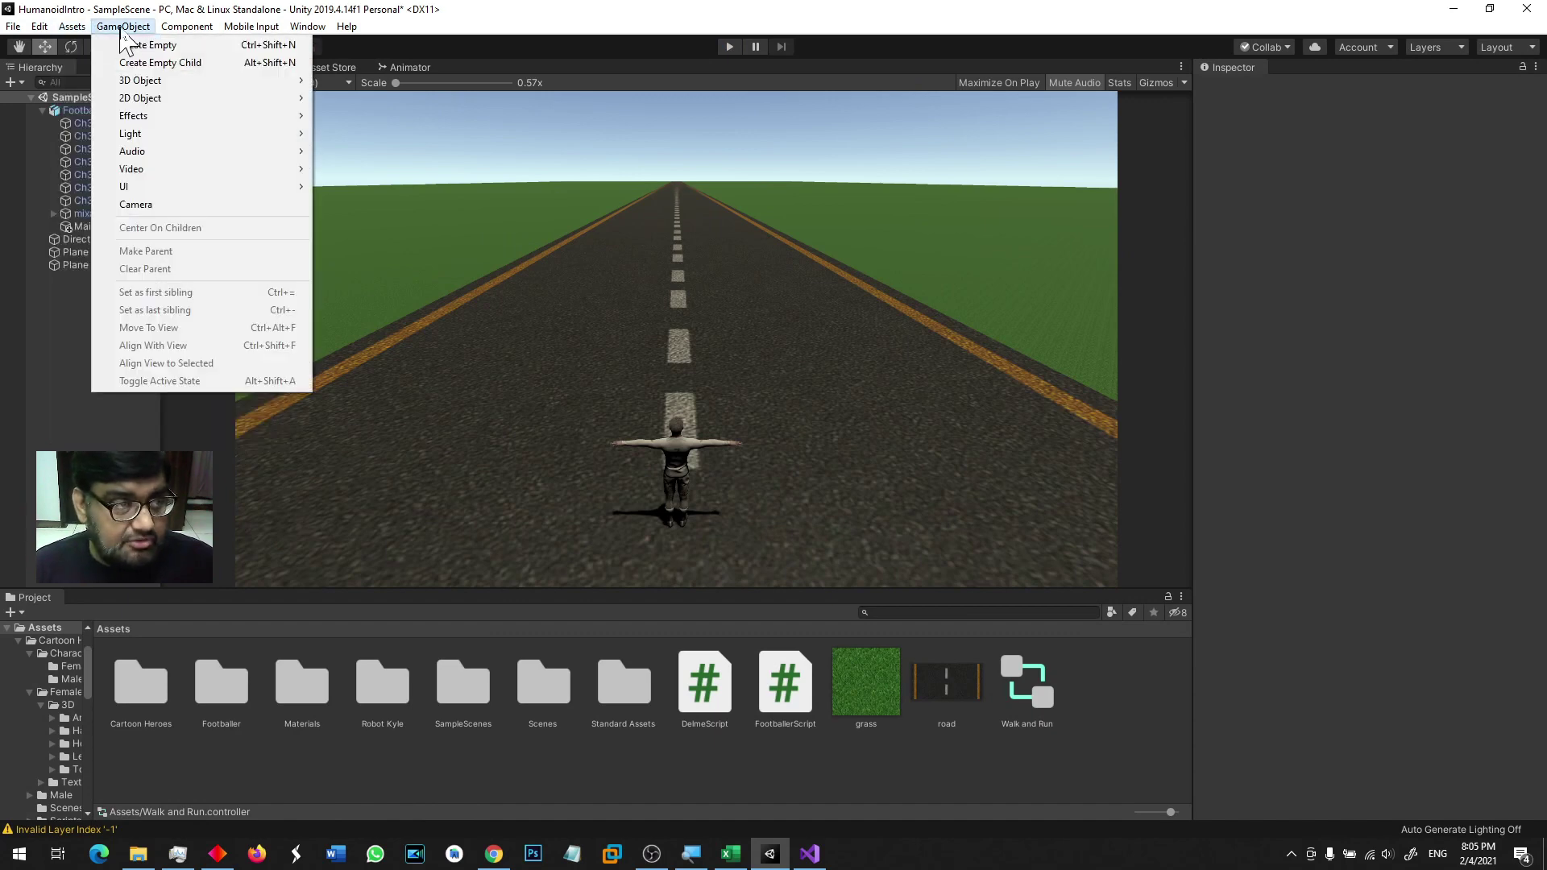
{"action": "mouse_move", "coordinate": [173, 82]}
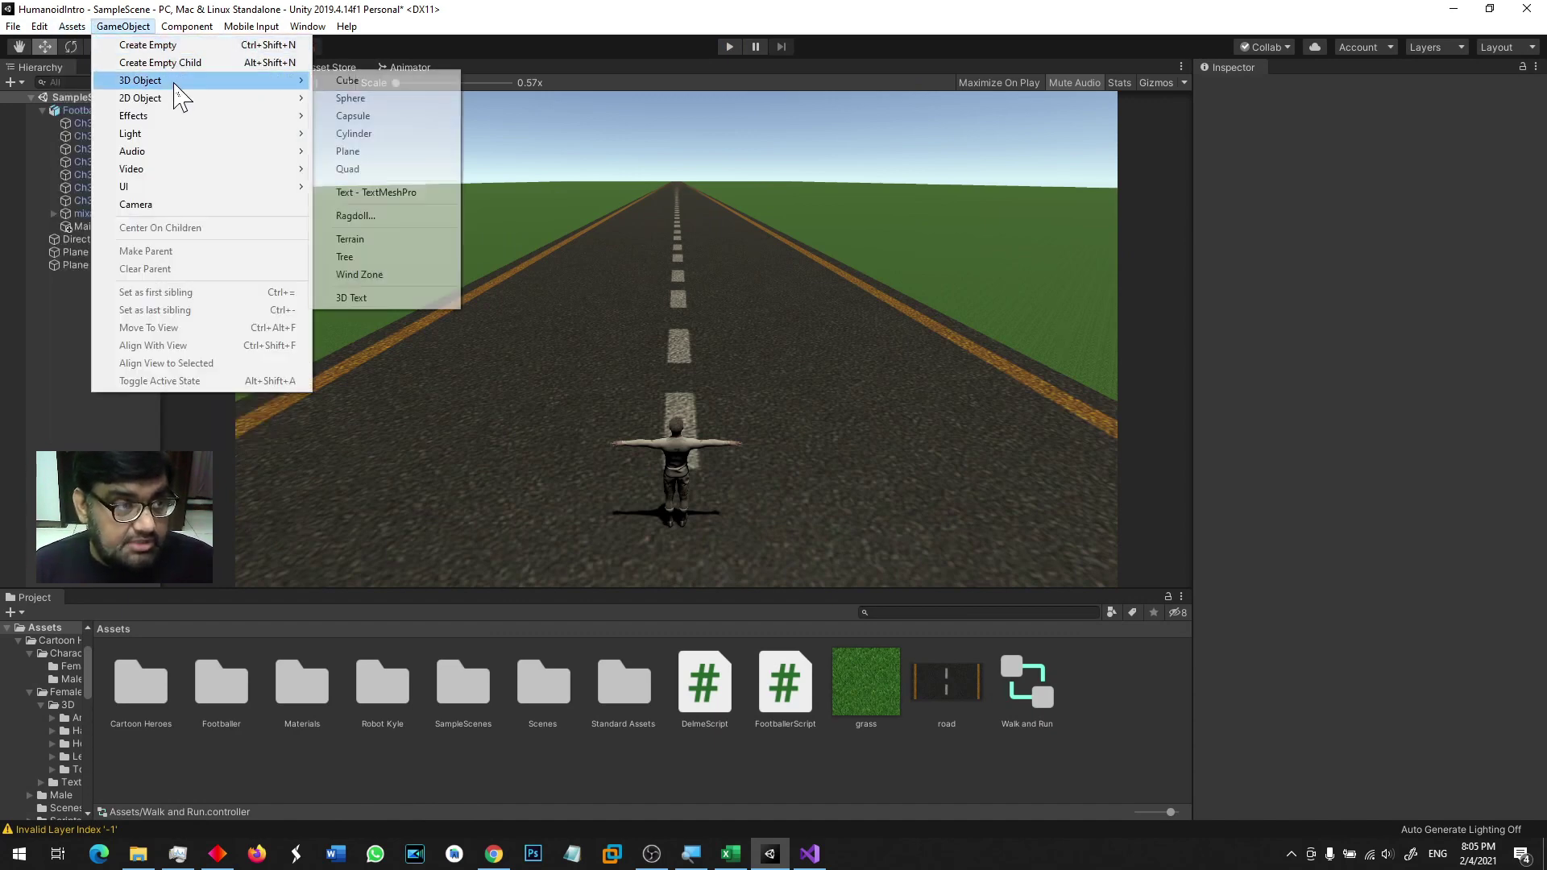
{"action": "left_click", "coordinate": [406, 134]}
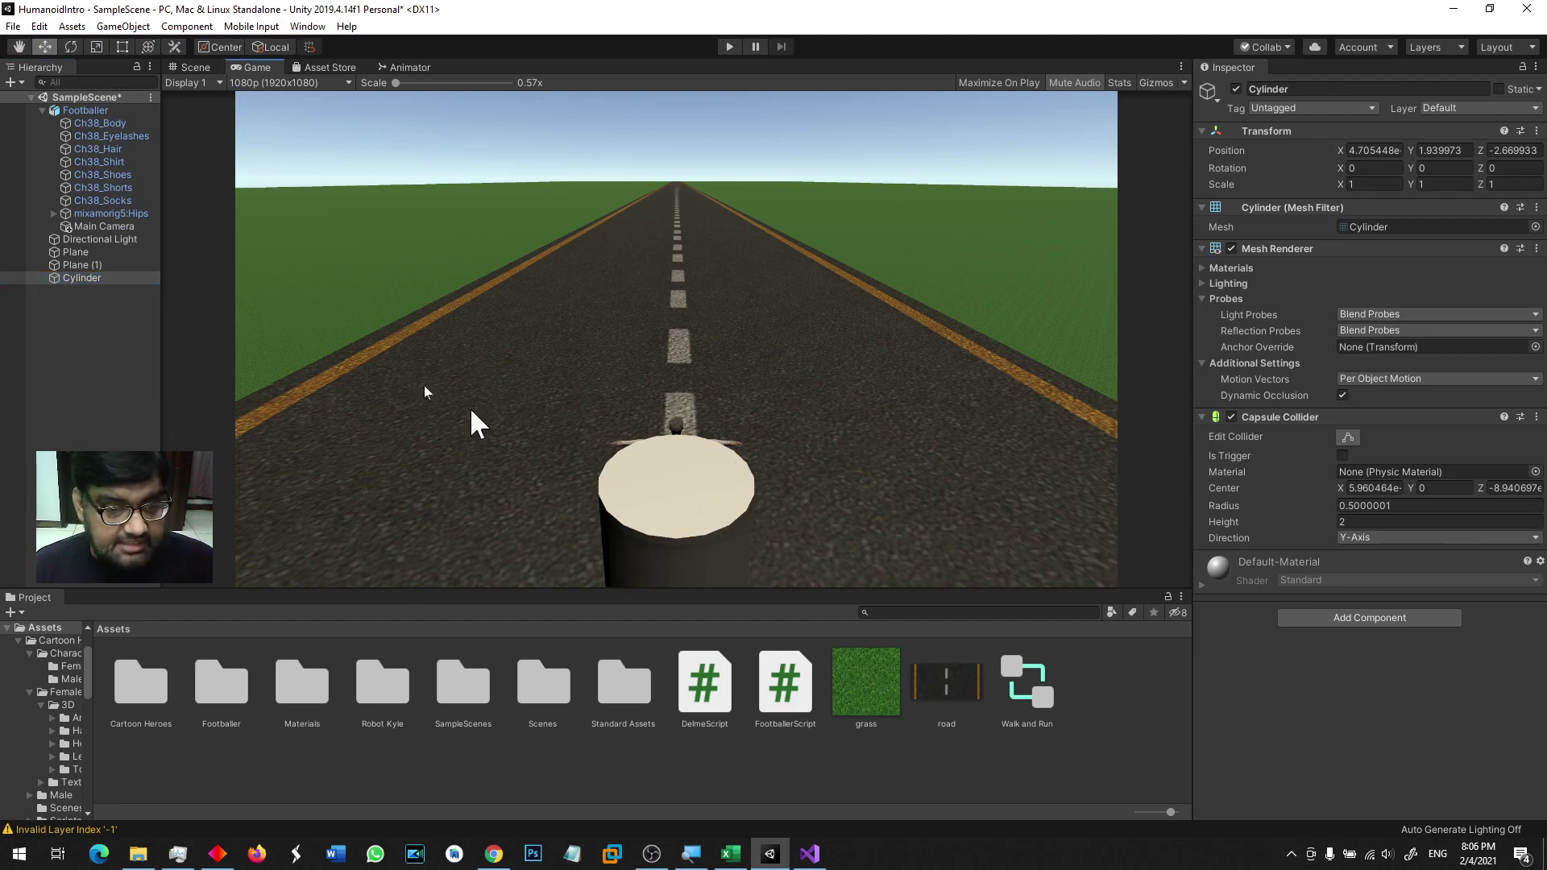
Step: In the Scene view, set the cylinder's position to 0, 0, 0
{"action": "left_click", "coordinate": [196, 67]}
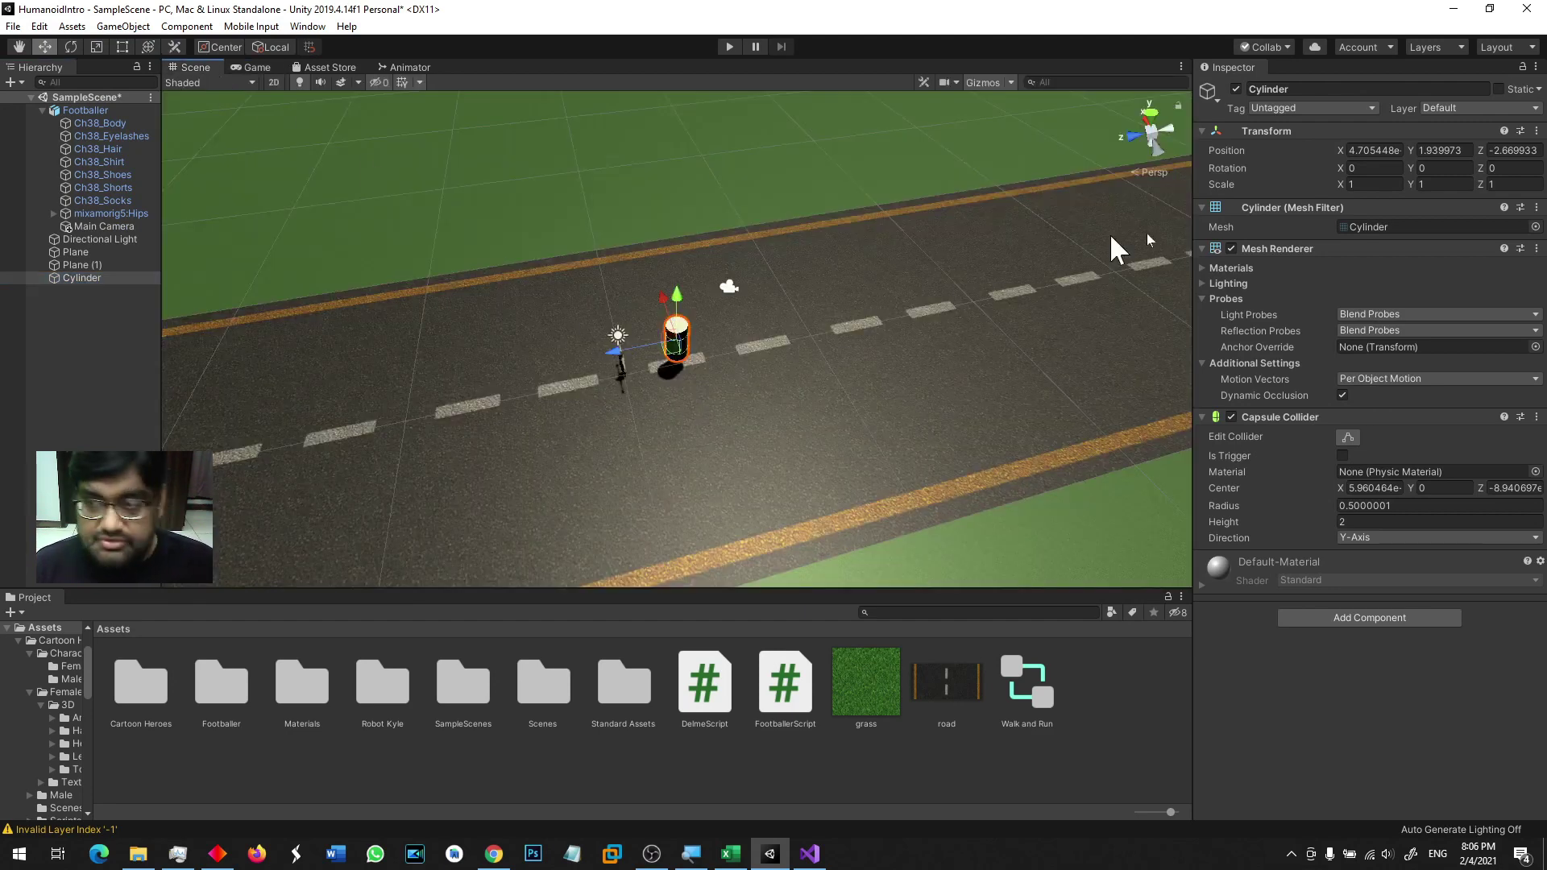
{"action": "left_click", "coordinate": [1367, 151]}
{"action": "type", "text": "0"}
{"action": "key", "text": "Tab"}
{"action": "type", "text": "0"}
{"action": "key", "text": "Tab"}
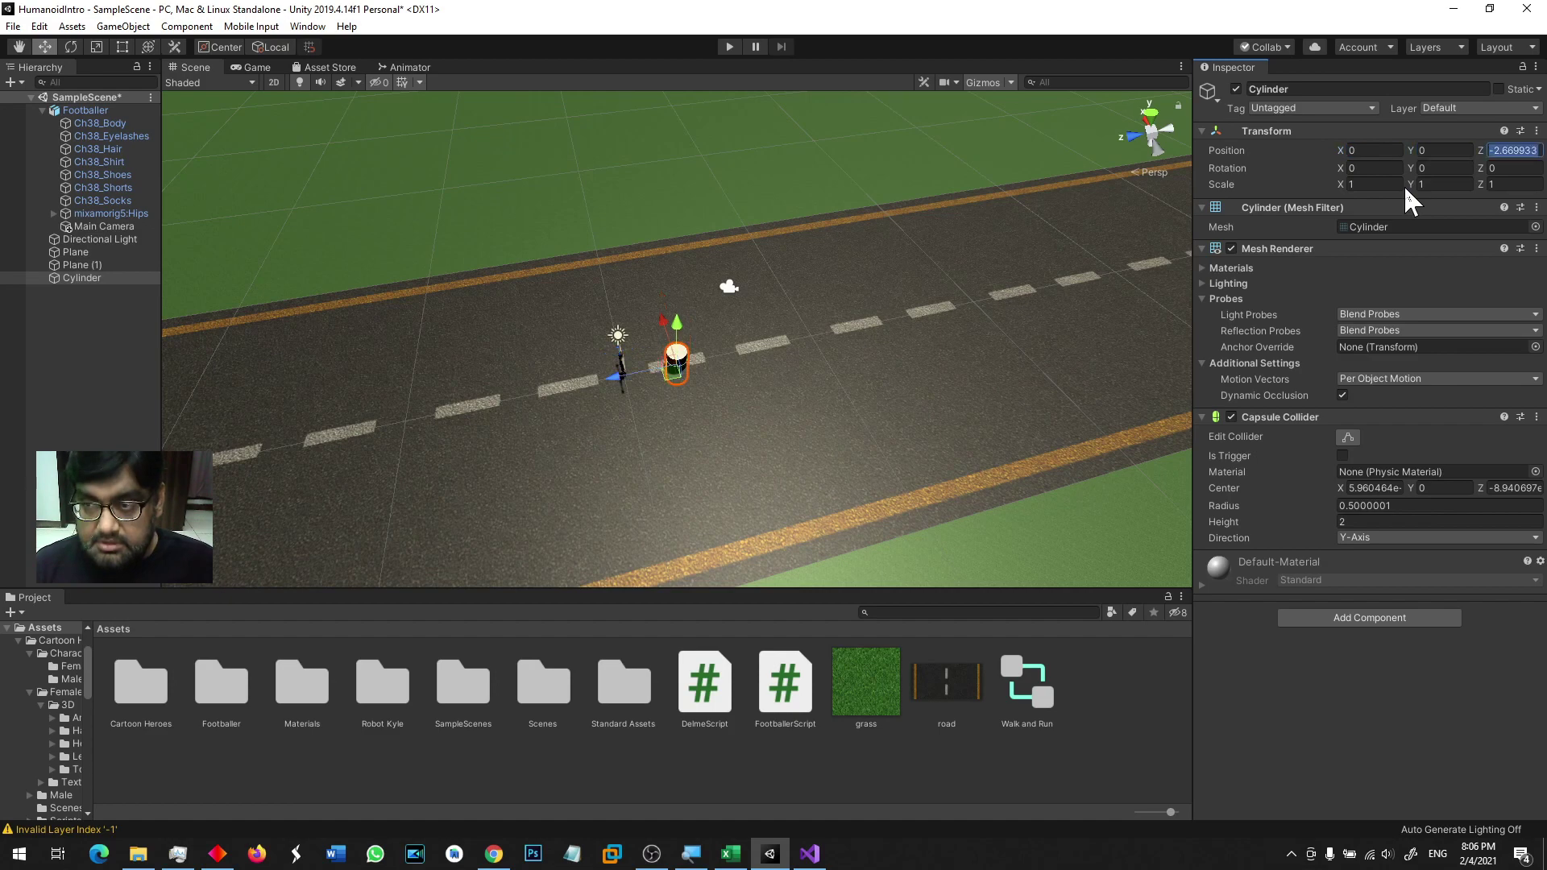
{"action": "type", "text": "0e"}
Step: Frame the cylinder and rotate it about -82.6° on Z to lie sideways
{"action": "middle_click_drag", "start_coordinate": [654, 414], "coordinate": [1152, 351]}
{"action": "key", "text": "f"}
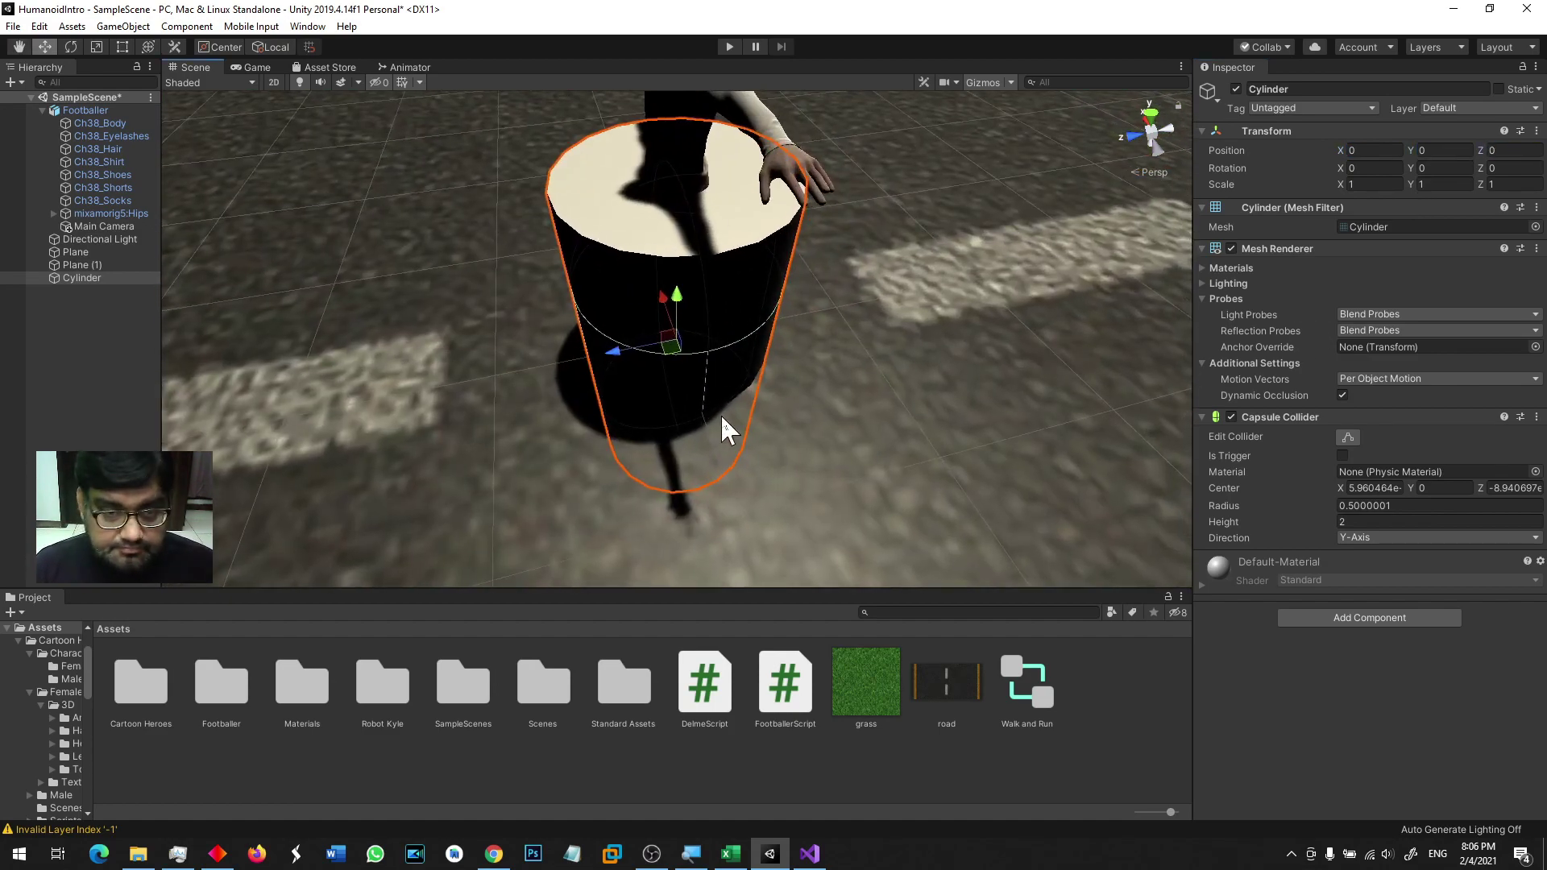
{"action": "key", "text": "e"}
{"action": "left_click_drag", "start_coordinate": [692, 400], "coordinate": [689, 270]}
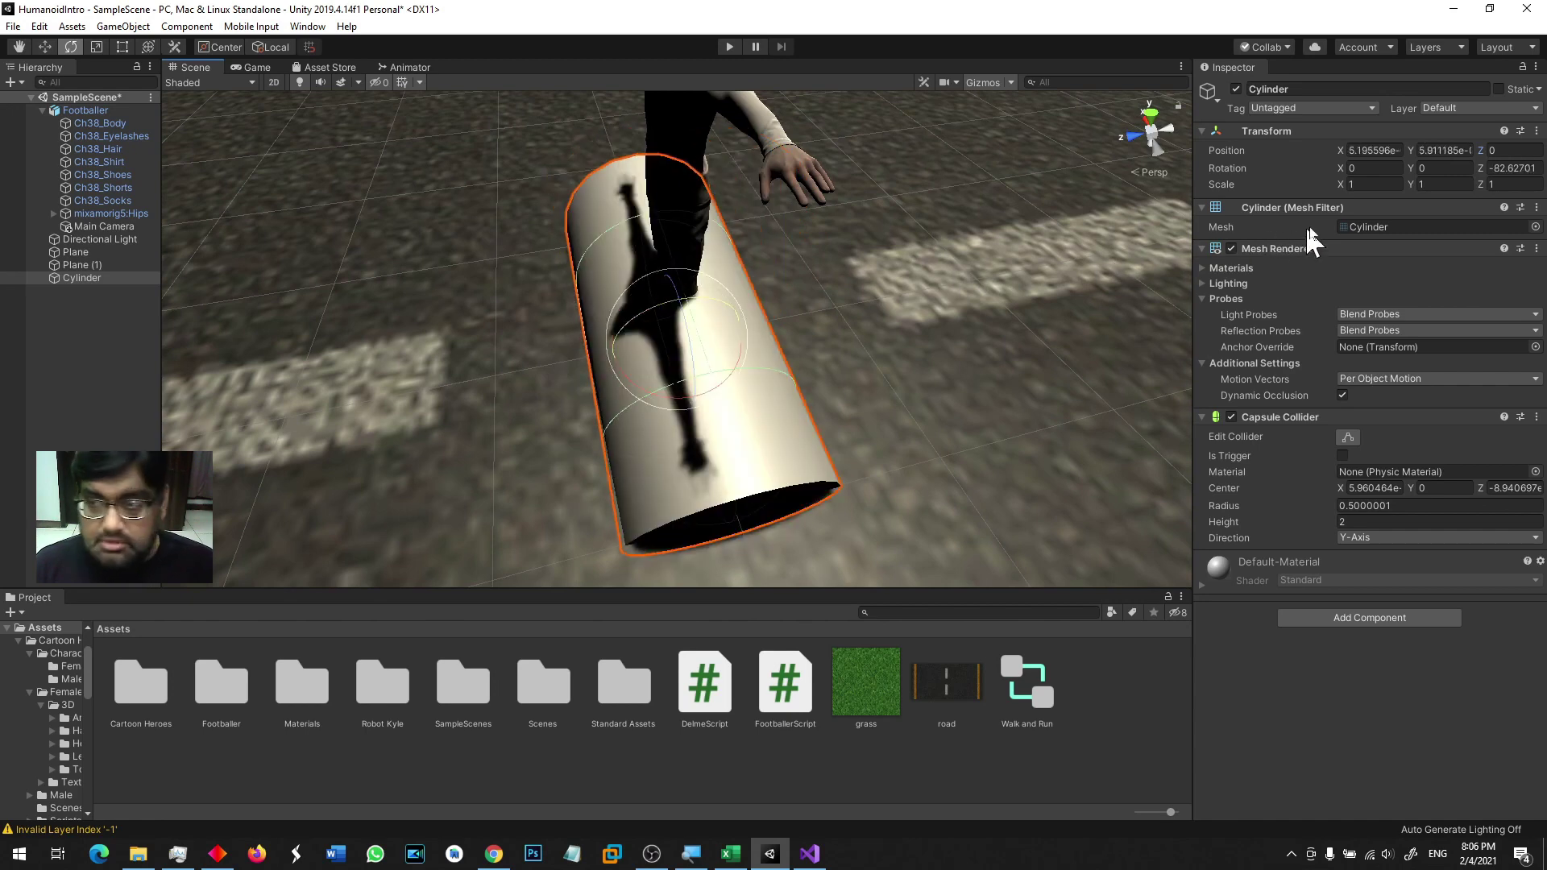
Step: Set the cylinder's Z rotation to 90 and slide it forward along the road
{"action": "left_click", "coordinate": [1528, 167]}
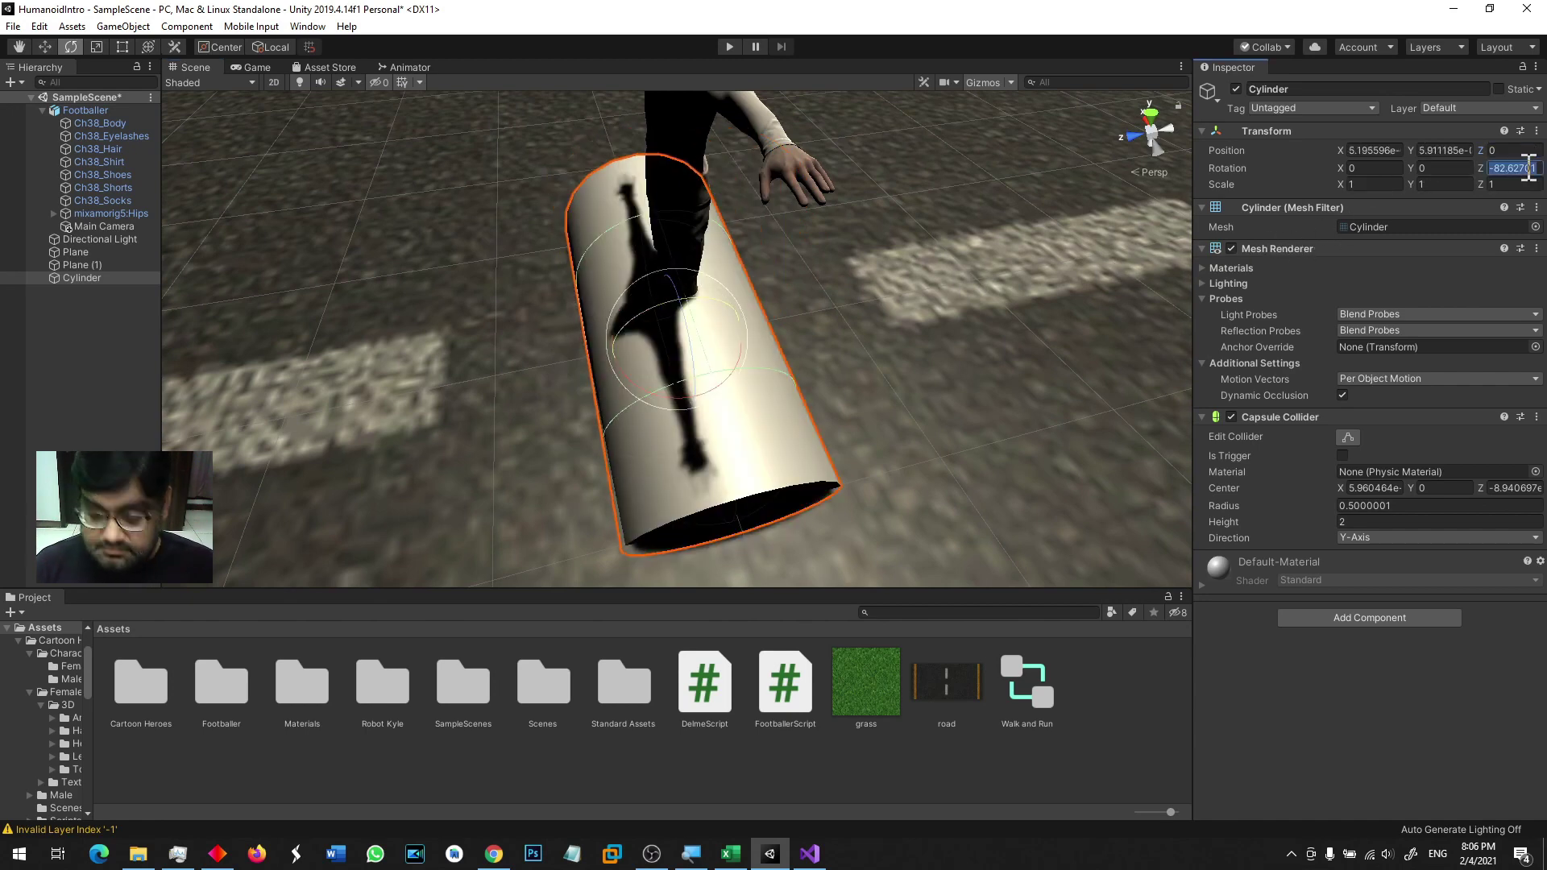
{"action": "type", "text": "90w"}
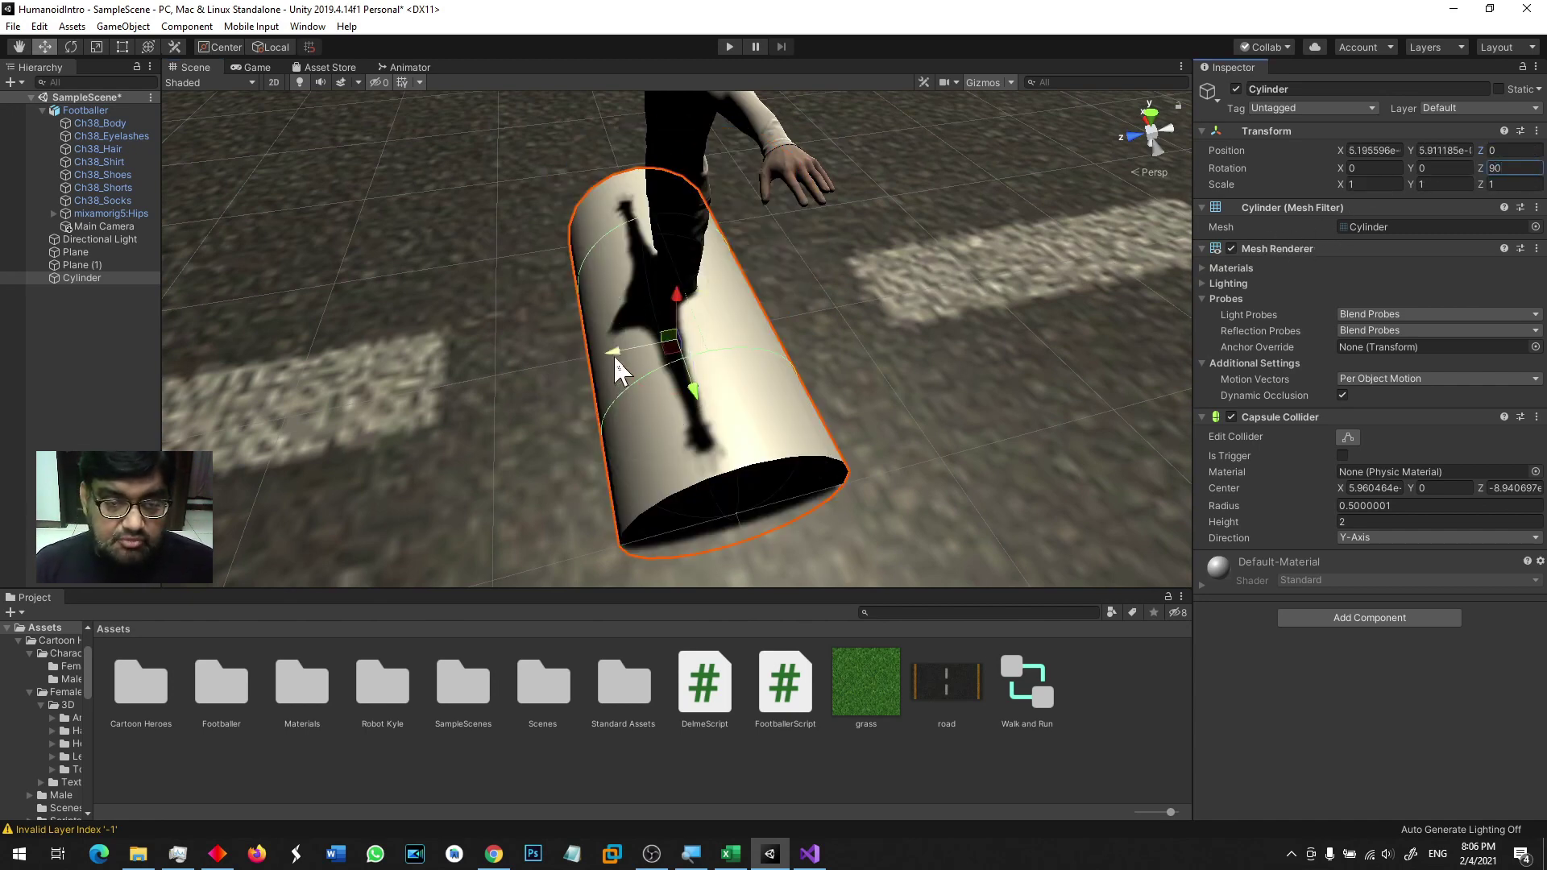
{"action": "left_click_drag", "start_coordinate": [615, 359], "coordinate": [214, 370]}
{"action": "scroll", "coordinate": [441, 345], "scroll_direction": "down", "scroll_amount": 5}
{"action": "left_click_drag", "start_coordinate": [456, 427], "coordinate": [544, 247], "text": "alt"}
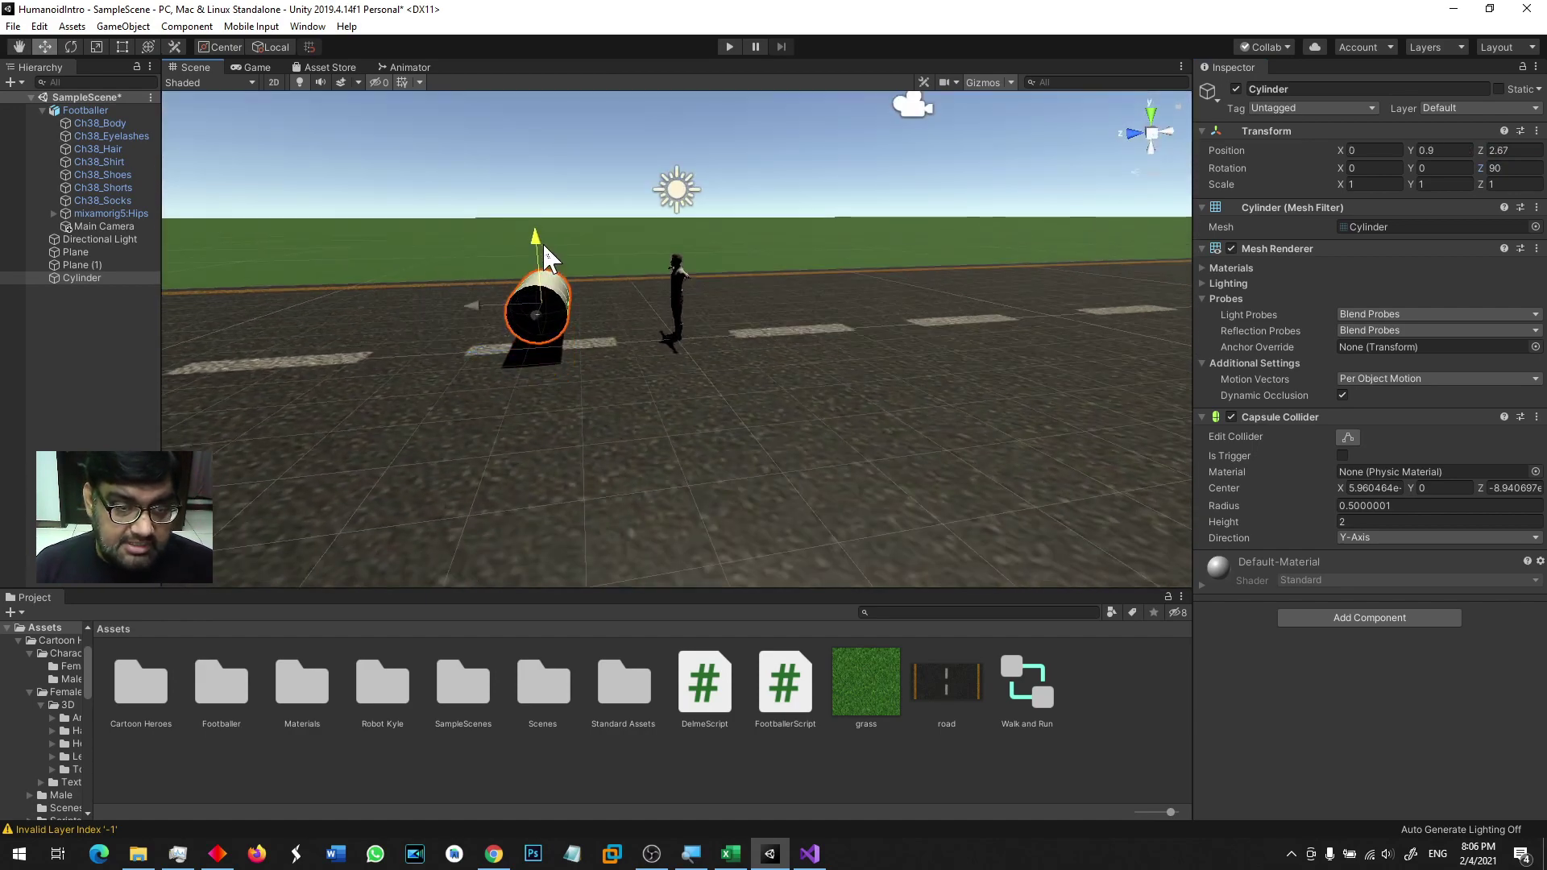
Step: Move the cylinder to Z 10.66 and lower it onto the road at Y 0.64
{"action": "key", "text": "f"}
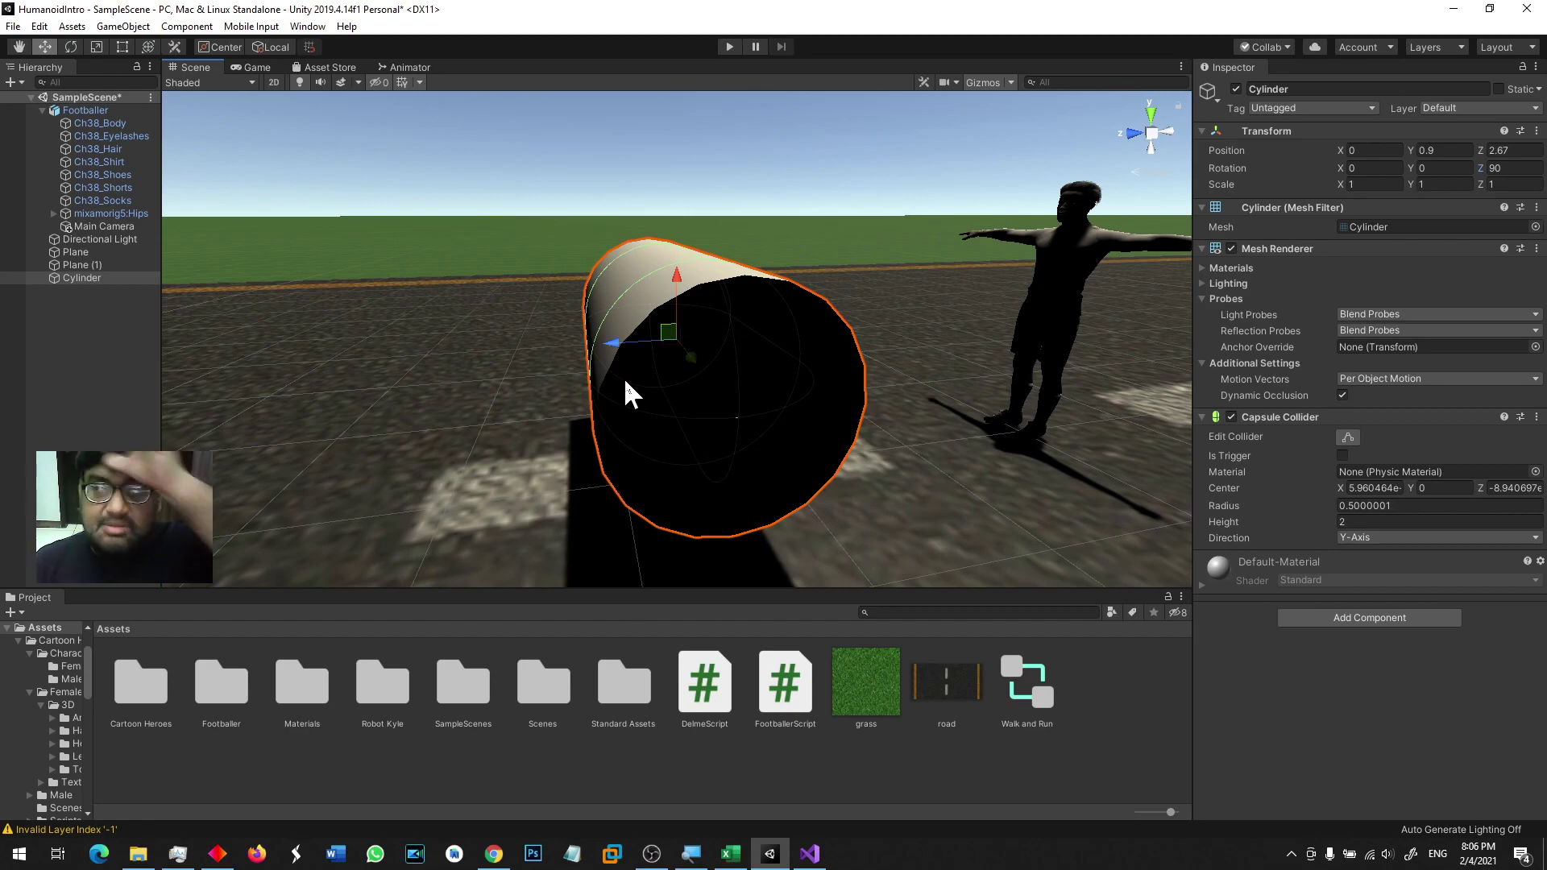
{"action": "scroll", "coordinate": [641, 402], "scroll_direction": "down", "scroll_amount": 5}
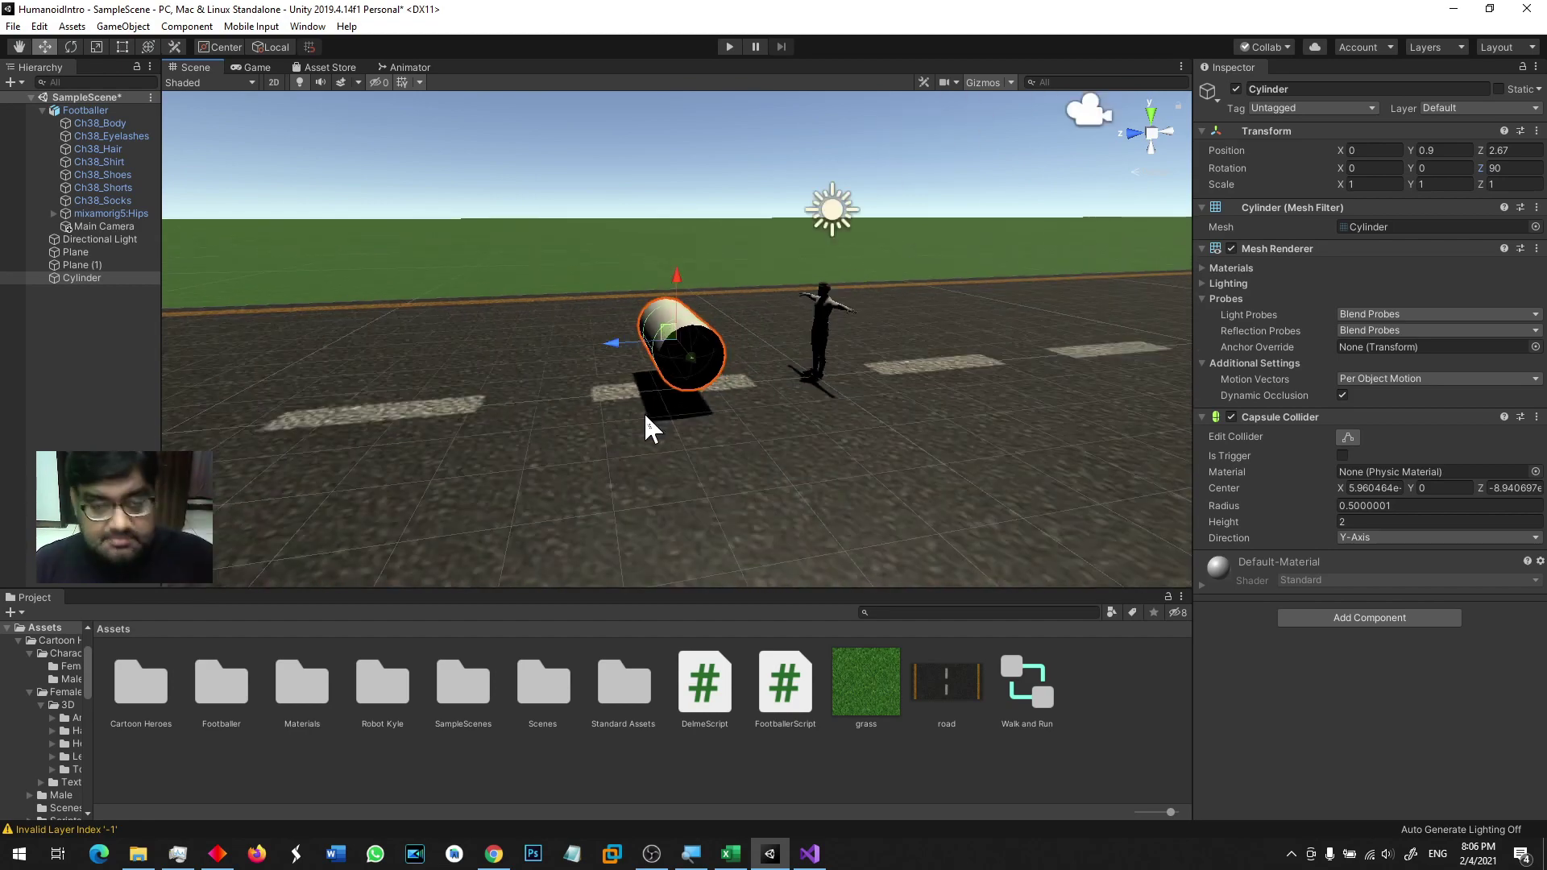
{"action": "left_click_drag", "start_coordinate": [790, 417], "coordinate": [681, 449], "text": "alt"}
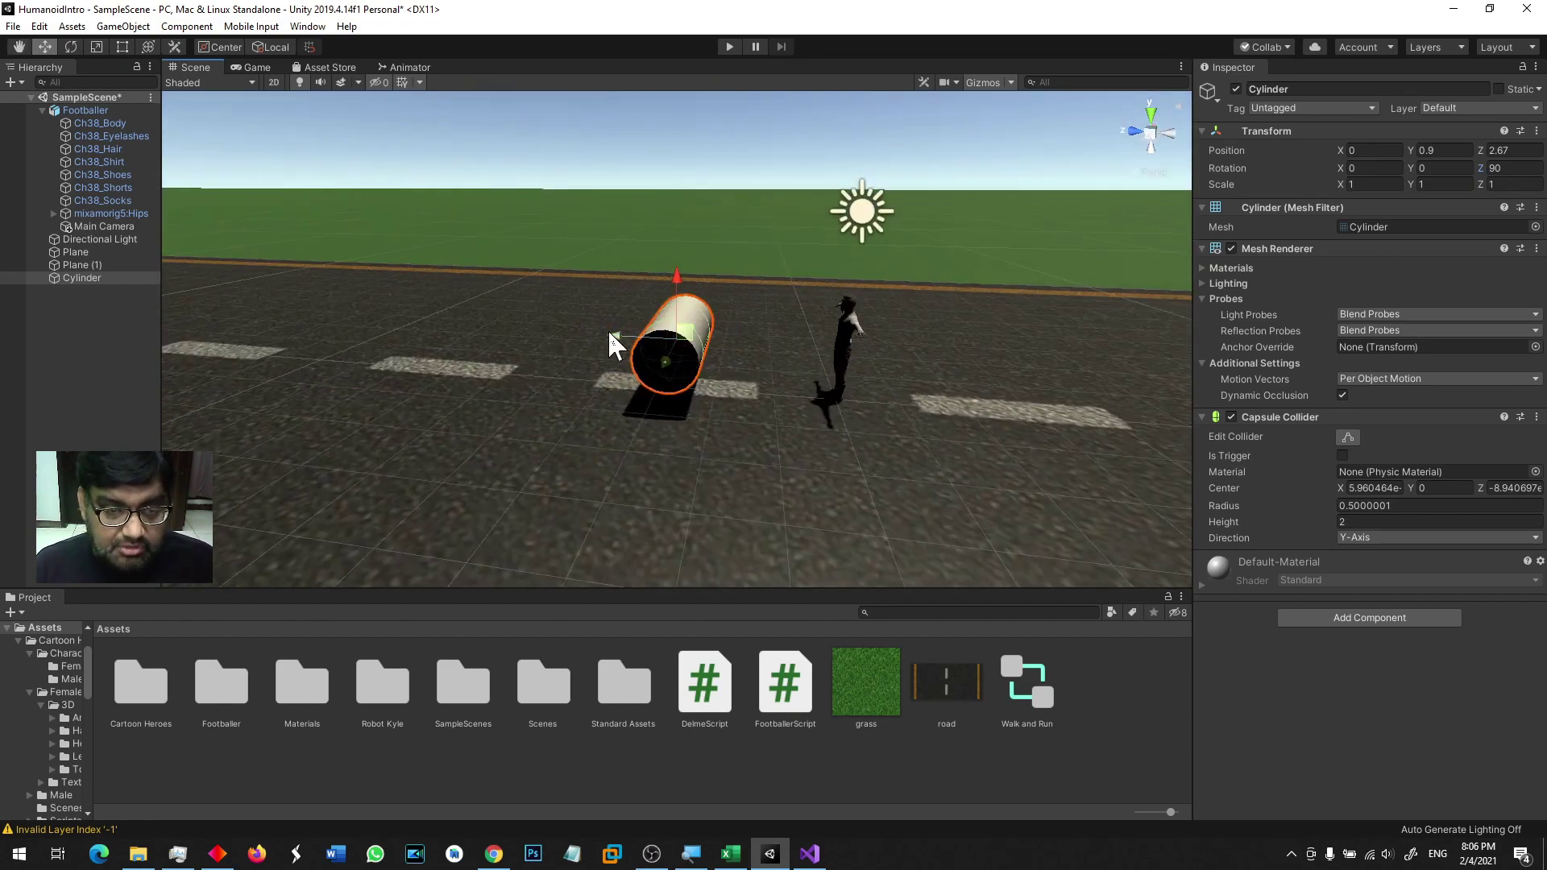
{"action": "left_click_drag", "start_coordinate": [609, 333], "coordinate": [156, 299]}
{"action": "key", "text": "f"}
{"action": "scroll", "coordinate": [657, 345], "scroll_direction": "down", "scroll_amount": 1}
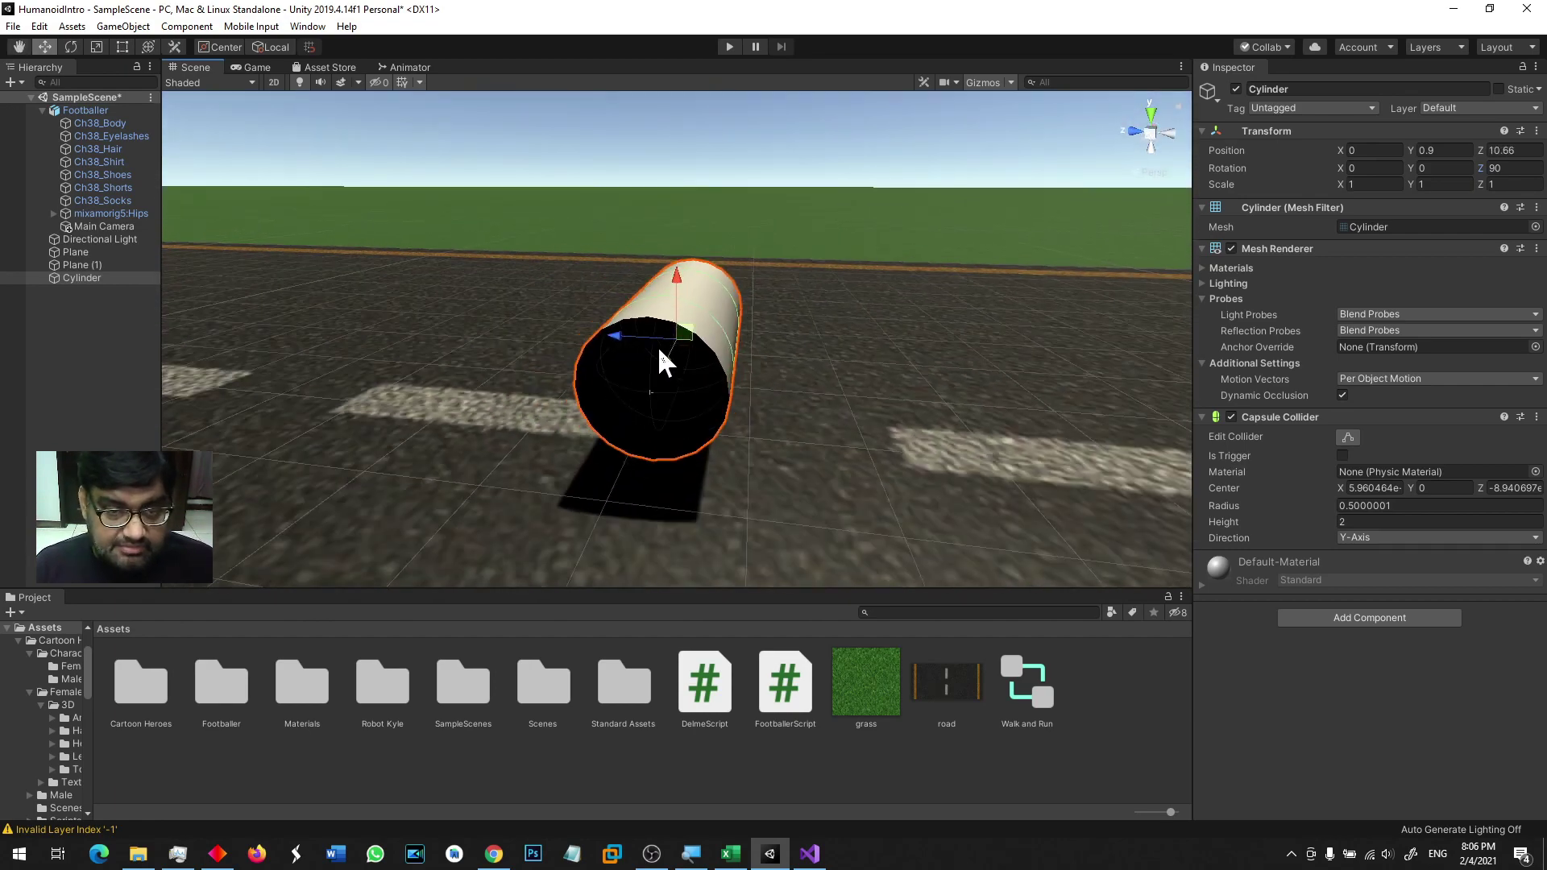
{"action": "scroll", "coordinate": [658, 346], "scroll_direction": "down", "scroll_amount": 1}
{"action": "left_click_drag", "start_coordinate": [679, 271], "coordinate": [680, 299]}
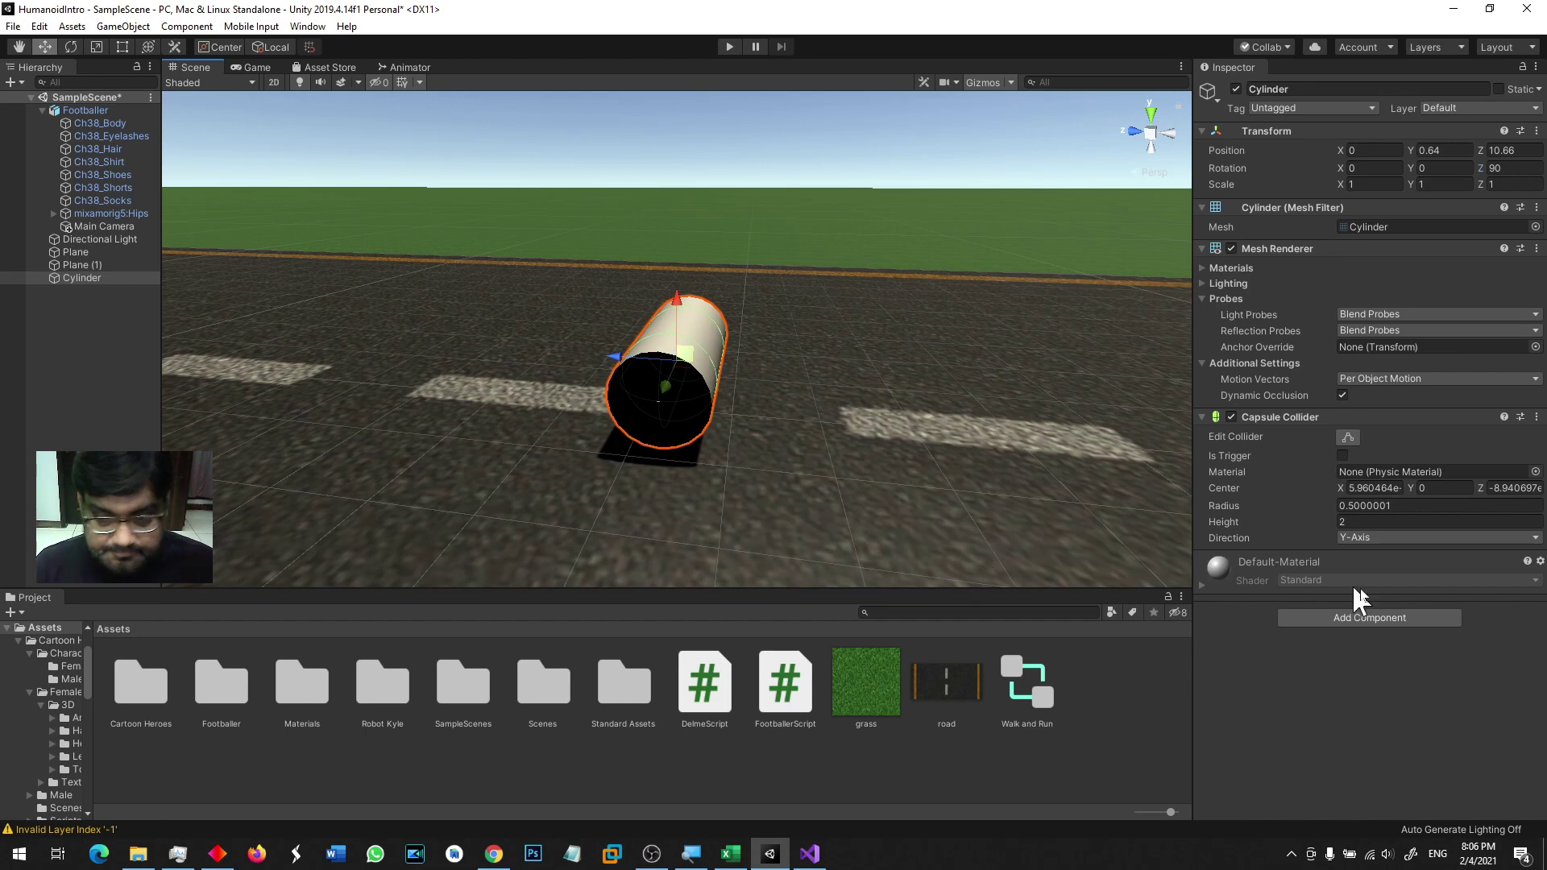
{"action": "left_click", "coordinate": [1302, 618]}
Step: Create a new script named DrumScript and attach it to the cylinder
{"action": "type", "text": "Drum"}
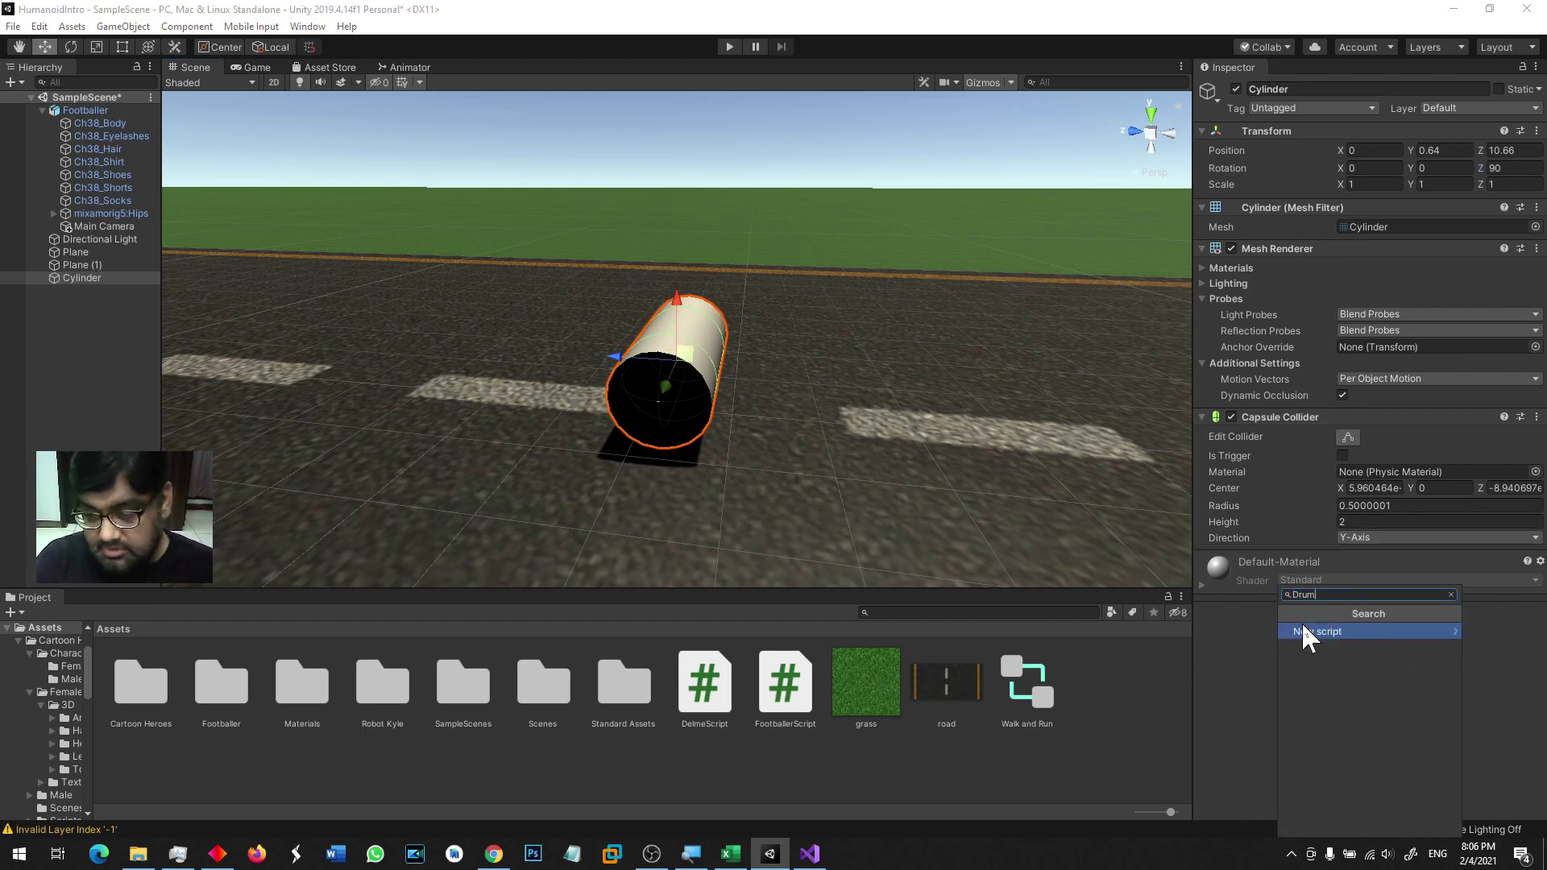
{"action": "type", "text": "Script"}
{"action": "key", "text": "Return"}
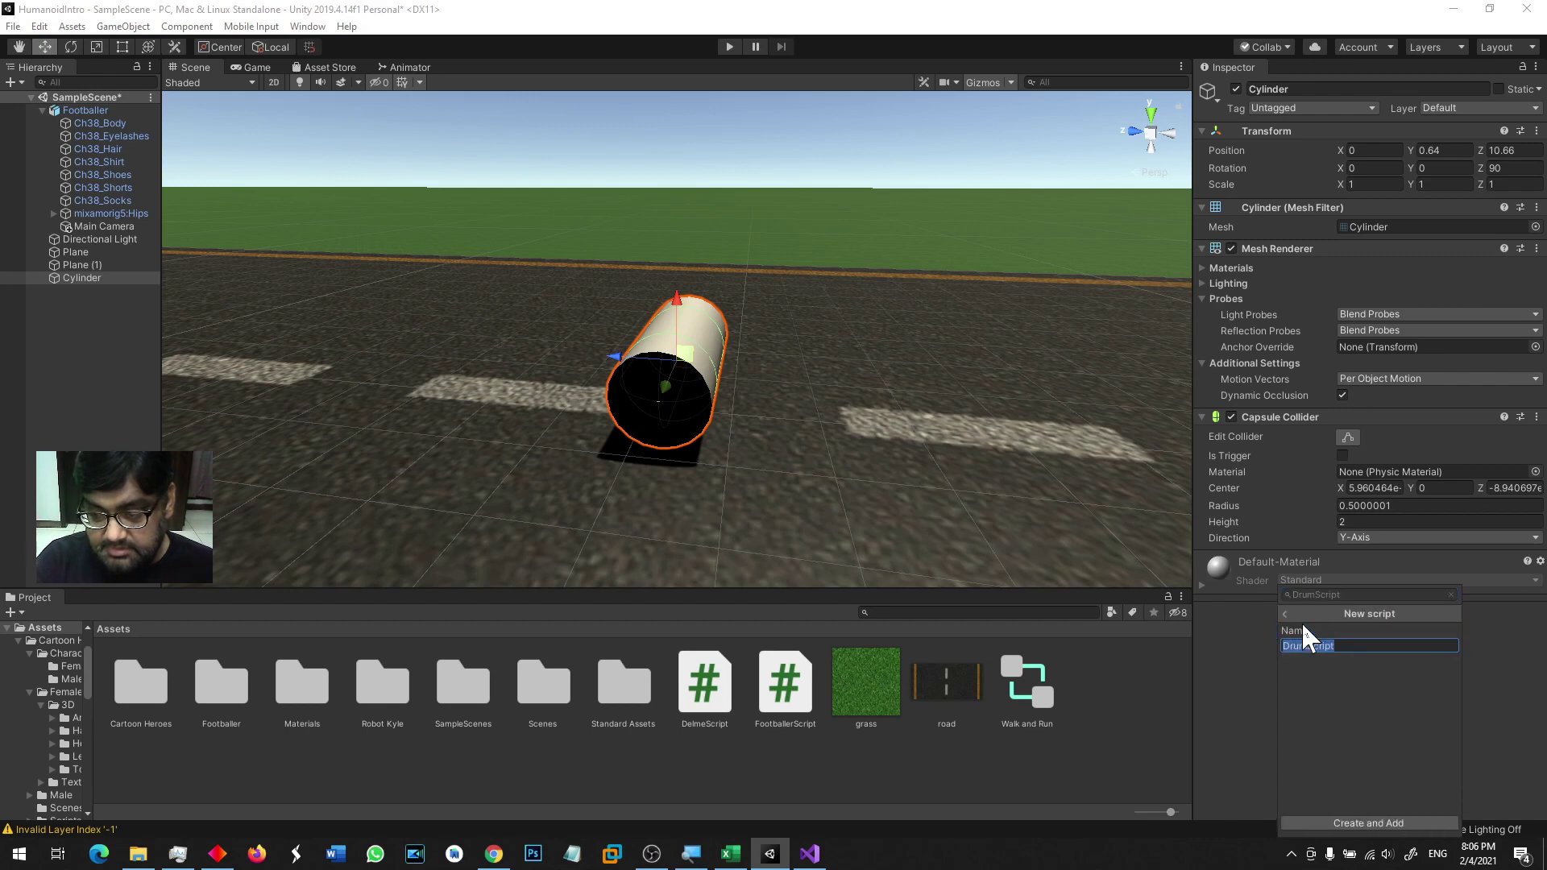
{"action": "key", "text": "Return"}
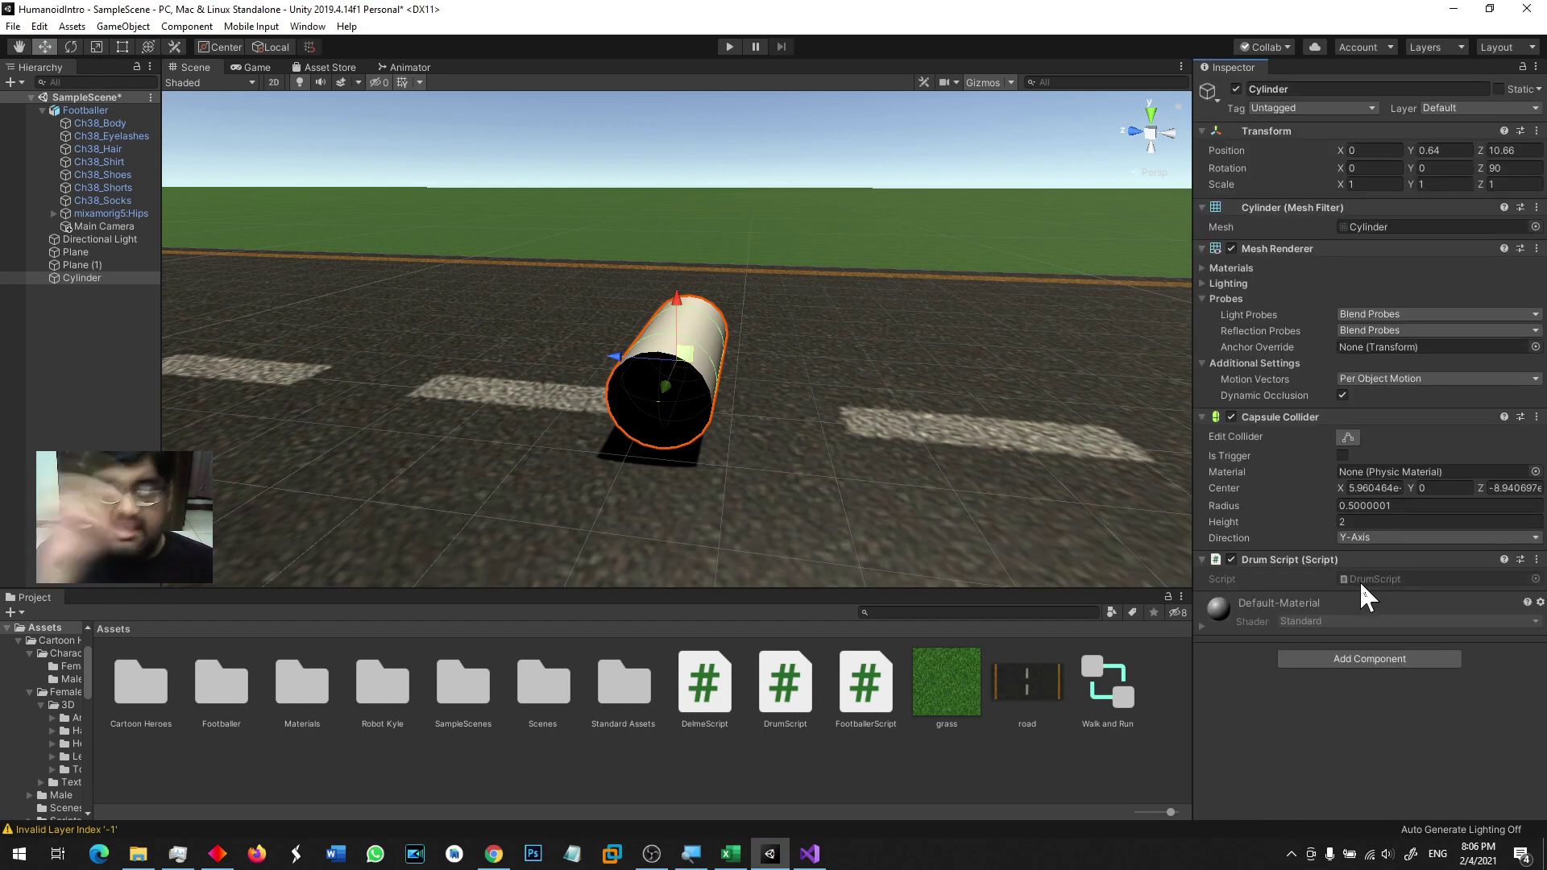
Step: Add transform.Rotate(0, 0.01f, 0); to DrumScript's Update and save
{"action": "double_click", "coordinate": [1360, 581]}
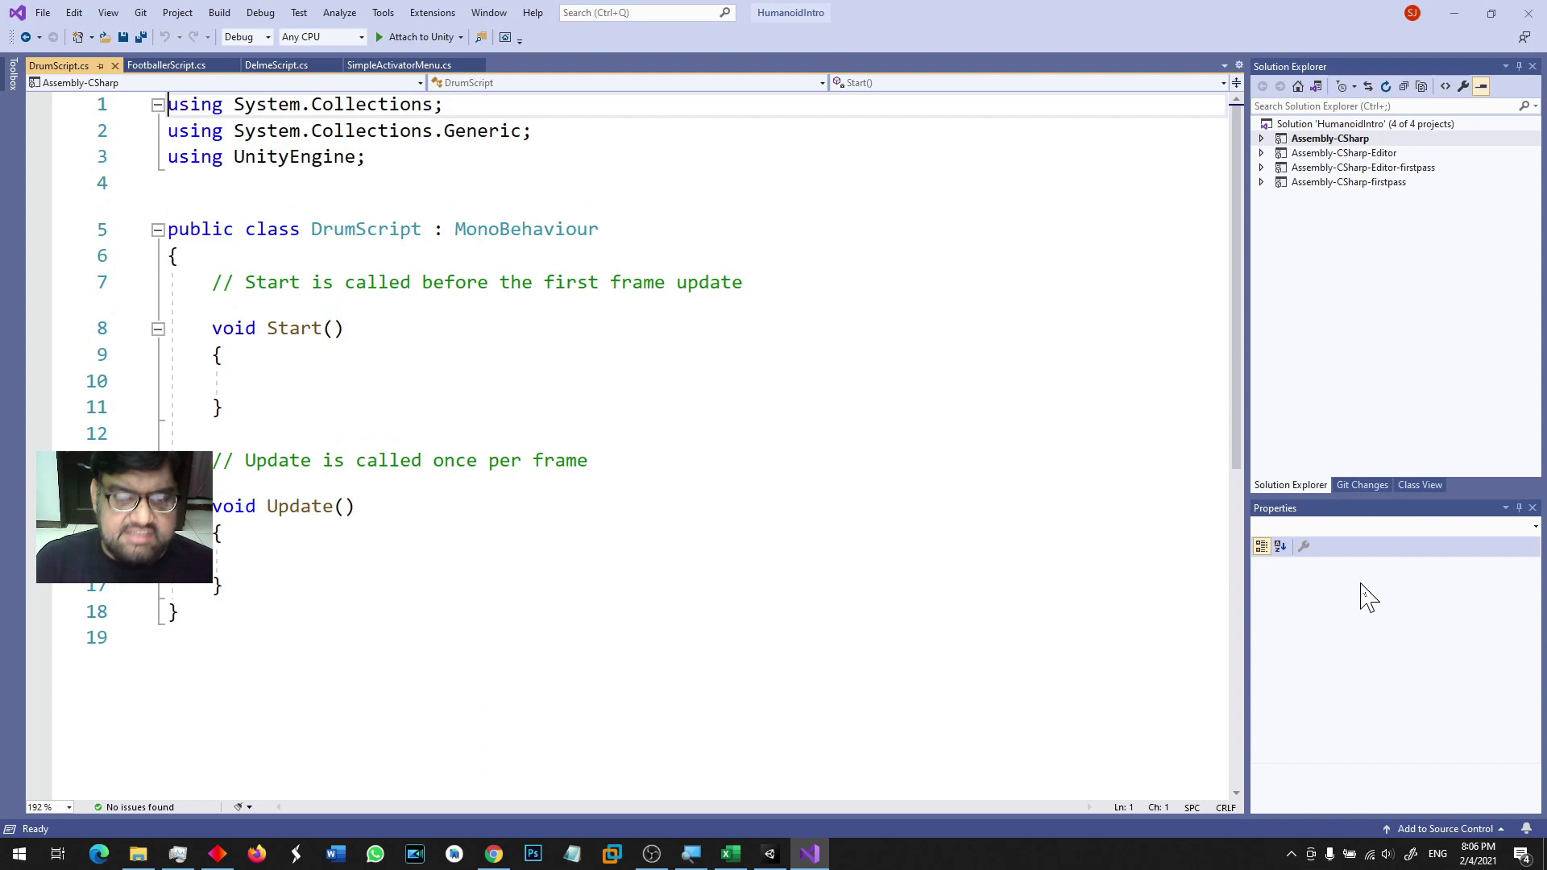
{"action": "left_click", "coordinate": [306, 559]}
{"action": "type", "text": "transform."}
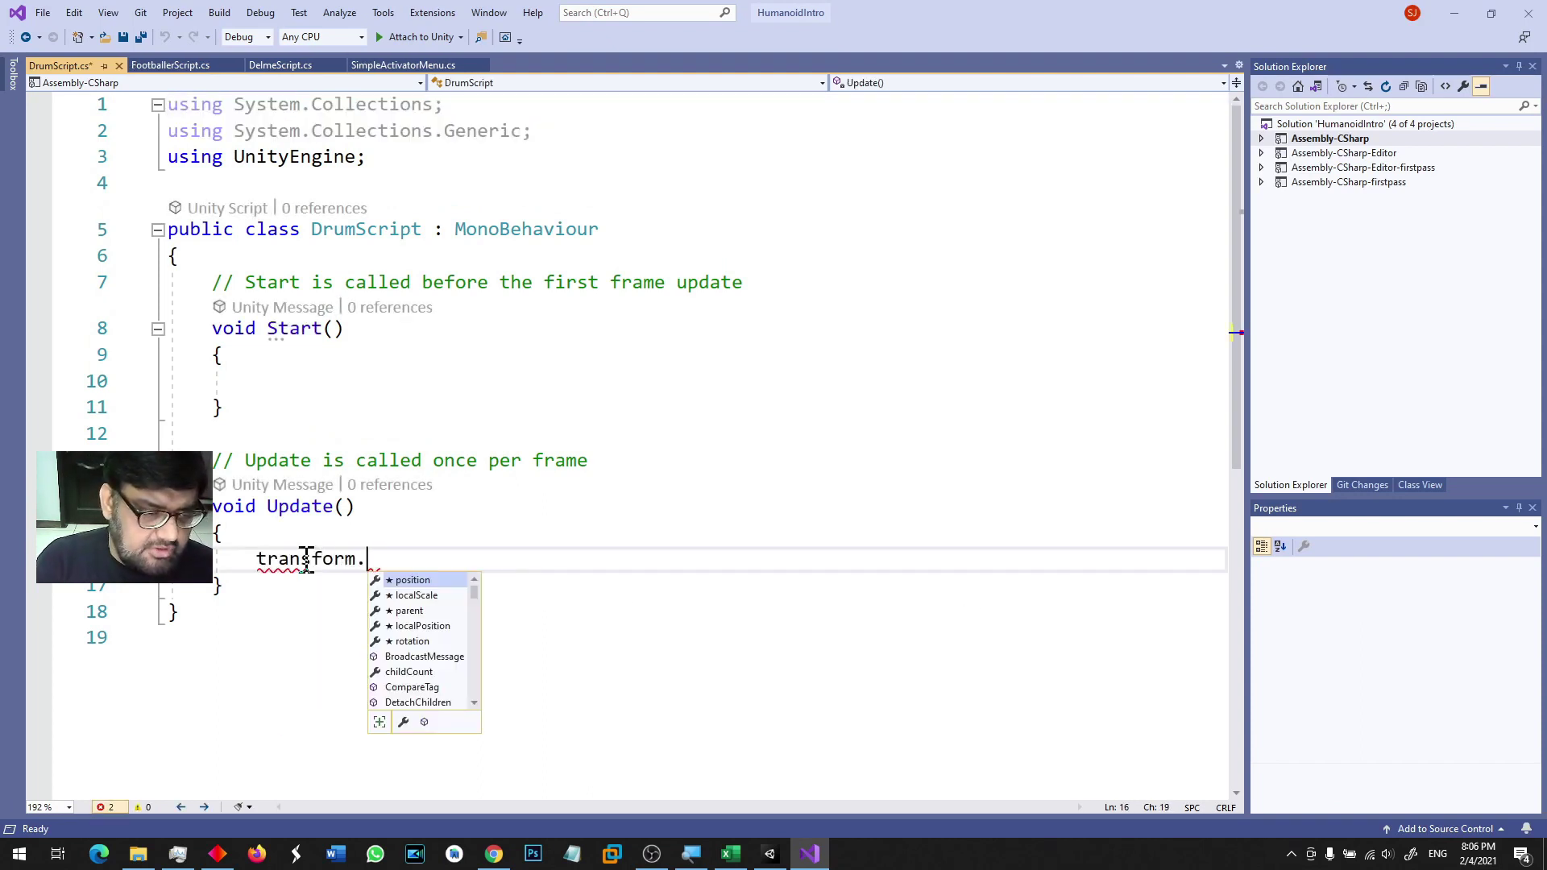
{"action": "type", "text": "Rotate(0, "}
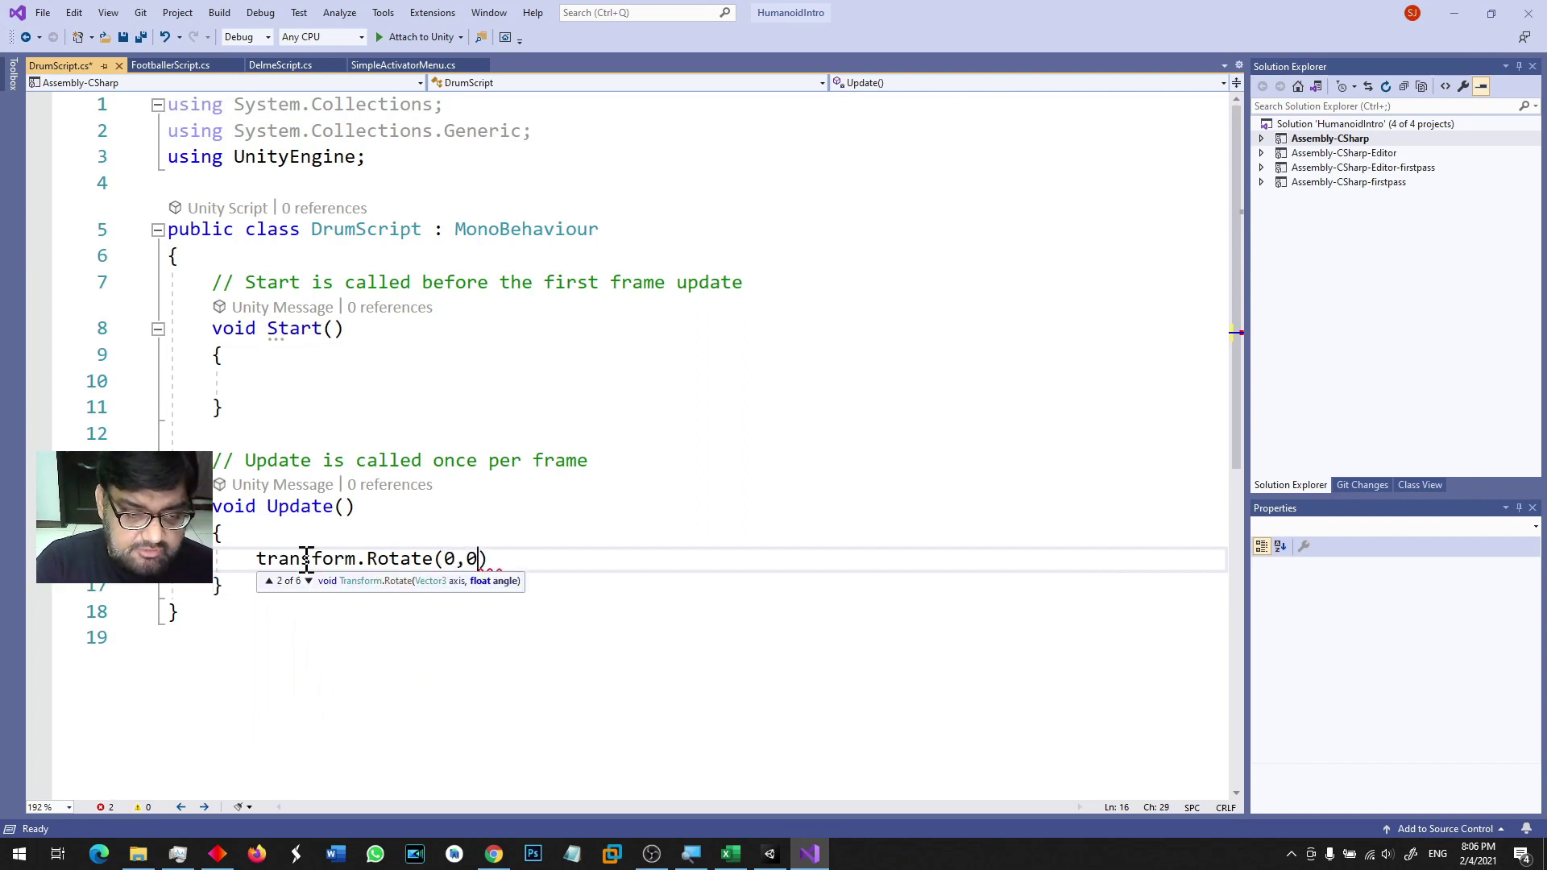
{"action": "type", "text": "0.01f, 0);"}
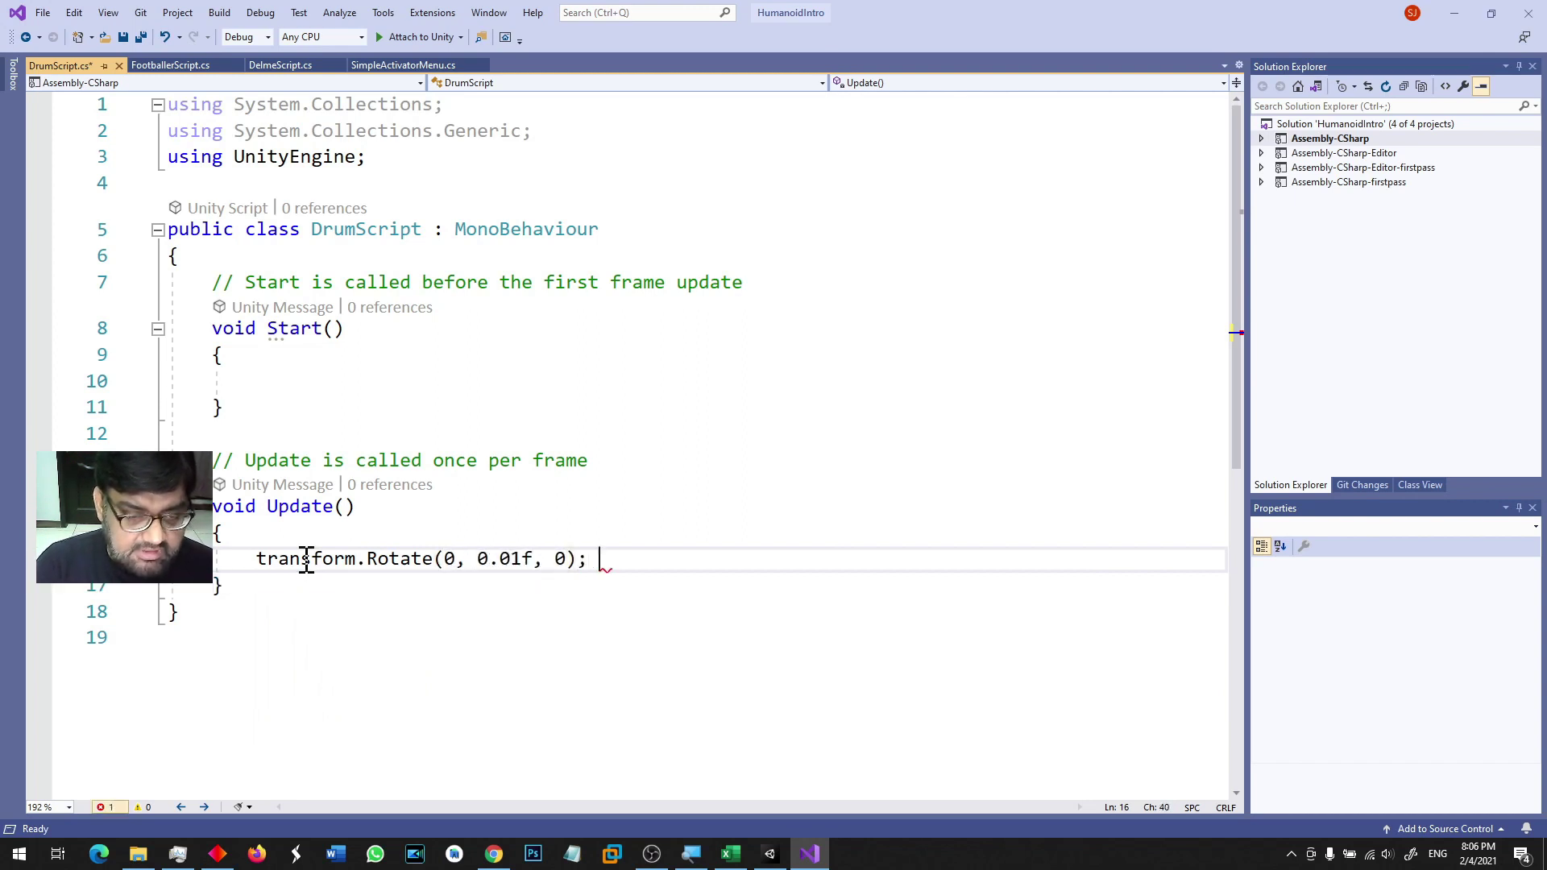
{"action": "key", "text": "ctrl+s"}
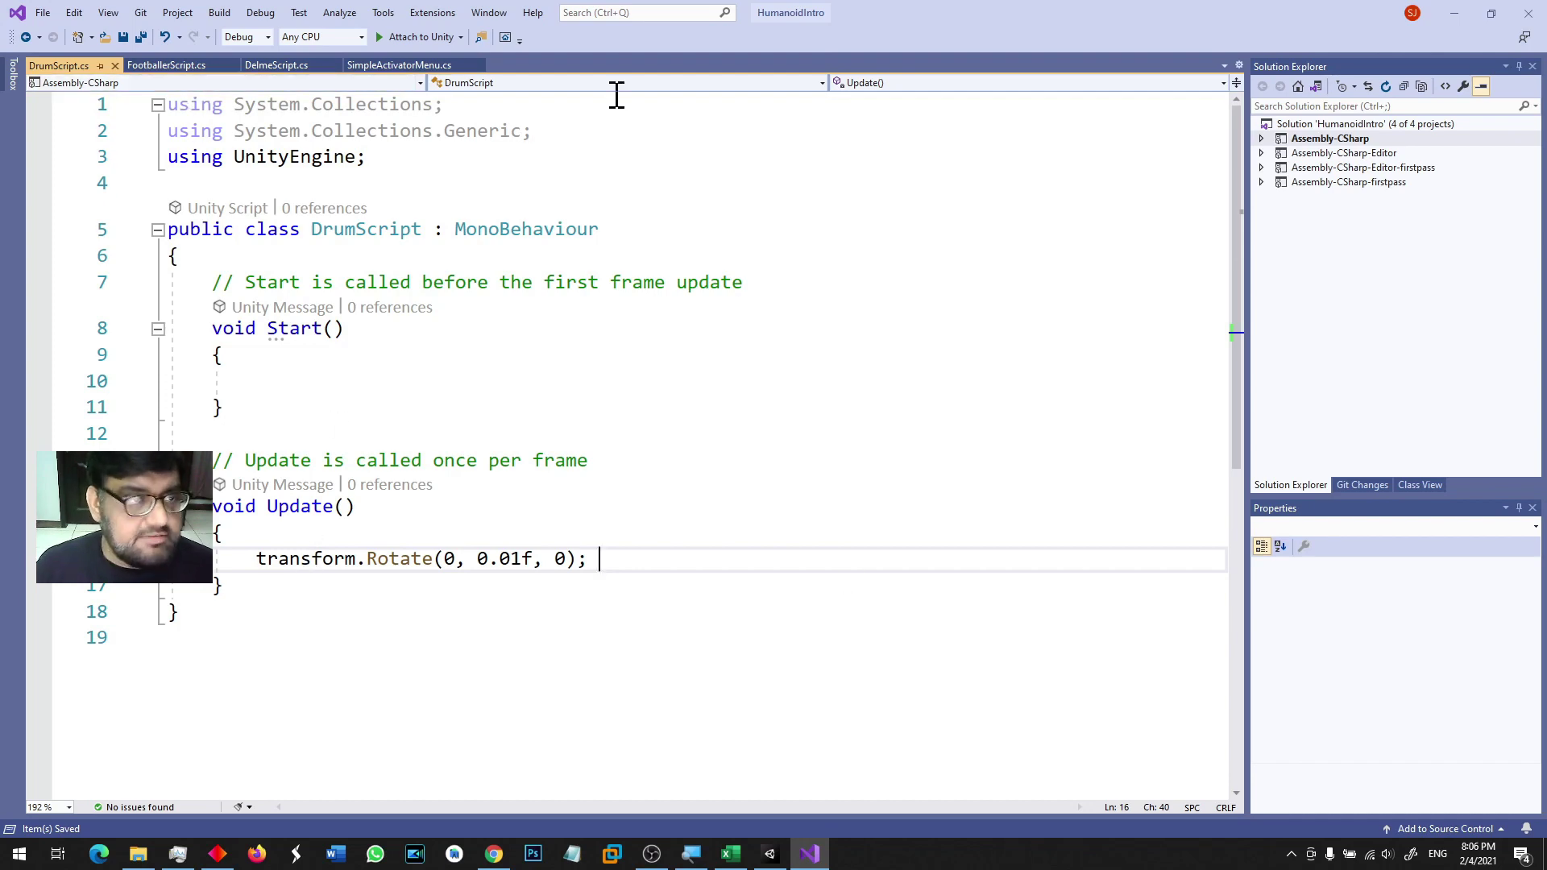
{"action": "left_click", "coordinate": [770, 854]}
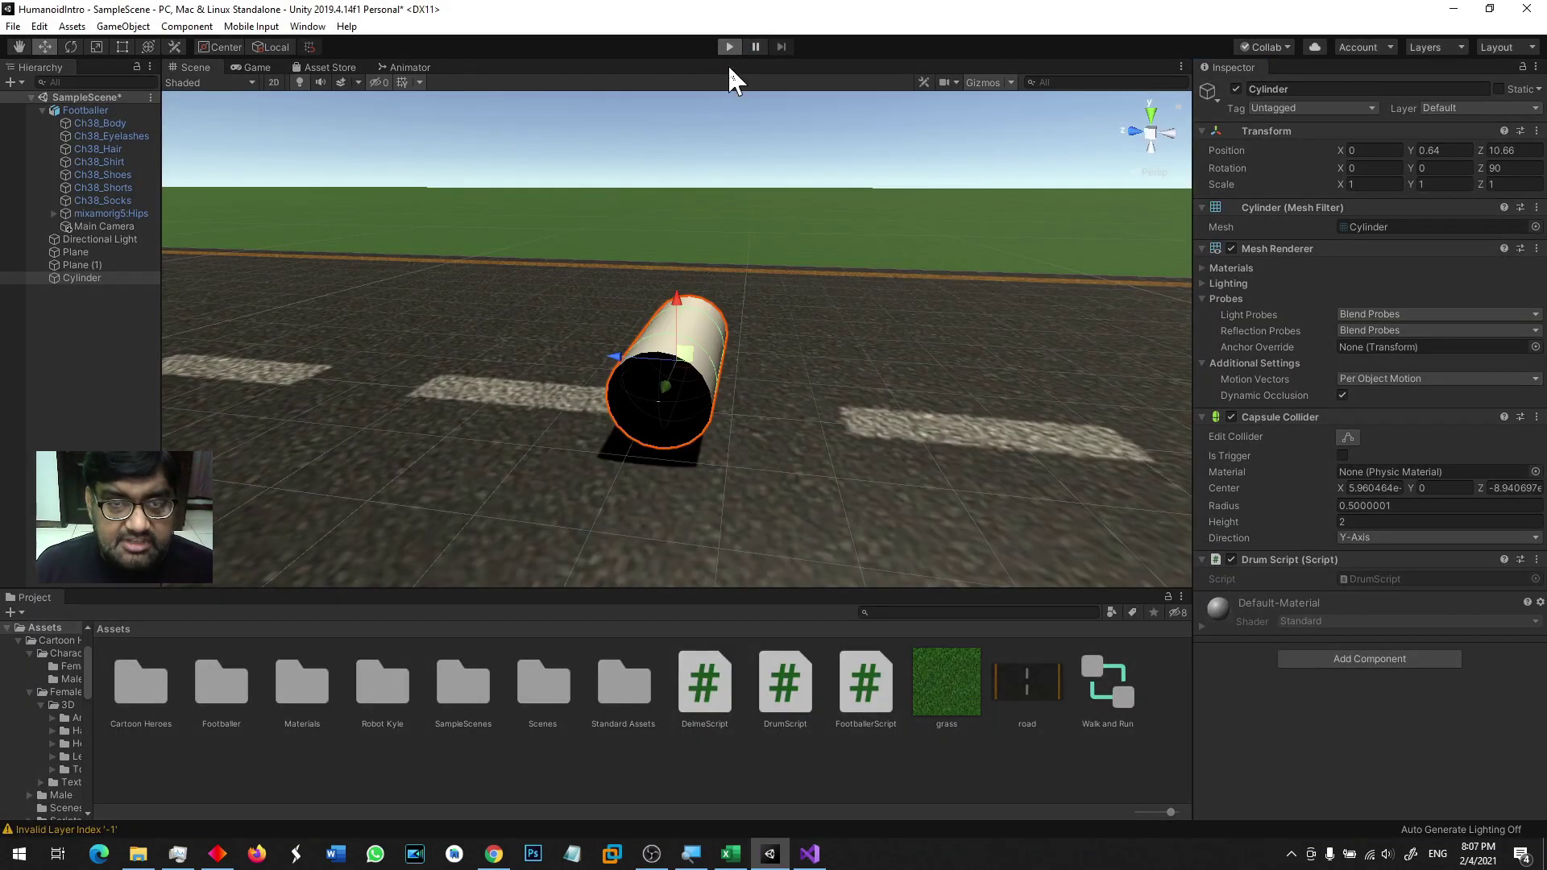
Step: Run the scene, watch the drum rotate in Scene view, stop, and reopen DrumScript
{"action": "key", "text": "ctrl+p"}
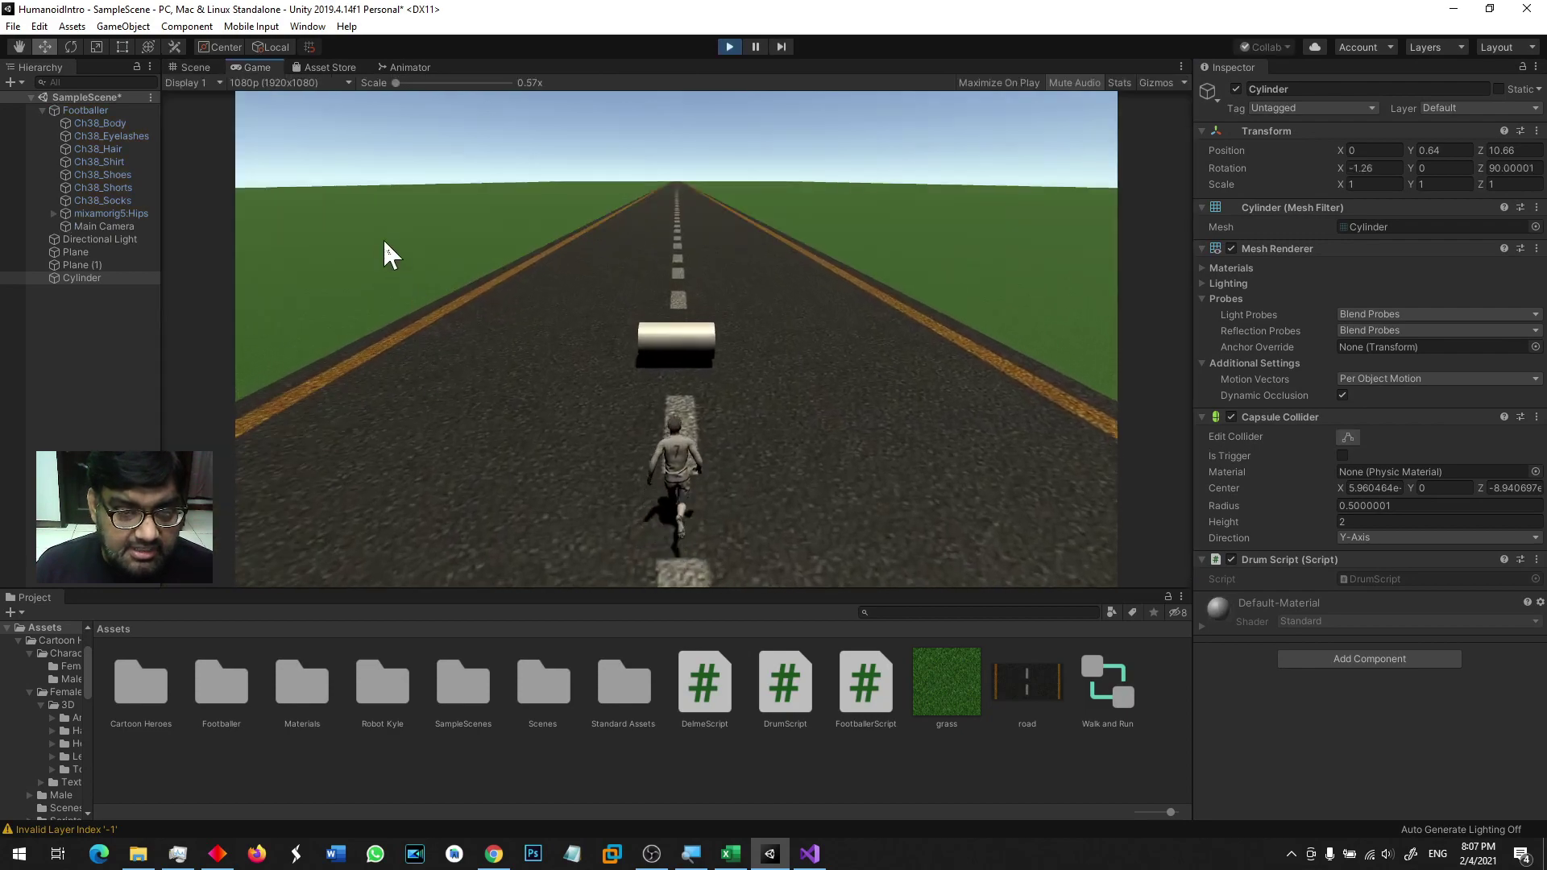
{"action": "left_click", "coordinate": [206, 70]}
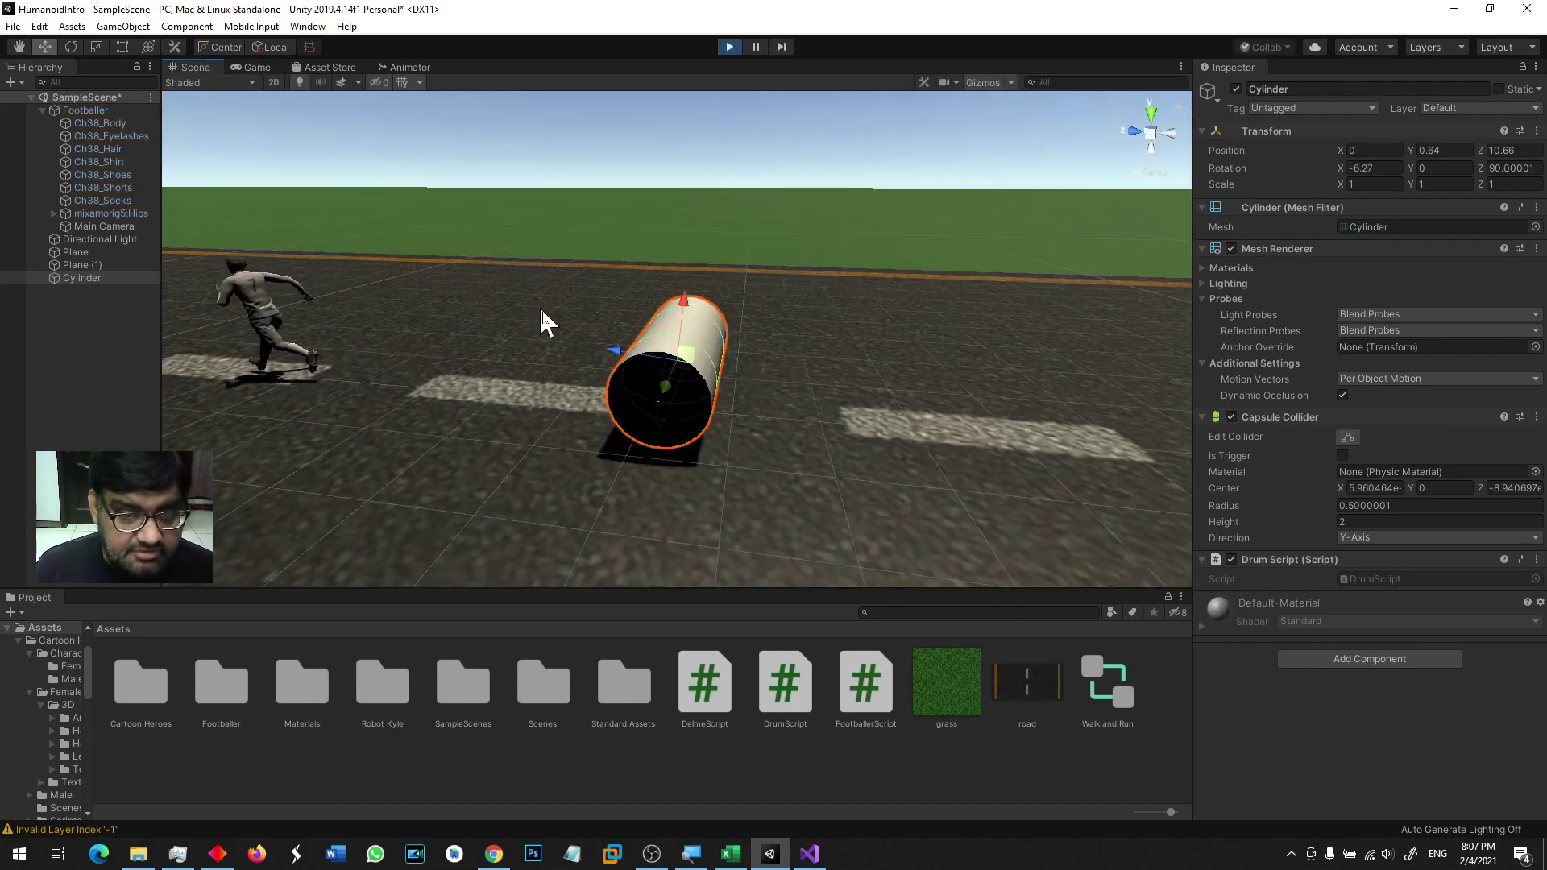
{"action": "scroll", "coordinate": [660, 436], "scroll_direction": "up", "scroll_amount": 3}
{"action": "scroll", "coordinate": [661, 437], "scroll_direction": "down", "scroll_amount": 2}
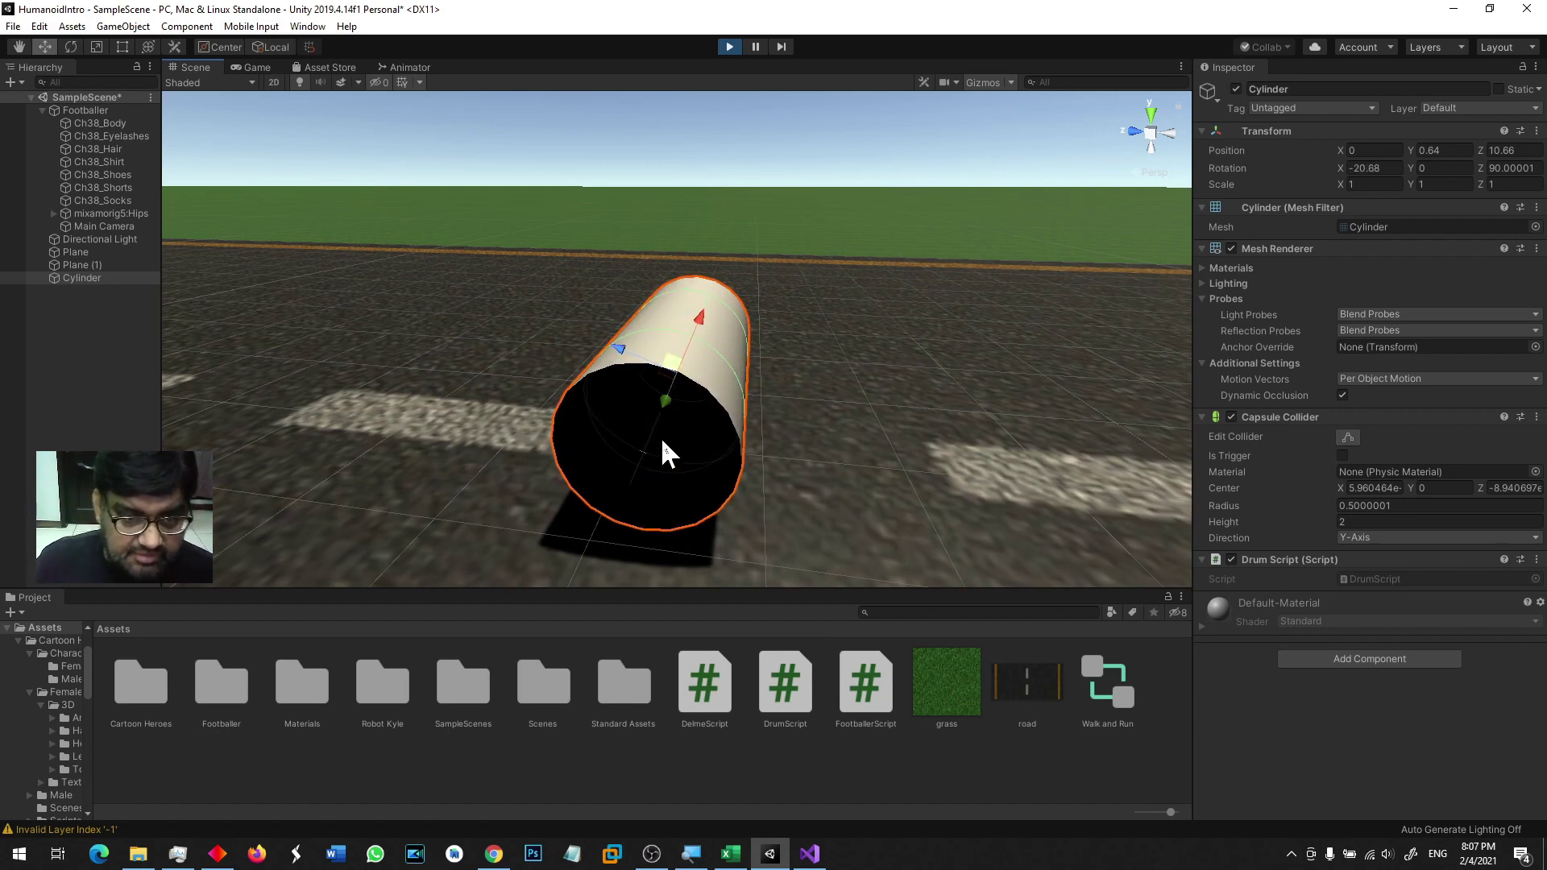
{"action": "left_click", "coordinate": [728, 46]}
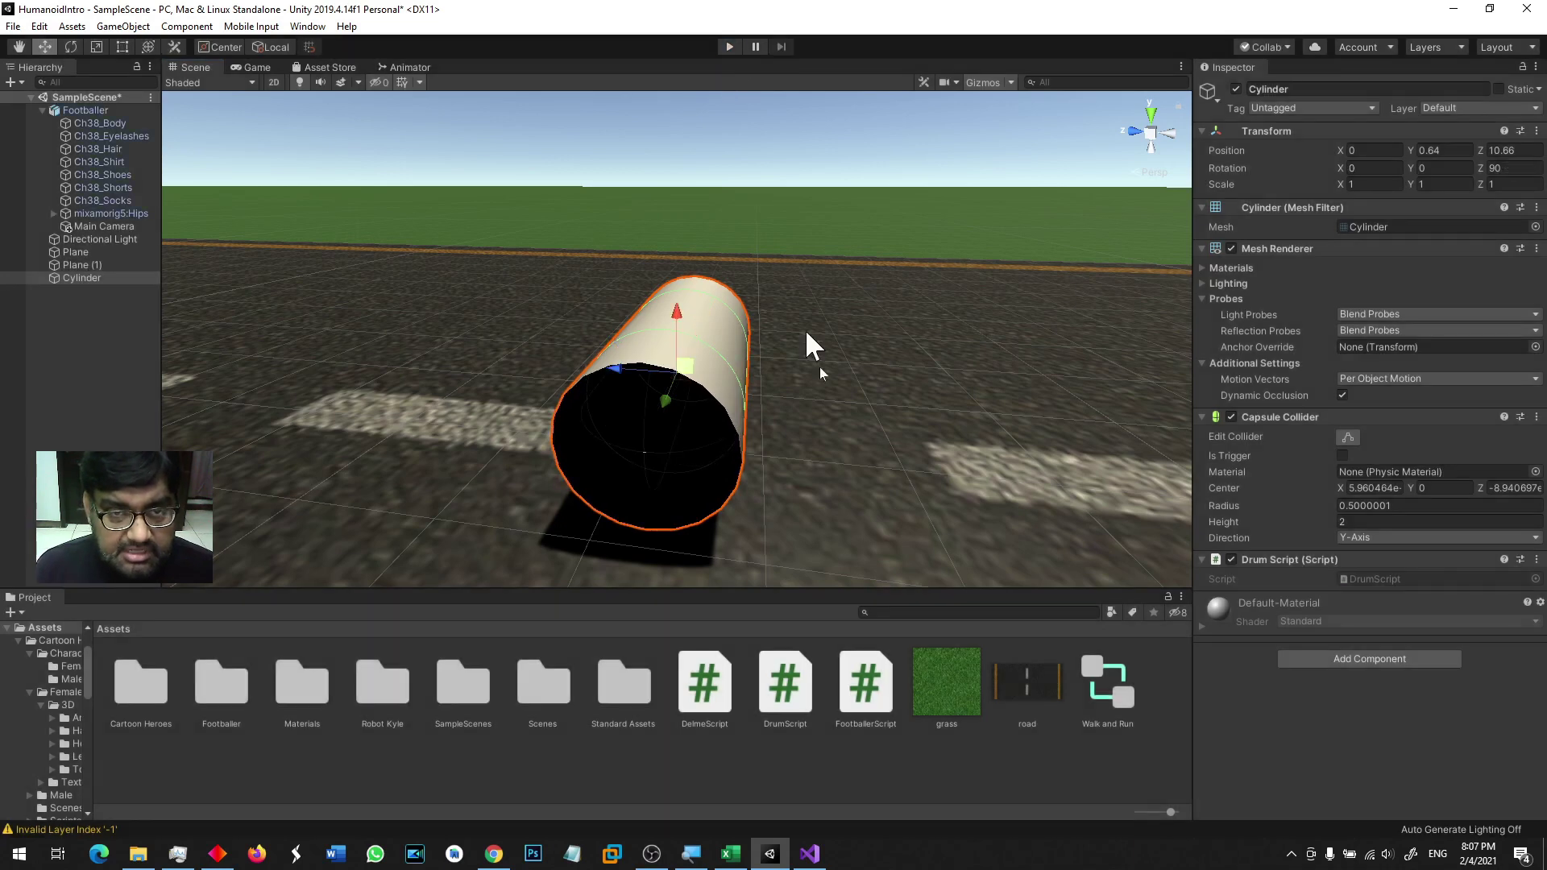
{"action": "left_click", "coordinate": [820, 860]}
Step: Change the drum's Rotate amount to 0.1f, then run and stop the scene in Unity
{"action": "left_click", "coordinate": [501, 559]}
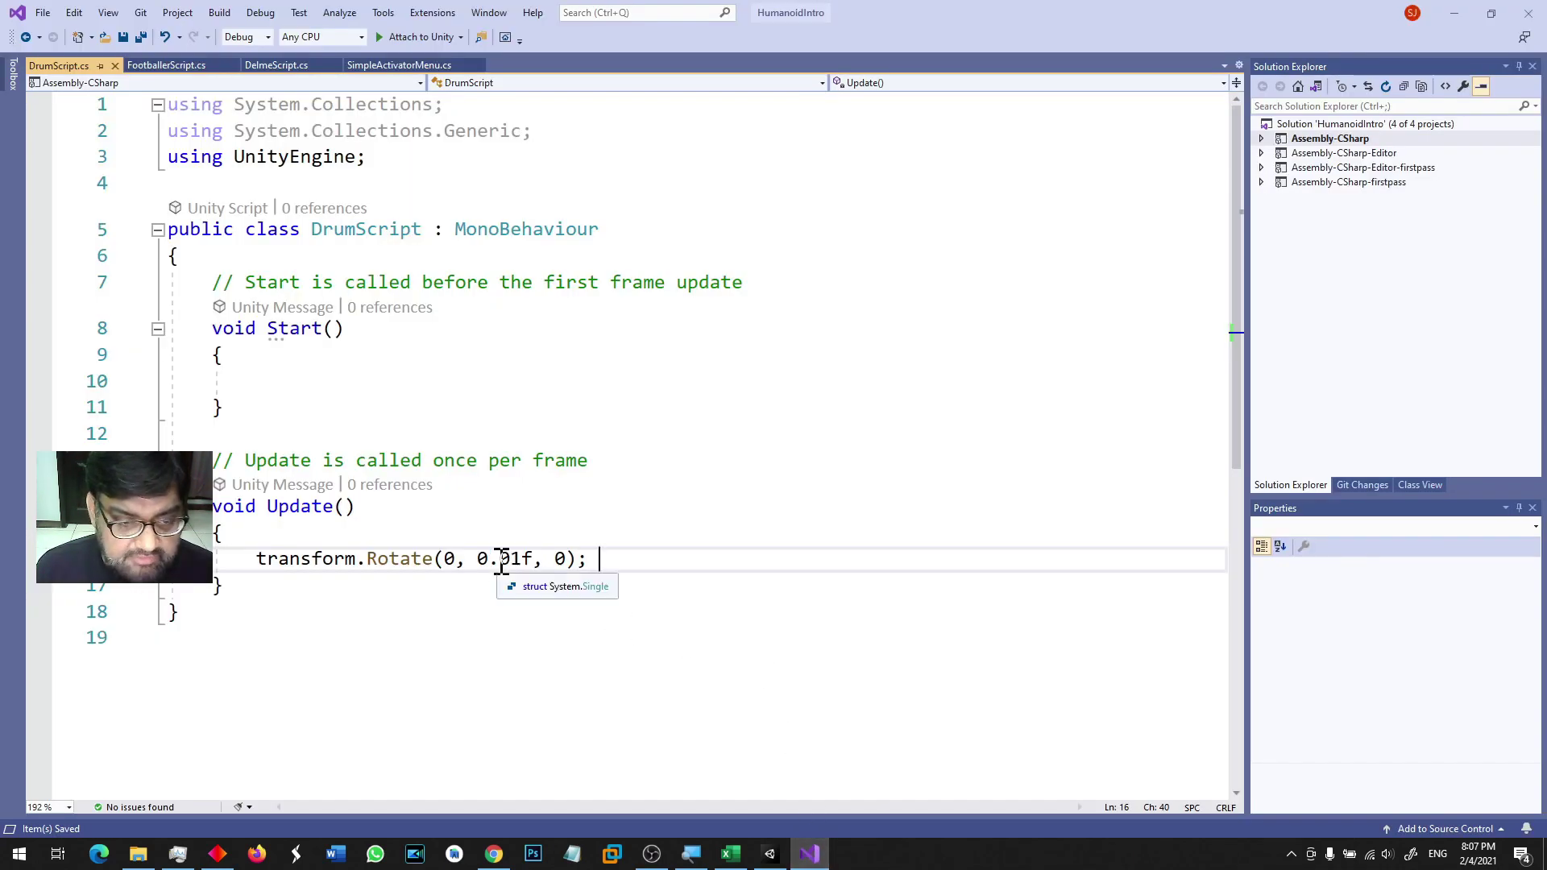
{"action": "key", "text": "Delete"}
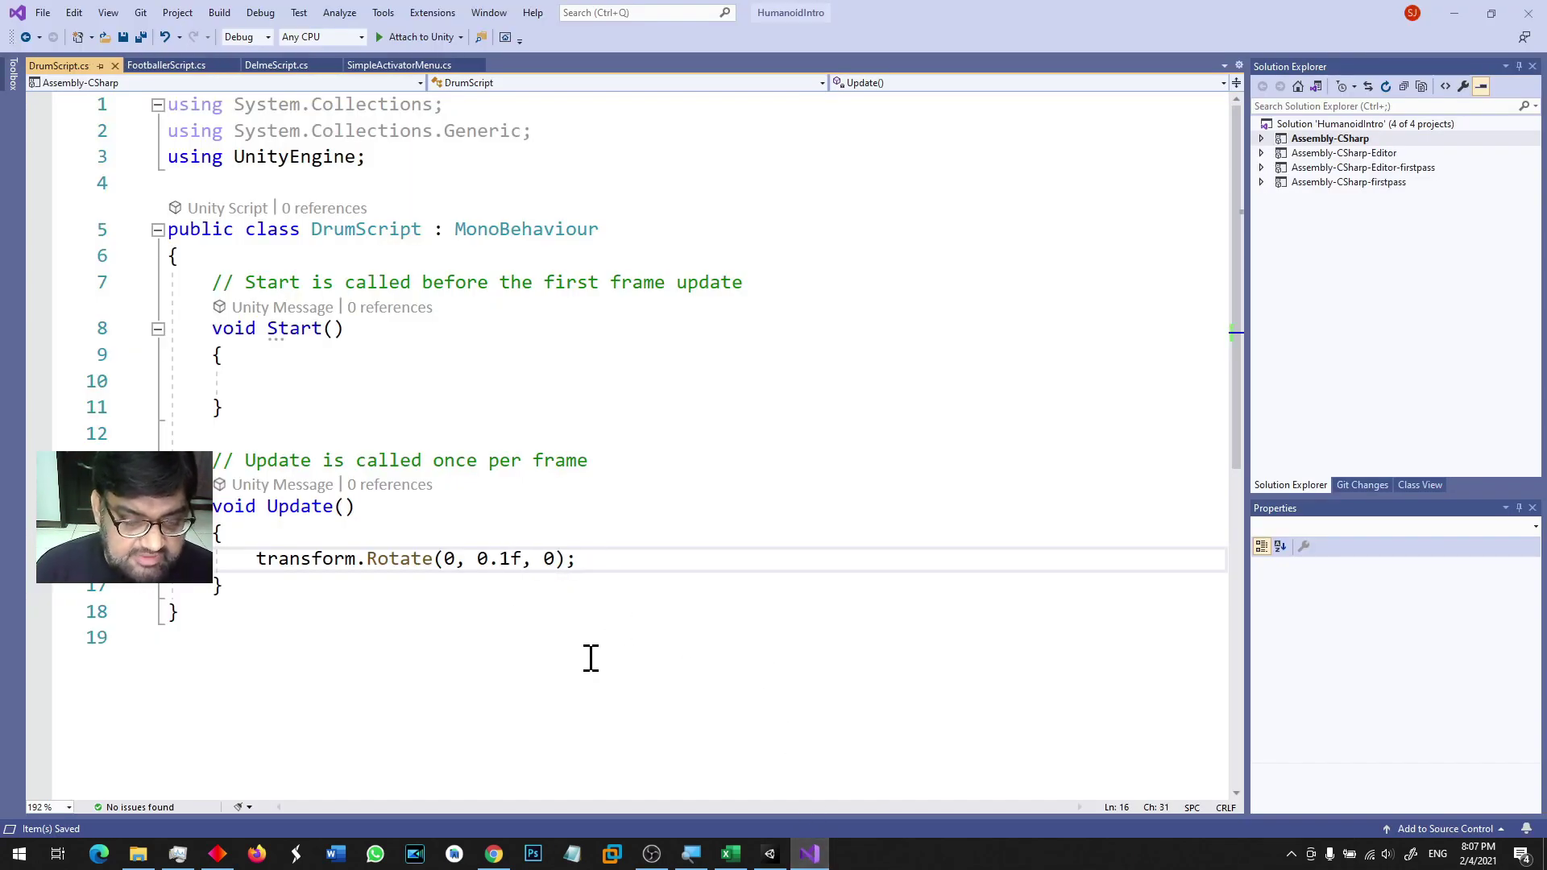
{"action": "left_click", "coordinate": [769, 854]}
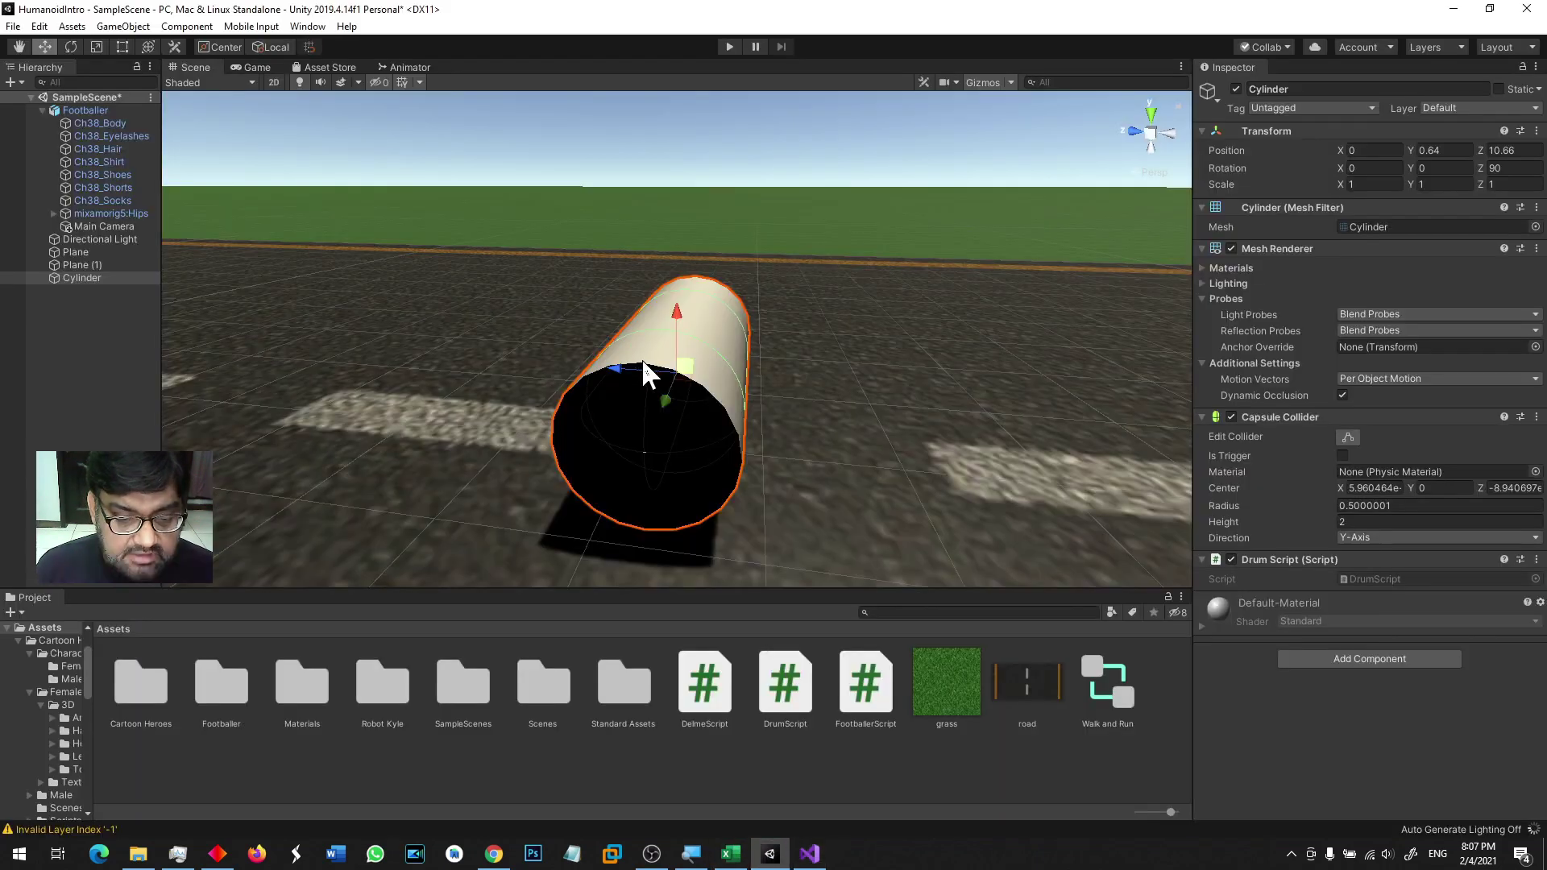
{"action": "left_click", "coordinate": [730, 46]}
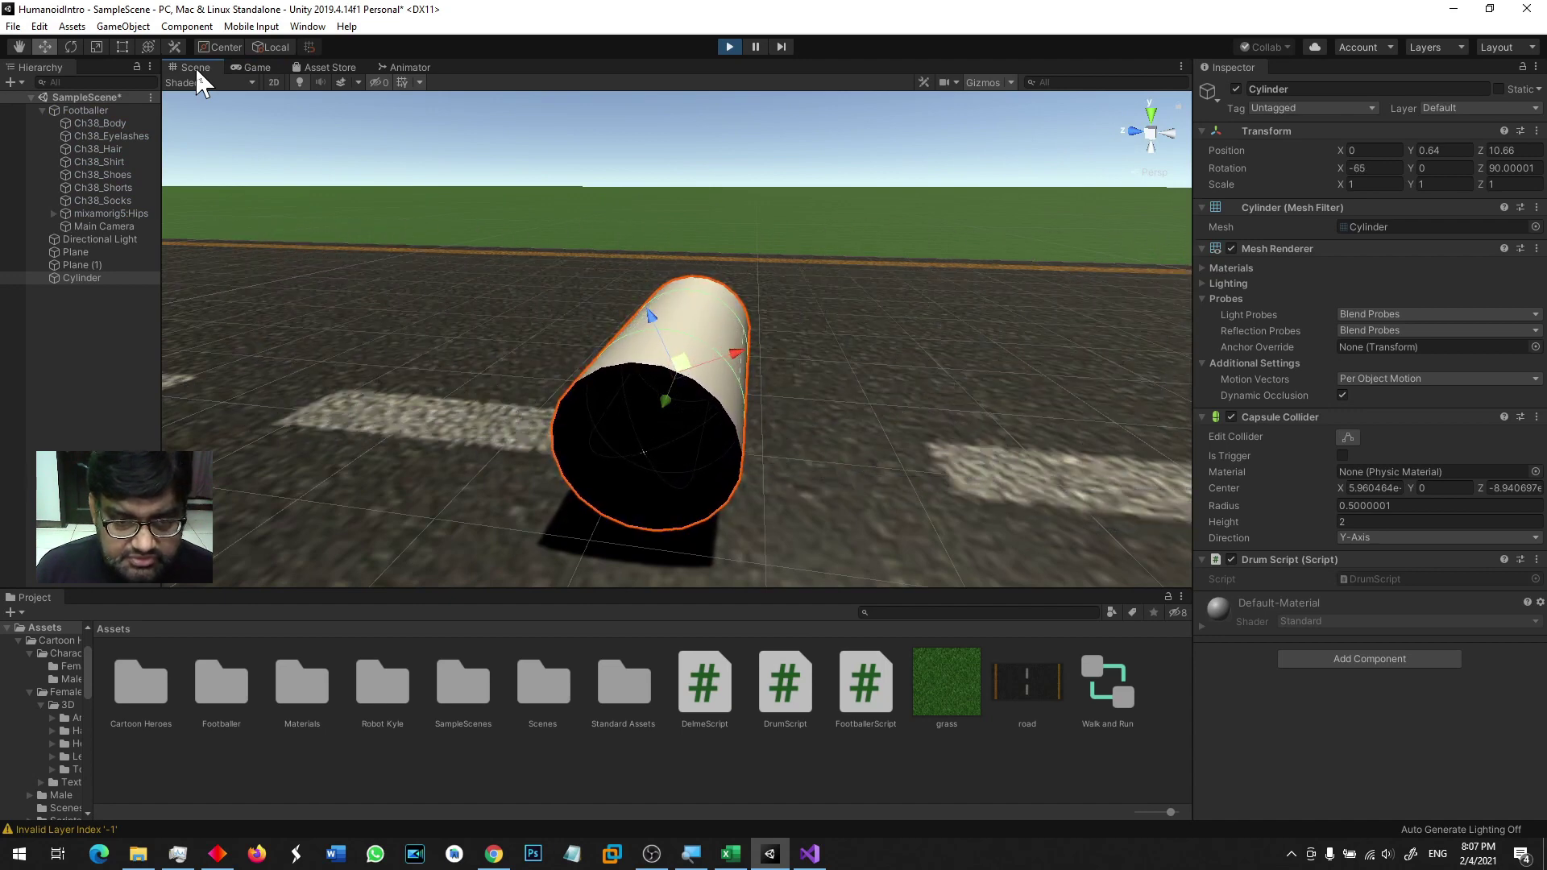
{"action": "left_click", "coordinate": [728, 47]}
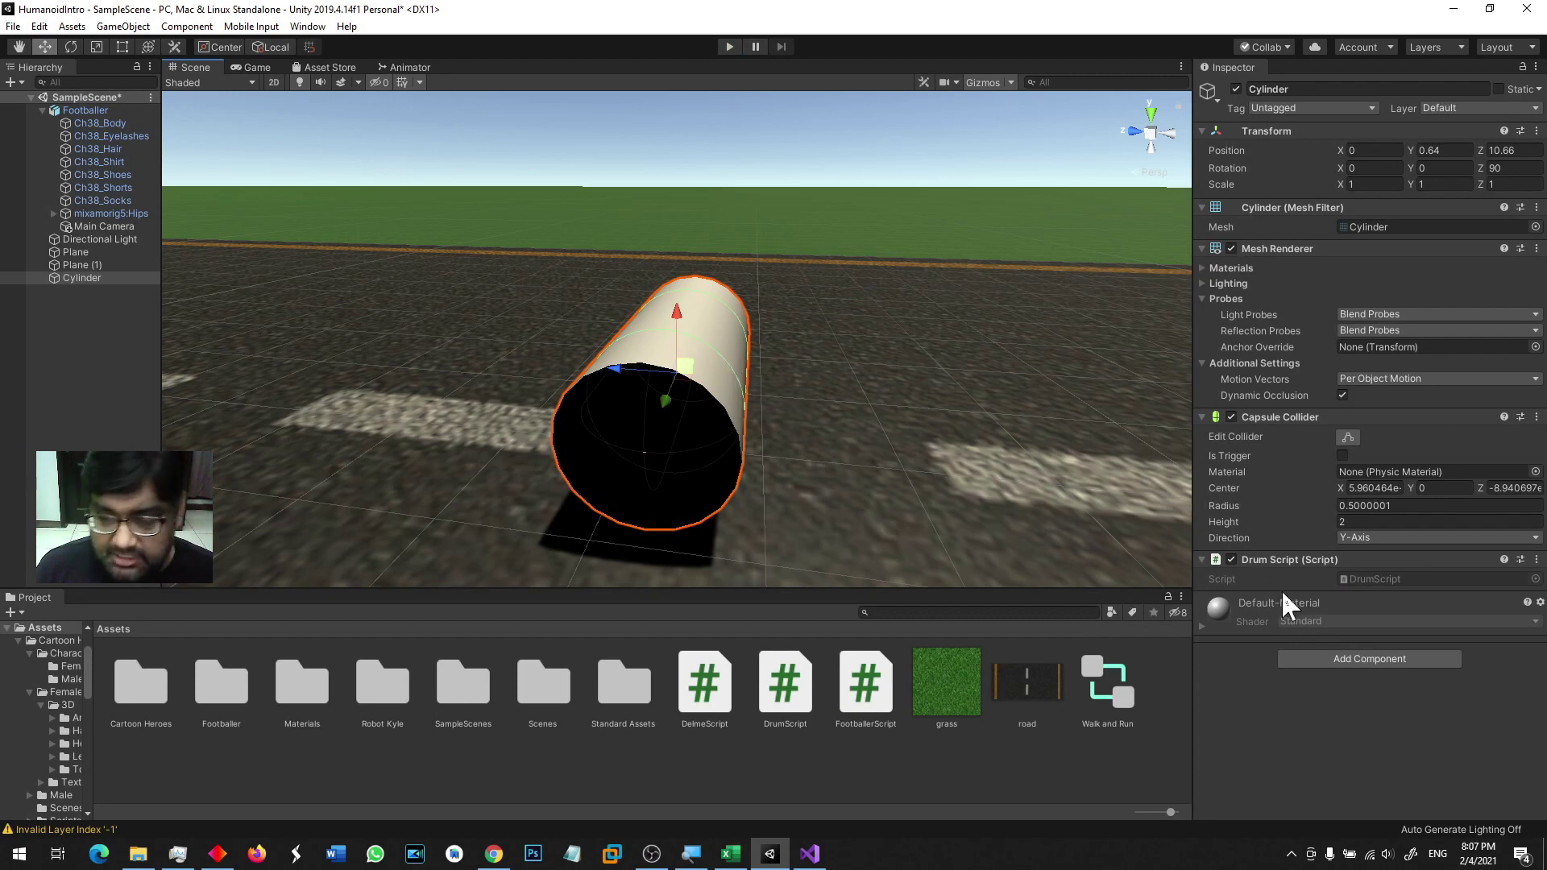
Step: Attach a Rigidbody to the drum cylinder and play, watching the drum in Scene view
{"action": "left_click", "coordinate": [1357, 657]}
{"action": "type", "text": "rigidbody"}
{"action": "key", "text": "Return"}
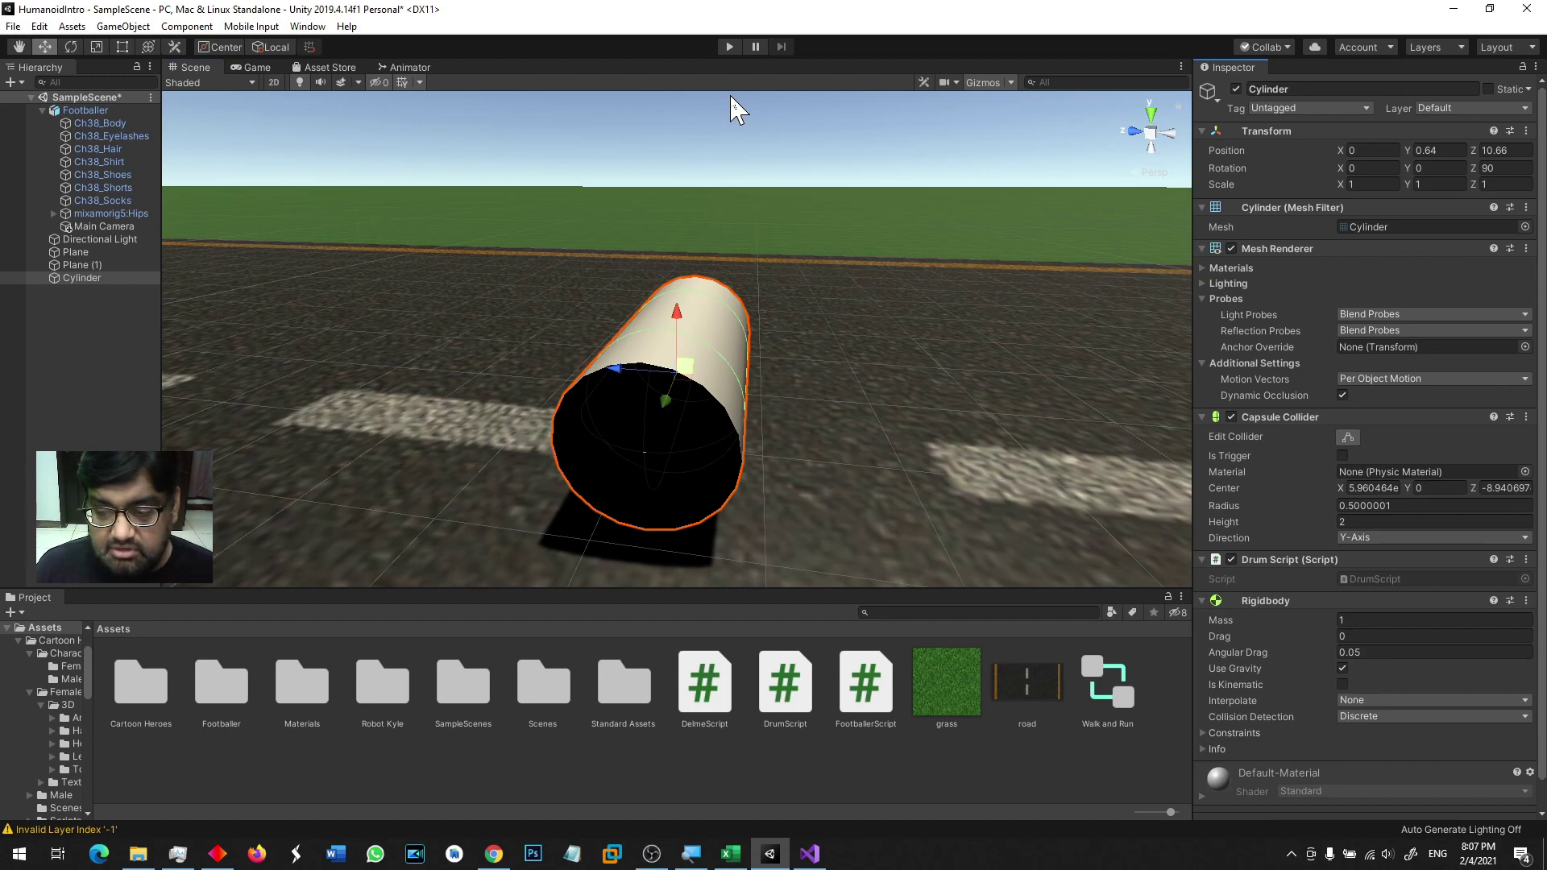
{"action": "left_click", "coordinate": [730, 49]}
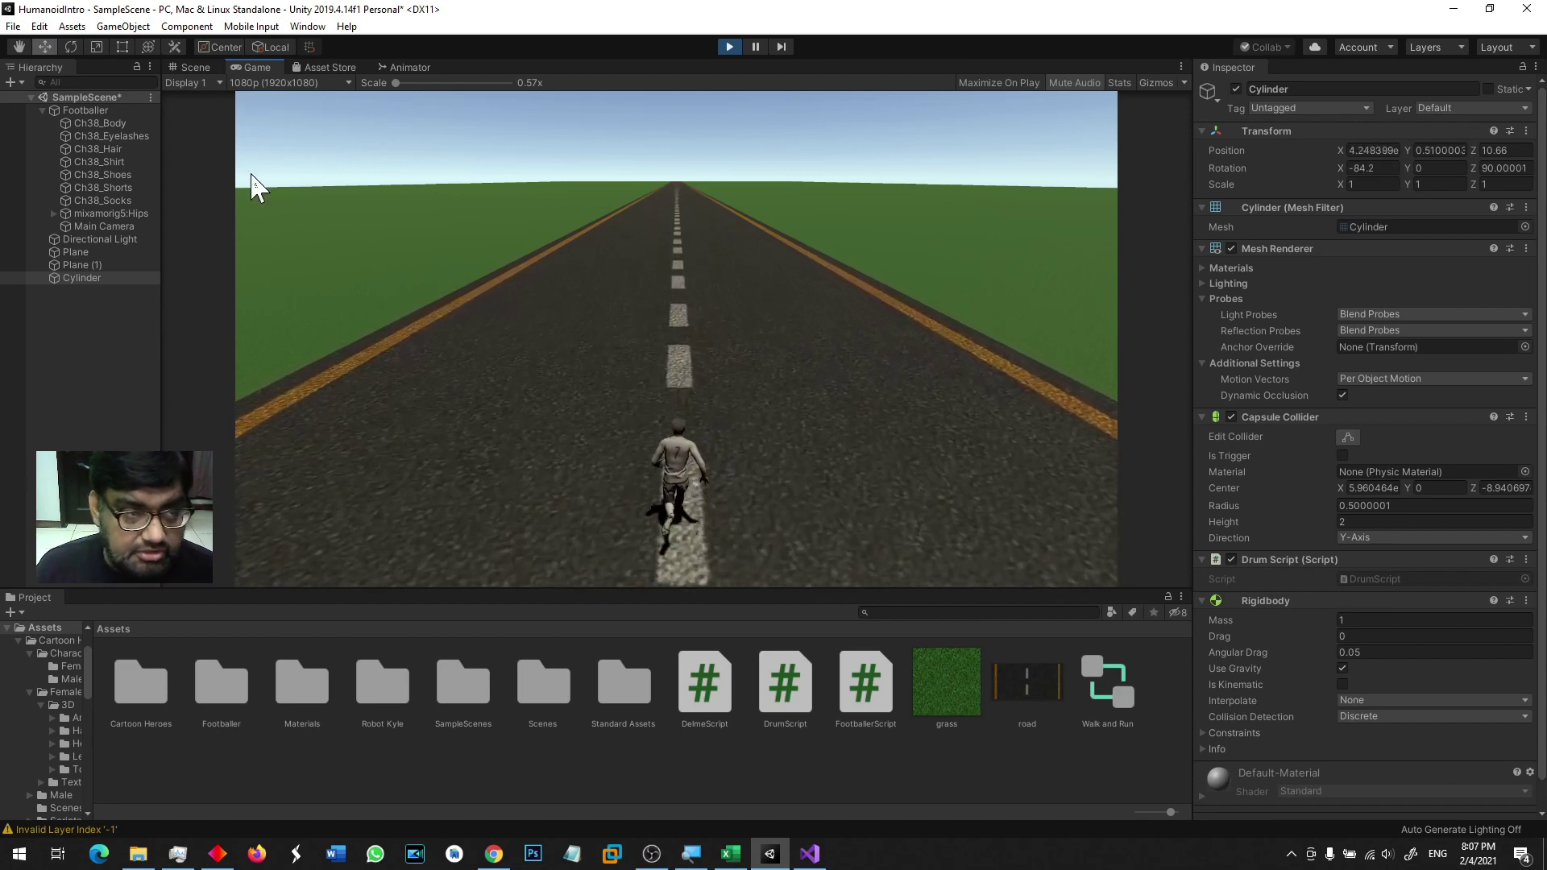
{"action": "left_click", "coordinate": [196, 66]}
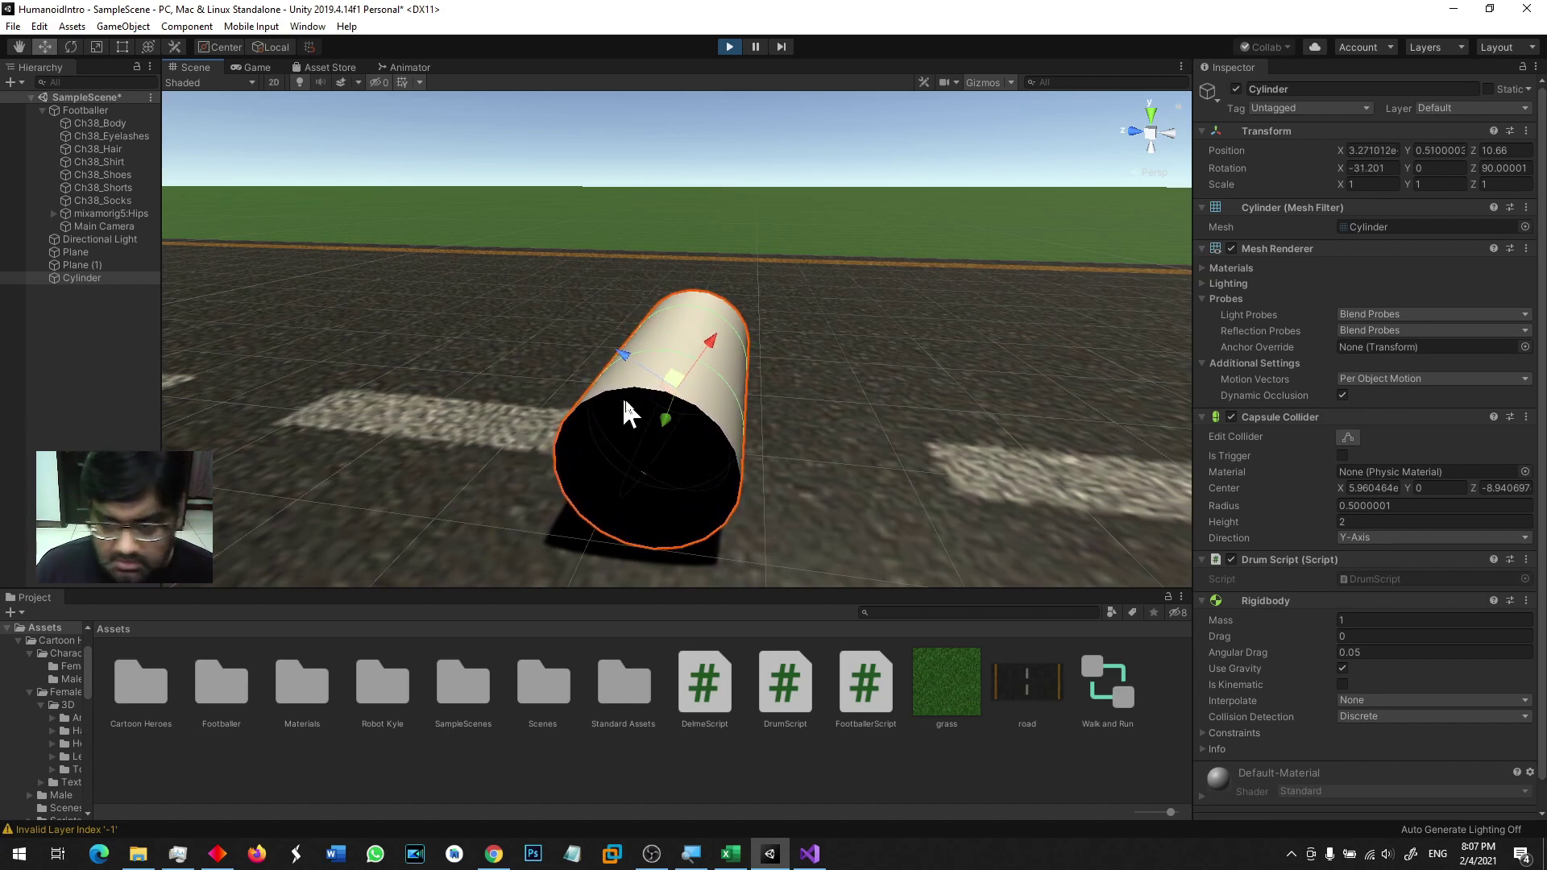
{"action": "left_click_drag", "start_coordinate": [759, 511], "coordinate": [724, 416], "text": "alt"}
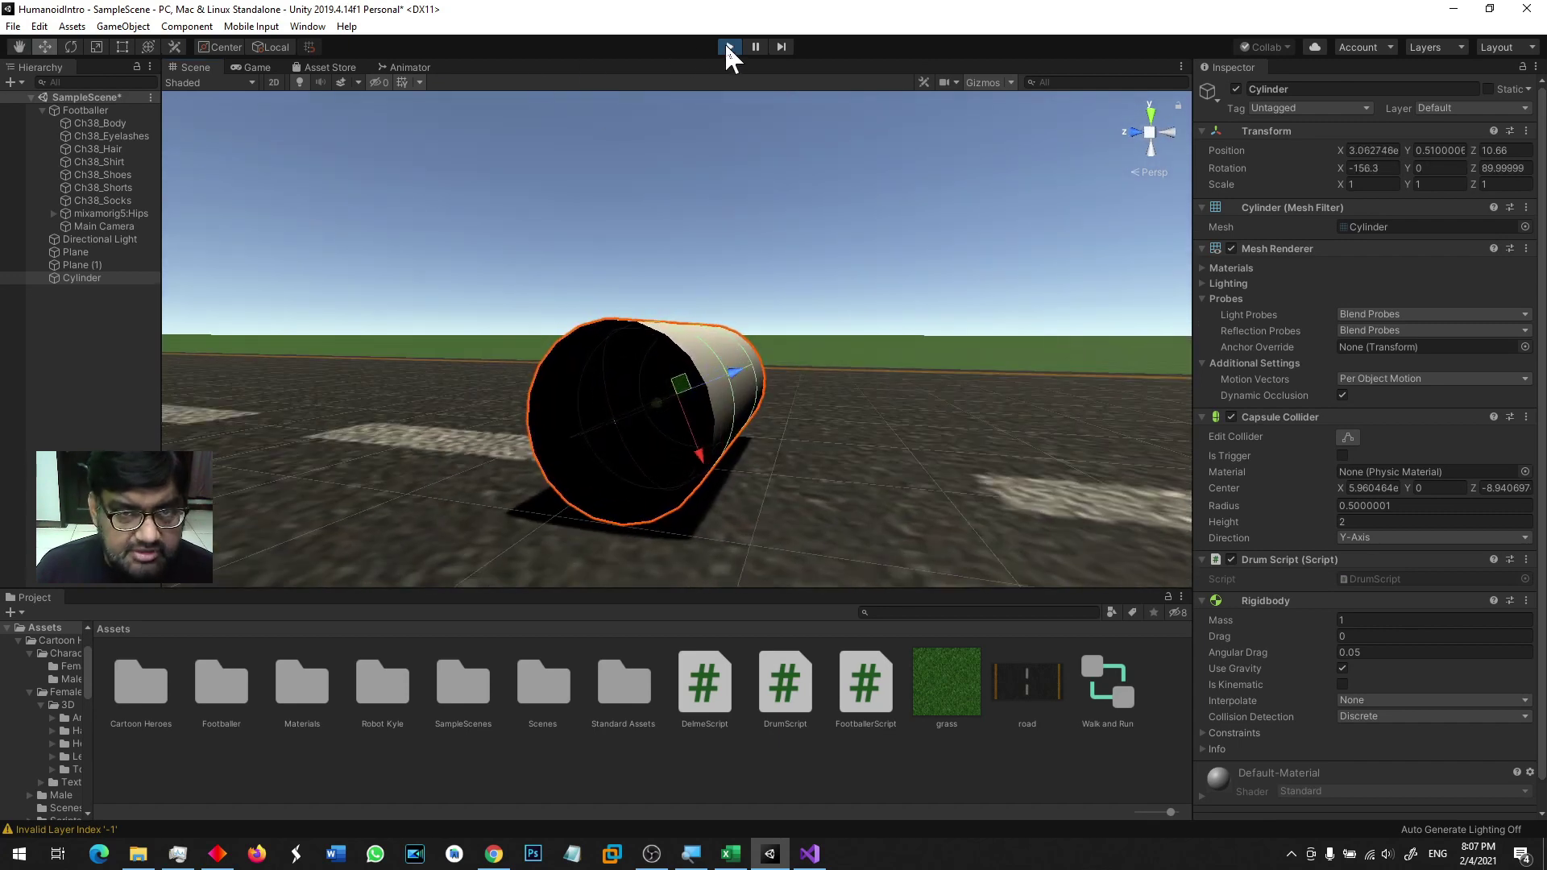
{"action": "left_click", "coordinate": [729, 46]}
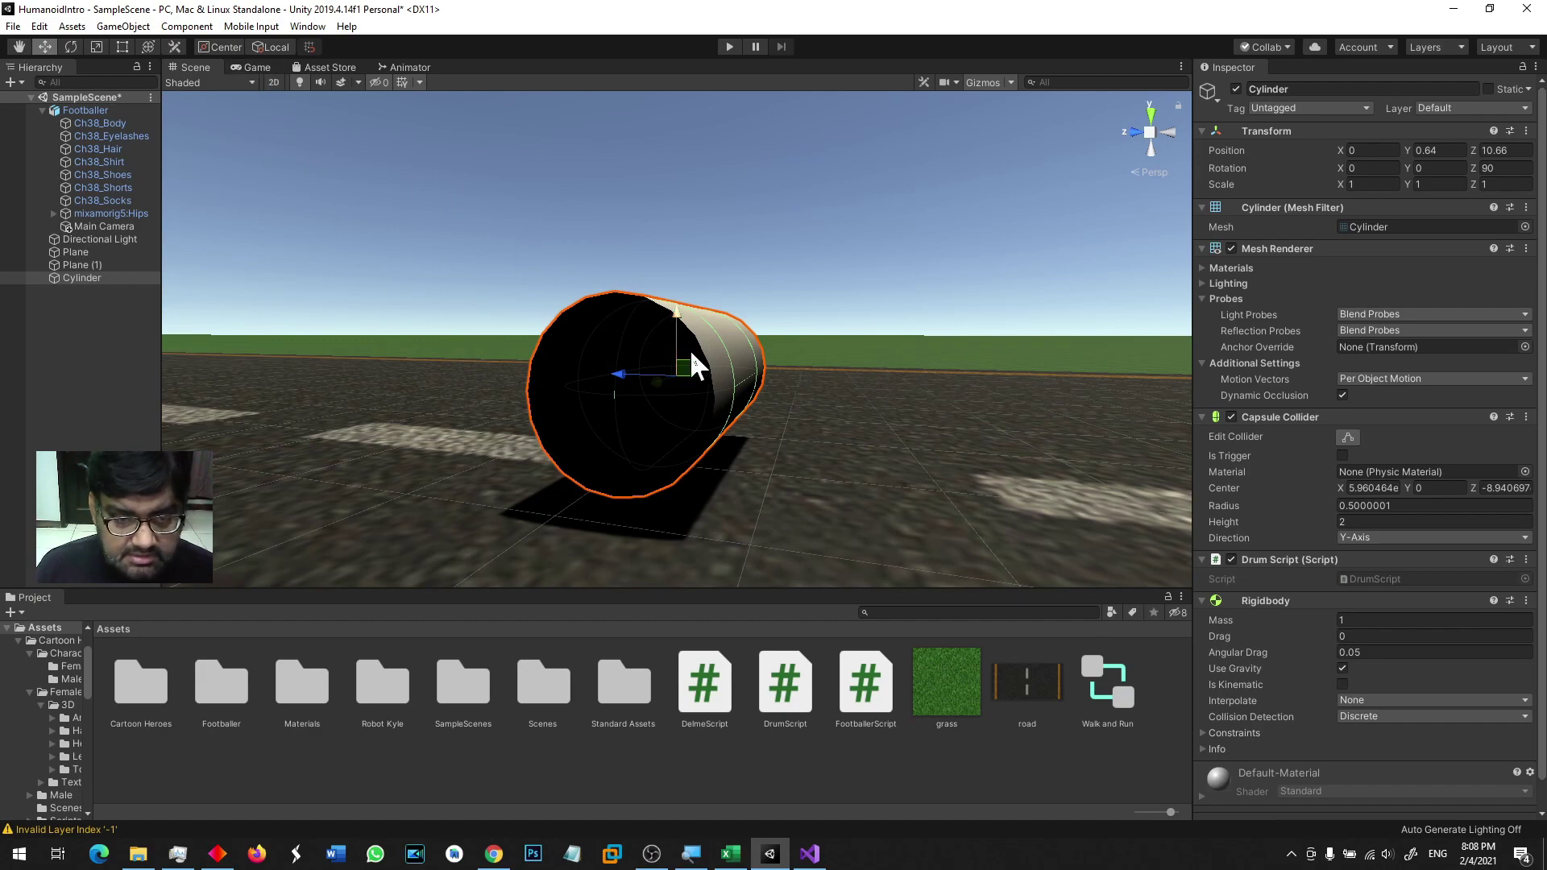
{"action": "scroll", "coordinate": [761, 415], "scroll_direction": "down", "scroll_amount": 3}
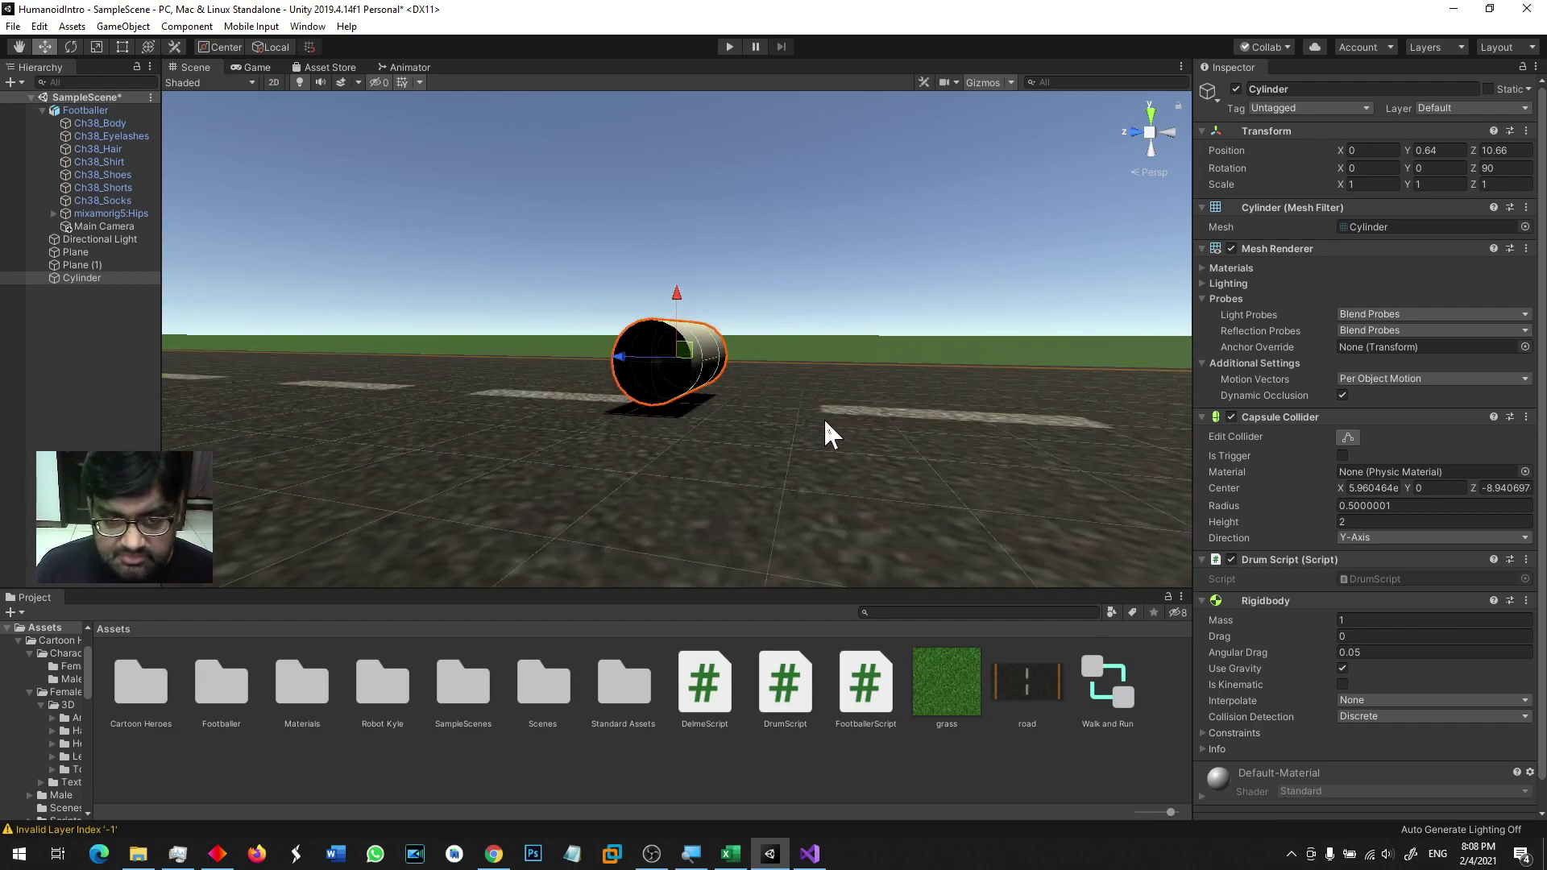
{"action": "left_click_drag", "start_coordinate": [823, 417], "coordinate": [709, 490], "text": "alt"}
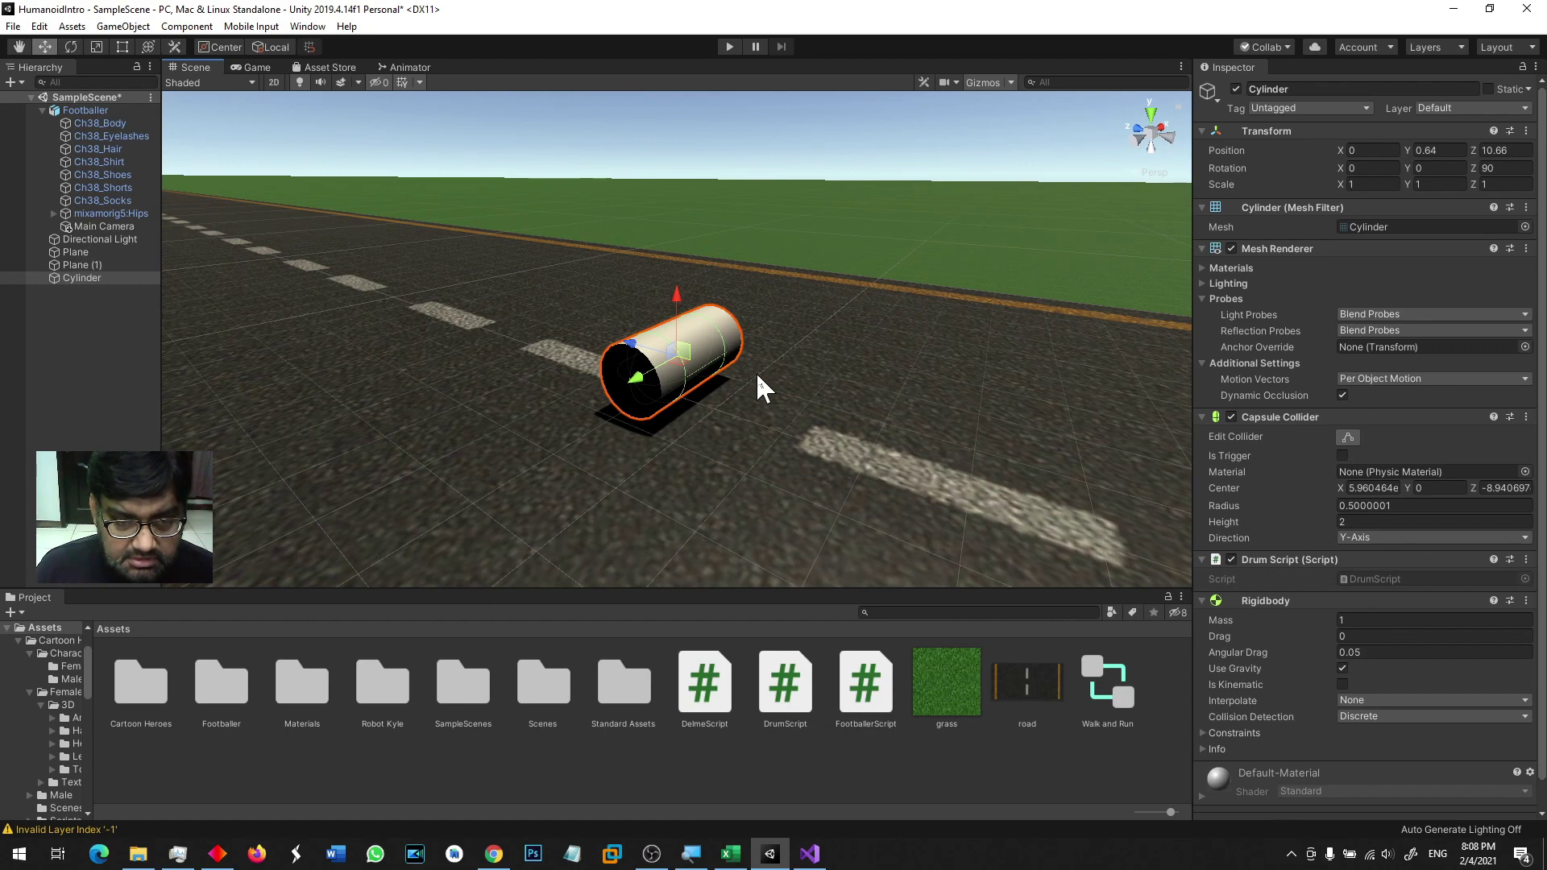
Step: In DrumScript's Start method, write transform.GetComponent<Rigidbody>().velocity = new Vector3()
{"action": "left_click", "coordinate": [810, 854]}
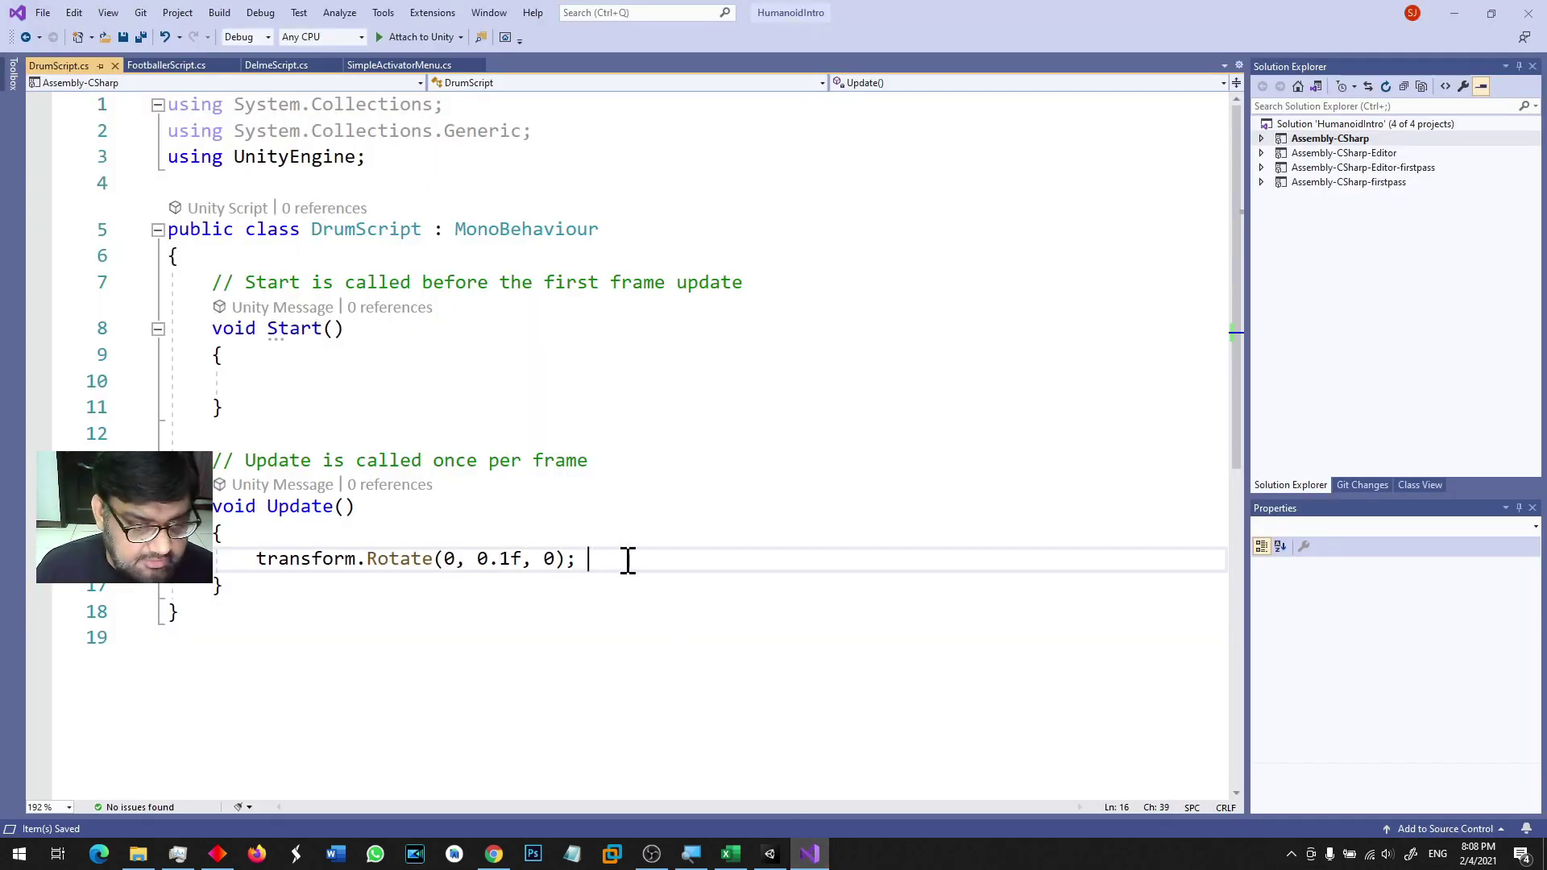
{"action": "left_click", "coordinate": [363, 380]}
{"action": "type", "text": "t"}
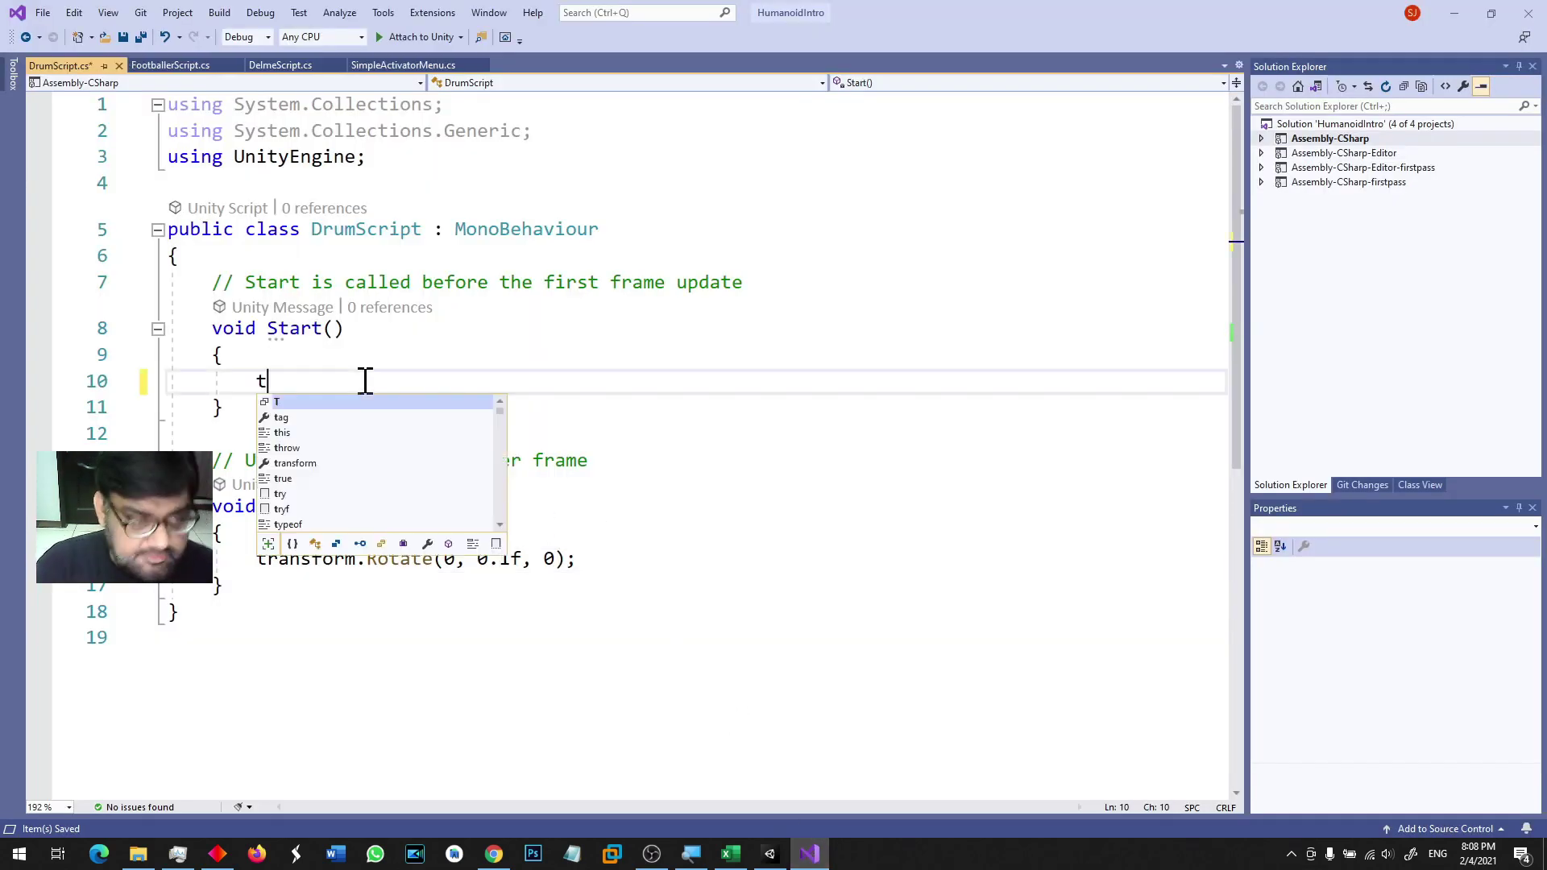
{"action": "type", "text": "ransform.GetC"}
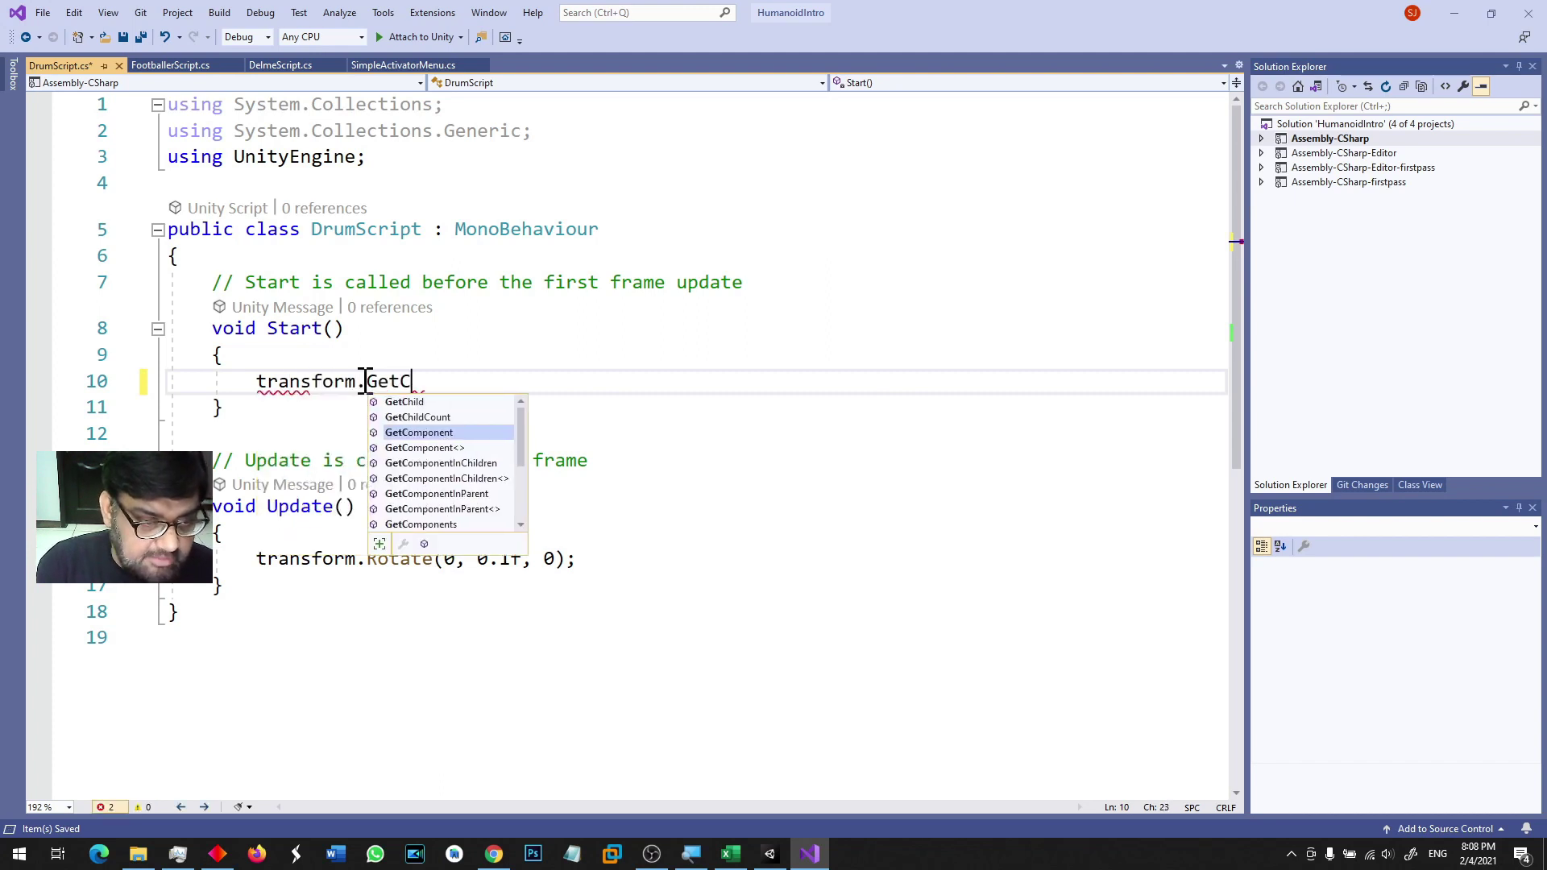
{"action": "type", "text": "omponent<Rigidbody>()"}
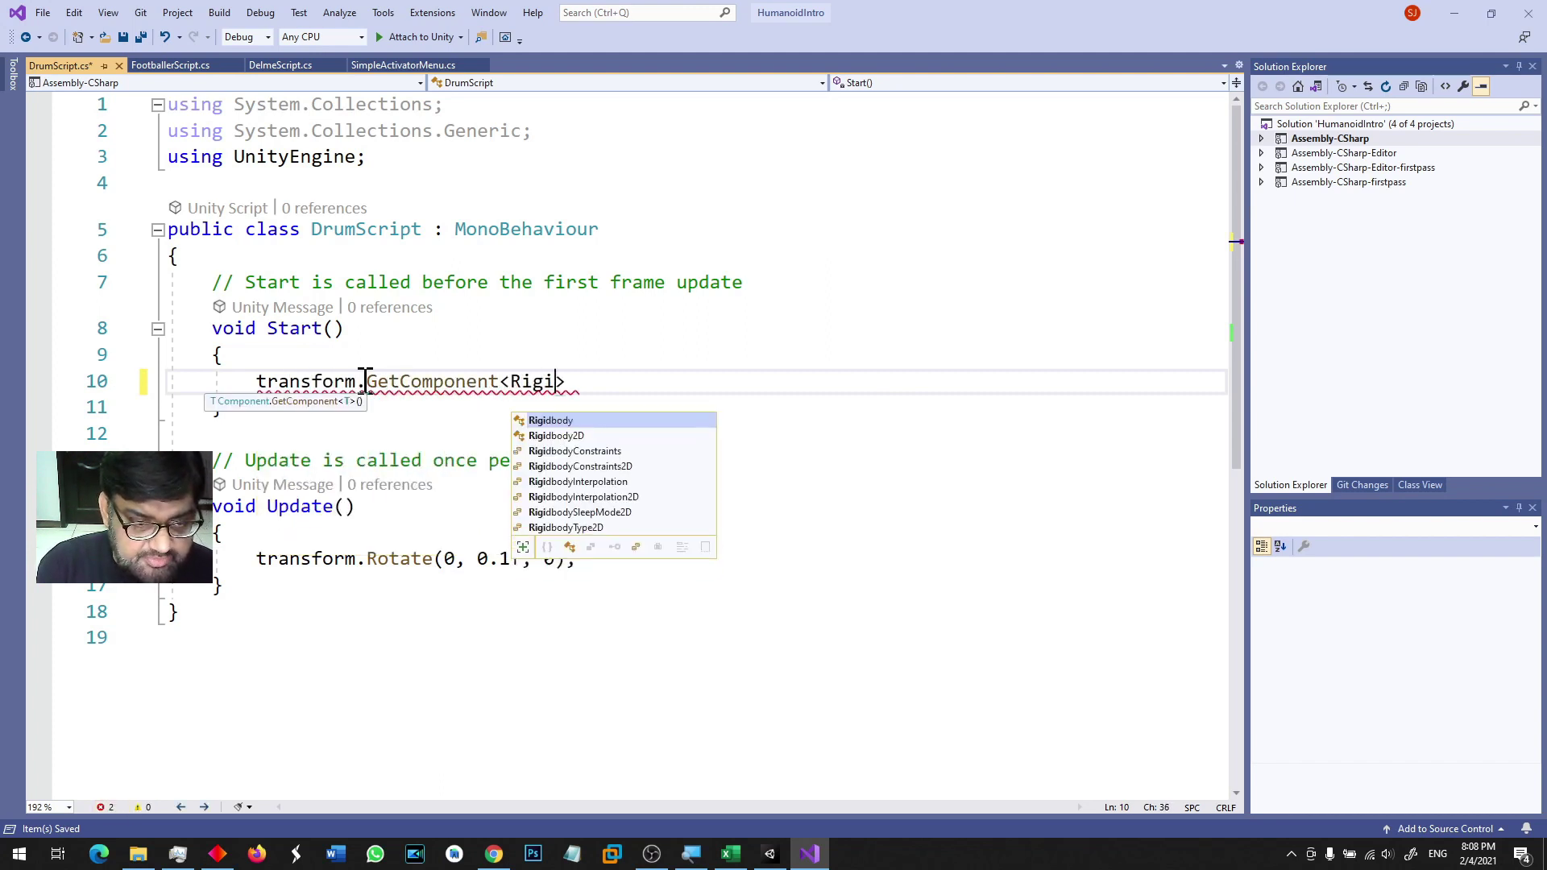
{"action": "type", "text": "."}
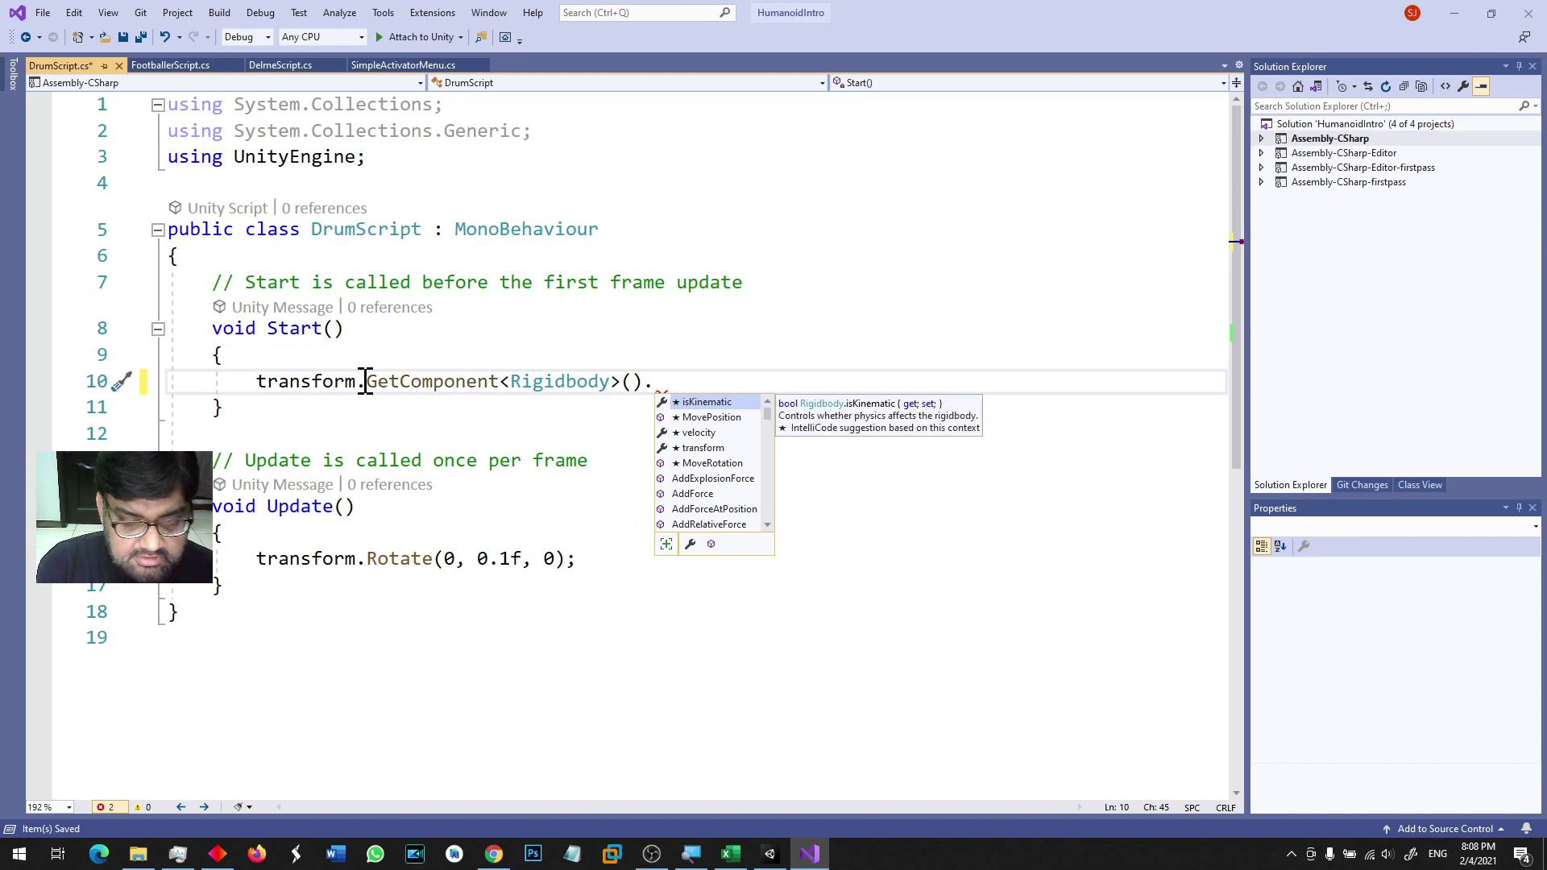
{"action": "type", "text": "ve"}
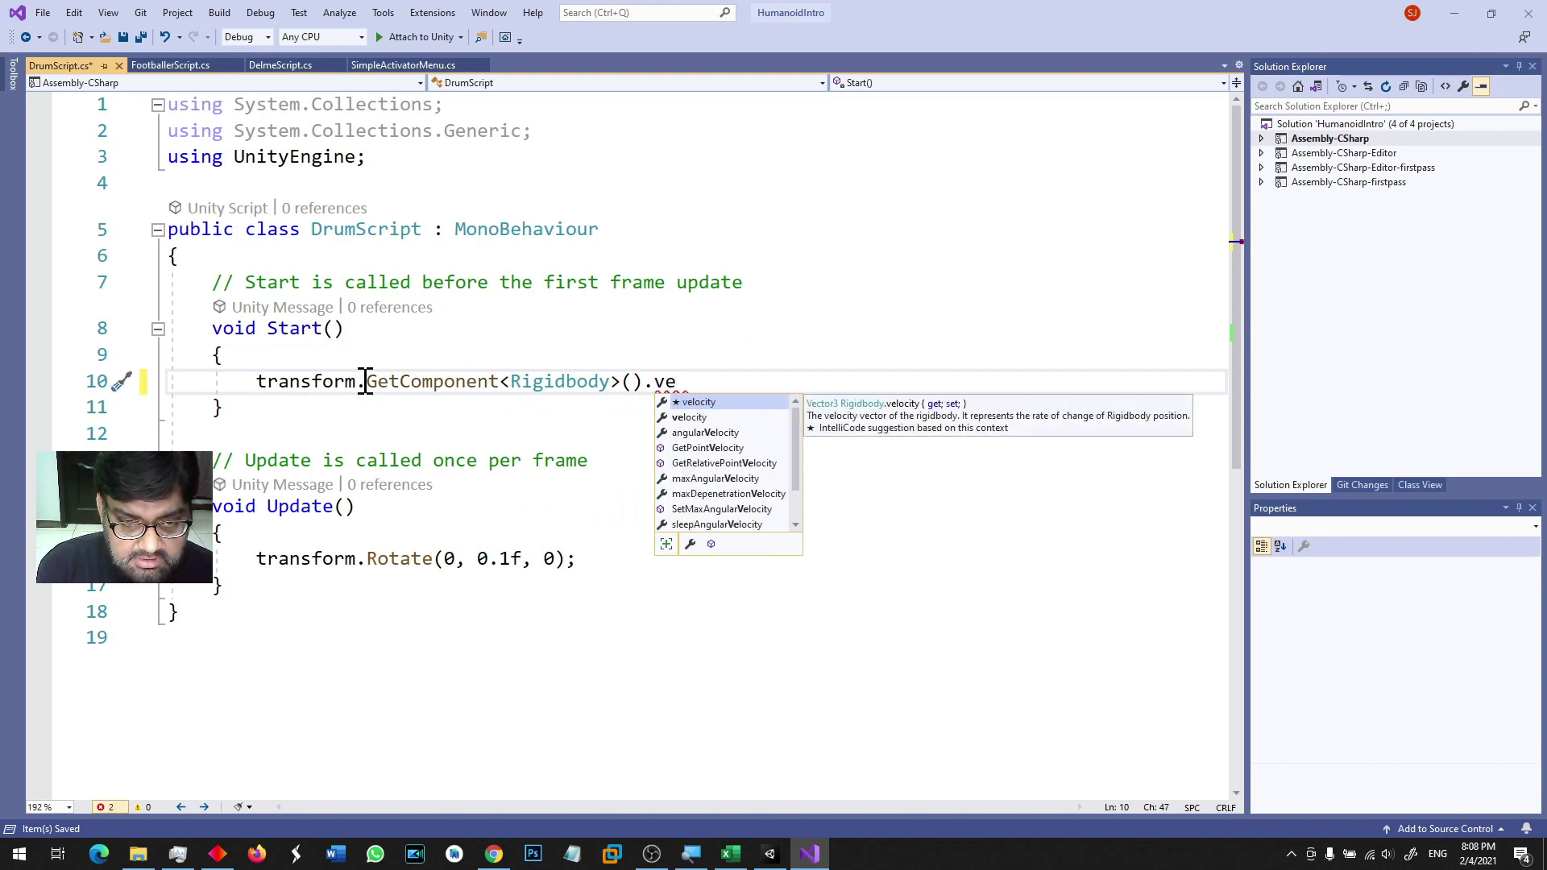
{"action": "type", "text": "locity = new "}
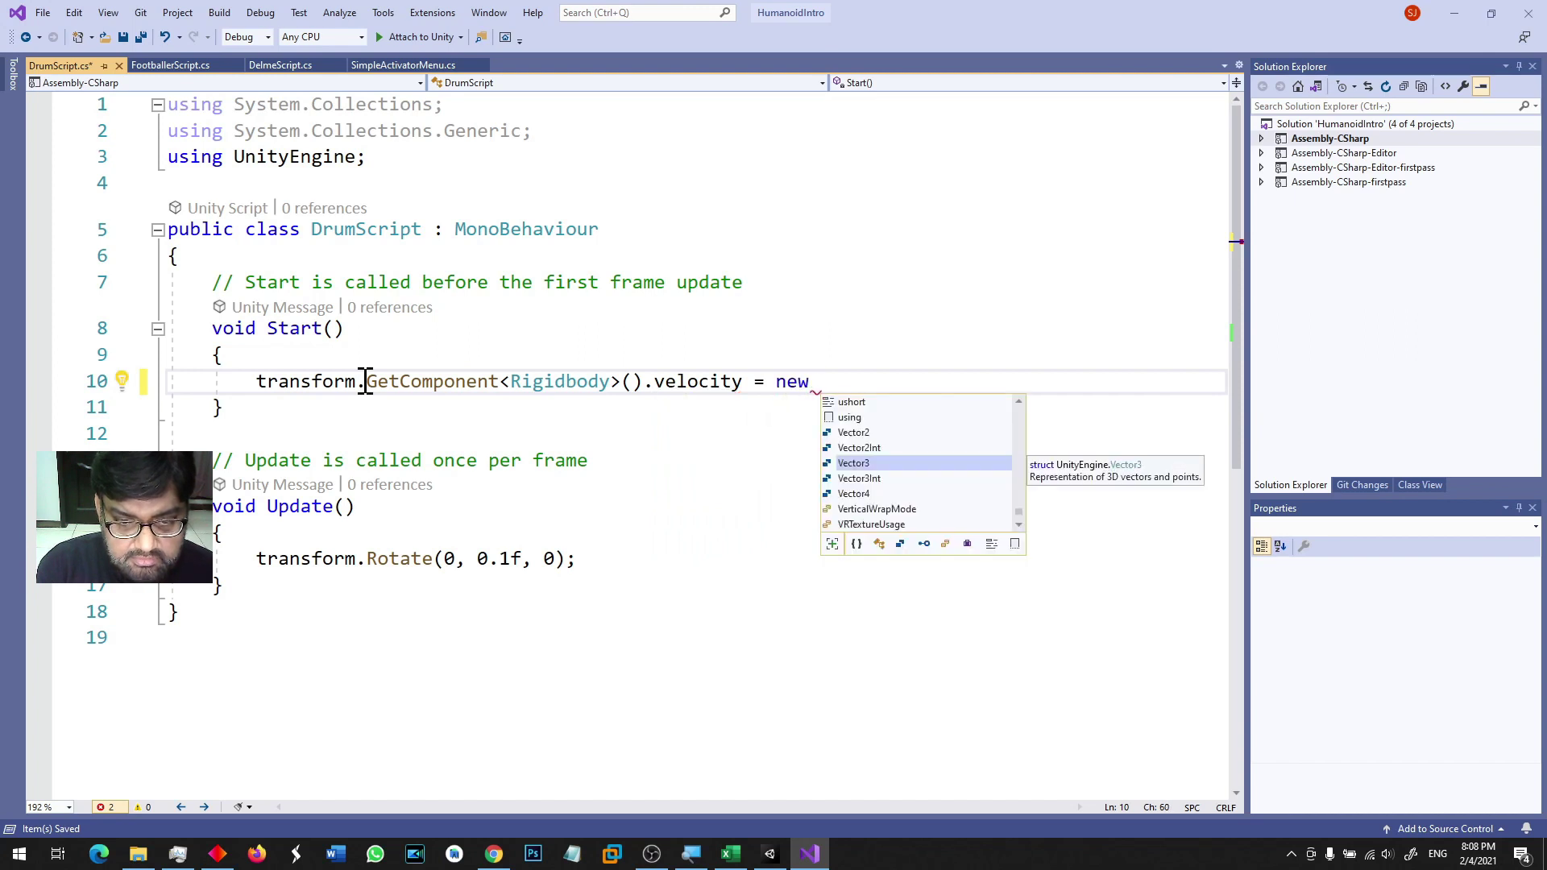
{"action": "type", "text": "Vector3("}
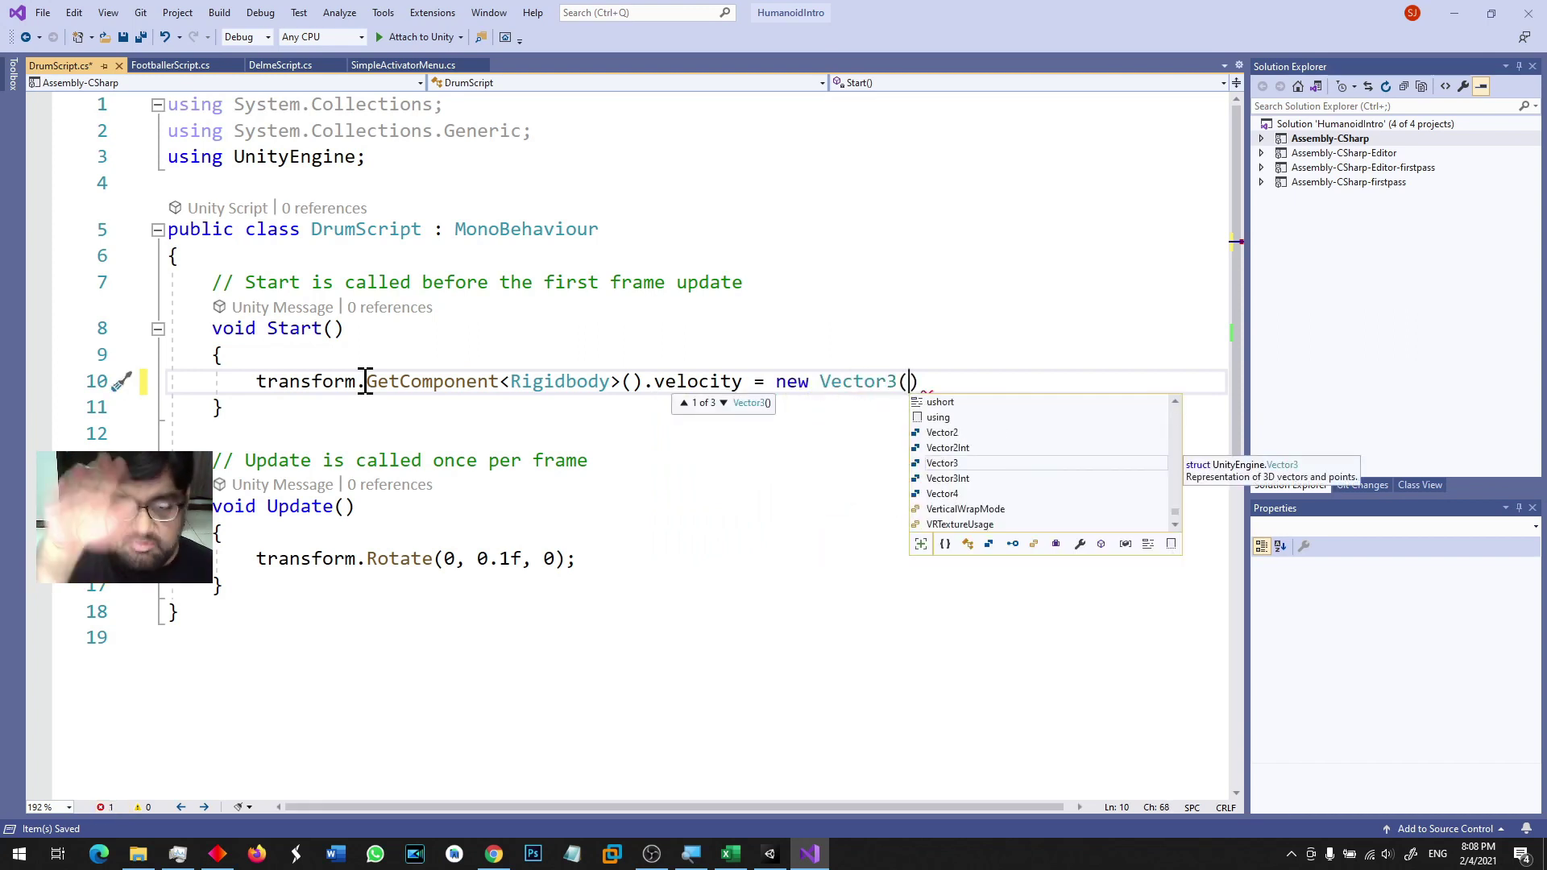
Step: Fix the typos and finish the line as .velocity = new Vector3(0,0,-1);
{"action": "key", "text": "Left"}
{"action": "key", "text": "BackSpace"}
{"action": "type", "text": "2"}
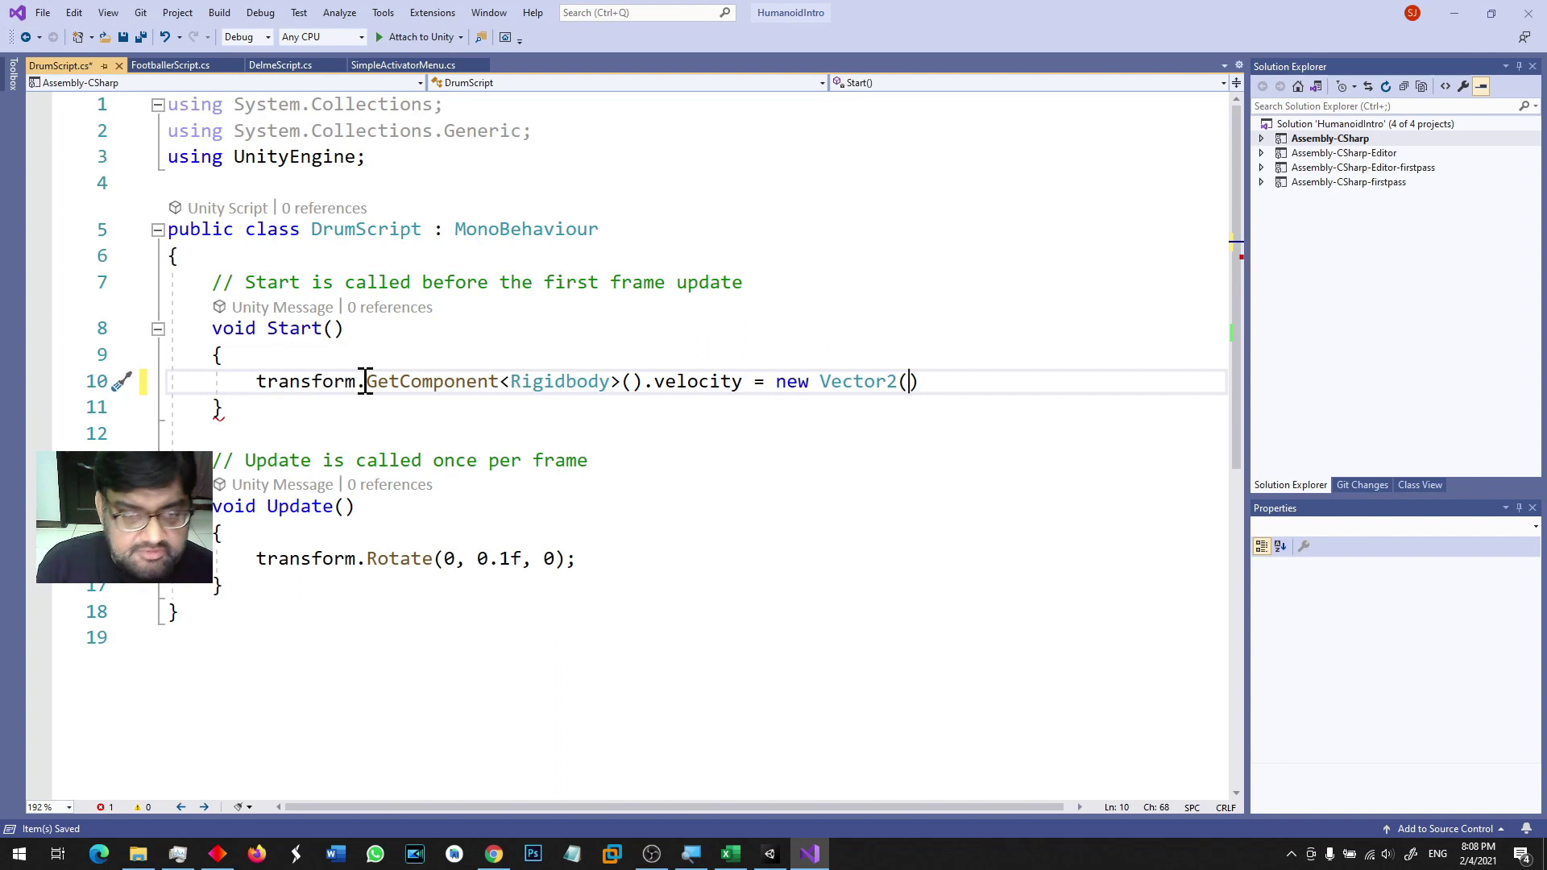
{"action": "key", "text": "BackSpace"}
{"action": "type", "text": "e"}
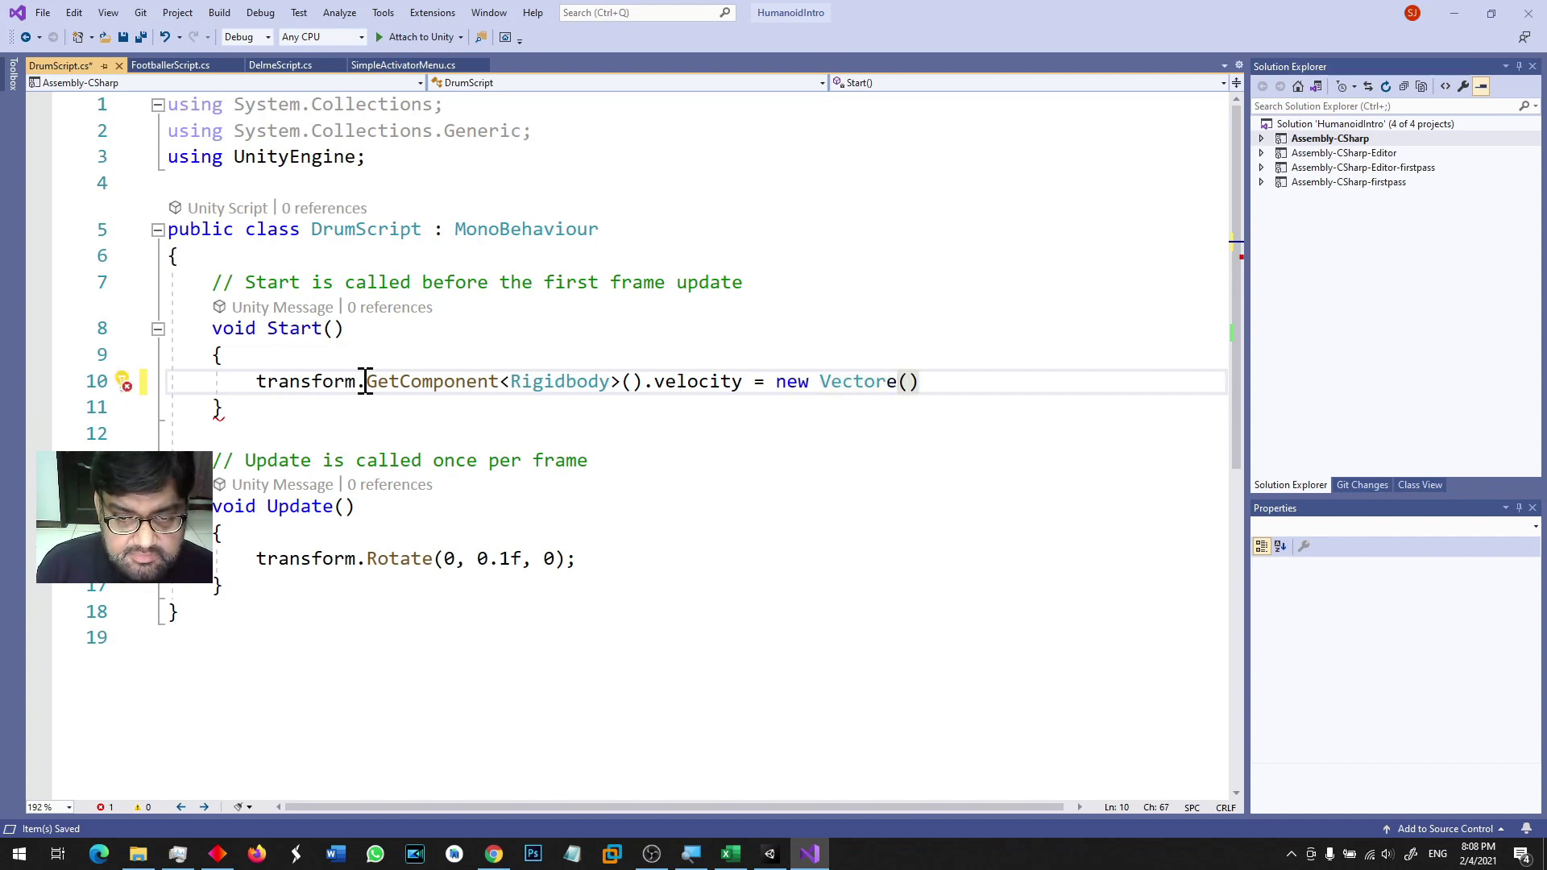
{"action": "key", "text": "Left"}
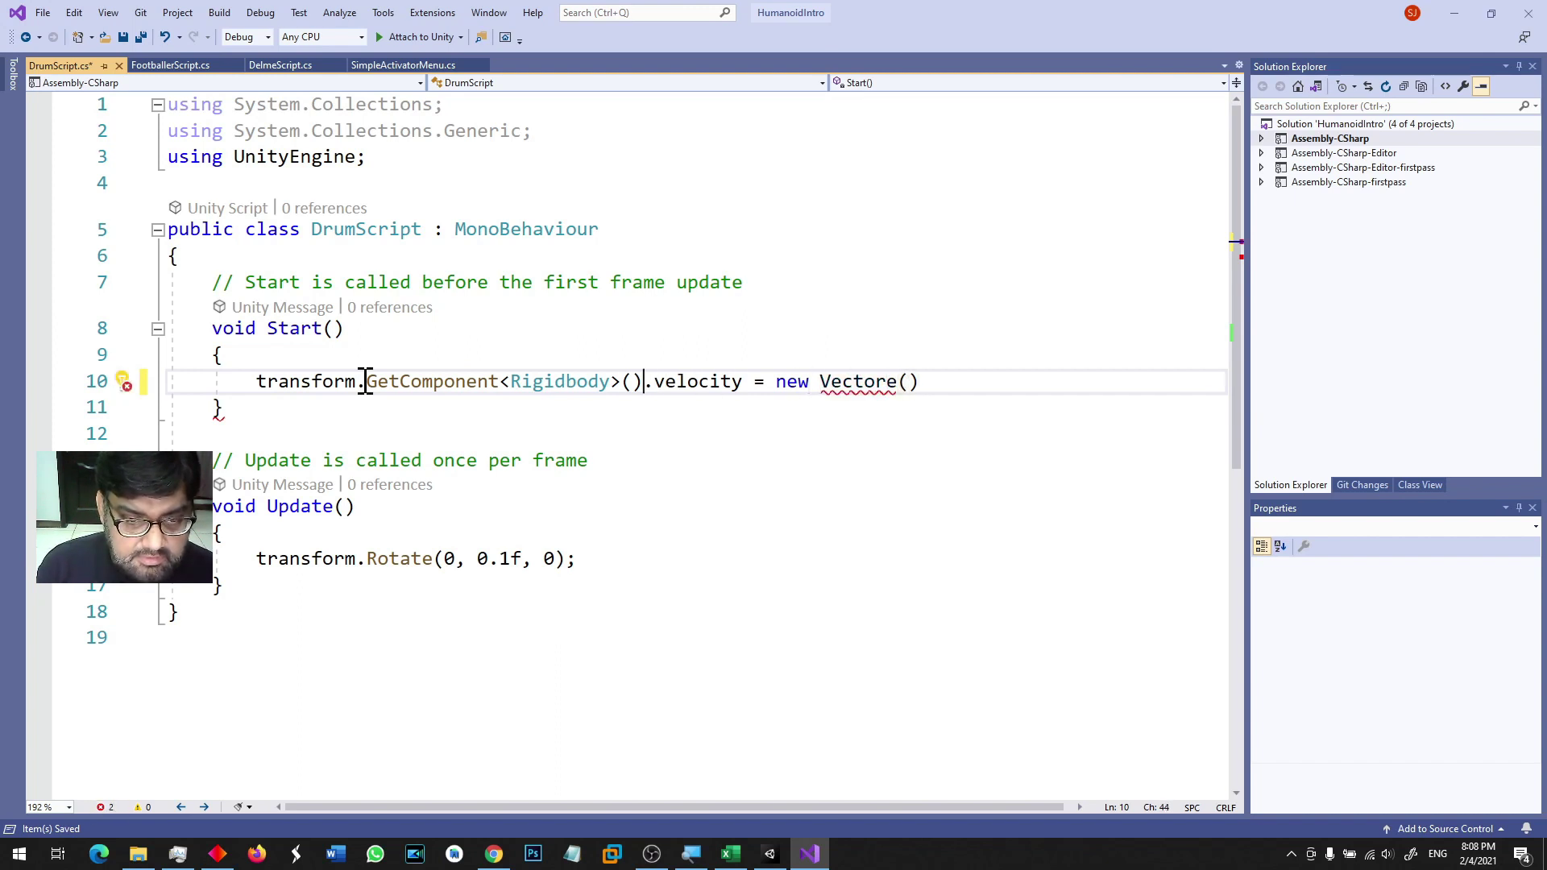
{"action": "key", "text": "shift+End"}
{"action": "type", "text": ".velo"}
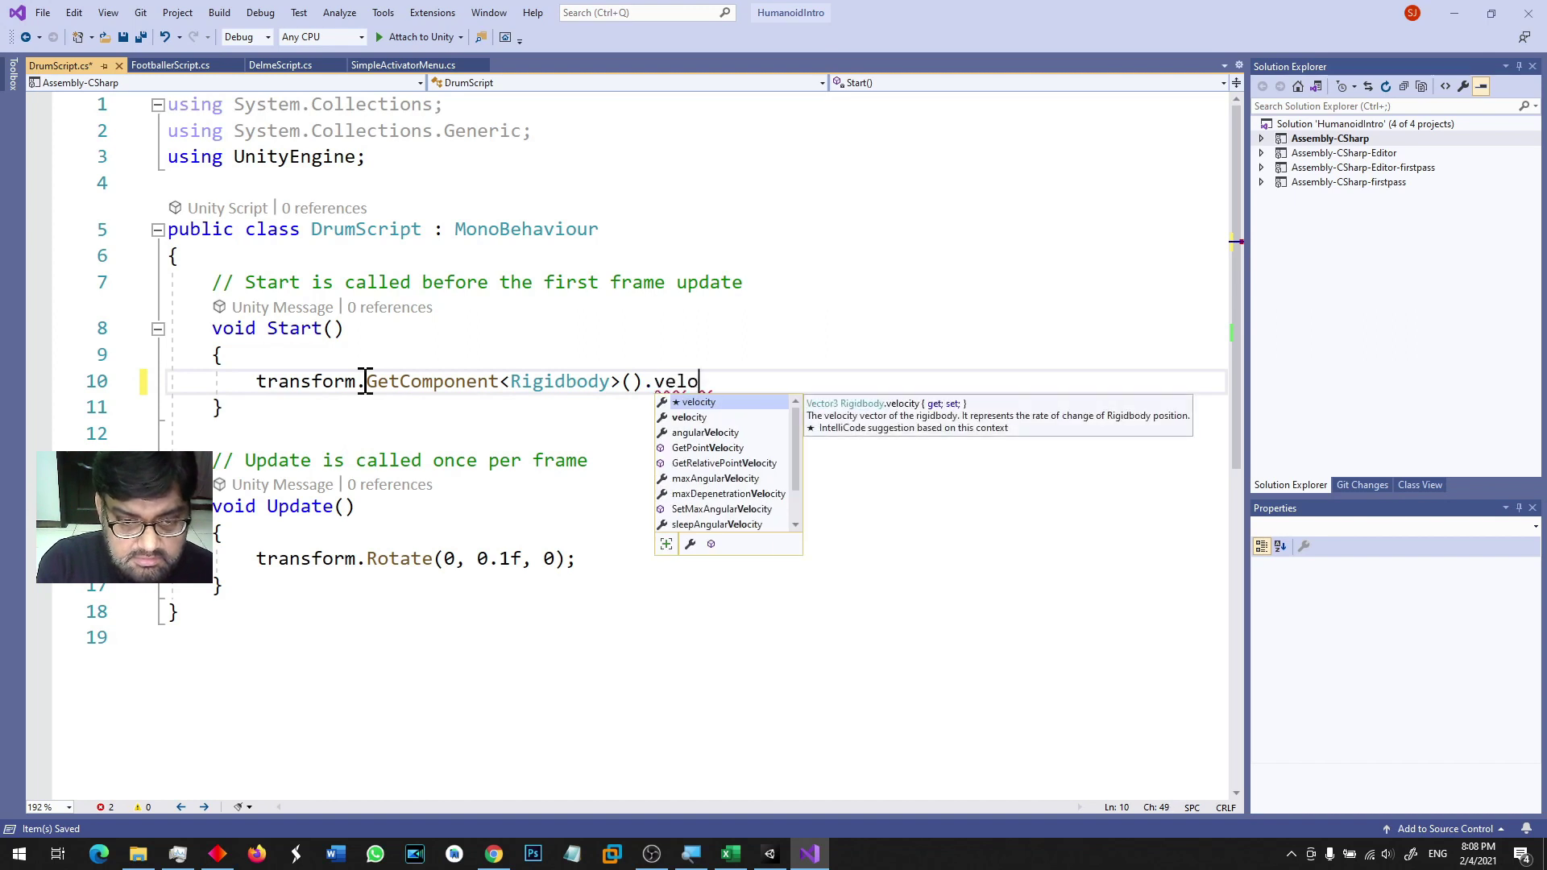
{"action": "key", "text": "Tab"}
{"action": "type", "text": "= new Vector3("}
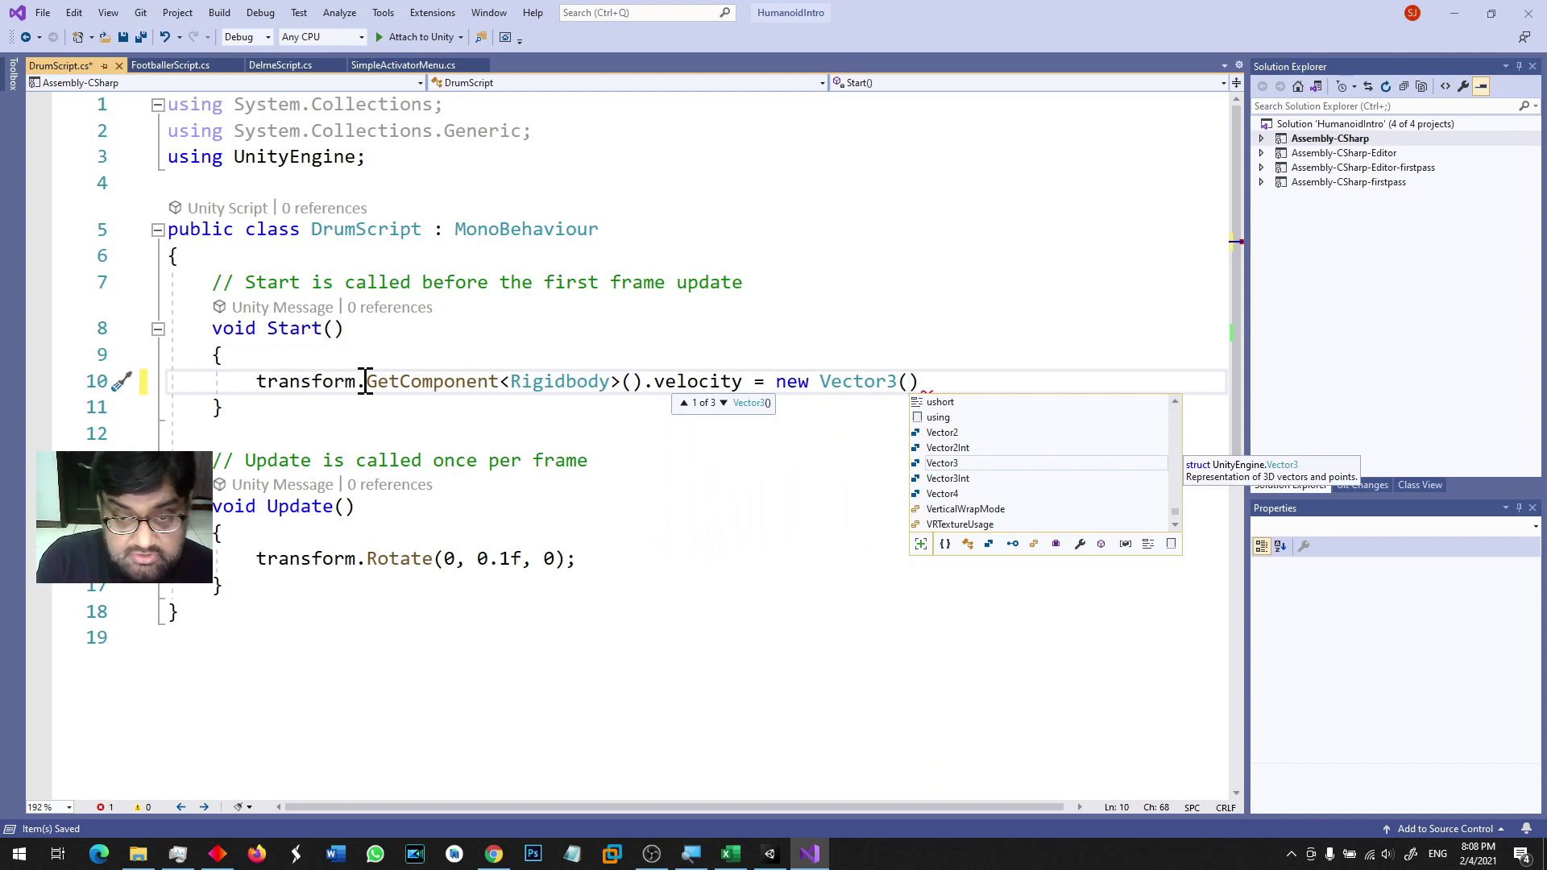
{"action": "type", "text": "0,"}
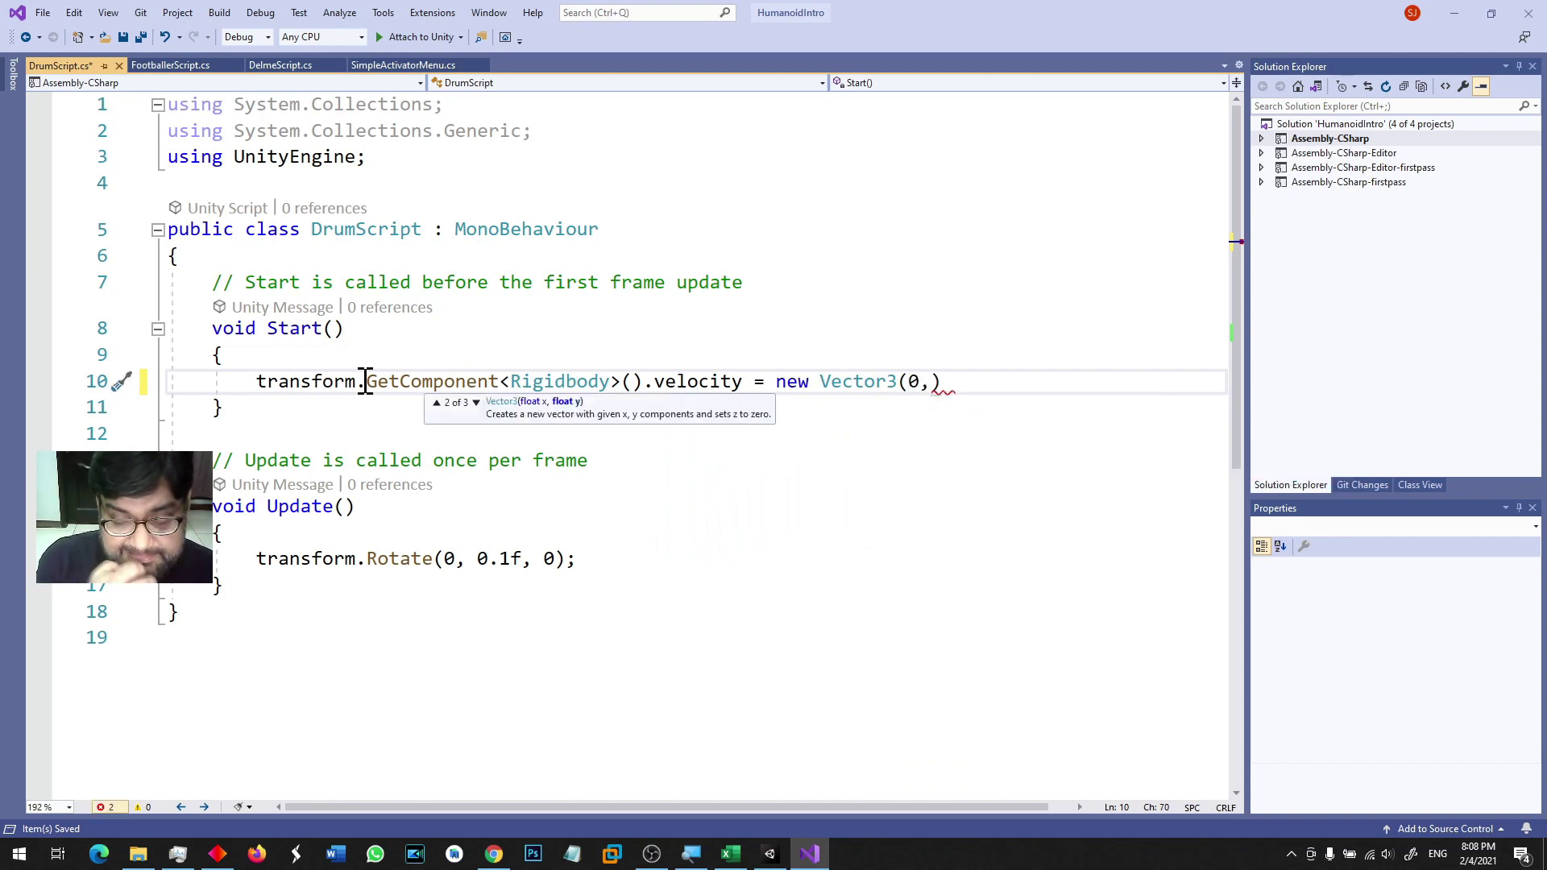
{"action": "type", "text": "0,"}
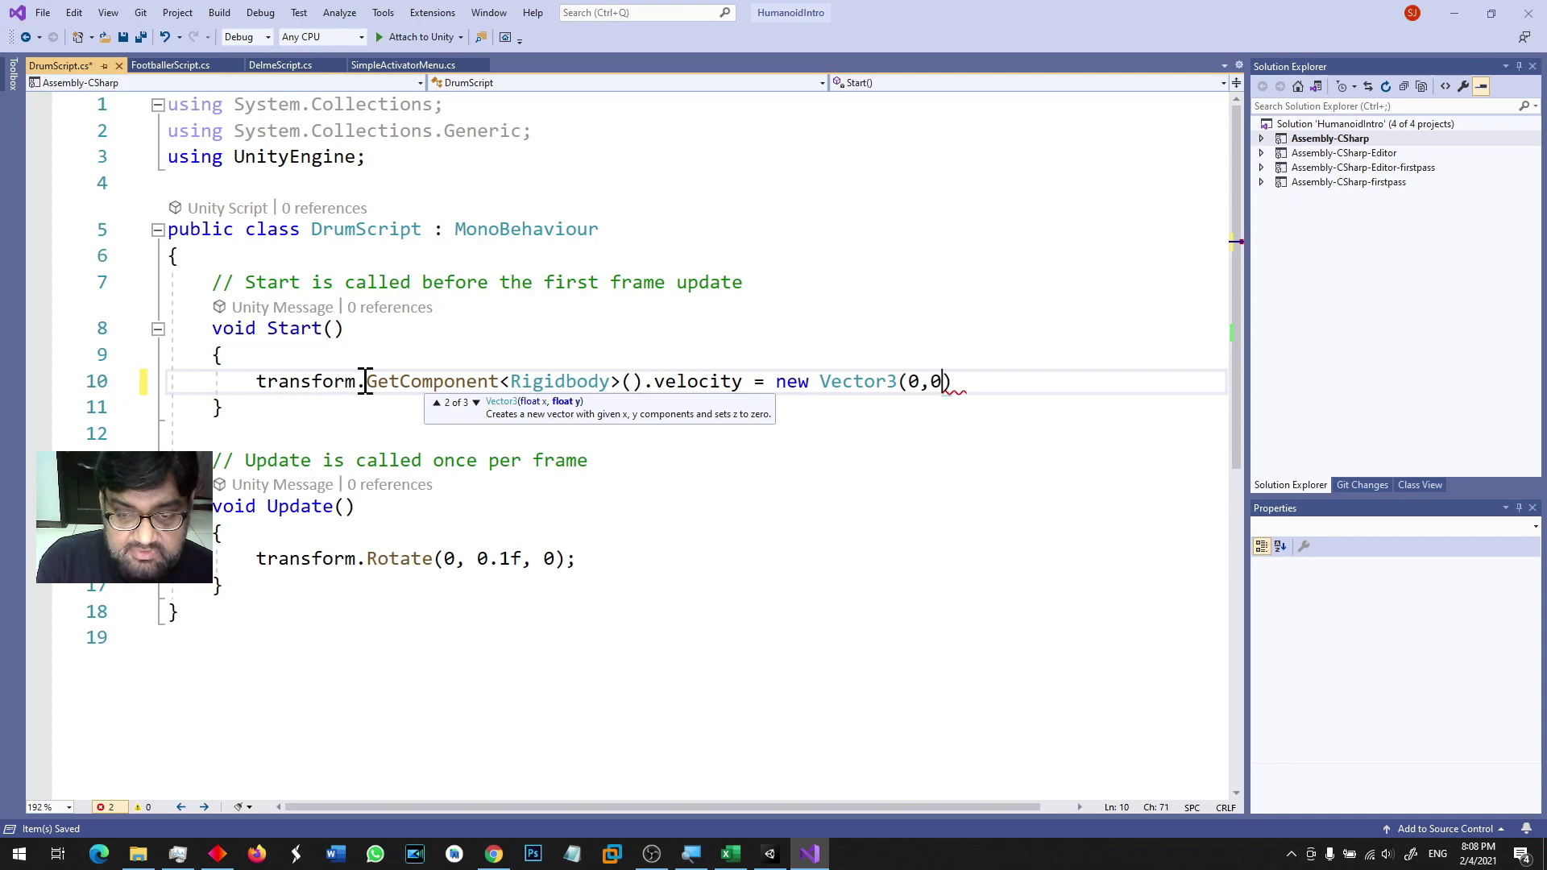
{"action": "type", "text": "-1"}
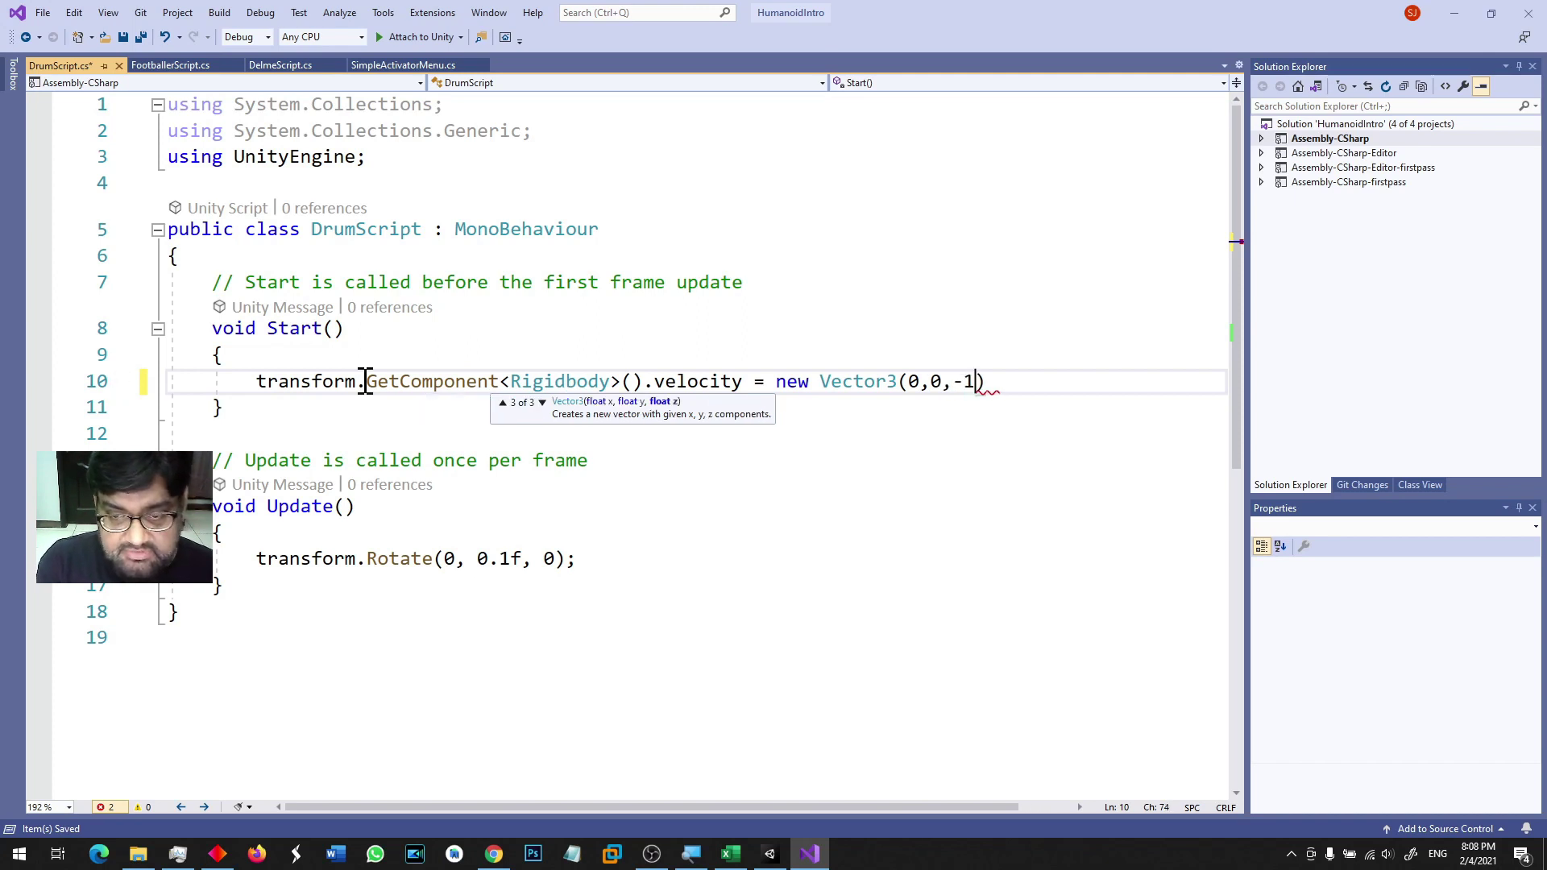
{"action": "type", "text": ");"}
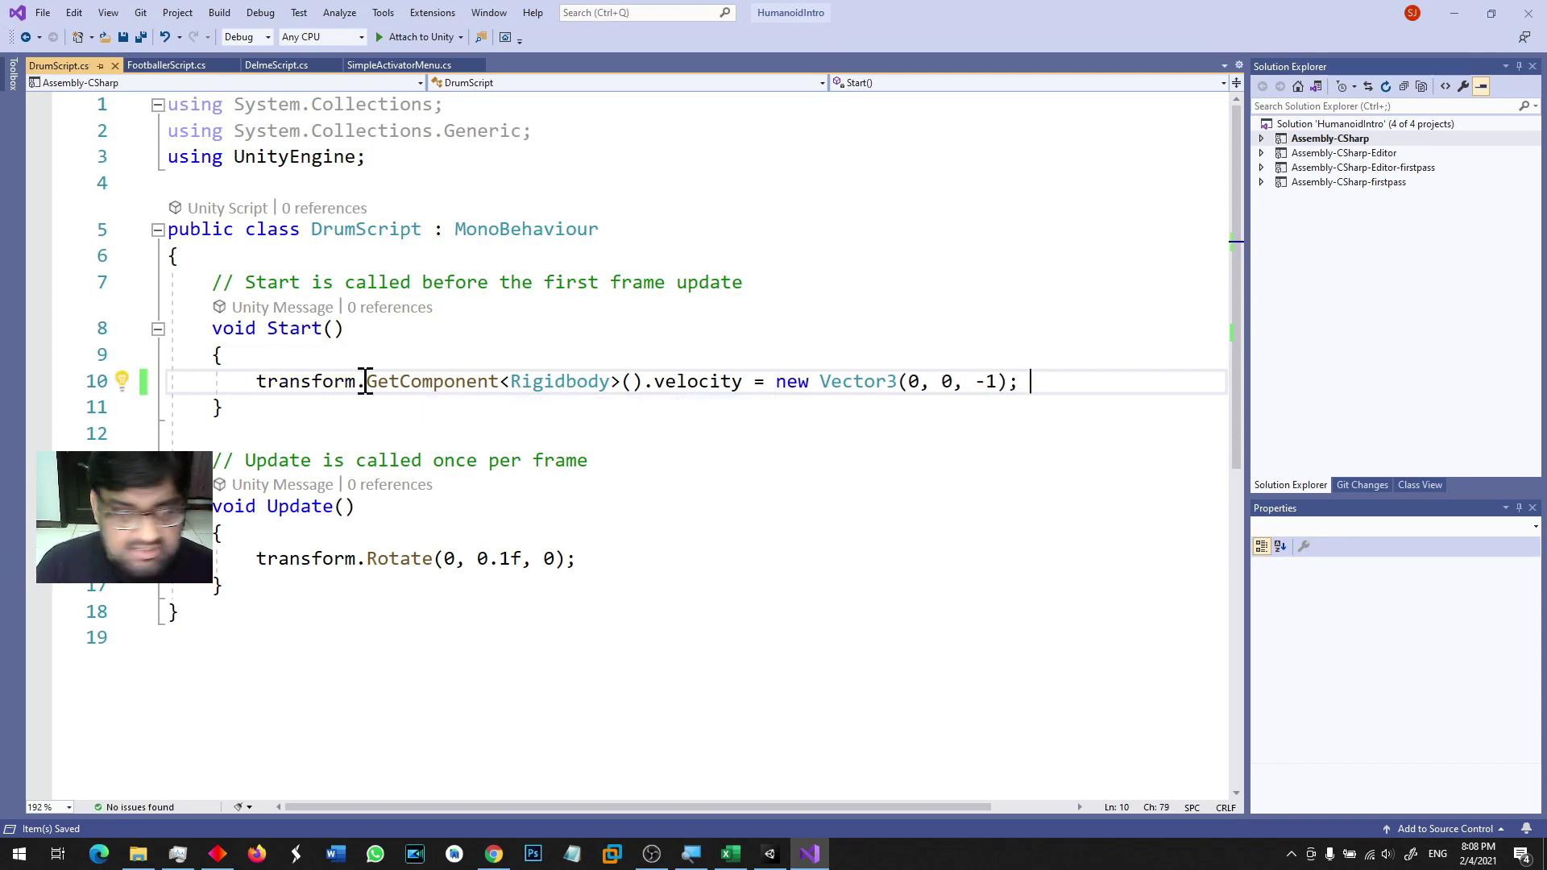
Step: Run the scene in Unity, follow the drum rolling down the road in the Scene view, then stop
{"action": "left_click", "coordinate": [770, 852]}
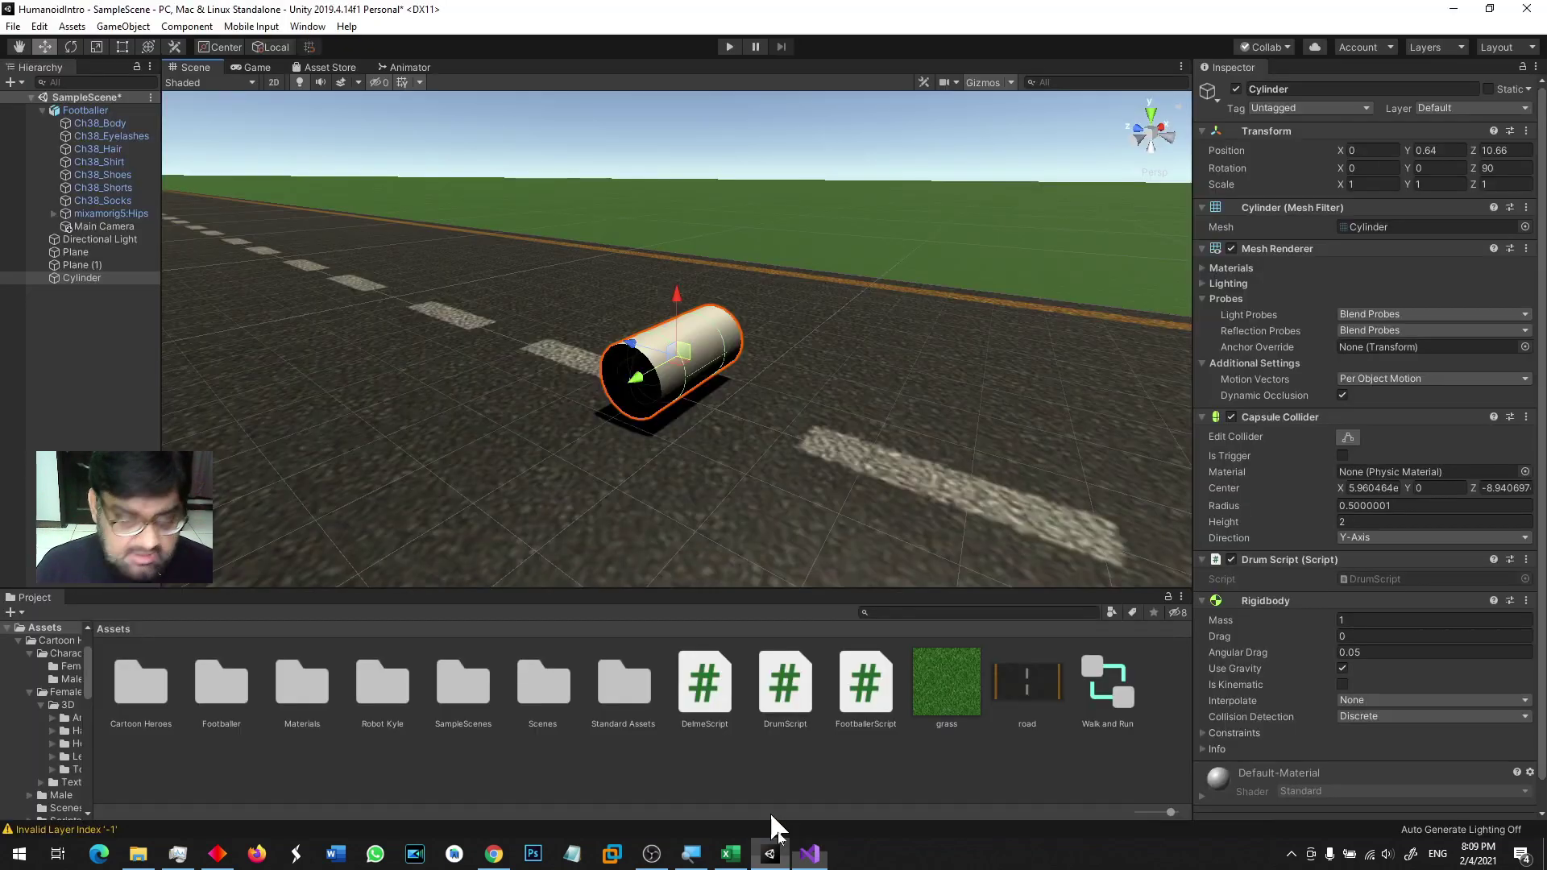
{"action": "left_click", "coordinate": [736, 47]}
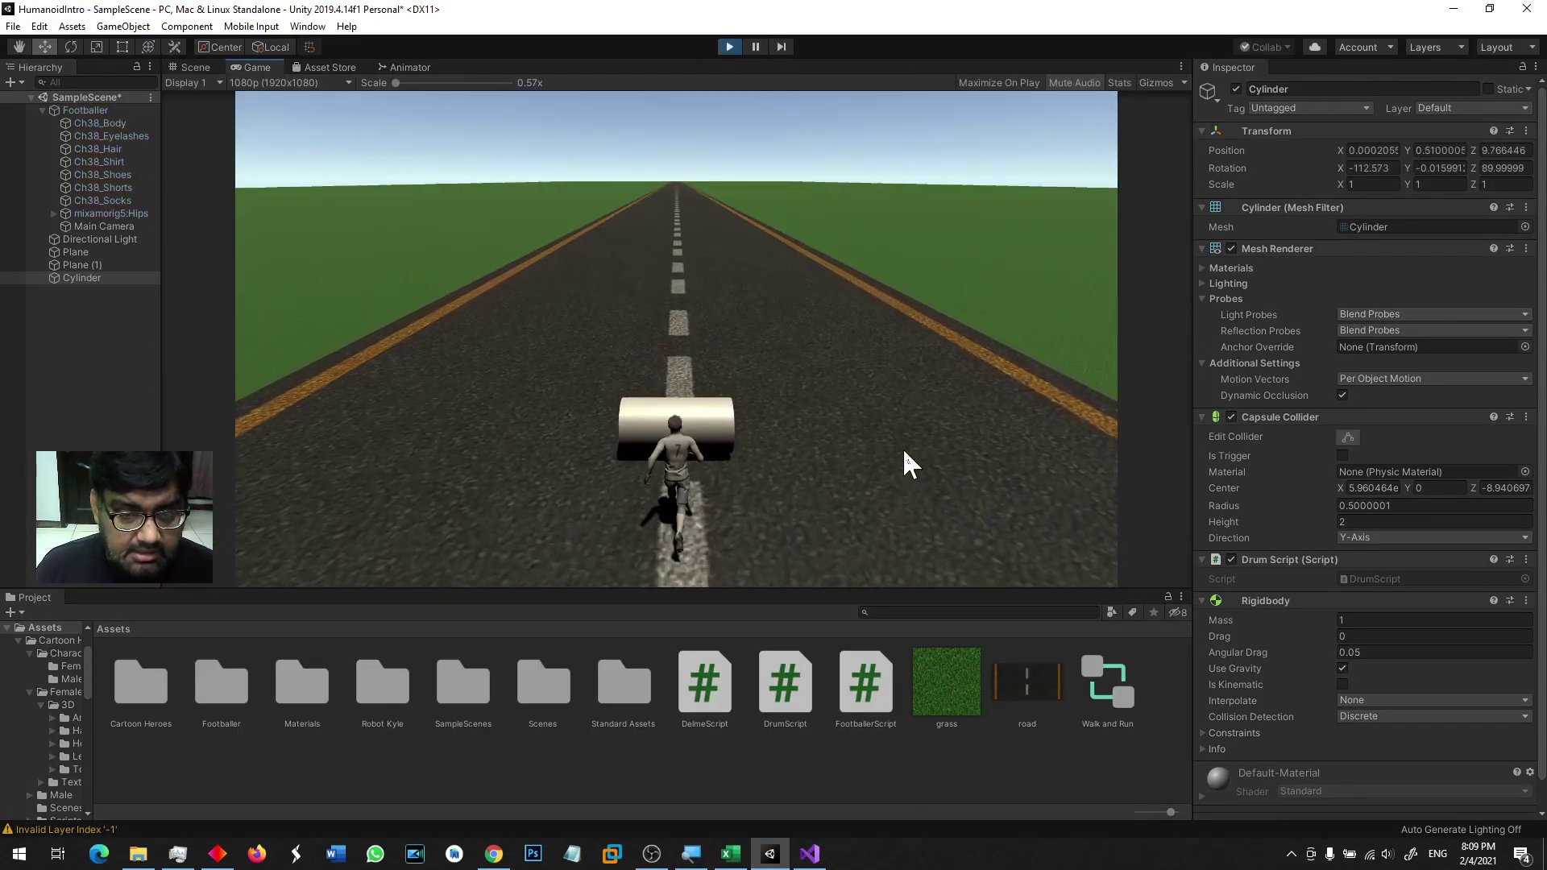
{"action": "left_click", "coordinate": [201, 68]}
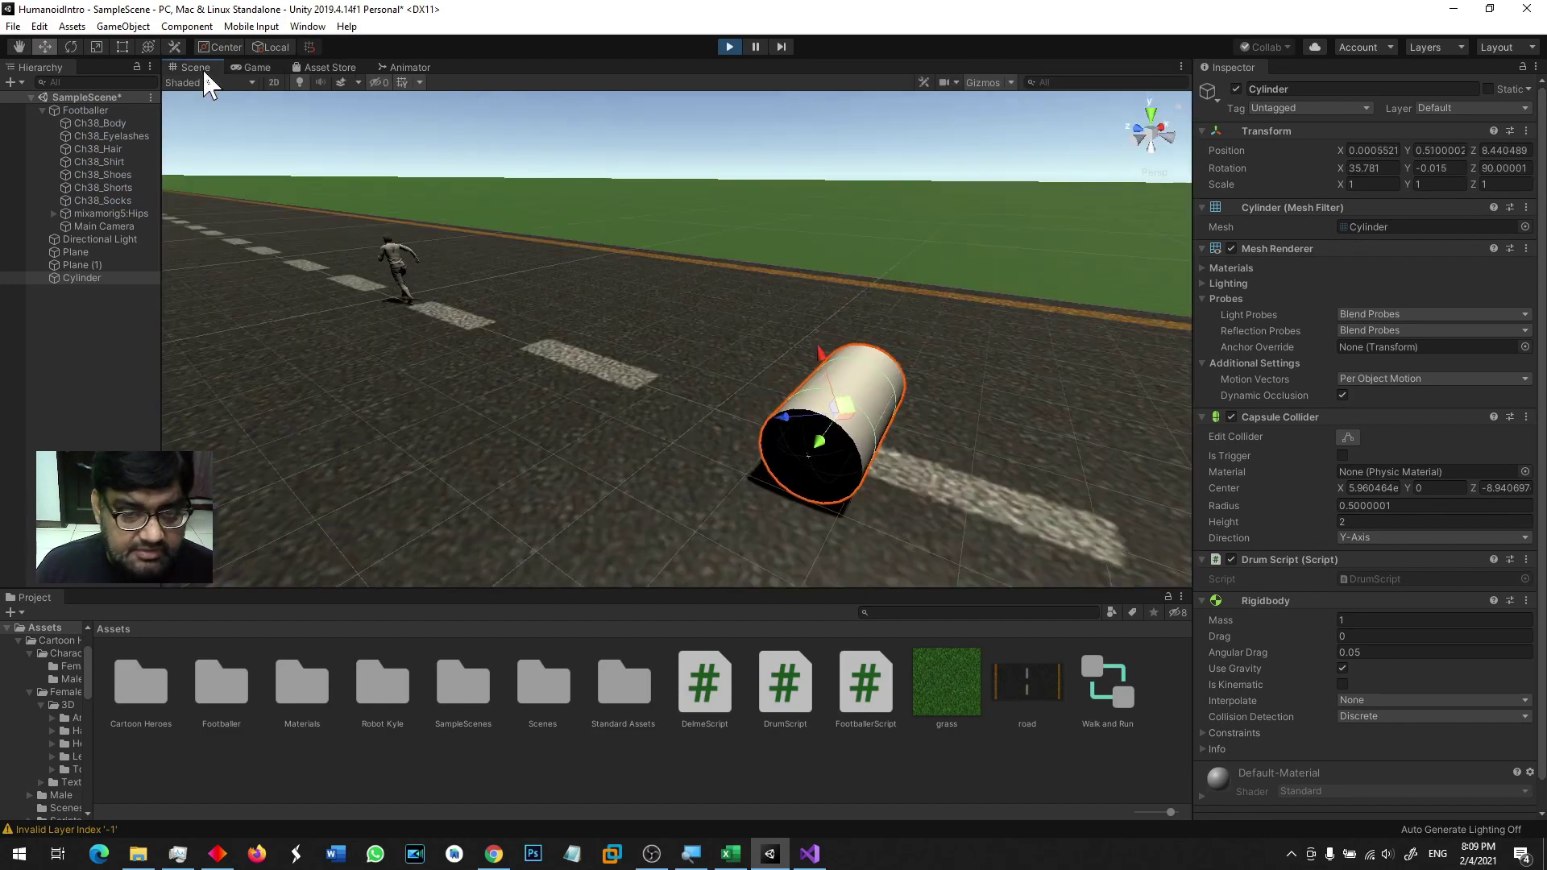
{"action": "scroll", "coordinate": [950, 515], "scroll_direction": "down", "scroll_amount": 3}
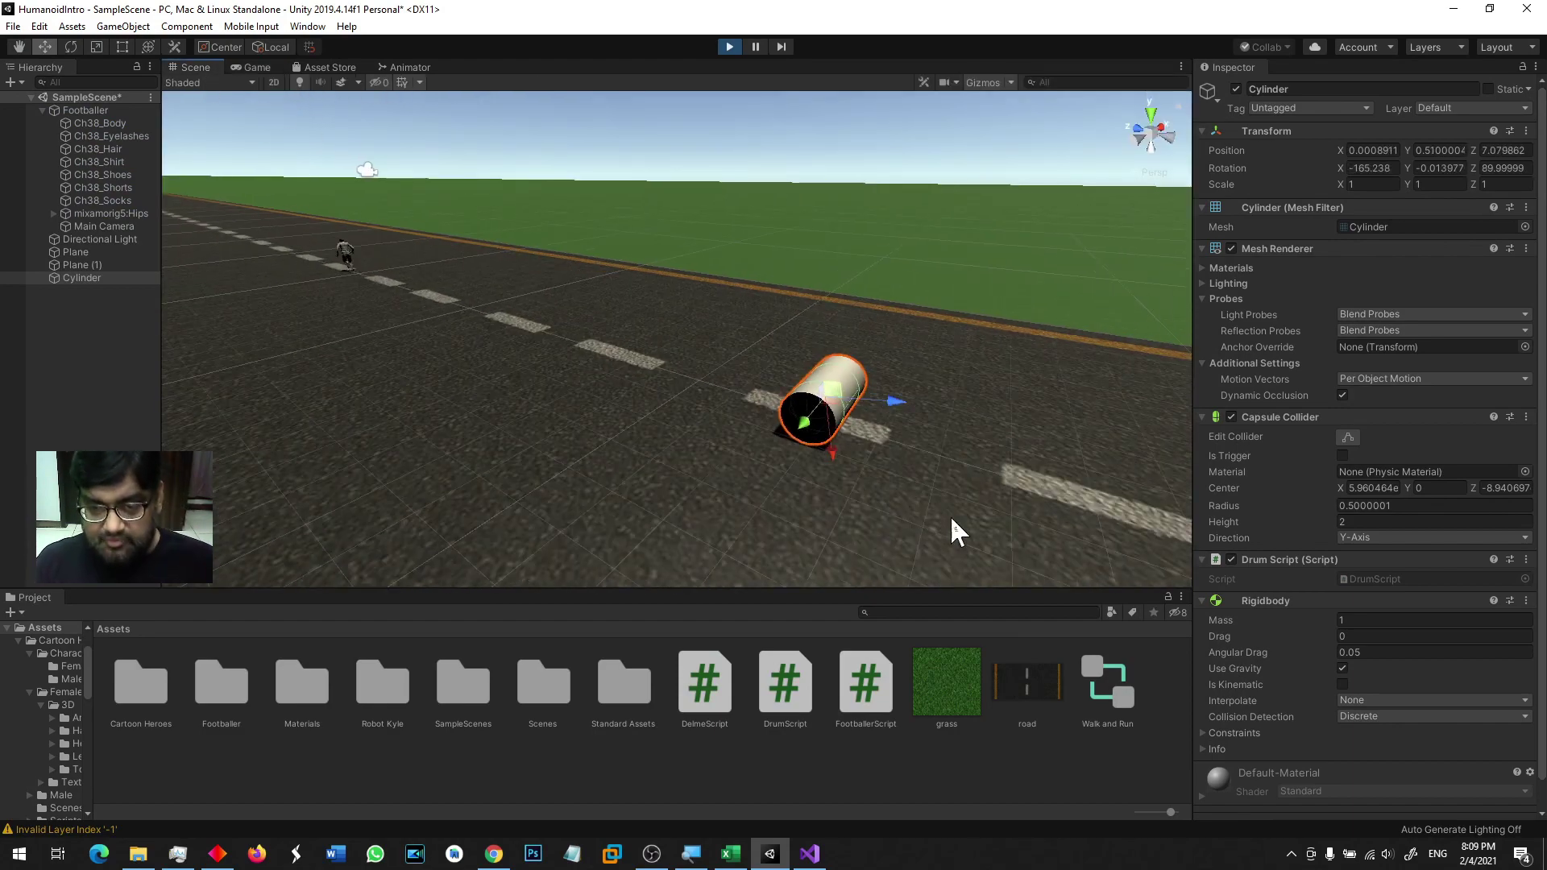
{"action": "right_click_drag", "start_coordinate": [949, 515], "coordinate": [951, 515]}
{"action": "middle_click_drag", "start_coordinate": [951, 515], "coordinate": [587, 428]}
{"action": "scroll", "coordinate": [594, 390], "scroll_direction": "down", "scroll_amount": 2}
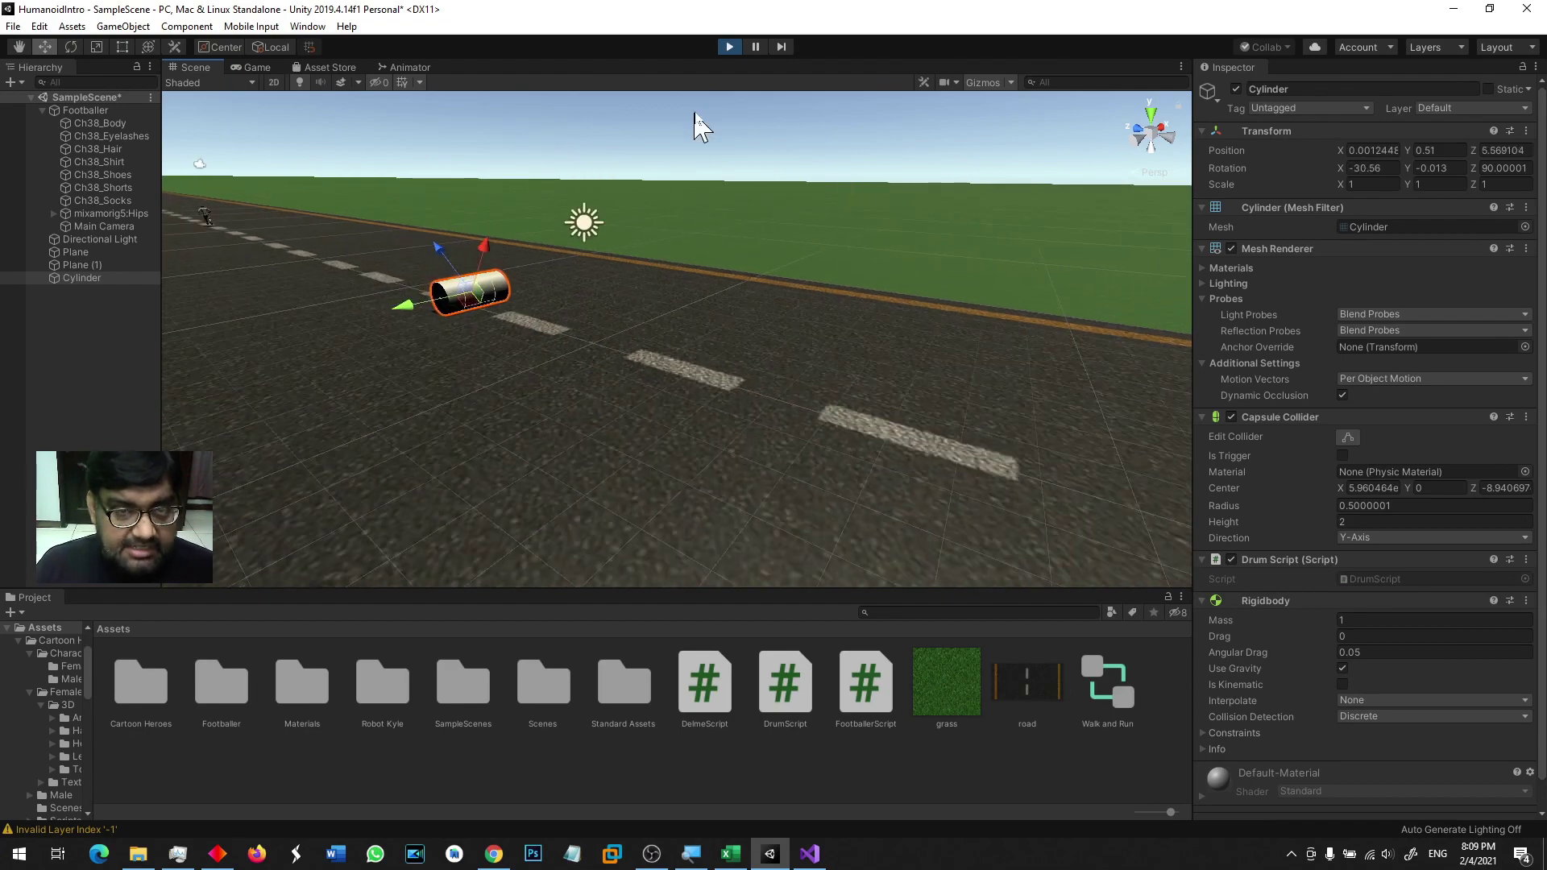
{"action": "left_click", "coordinate": [729, 47]}
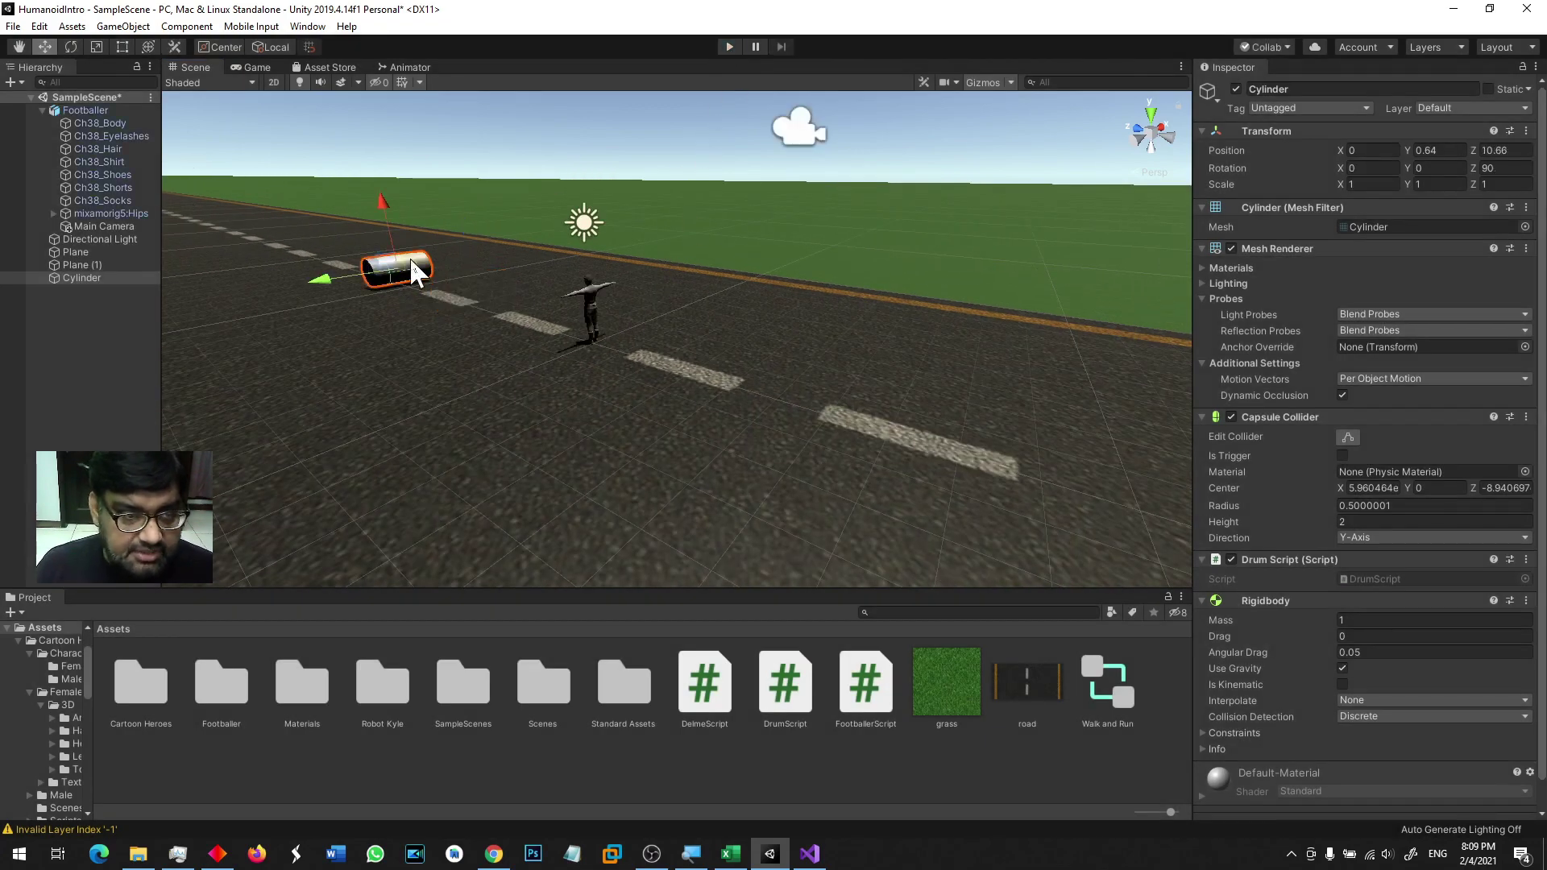
Step: Scale the drum to 2.2482, raise it to Y 1.55 and move it down the road to Z 40.79
{"action": "key", "text": "r"}
{"action": "left_click_drag", "start_coordinate": [403, 264], "coordinate": [467, 191]}
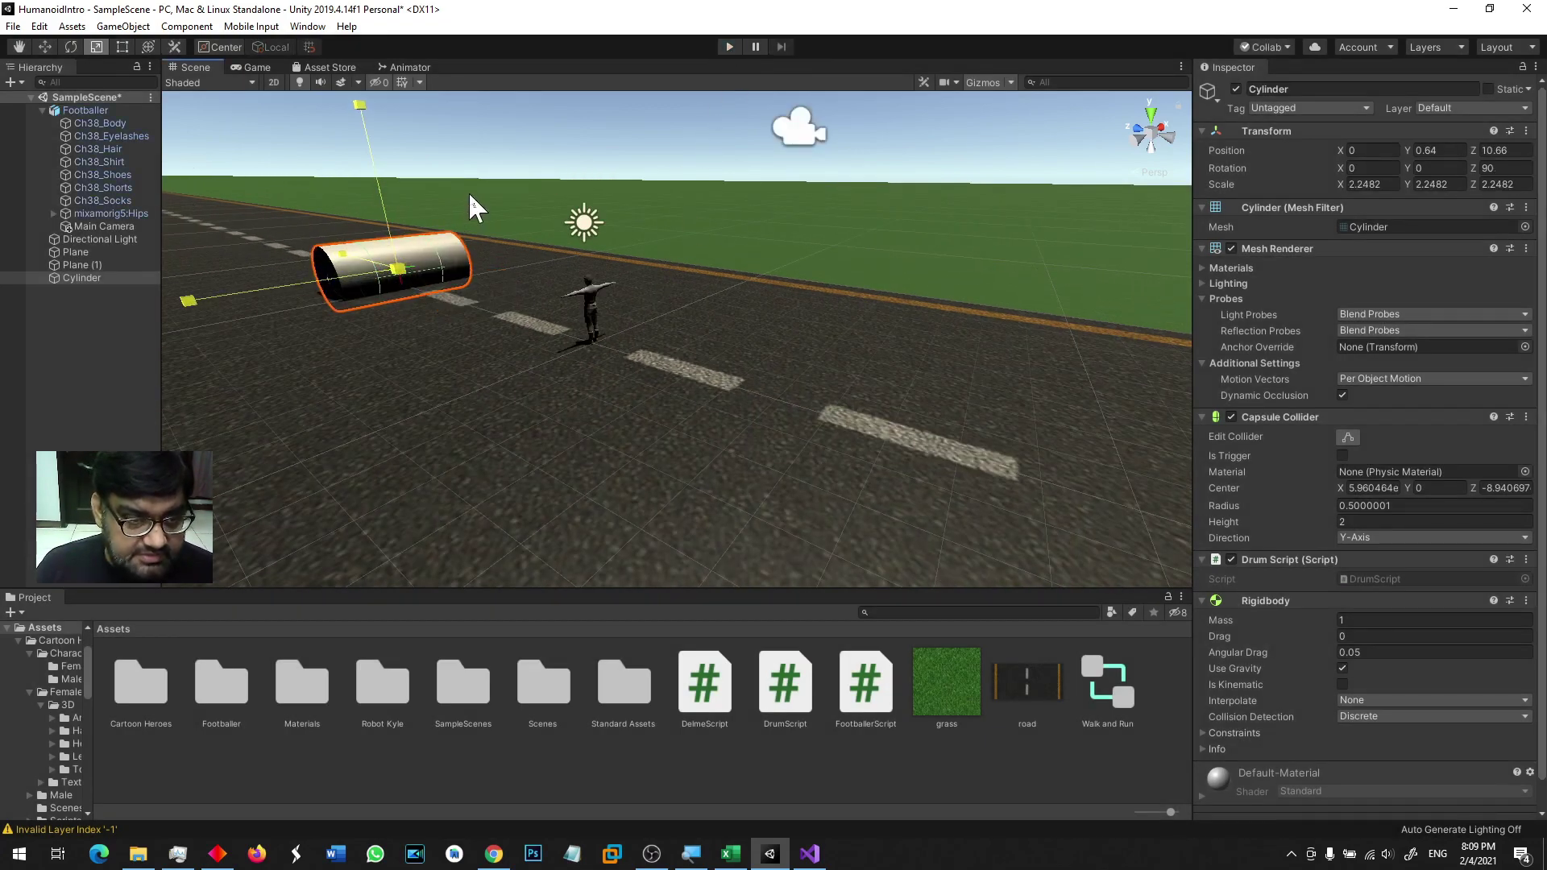
{"action": "right_click_drag", "start_coordinate": [446, 345], "coordinate": [534, 372]}
{"action": "key", "text": "w"}
{"action": "left_click_drag", "start_coordinate": [355, 279], "coordinate": [349, 201]}
{"action": "right_click_drag", "start_coordinate": [707, 376], "coordinate": [347, 421]}
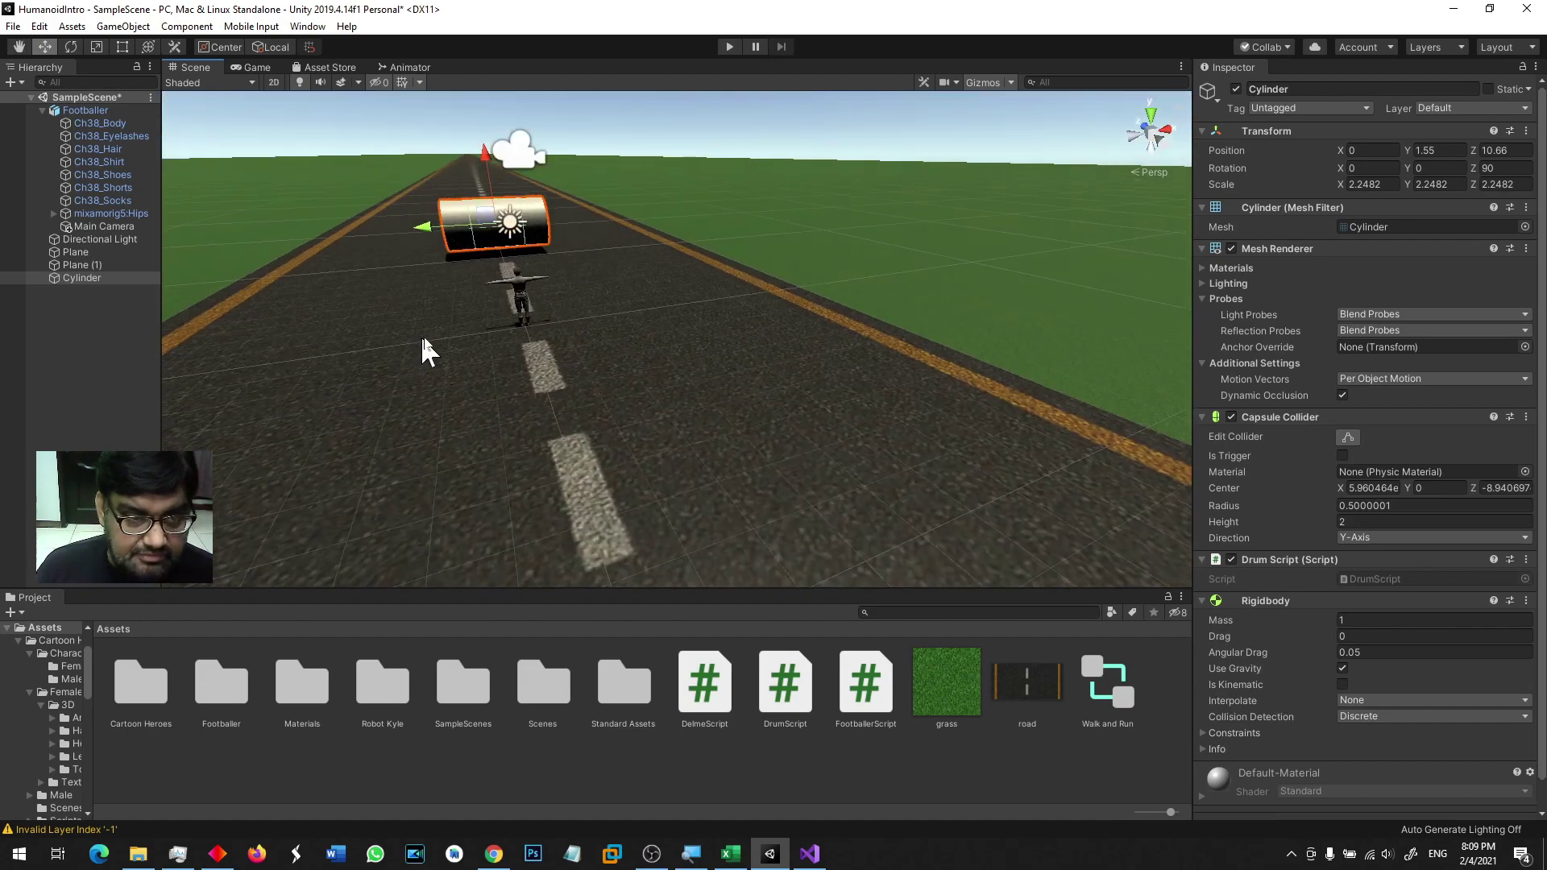
{"action": "right_click_drag", "start_coordinate": [455, 217], "coordinate": [471, 449]}
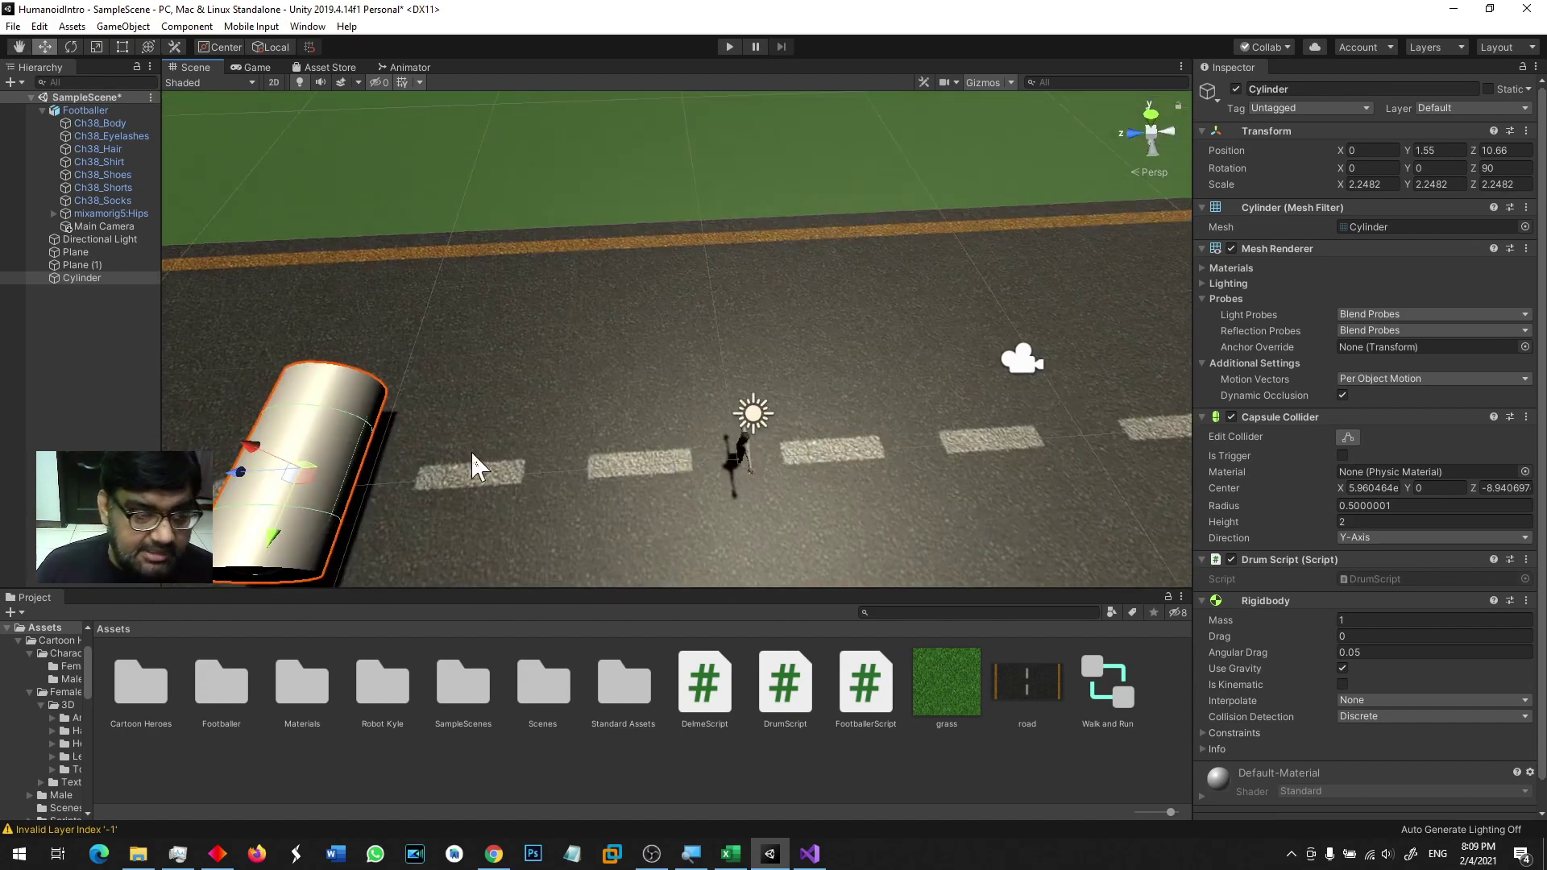
{"action": "scroll", "coordinate": [471, 448], "scroll_direction": "down", "scroll_amount": 3}
{"action": "left_click_drag", "start_coordinate": [494, 392], "coordinate": [132, 403]}
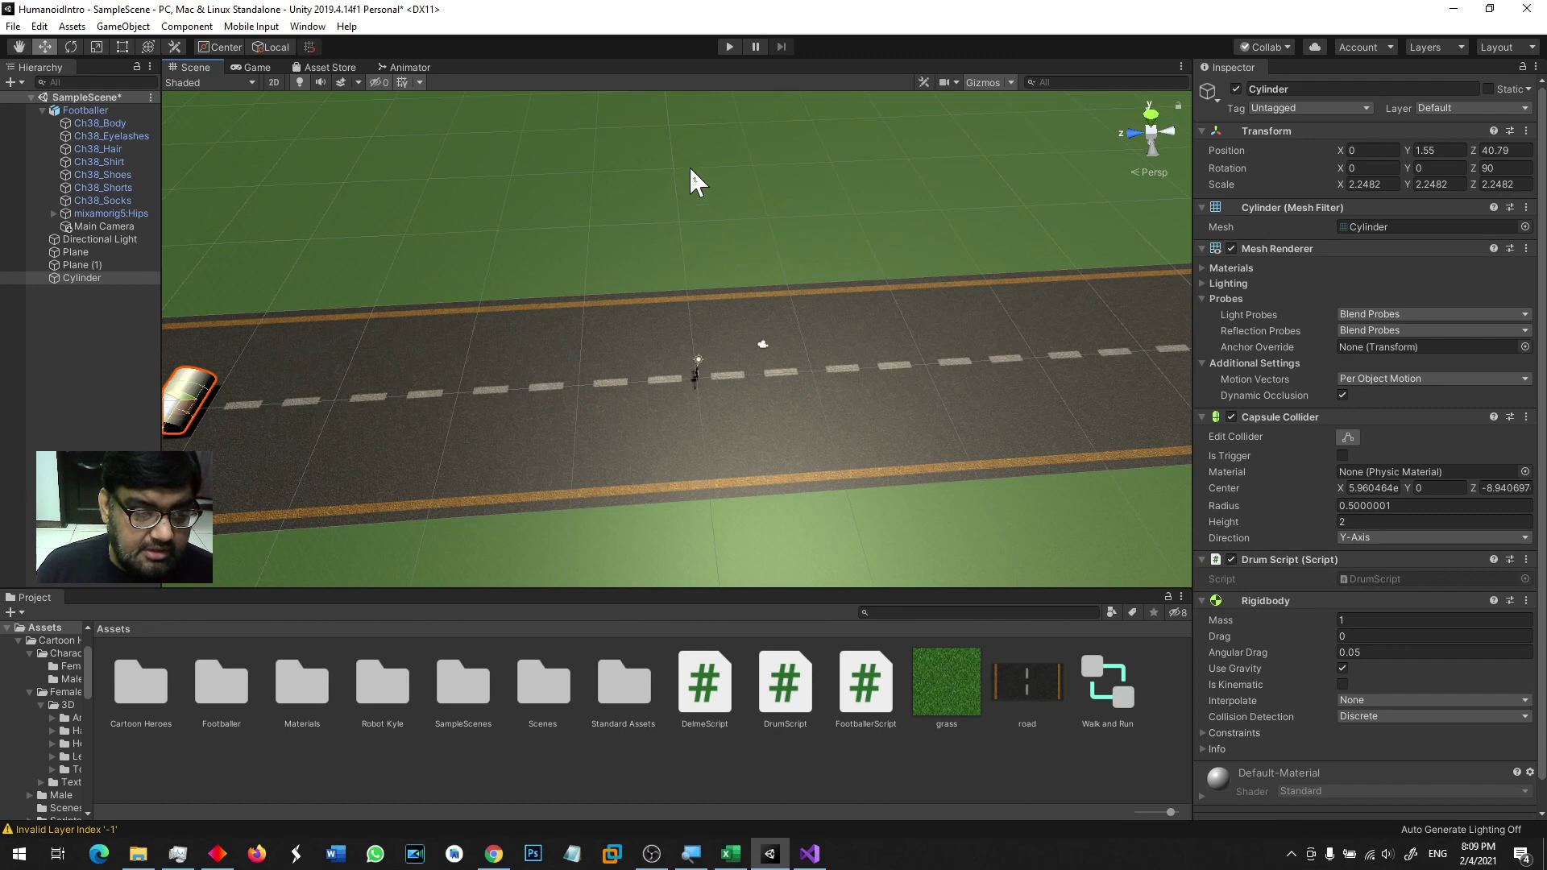
Step: Run the scene and watch the drum roll past the footballer in the Scene view
{"action": "left_click", "coordinate": [729, 47]}
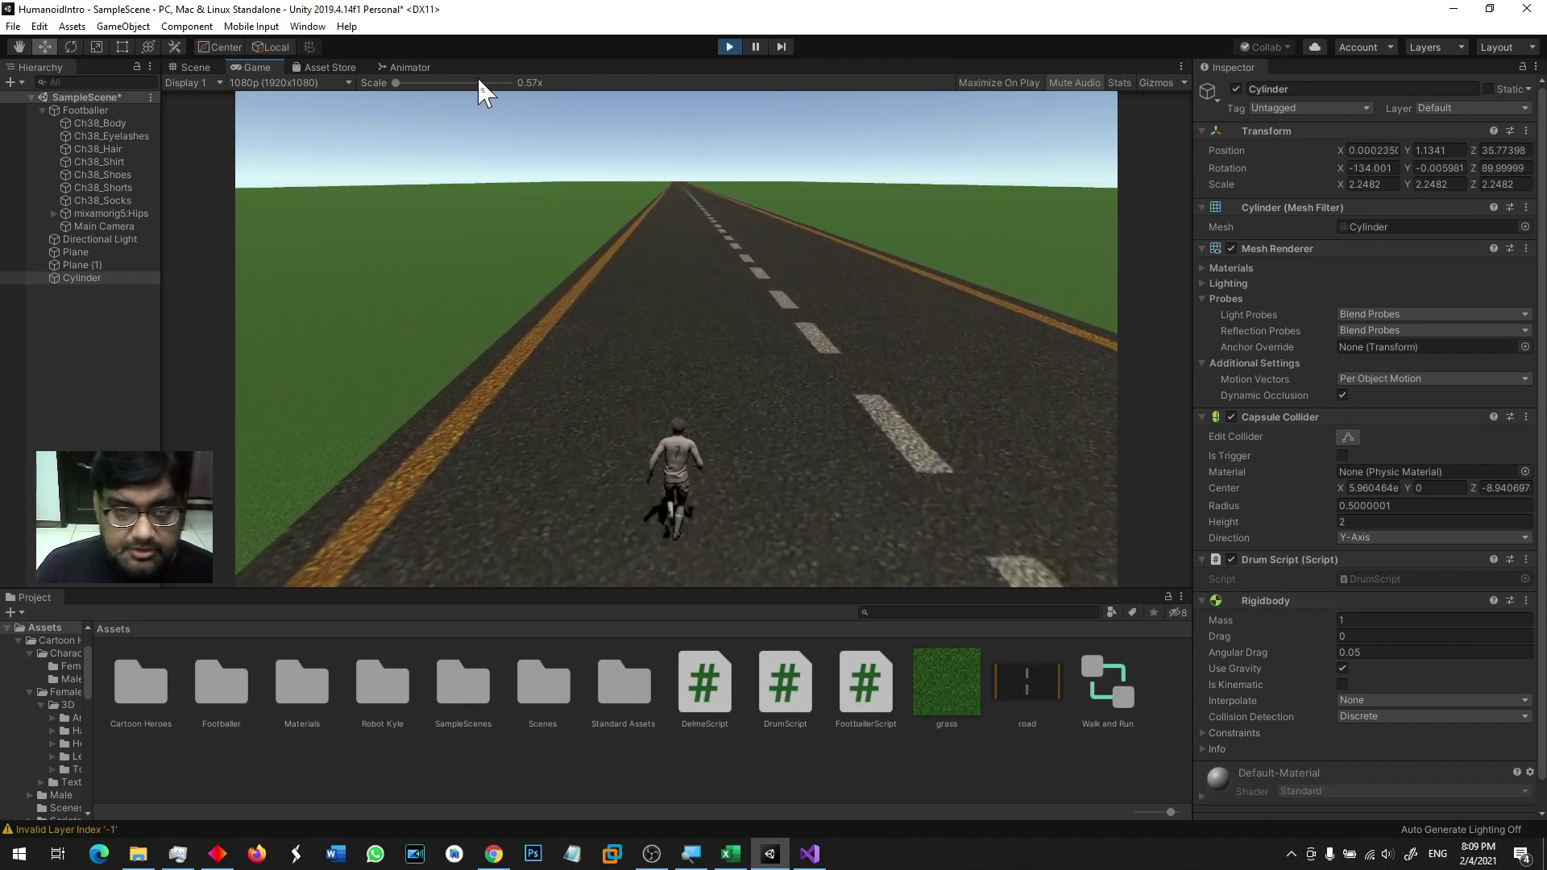
{"action": "left_click", "coordinate": [187, 78]}
{"action": "left_click", "coordinate": [187, 64]}
{"action": "left_click", "coordinate": [187, 63]}
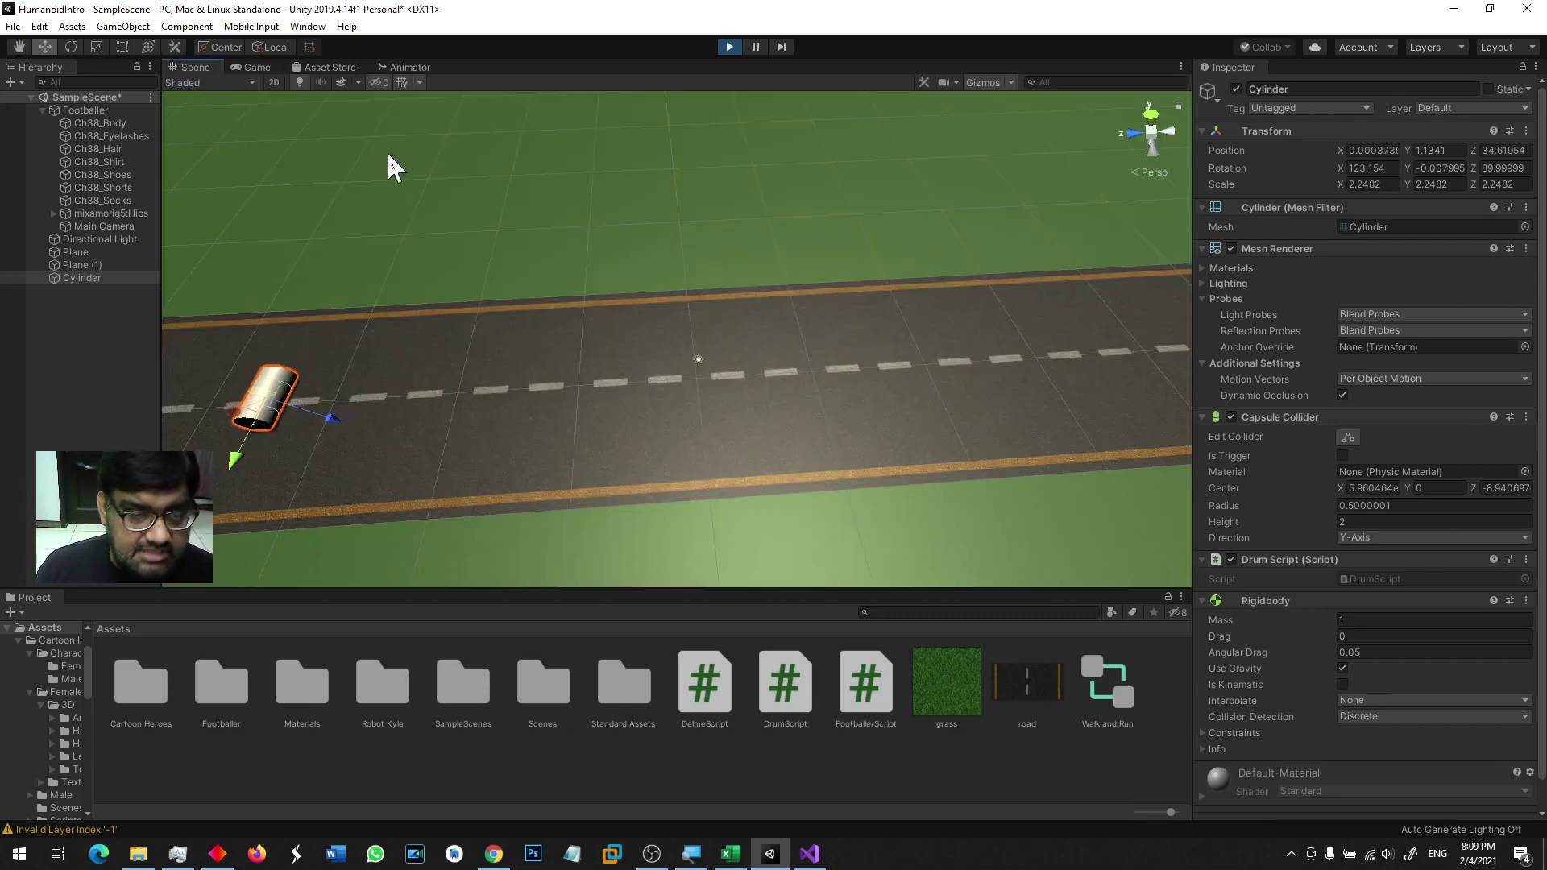
{"action": "left_click", "coordinate": [823, 860]}
Step: Change the drum's rotation to 0.3f and its velocity to Vector3(0,0,-3), and save DrumScript
{"action": "left_click", "coordinate": [644, 612]}
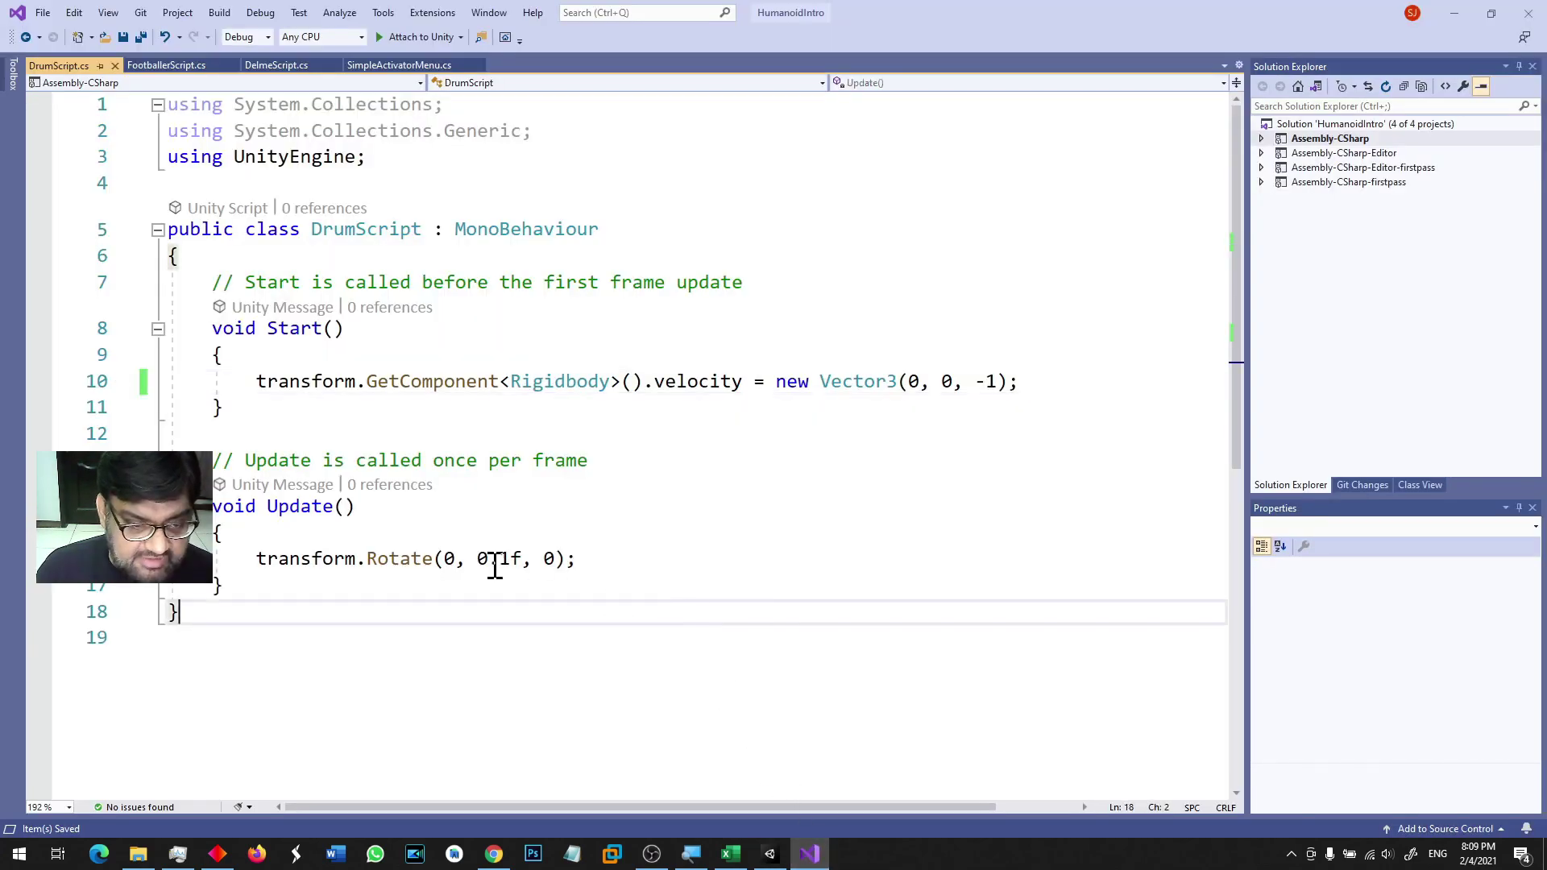
{"action": "left_click", "coordinate": [501, 559]}
{"action": "key", "text": "shift+Right"}
{"action": "type", "text": "3"}
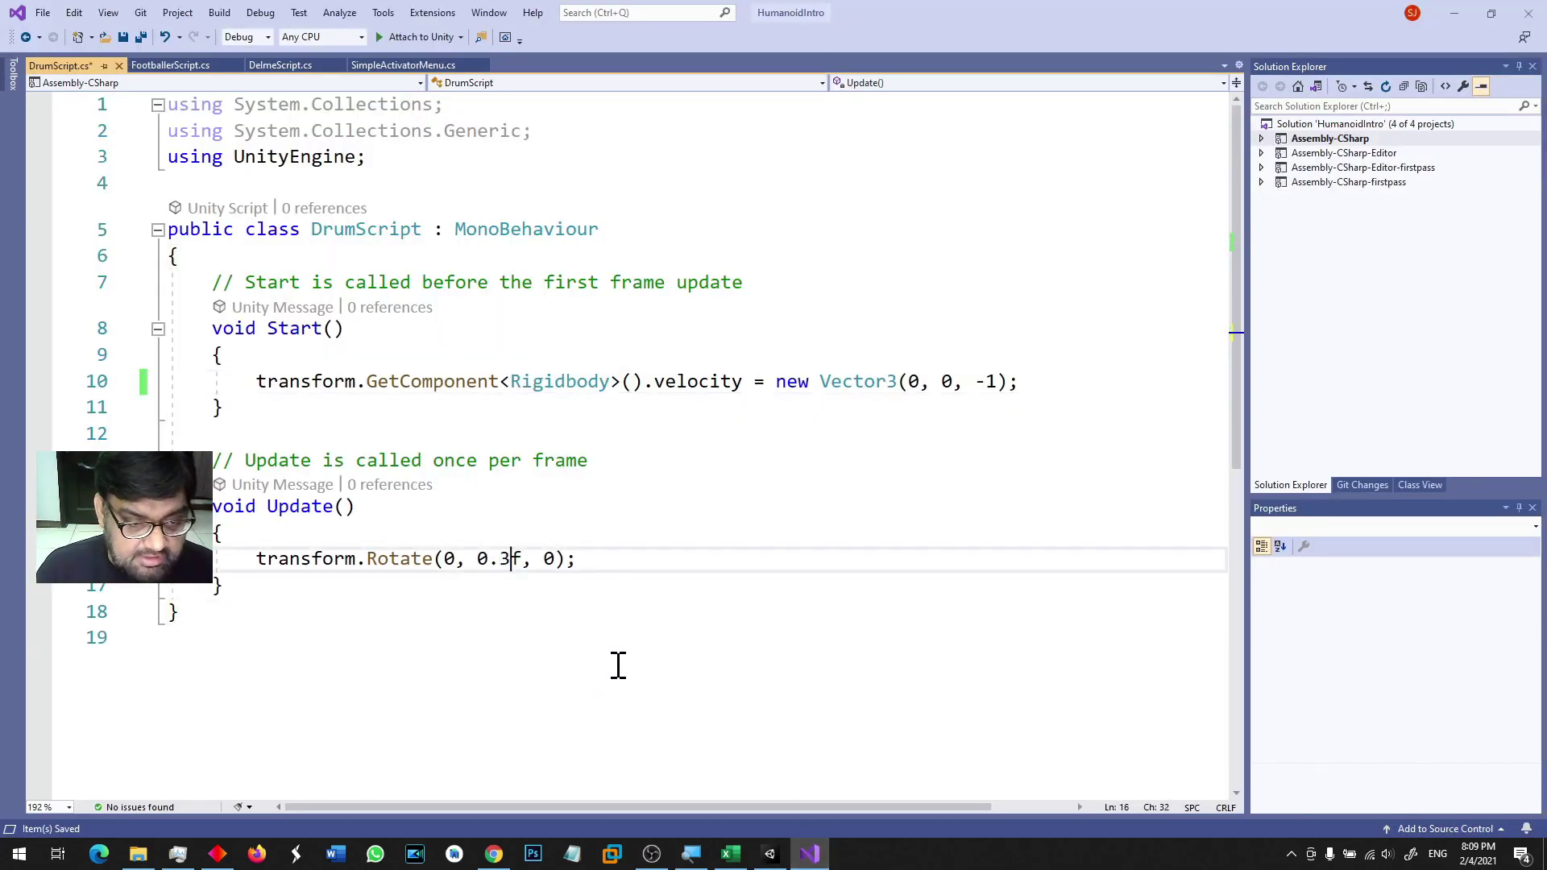
{"action": "left_click", "coordinate": [988, 382]}
{"action": "key", "text": "shift+Right"}
{"action": "type", "text": "3"}
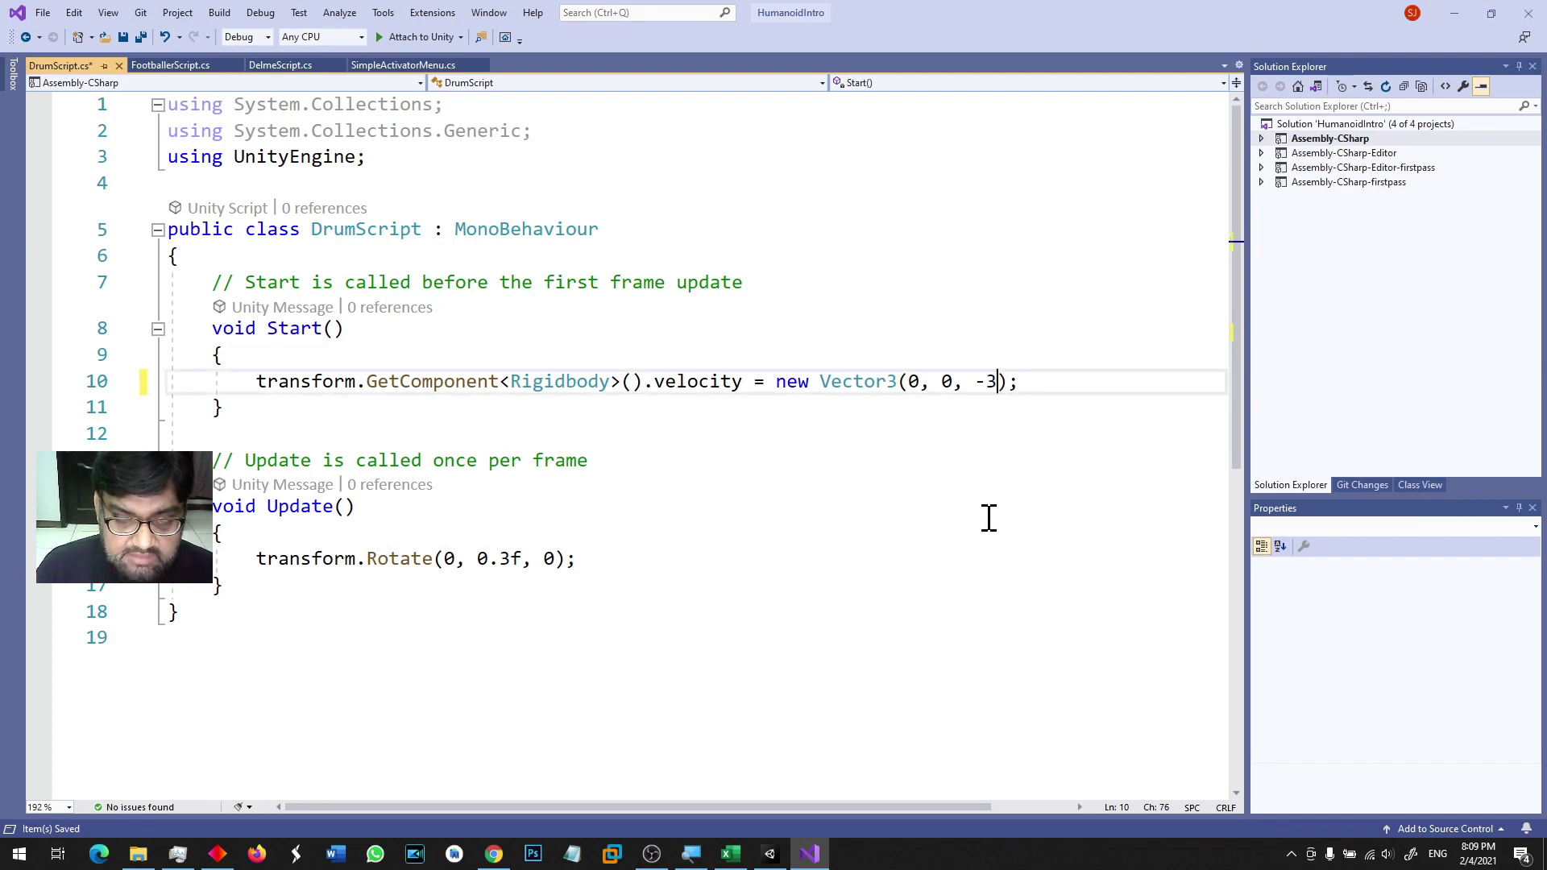
{"action": "key", "text": "ctrl+s"}
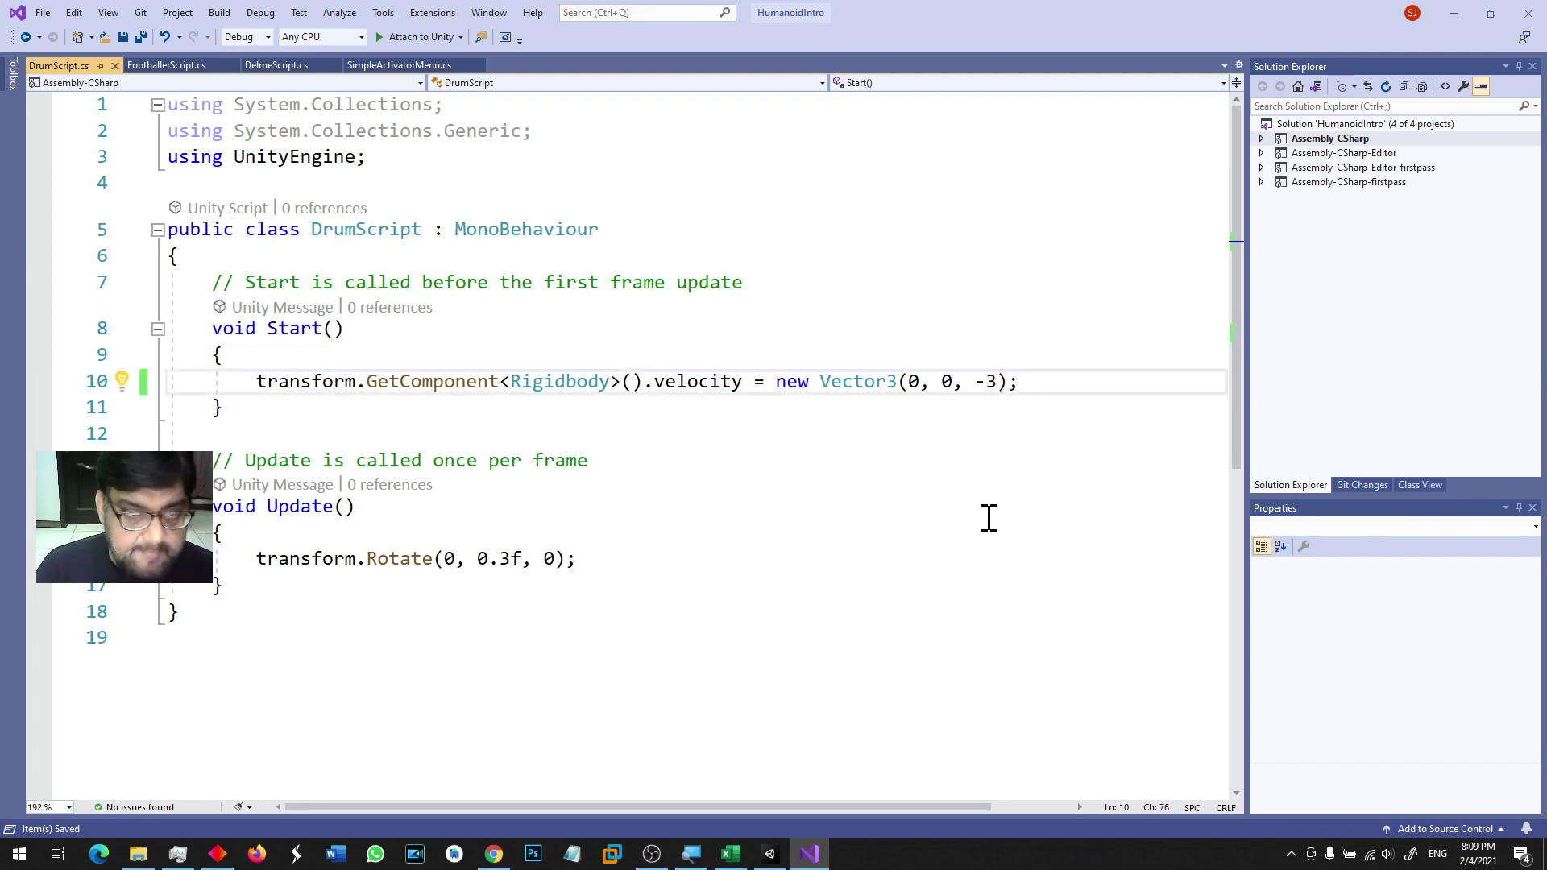
{"action": "left_click", "coordinate": [773, 856]}
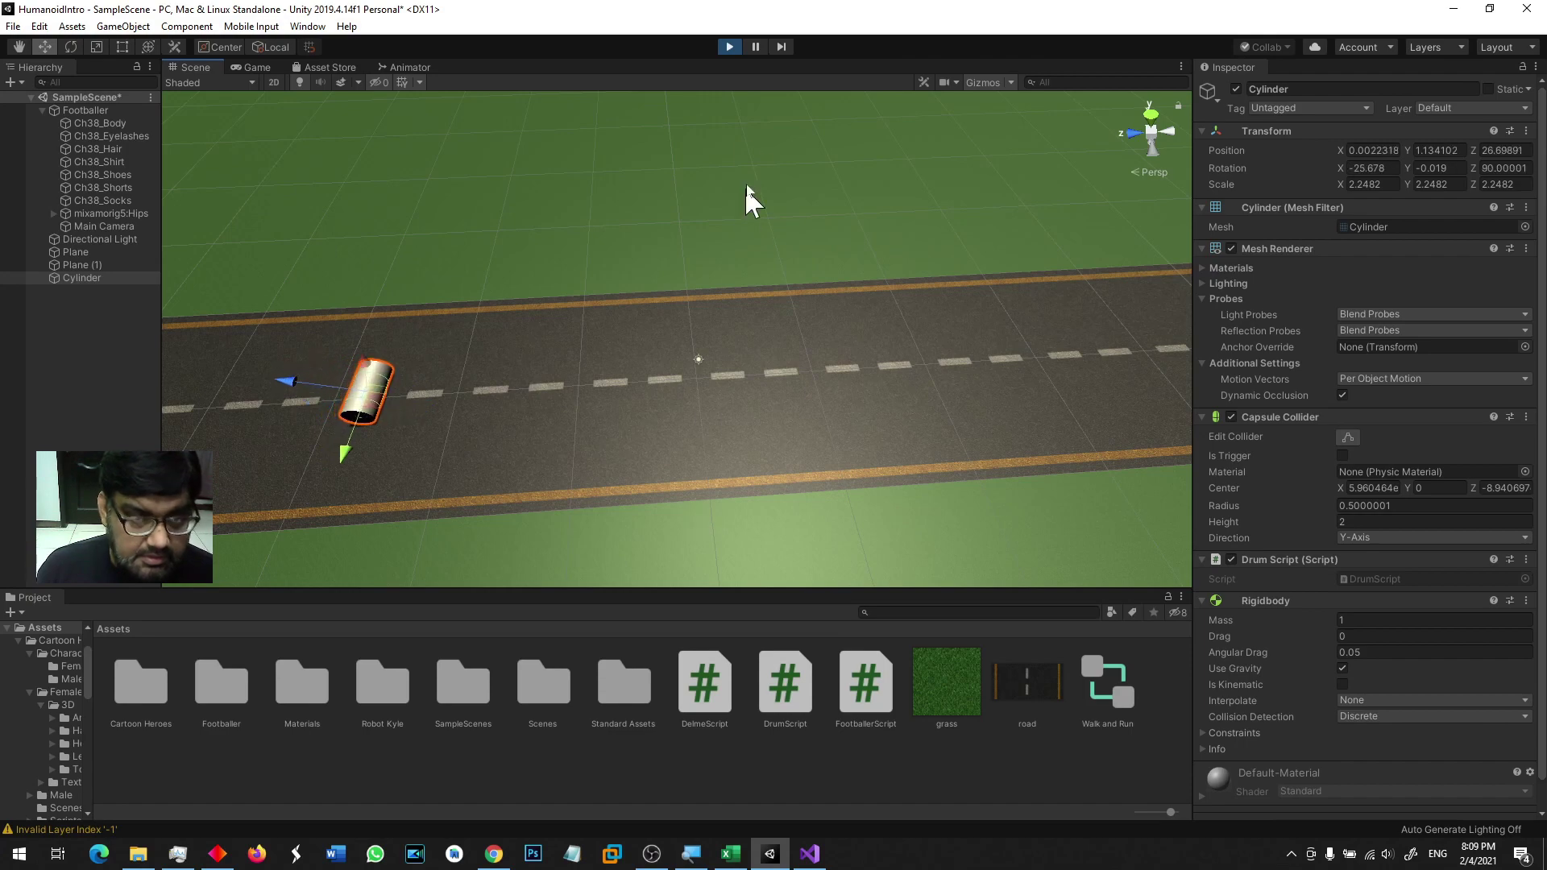
Step: Stop the current run, then play-test the drum again and stop it
{"action": "left_click", "coordinate": [729, 47]}
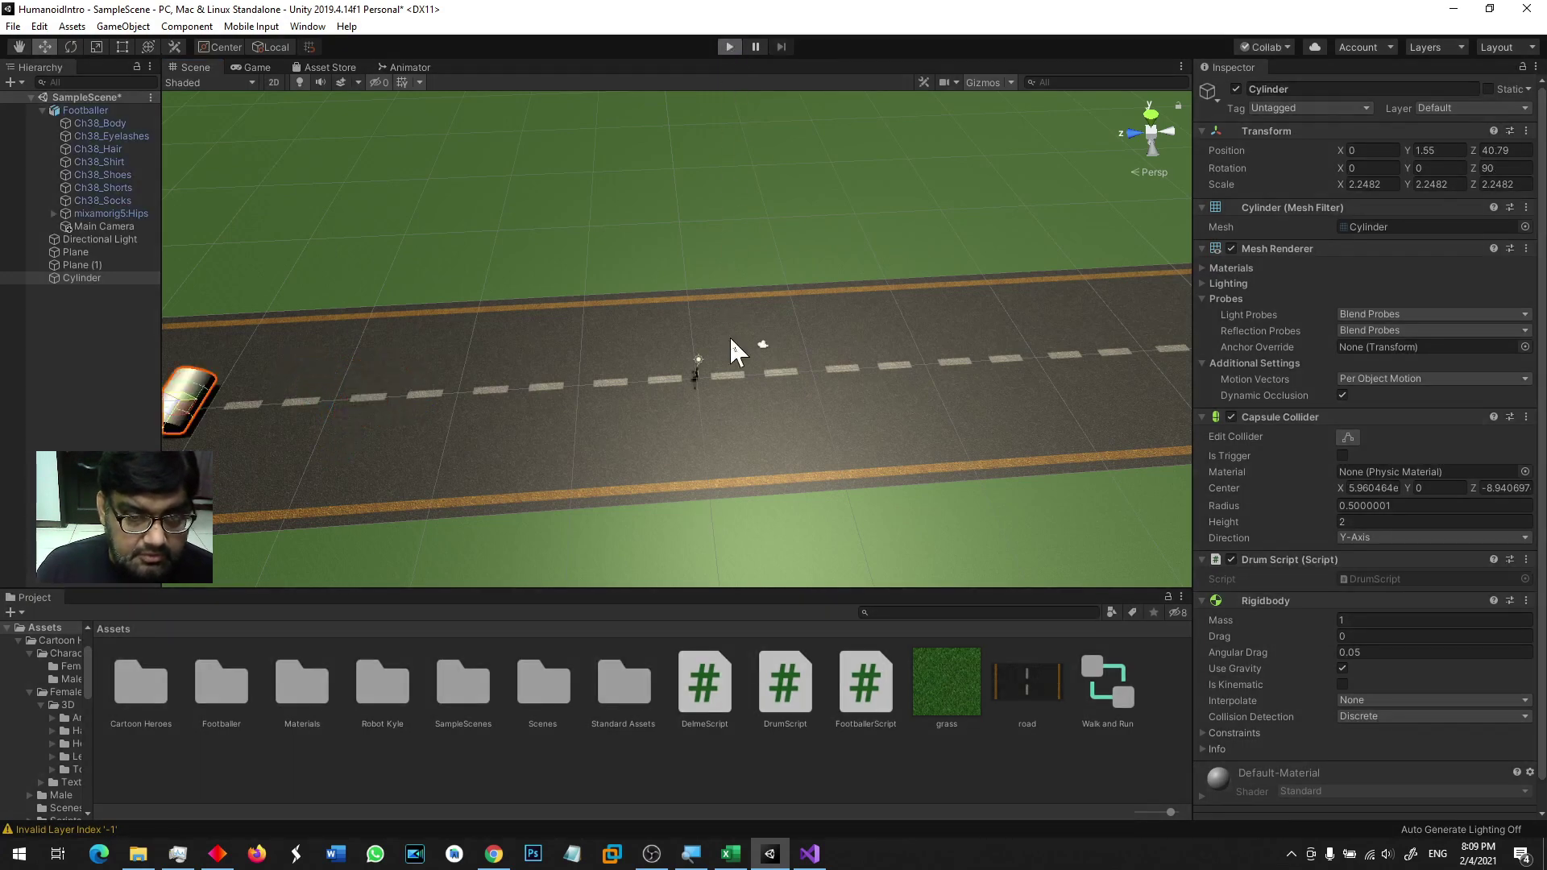
{"action": "key", "text": "ctrl+p"}
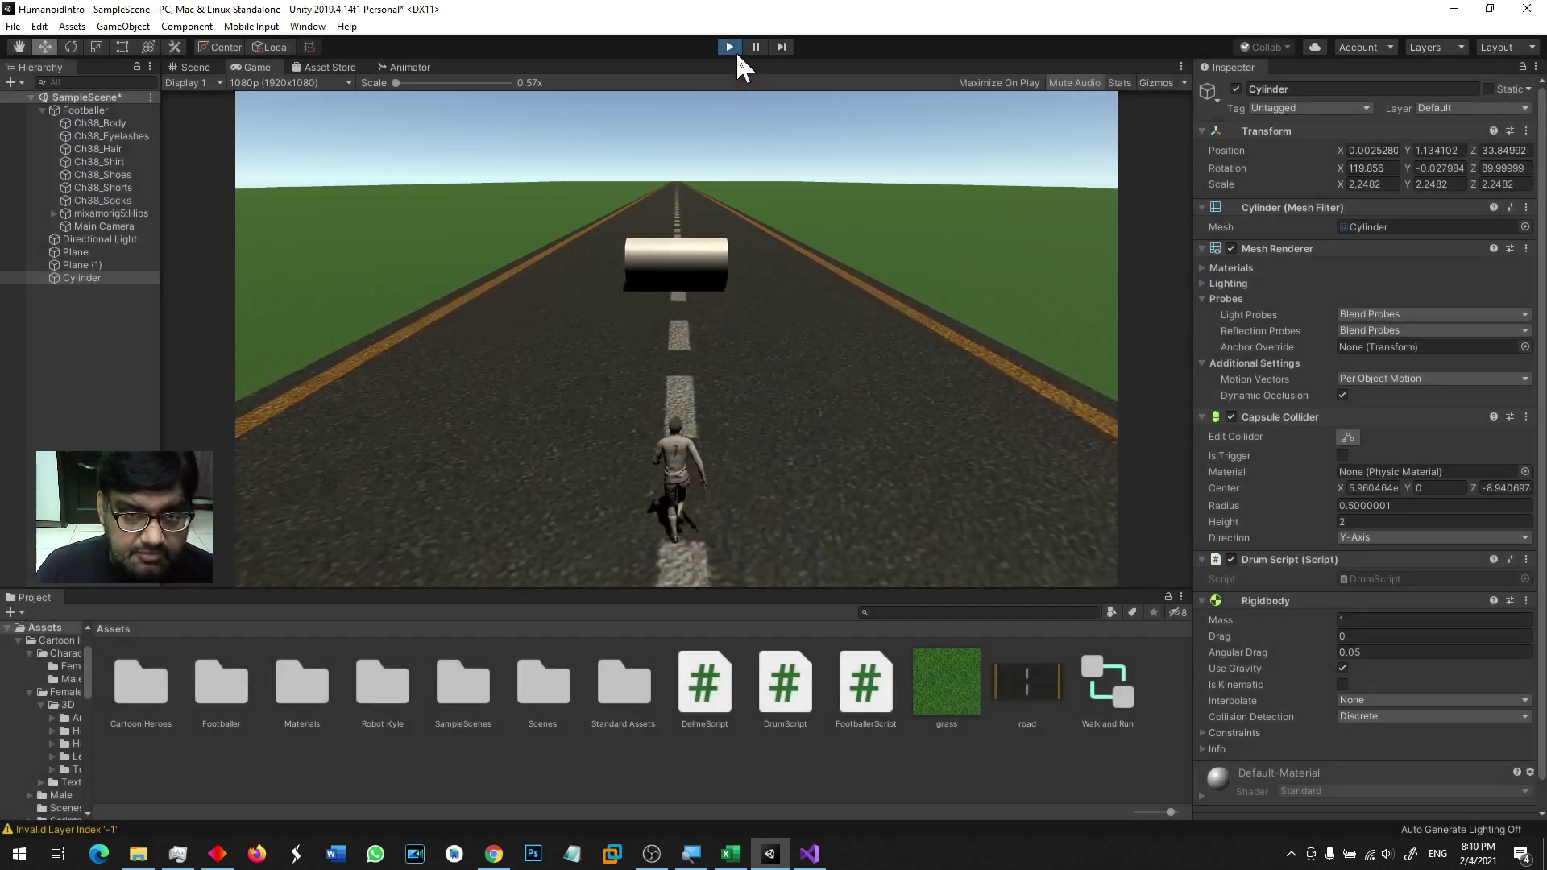
{"action": "left_click", "coordinate": [729, 47]}
Step: Raise DrumScript's velocity to Vector3(0,0,-6) and play-test the faster drum in Unity
{"action": "left_click", "coordinate": [828, 864]}
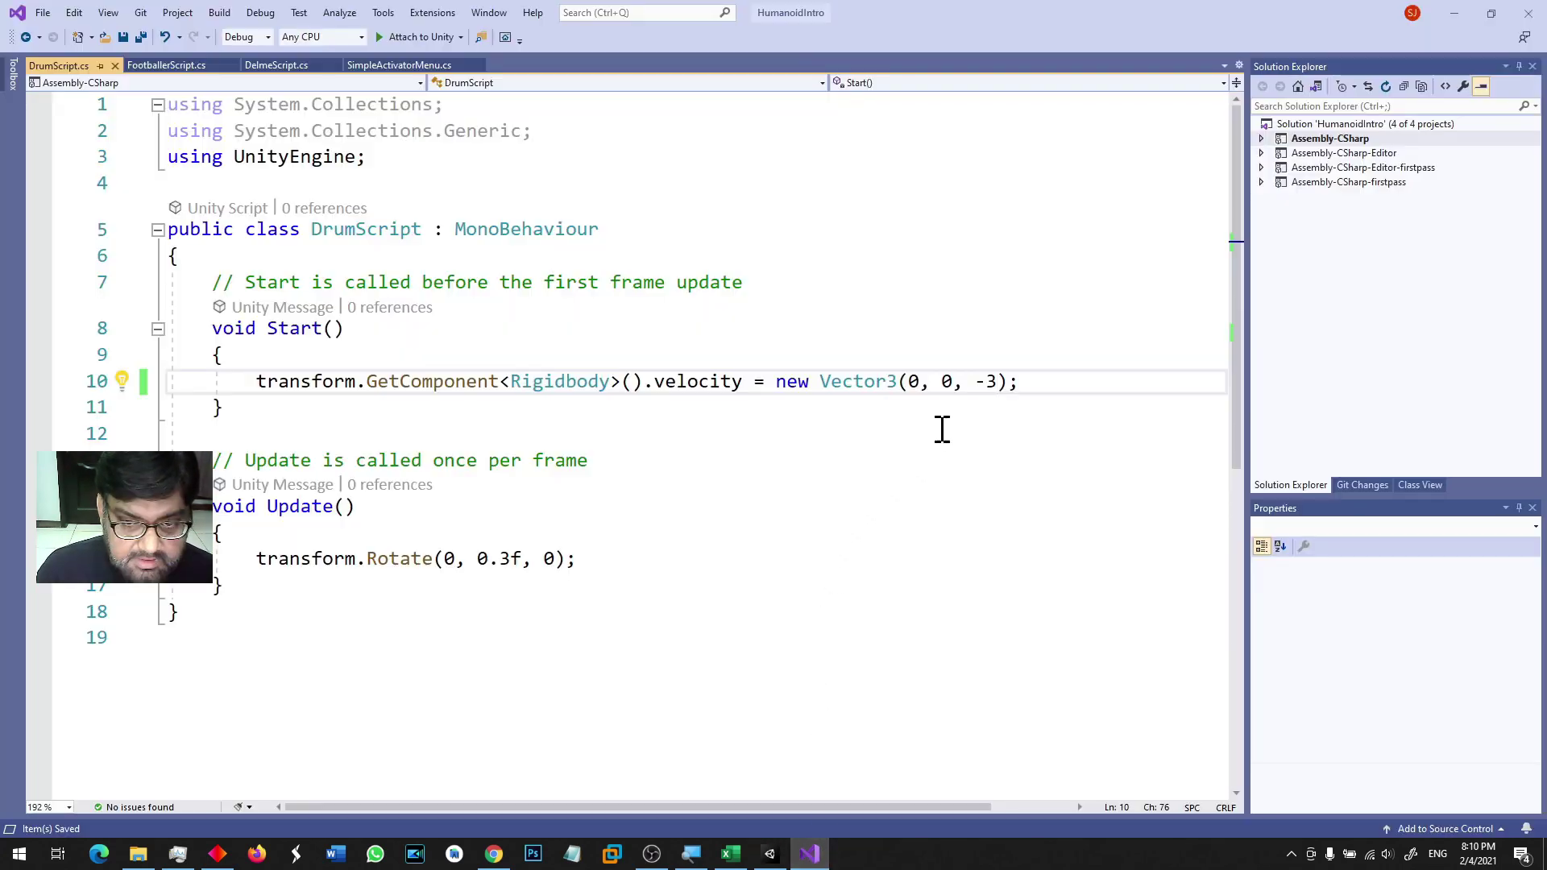
{"action": "key", "text": "shift+Left"}
{"action": "type", "text": "6"}
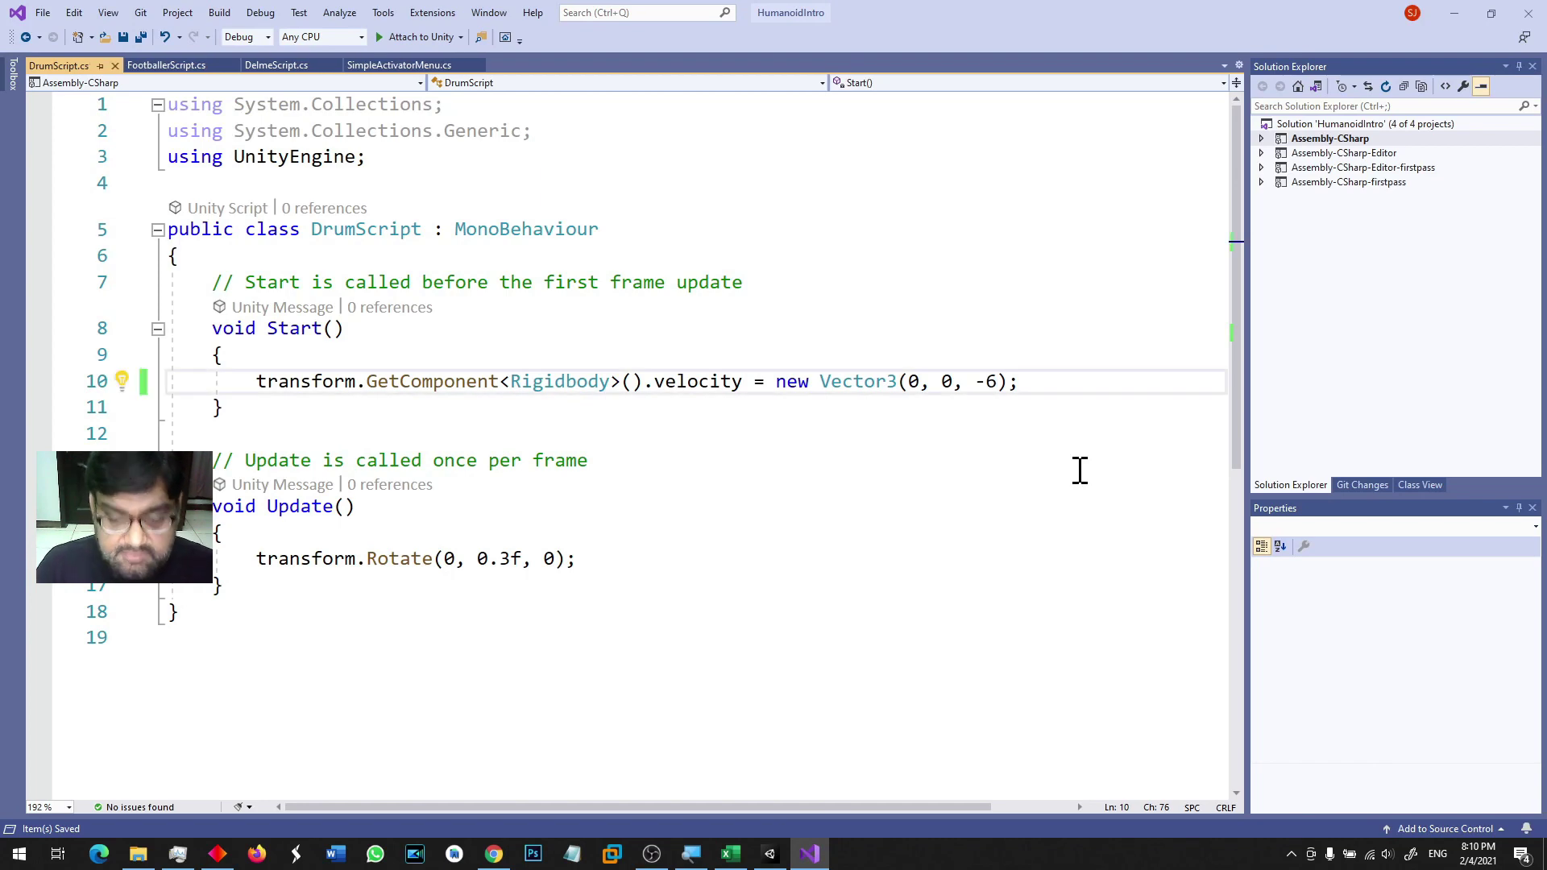
{"action": "key", "text": "alt+Tab"}
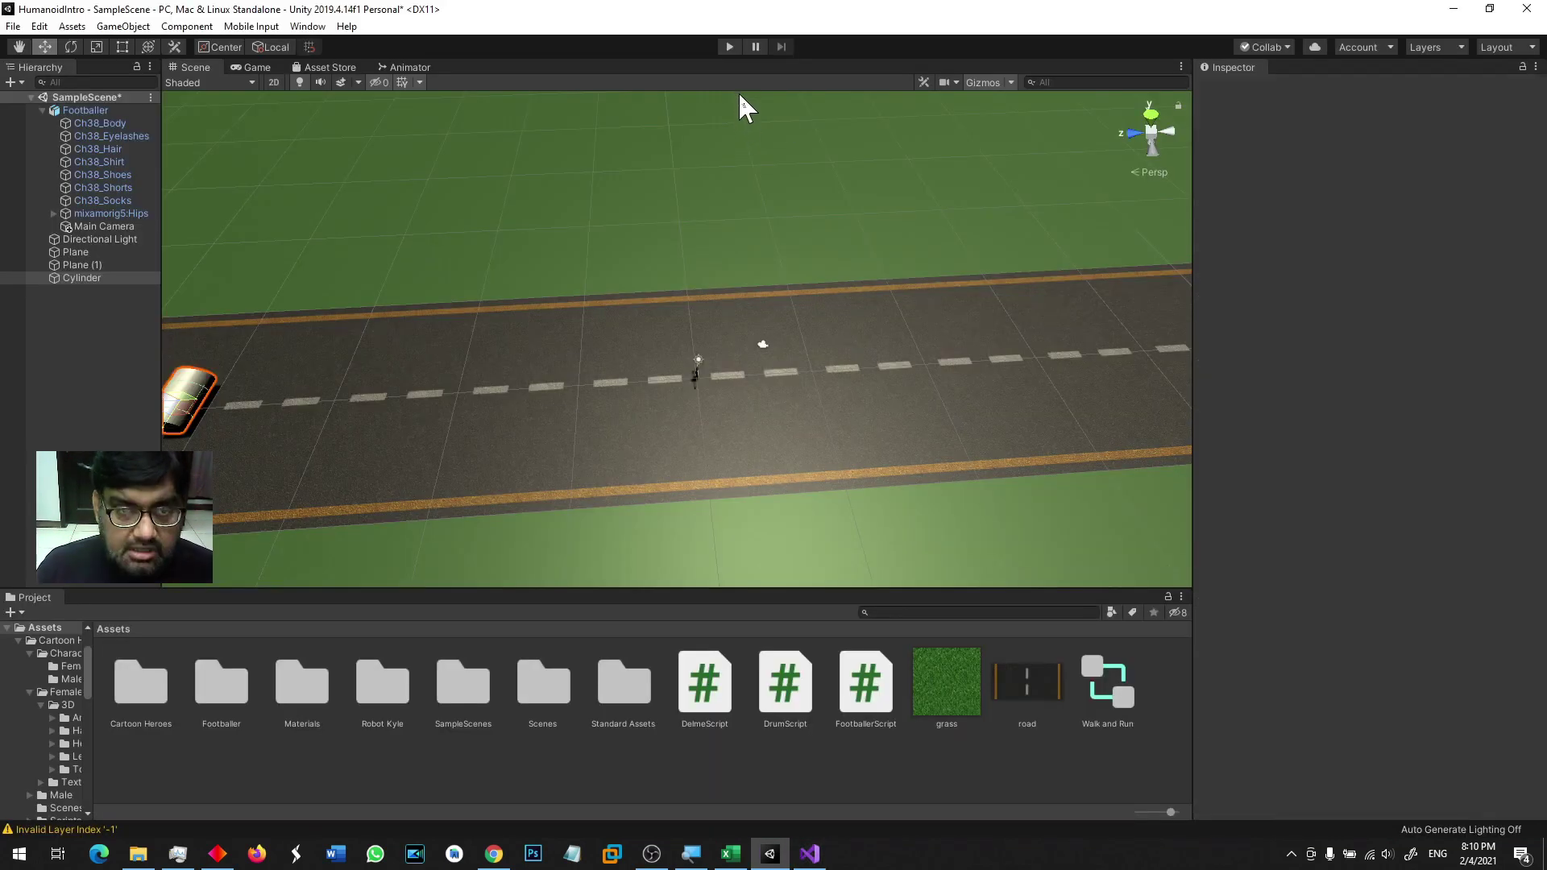
{"action": "left_click", "coordinate": [729, 47]}
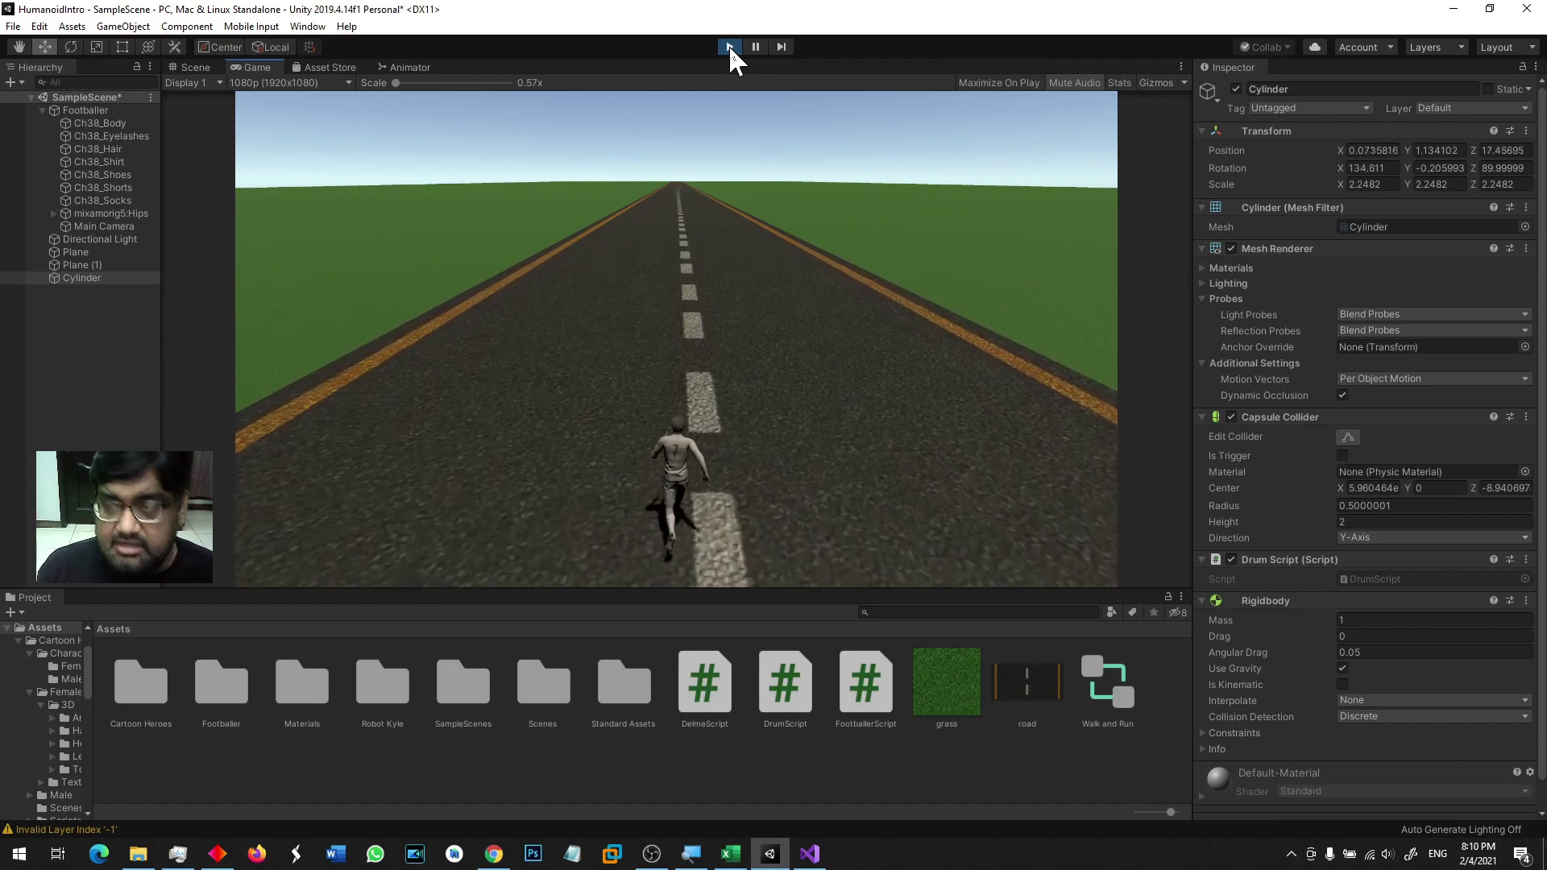
{"action": "left_click", "coordinate": [728, 46]}
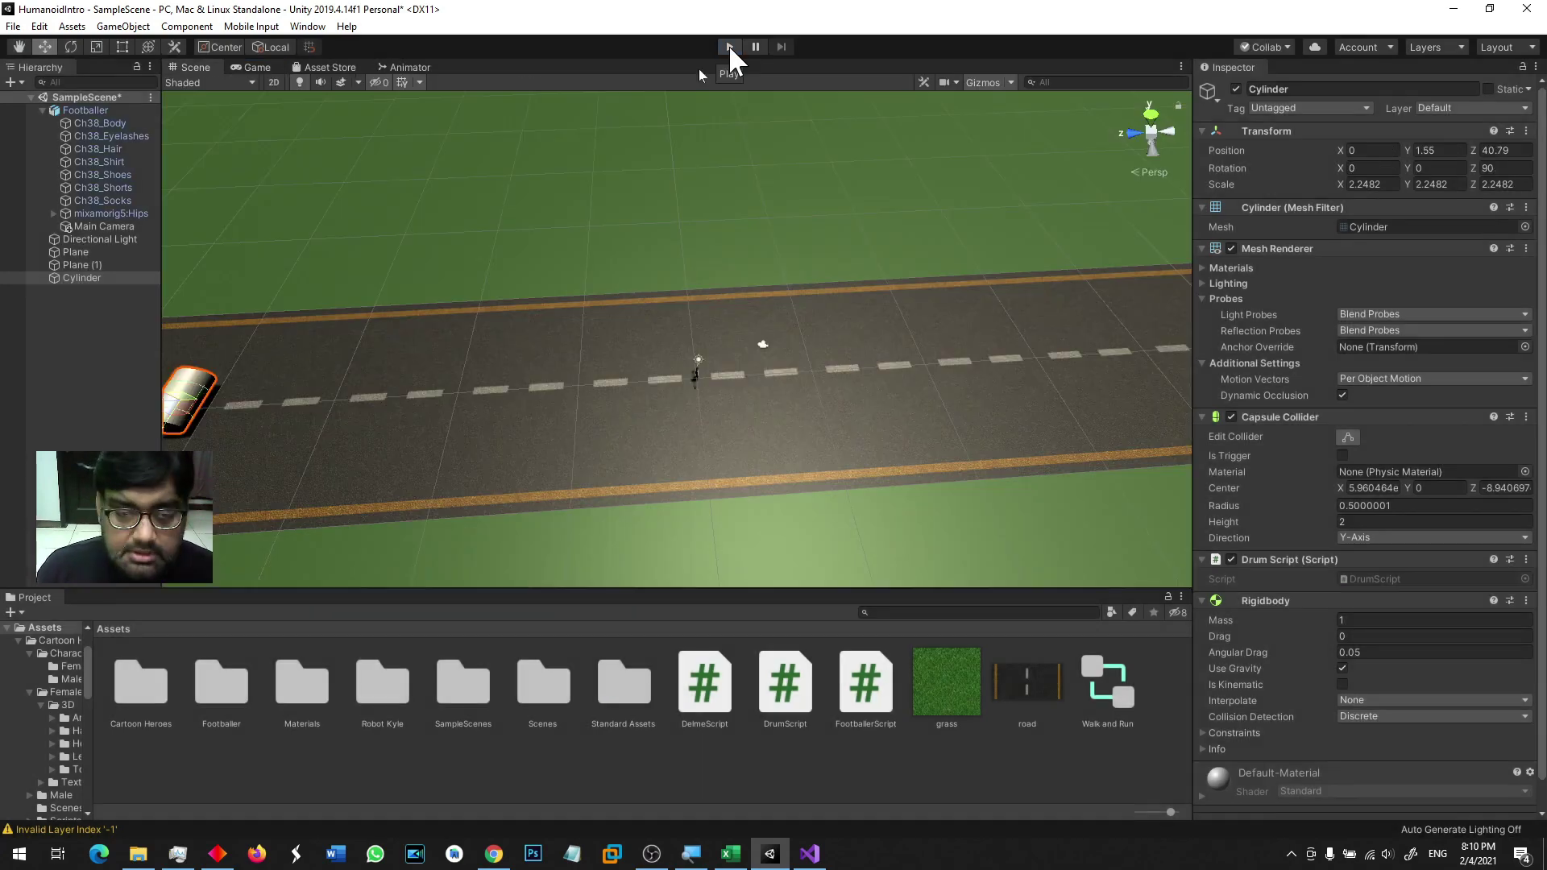
{"action": "double_click", "coordinate": [69, 112]}
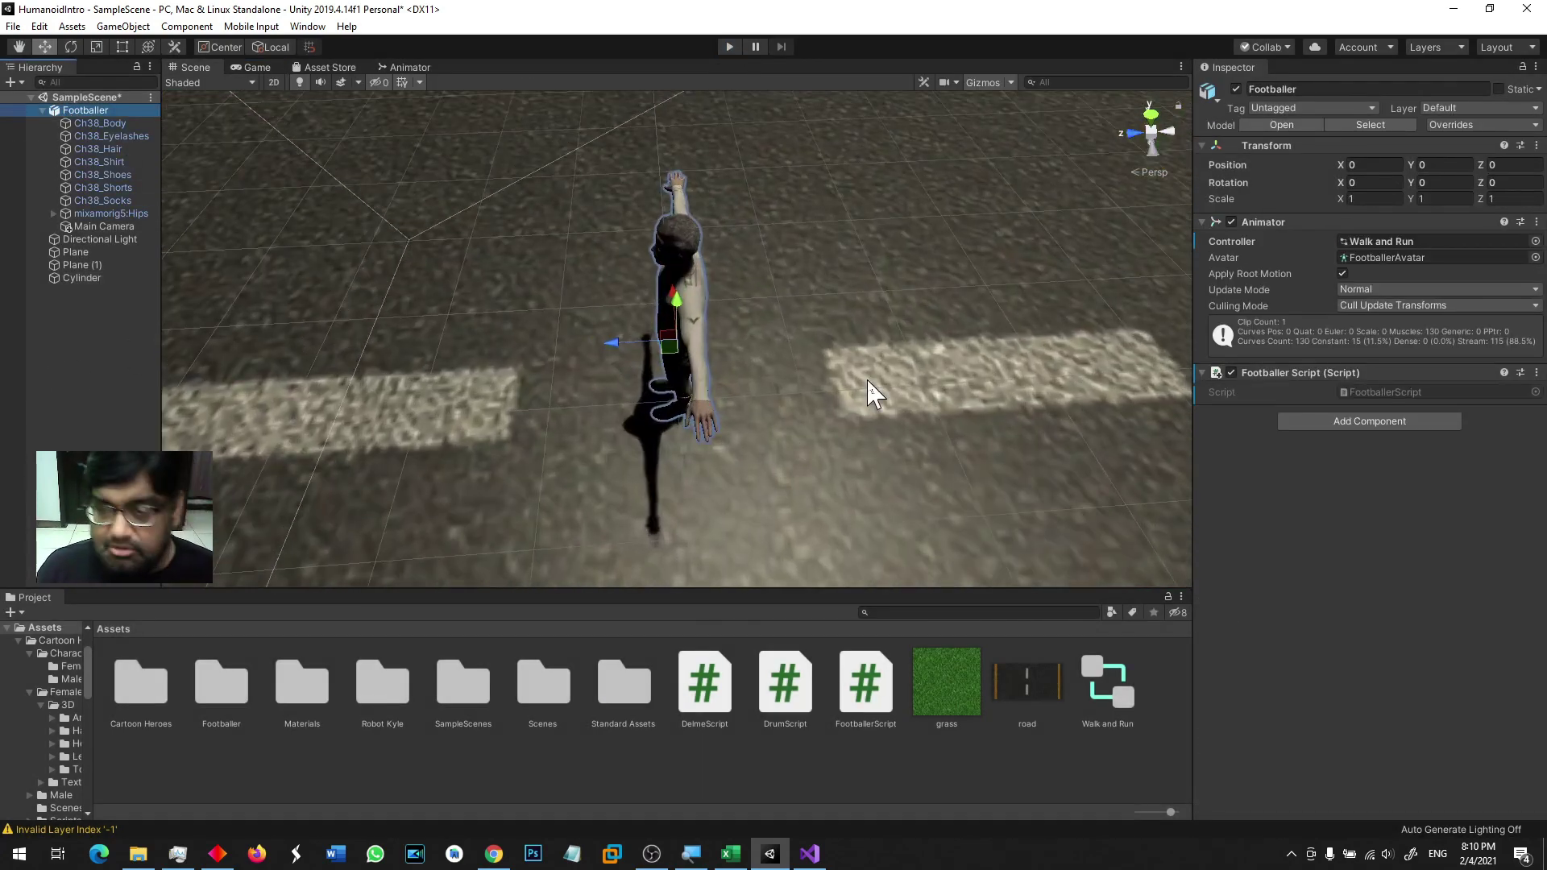
Step: Add a Capsule Collider component to the Footballer
{"action": "right_click_drag", "start_coordinate": [917, 415], "coordinate": [733, 398]}
{"action": "scroll", "coordinate": [733, 398], "scroll_direction": "down", "scroll_amount": 3}
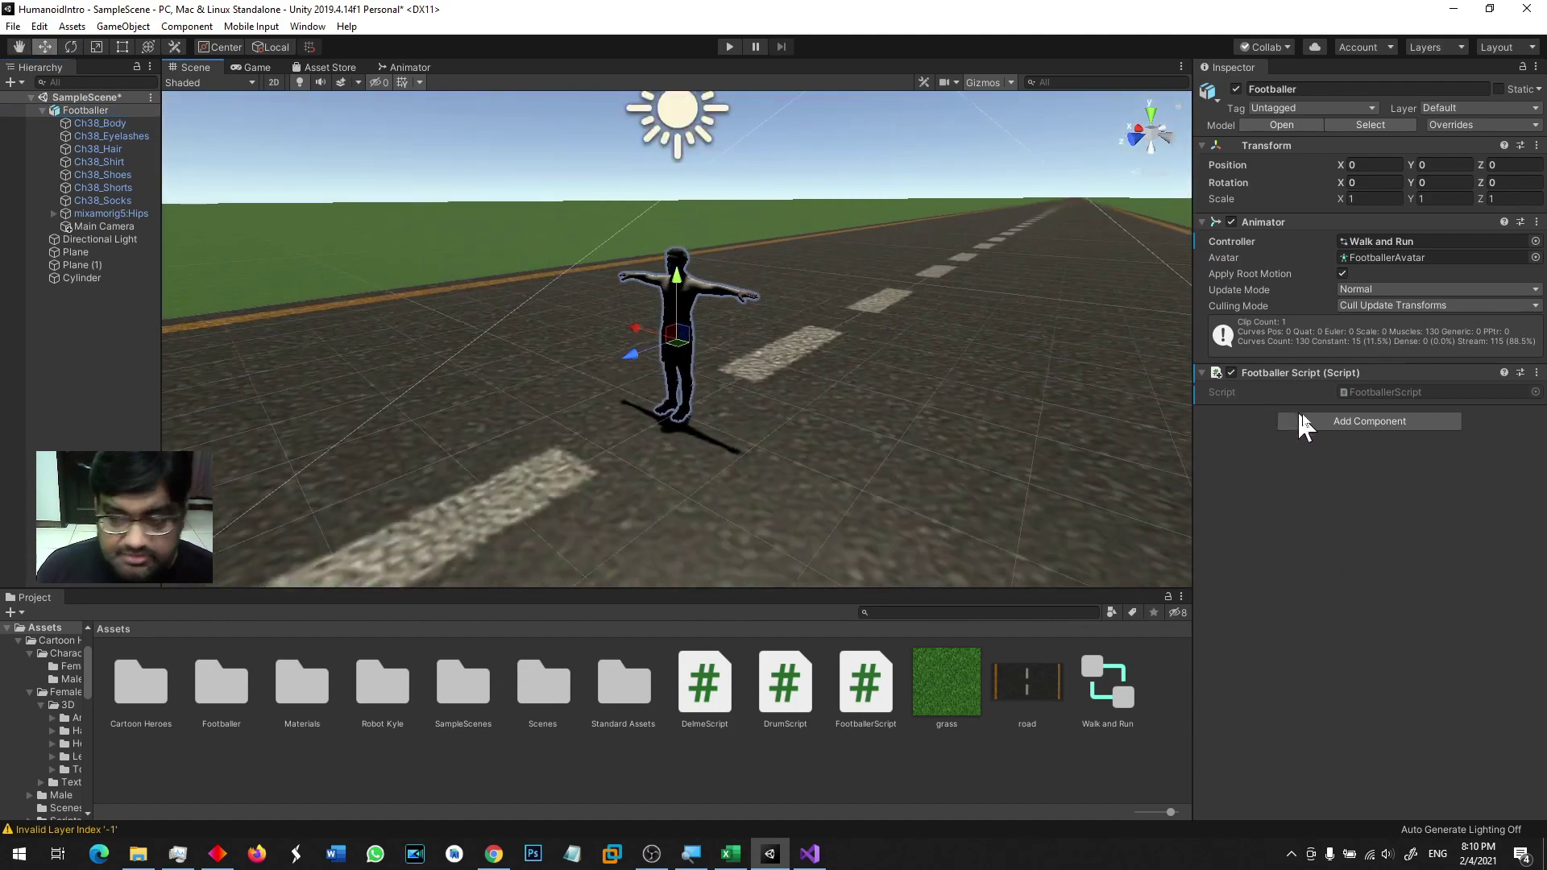
{"action": "left_click", "coordinate": [1333, 423]}
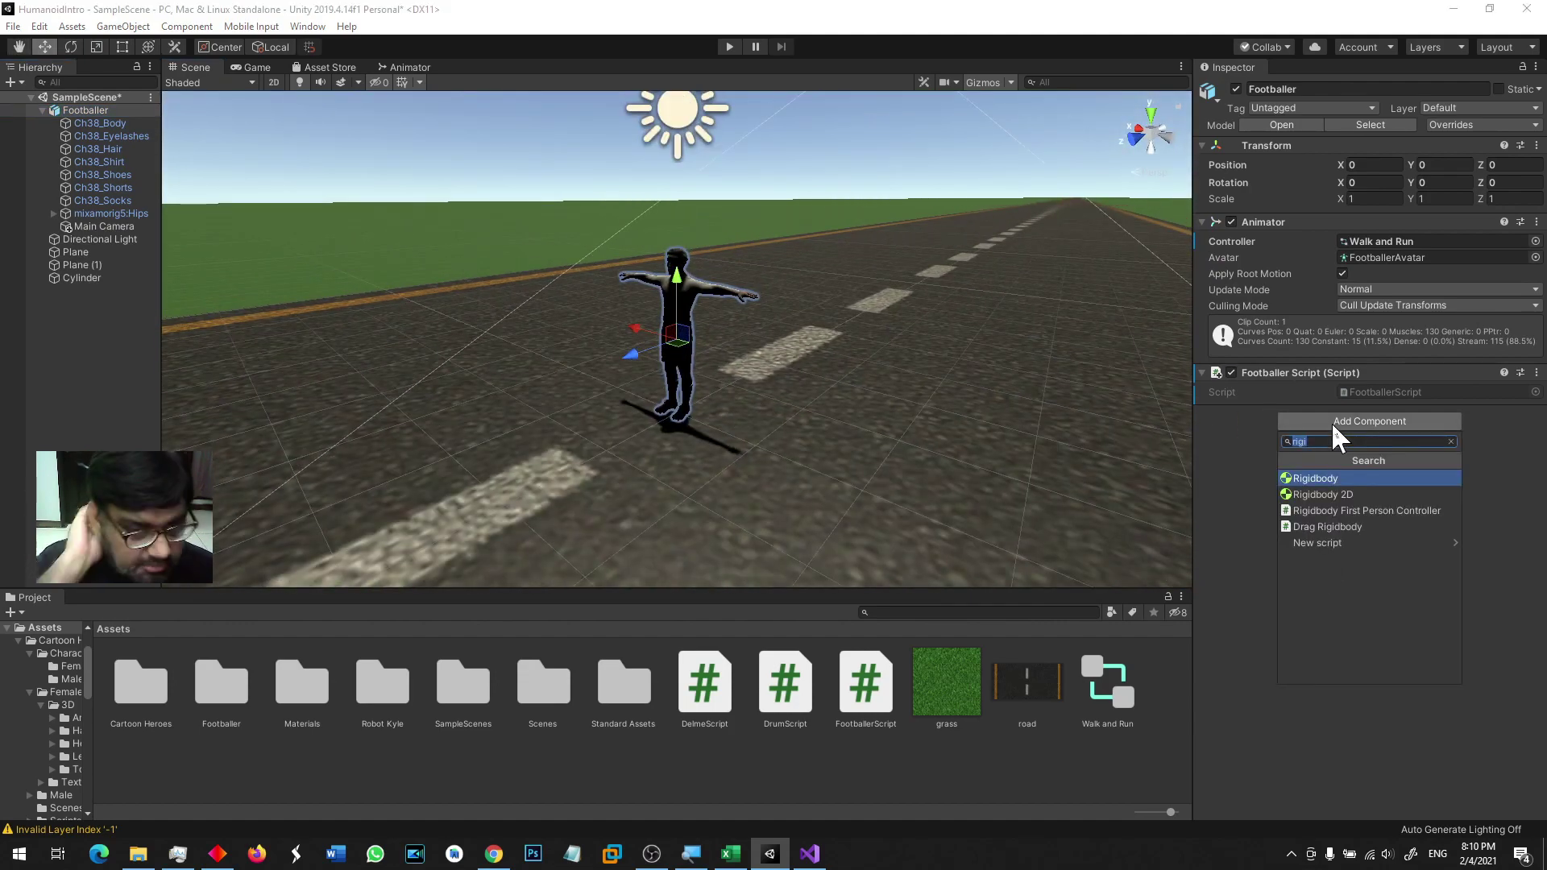
{"action": "type", "text": "Caps"}
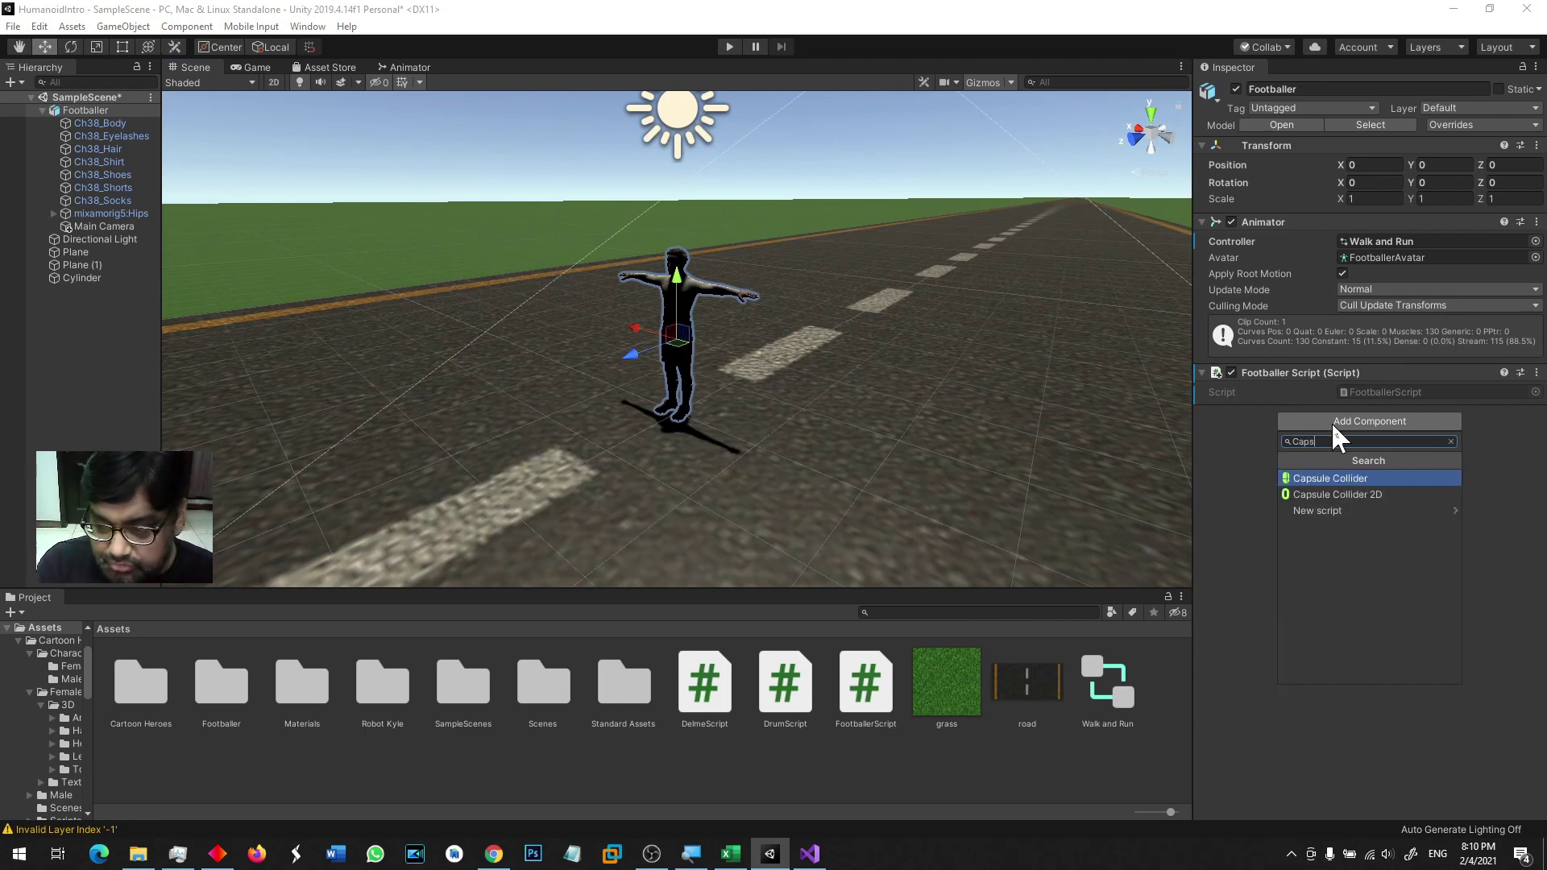
{"action": "key", "text": "Return"}
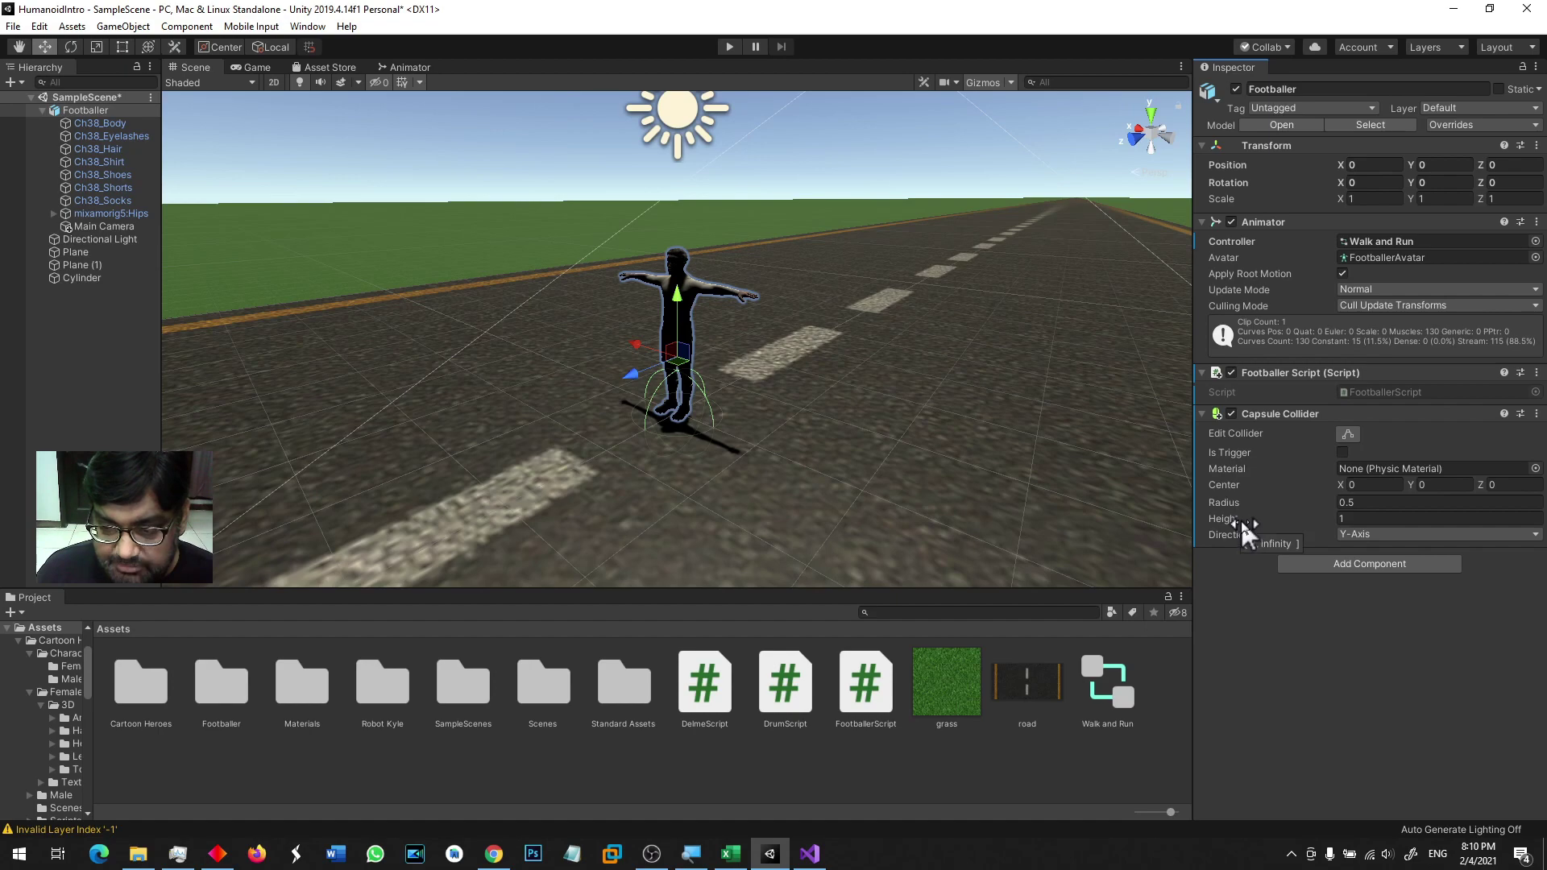
Step: Fit the collider to the body: center Y 0.87, height 2.01, radius 0.33
{"action": "mouse_move", "coordinate": [912, 411]}
{"action": "left_mouse_down", "text": "alt"}
{"action": "mouse_move", "coordinate": [911, 522]}
{"action": "mouse_move", "coordinate": [918, 403]}
{"action": "left_mouse_up", "text": "alt"}
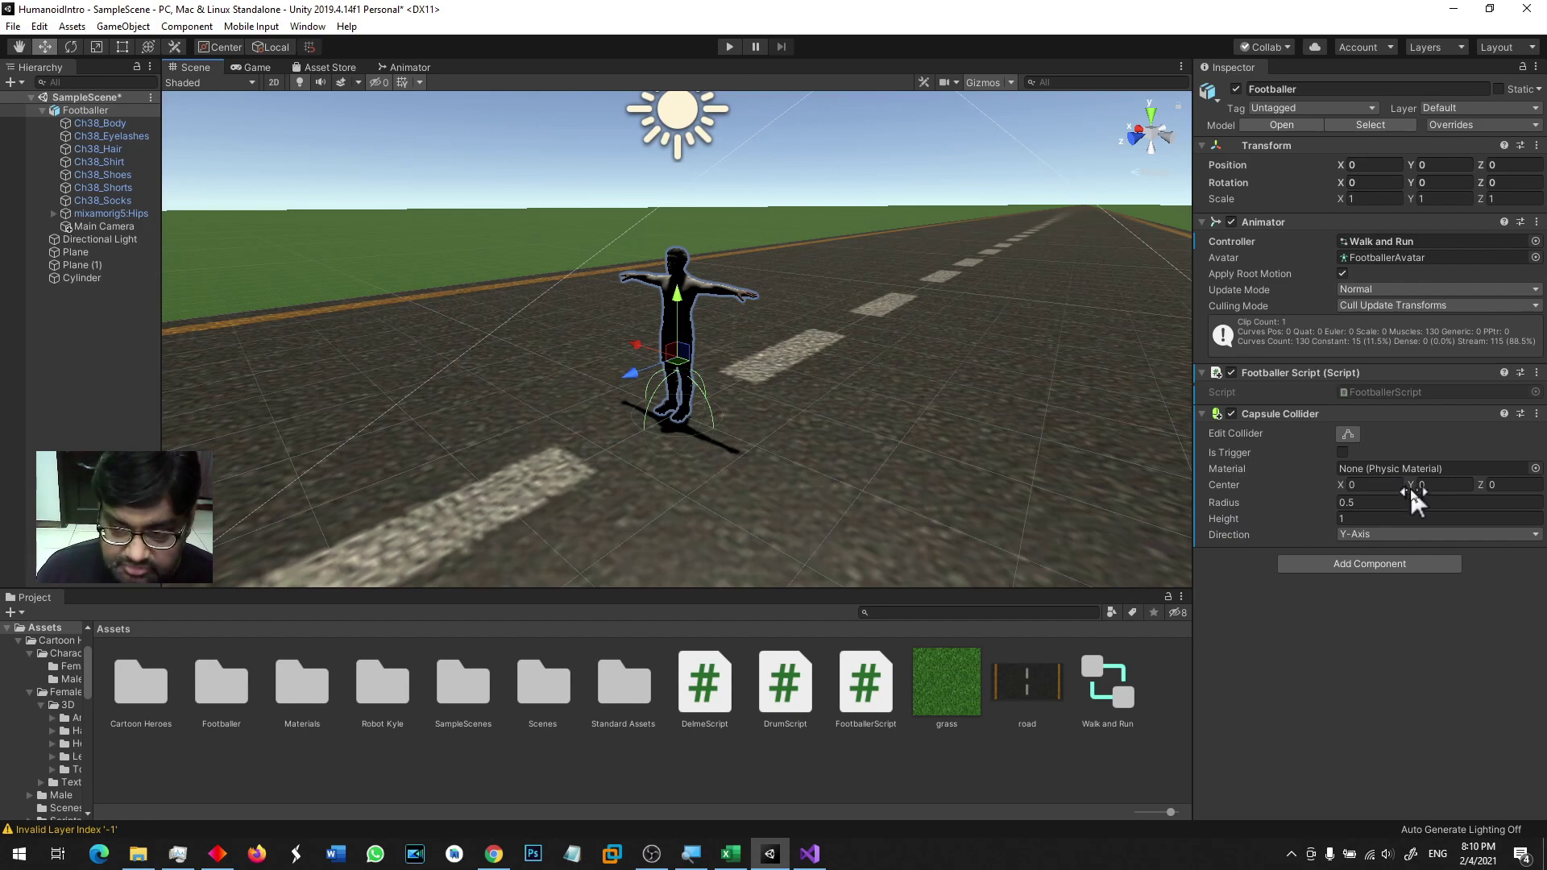
{"action": "left_click_drag", "start_coordinate": [1409, 486], "coordinate": [1434, 483]}
{"action": "scroll", "coordinate": [770, 404], "scroll_direction": "up", "scroll_amount": 5}
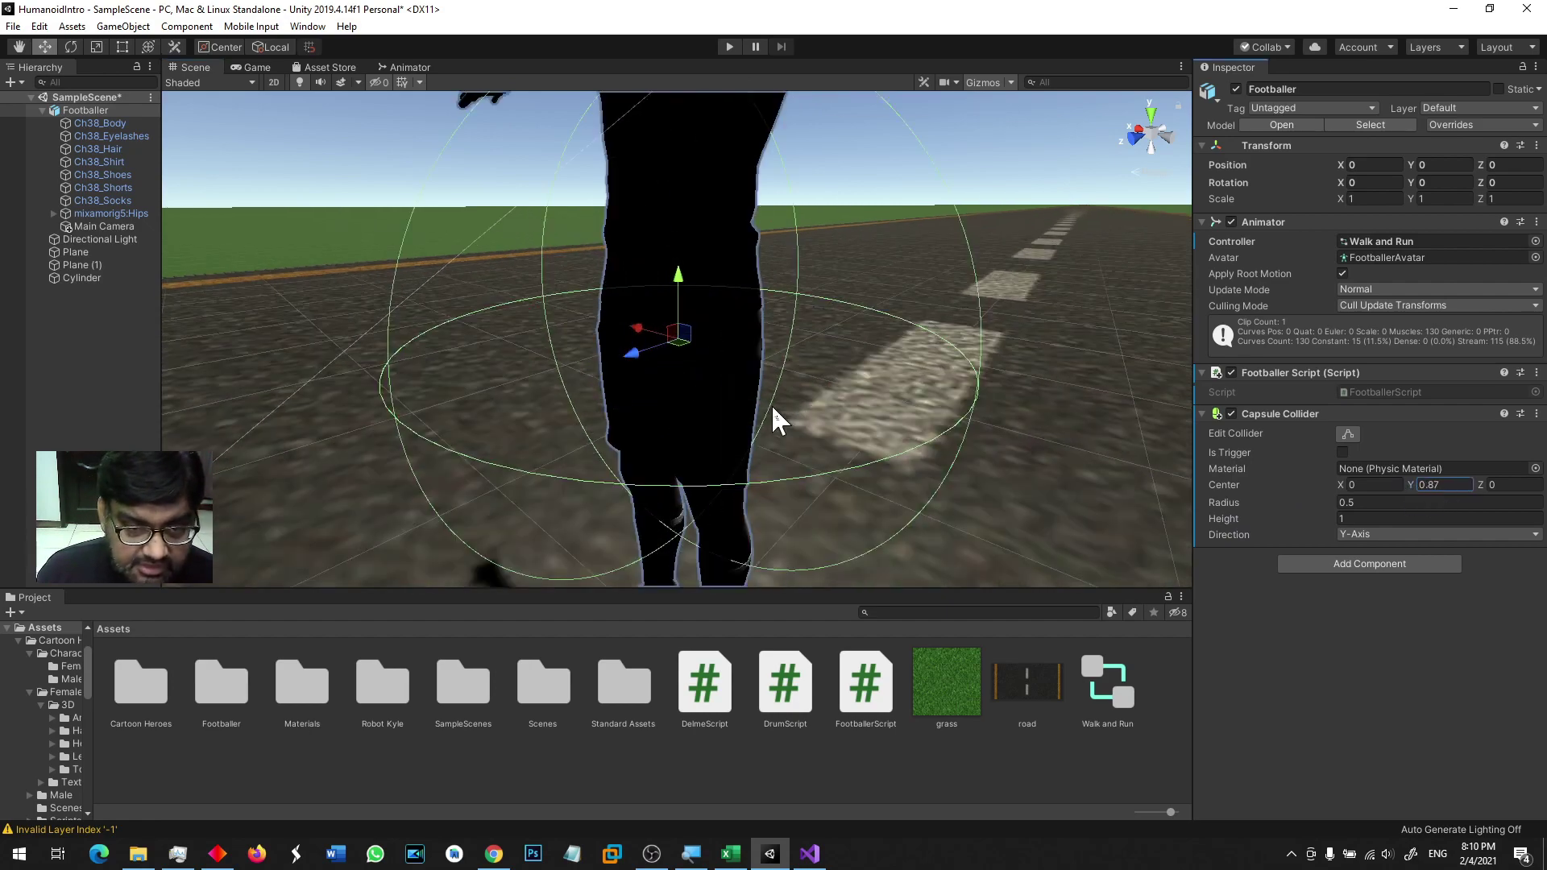
{"action": "scroll", "coordinate": [771, 404], "scroll_direction": "down", "scroll_amount": 5}
{"action": "left_click_drag", "start_coordinate": [771, 404], "coordinate": [1123, 484], "text": "alt"}
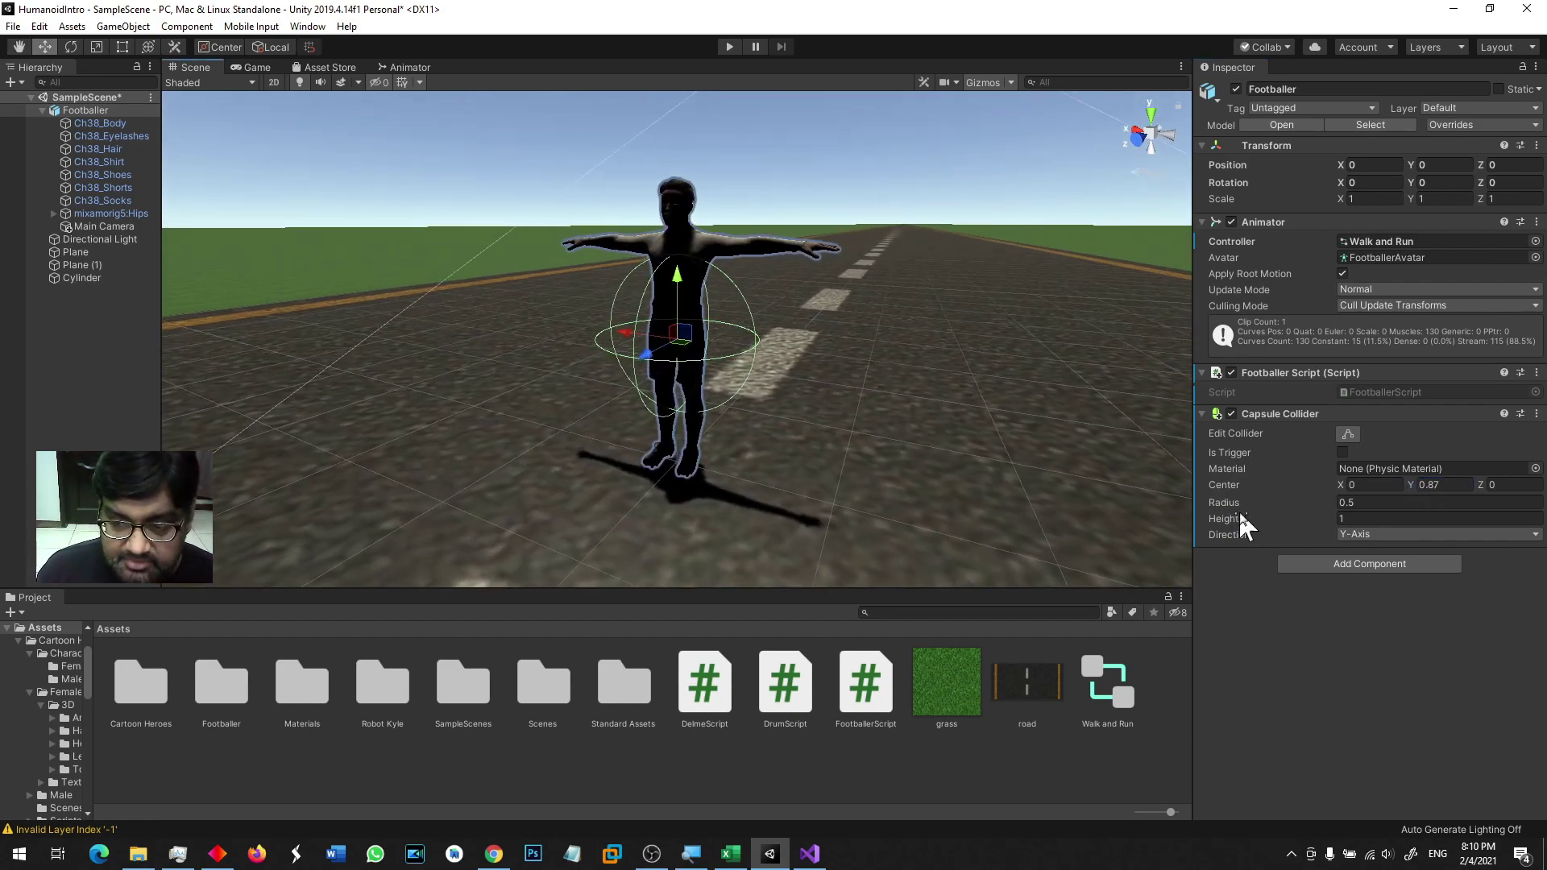
{"action": "left_click_drag", "start_coordinate": [1235, 514], "coordinate": [1264, 510]}
{"action": "left_click_drag", "start_coordinate": [1128, 483], "coordinate": [924, 532], "text": "alt"}
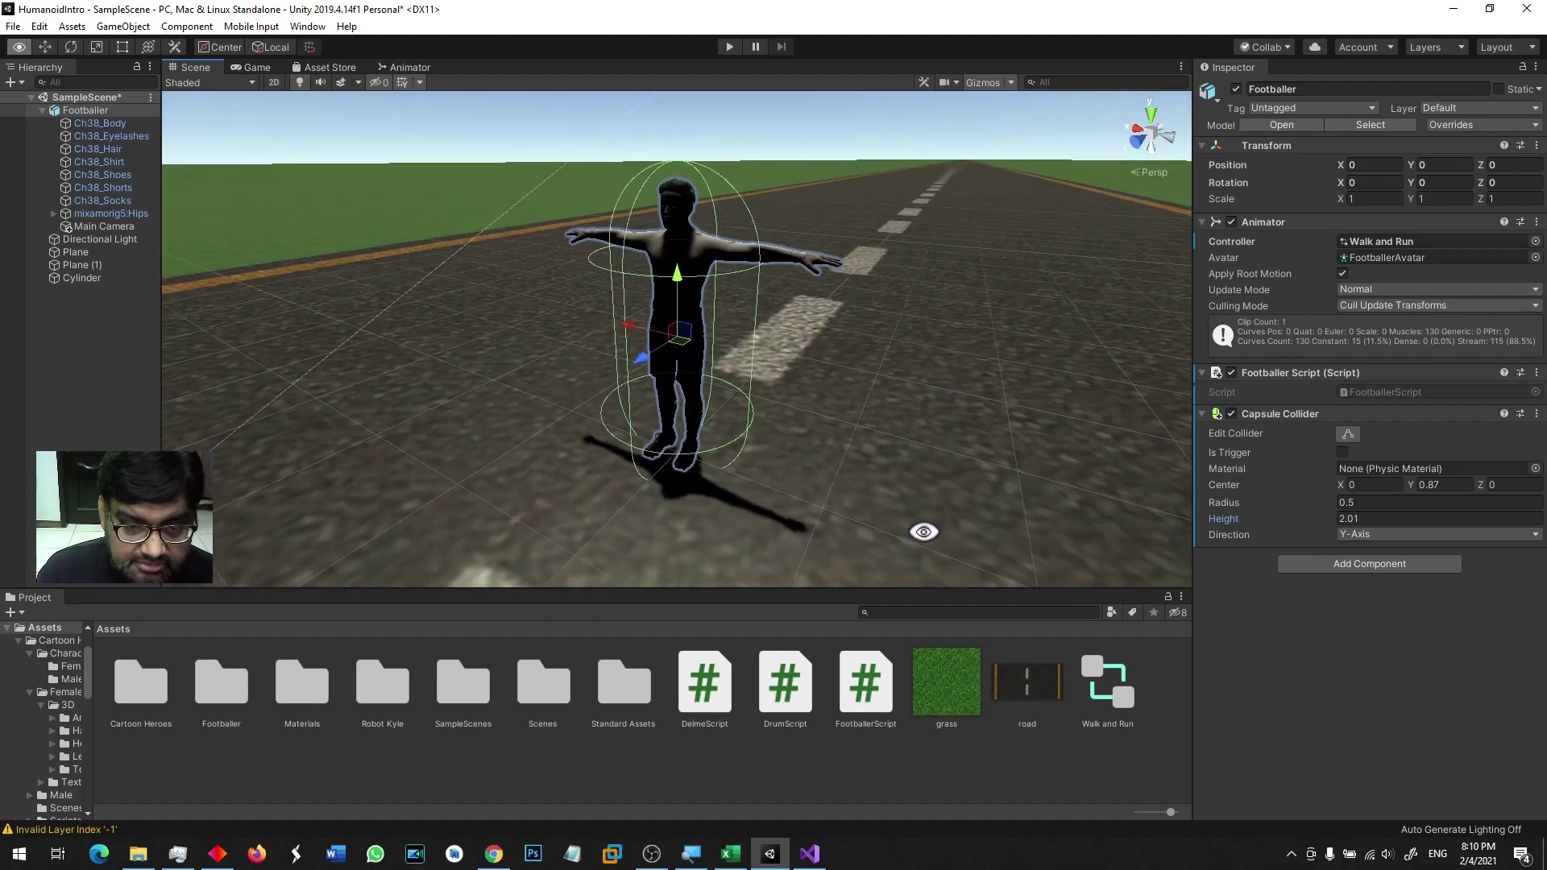
{"action": "left_click_drag", "start_coordinate": [1226, 502], "coordinate": [1226, 501]}
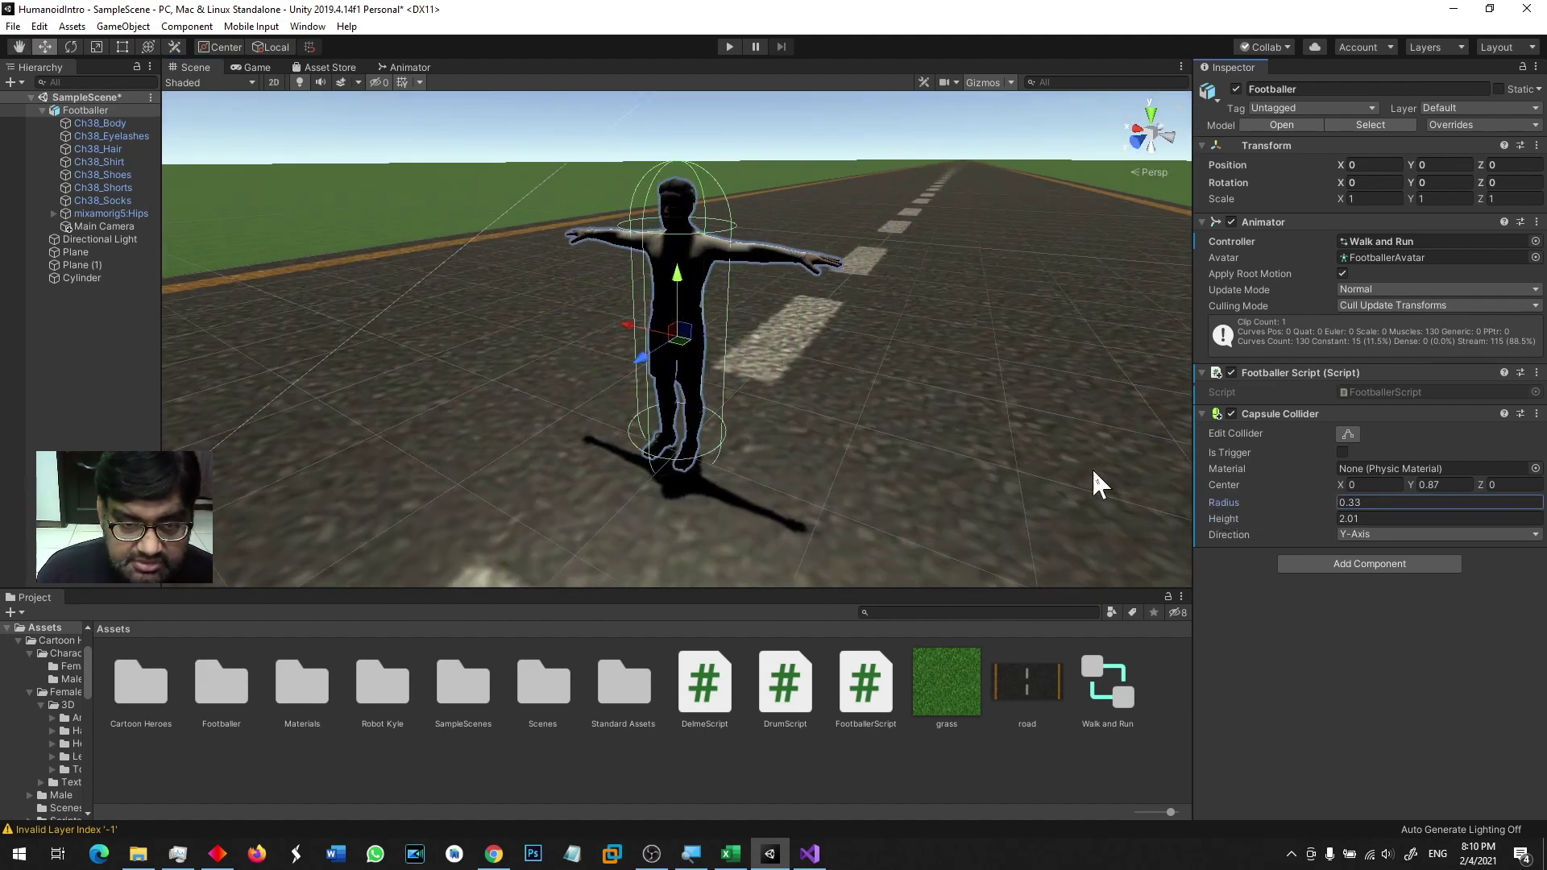
{"action": "left_click_drag", "start_coordinate": [1091, 467], "coordinate": [261, 431], "text": "alt"}
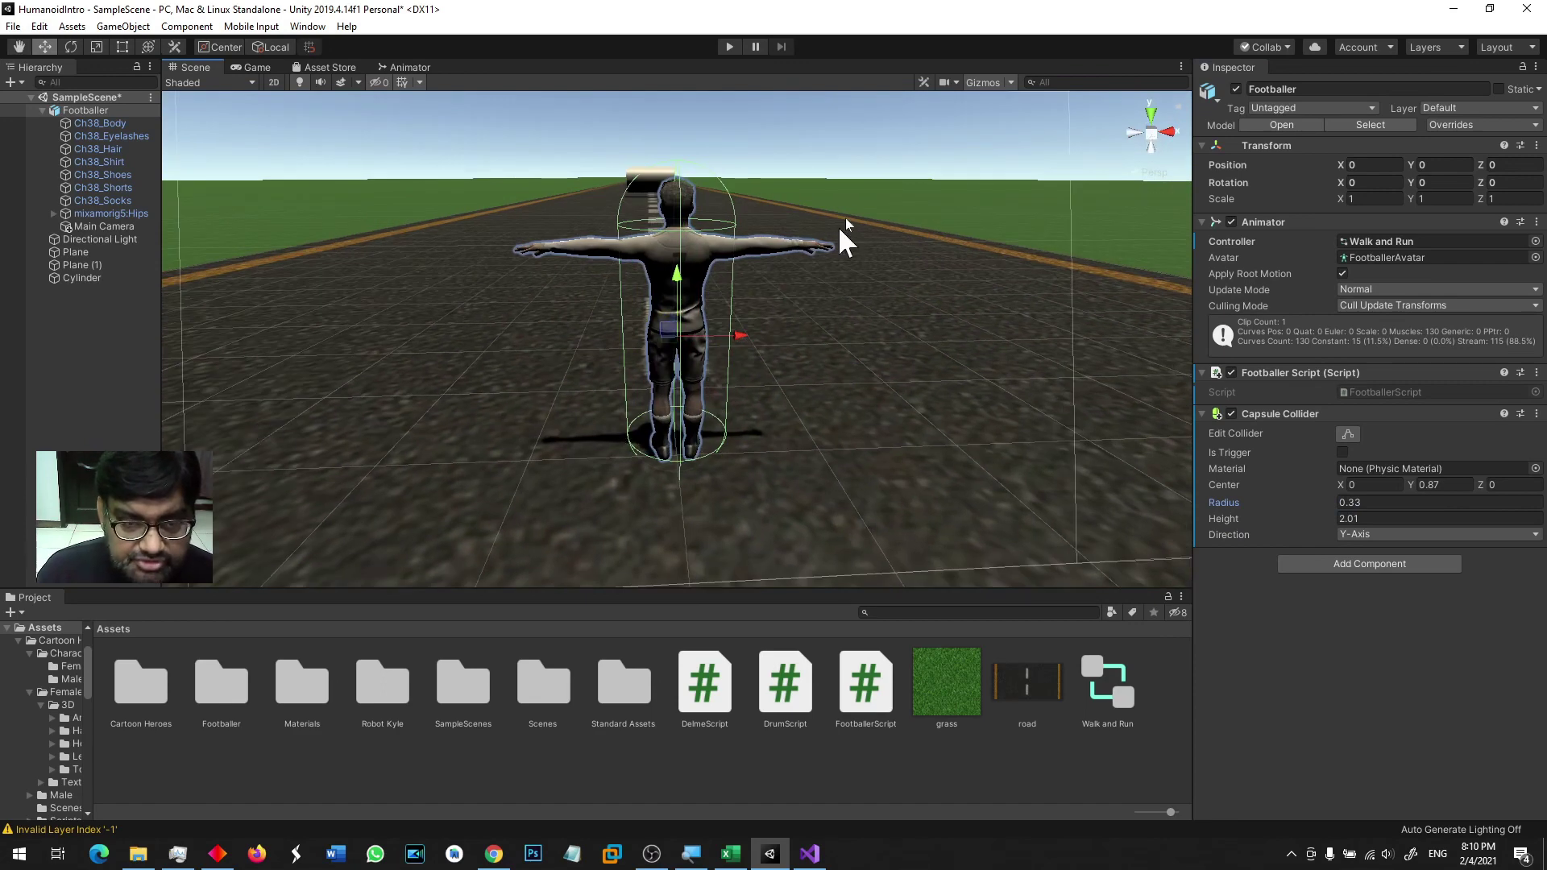
{"action": "left_click", "coordinate": [725, 50]}
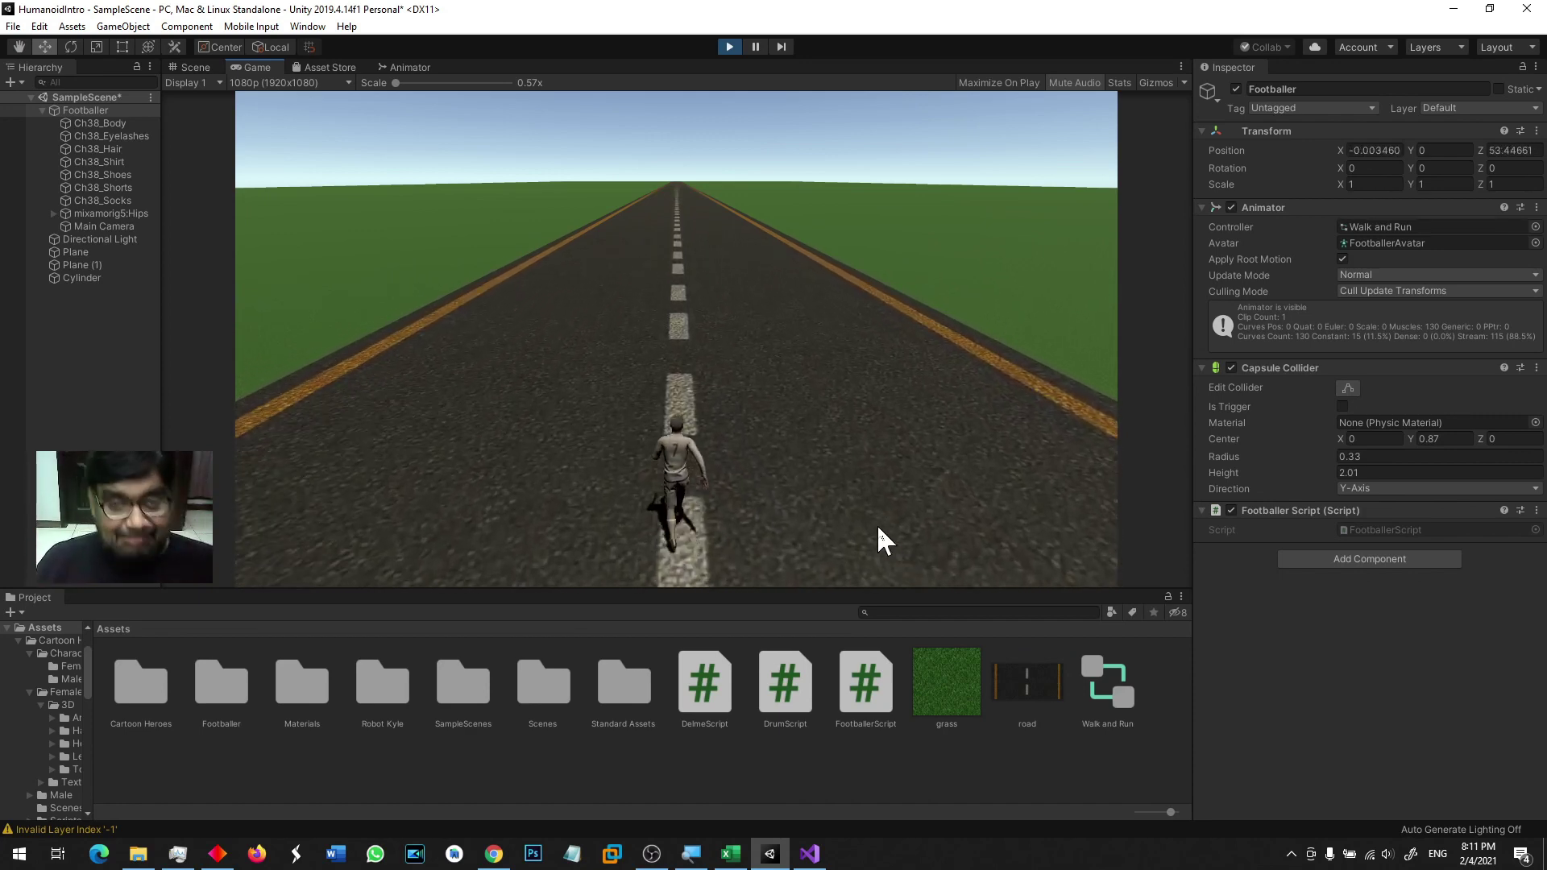
Step: Stop the footballer play-test and return to DrumScript in Visual Studio
{"action": "left_click", "coordinate": [729, 47]}
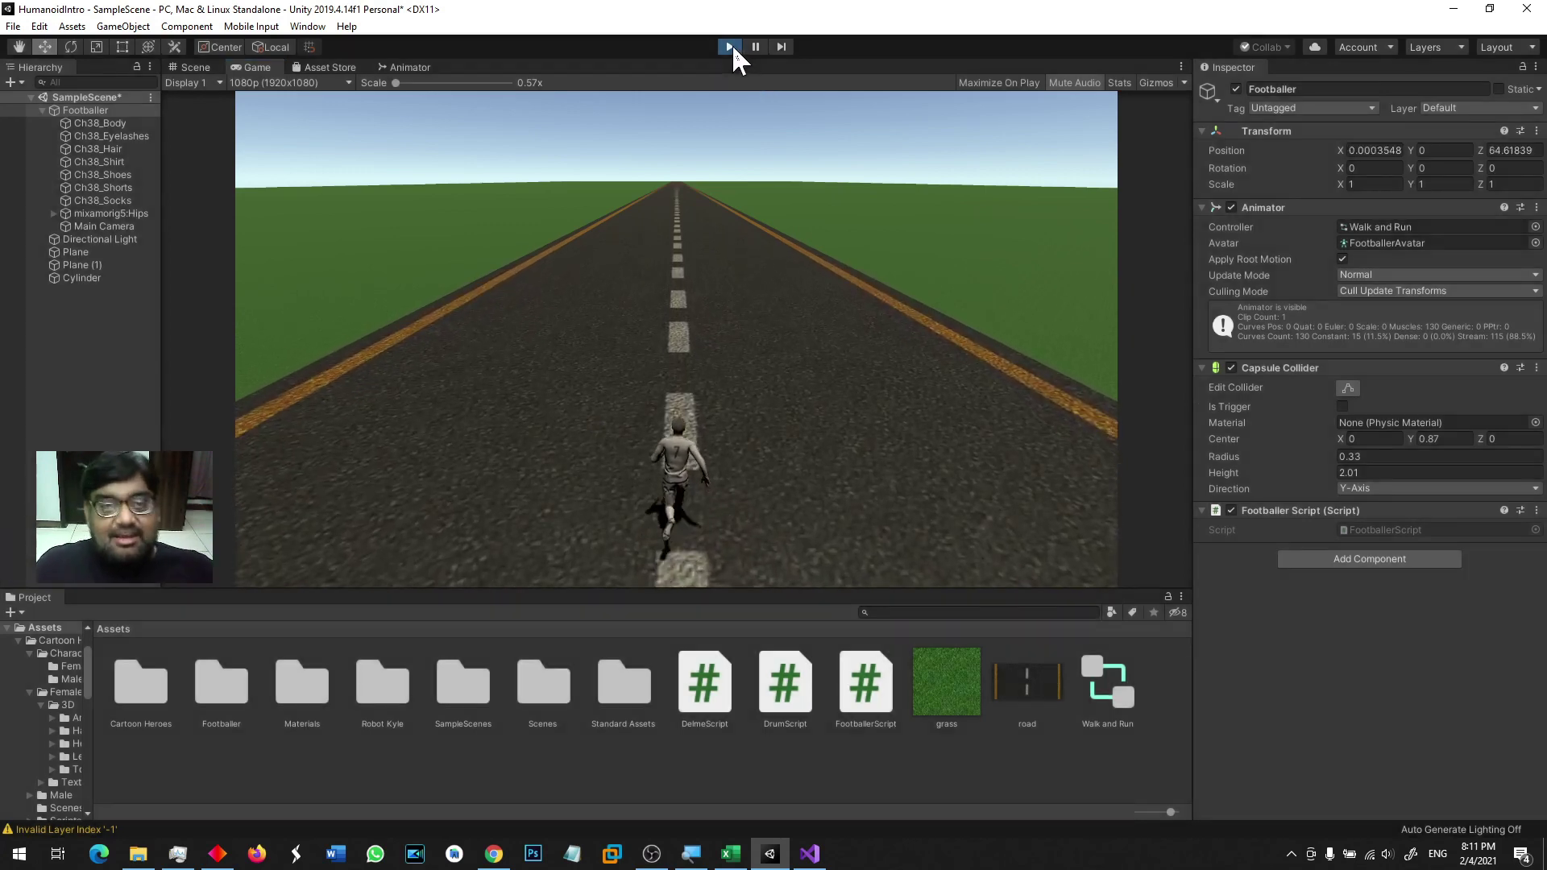
{"action": "left_click", "coordinate": [808, 854]}
Step: Insert an empty OnCollisionEnter(Collision collision) method below Update in DrumScript, then return to Unity
{"action": "scroll", "coordinate": [386, 495], "scroll_direction": "up", "scroll_amount": 5, "text": "ctrl"}
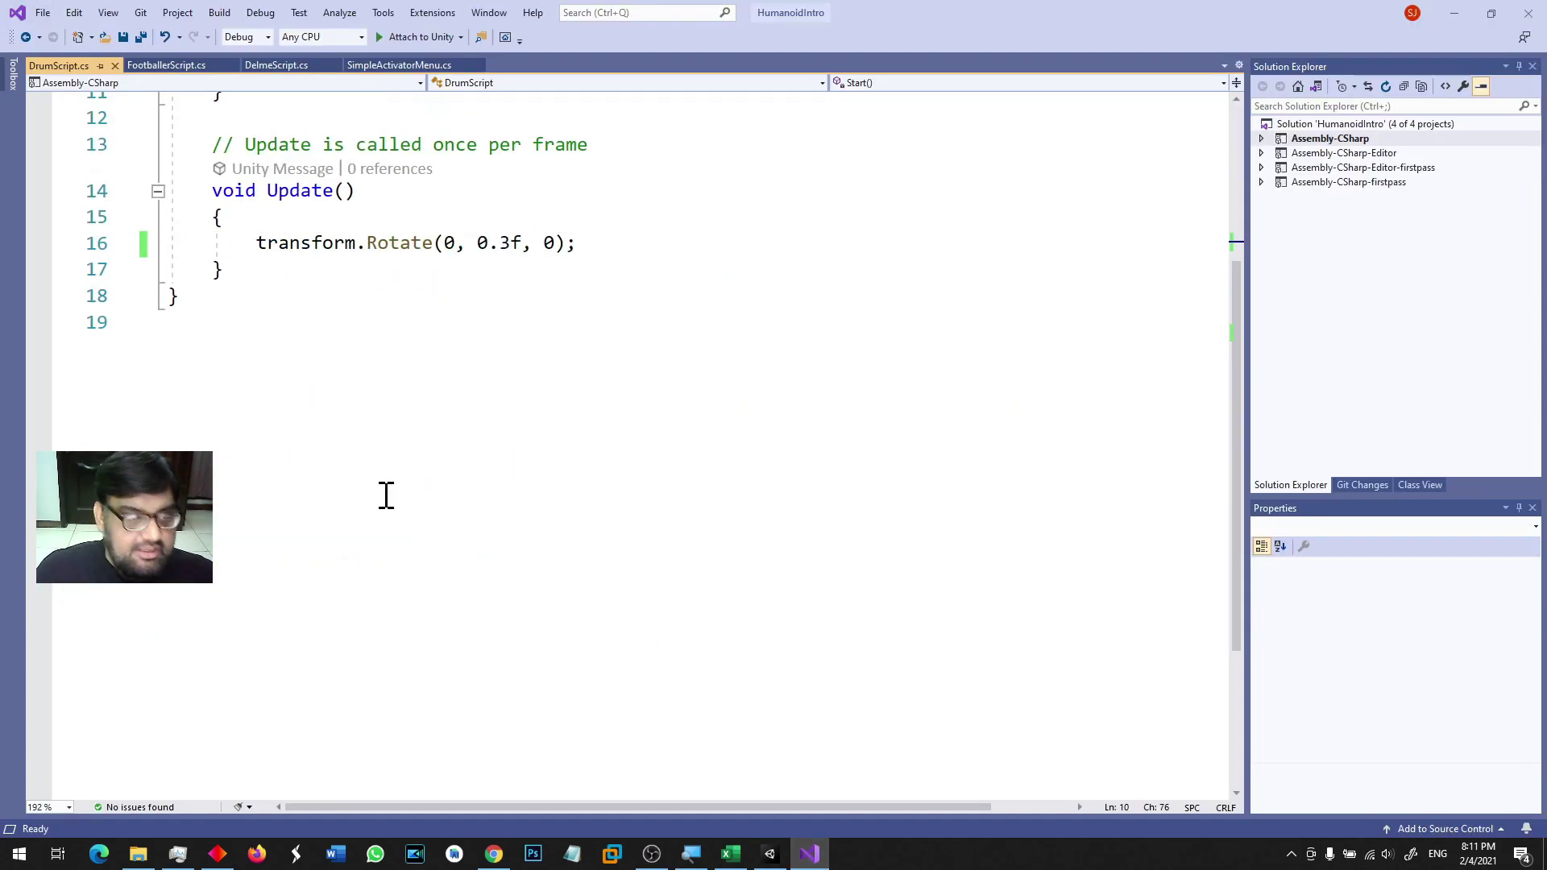
{"action": "left_click", "coordinate": [321, 263]}
{"action": "key", "text": "Return"}
{"action": "key", "text": "Return"}
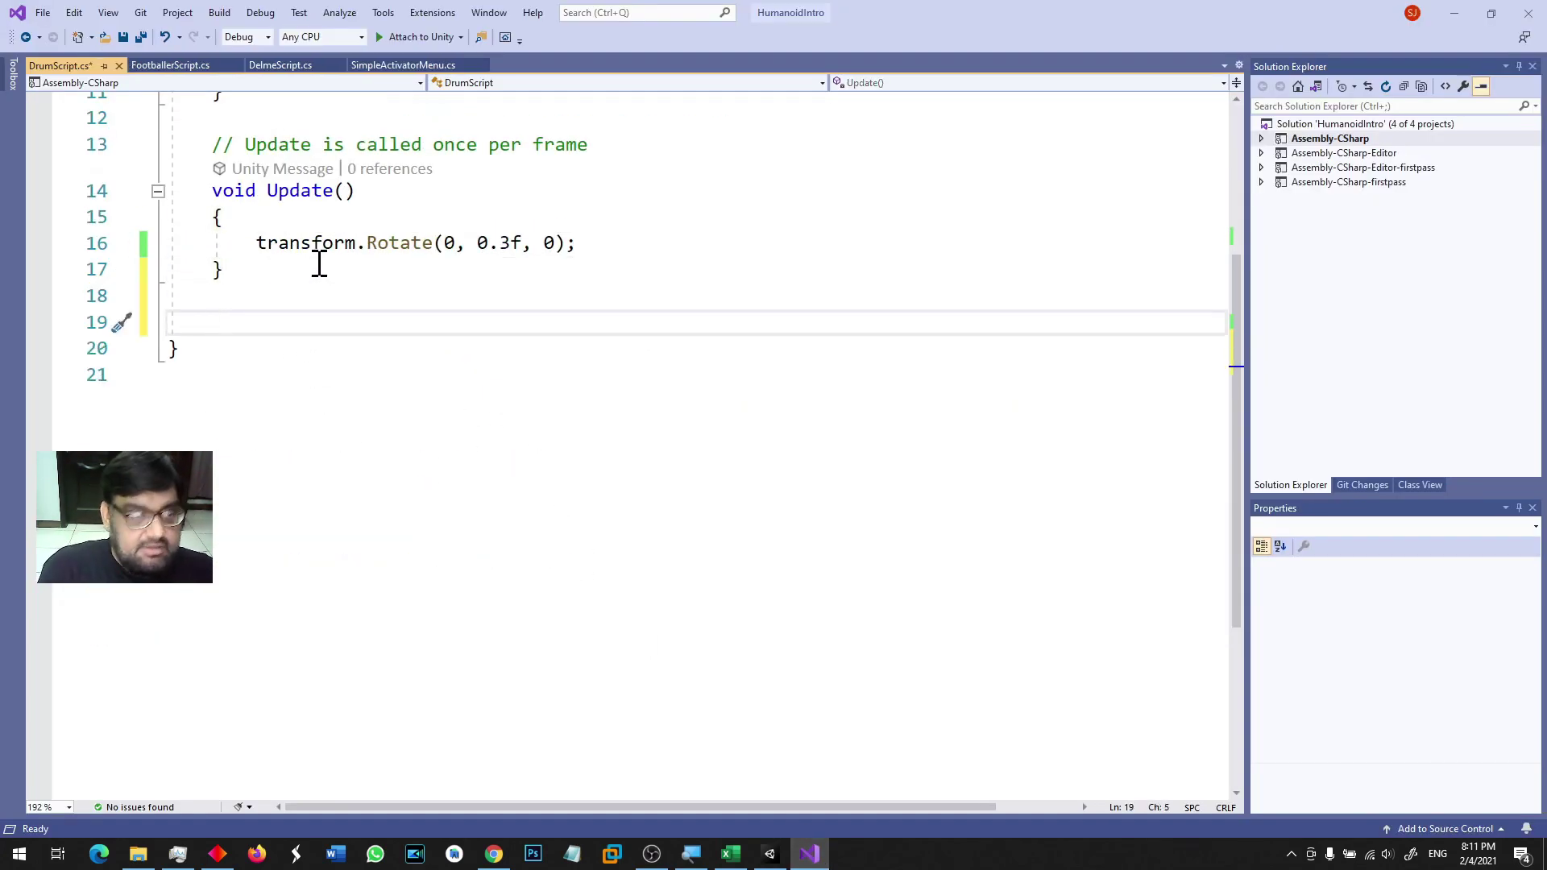
{"action": "type", "text": "OnCol"}
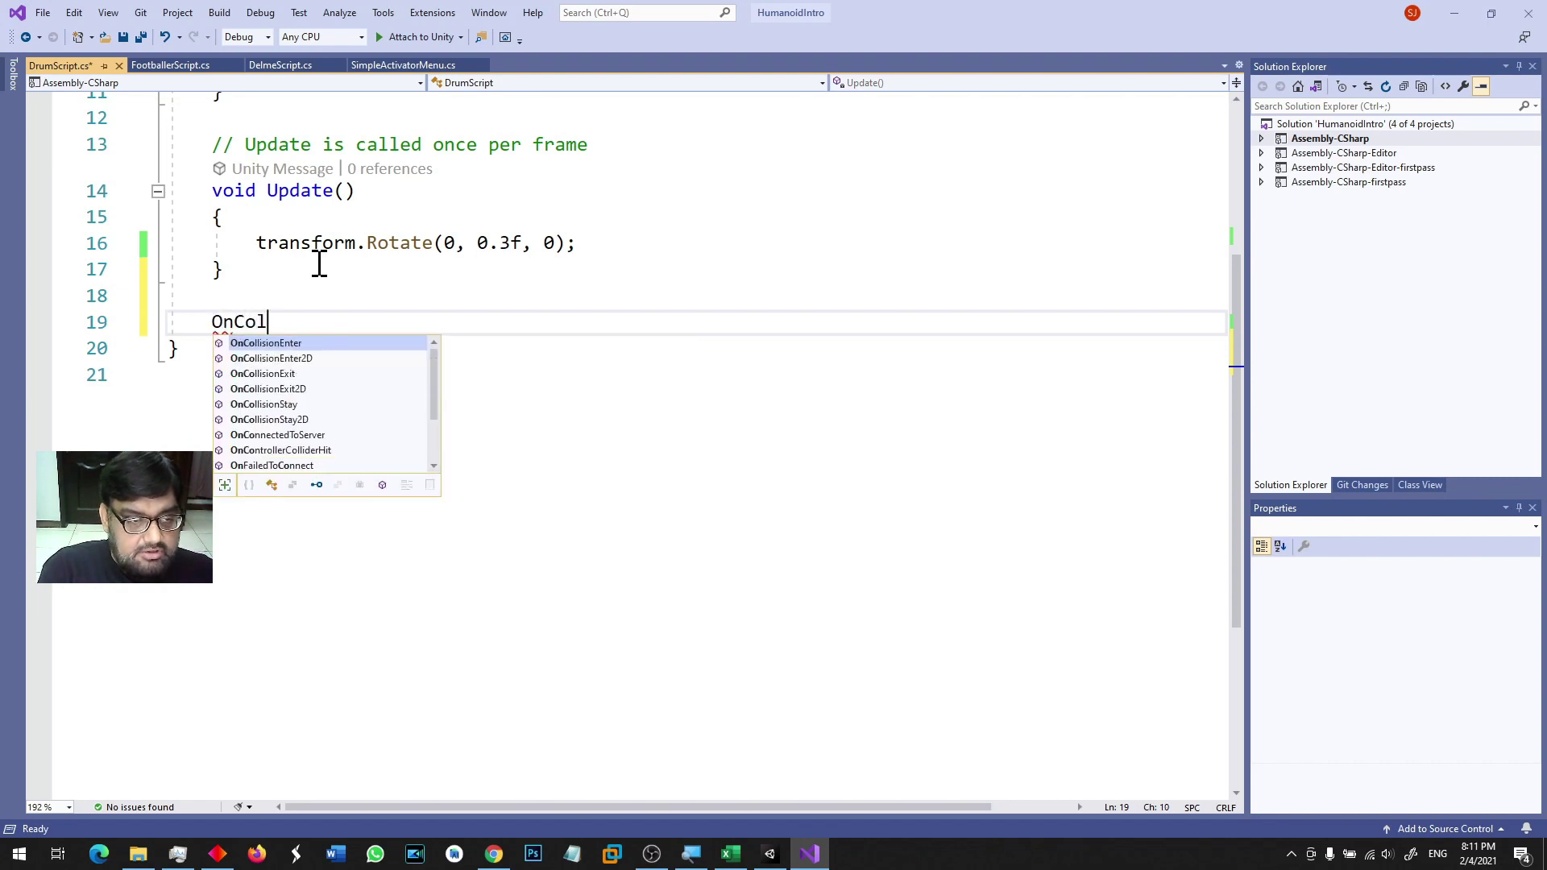
{"action": "type", "text": "l"}
{"action": "key", "text": "Tab"}
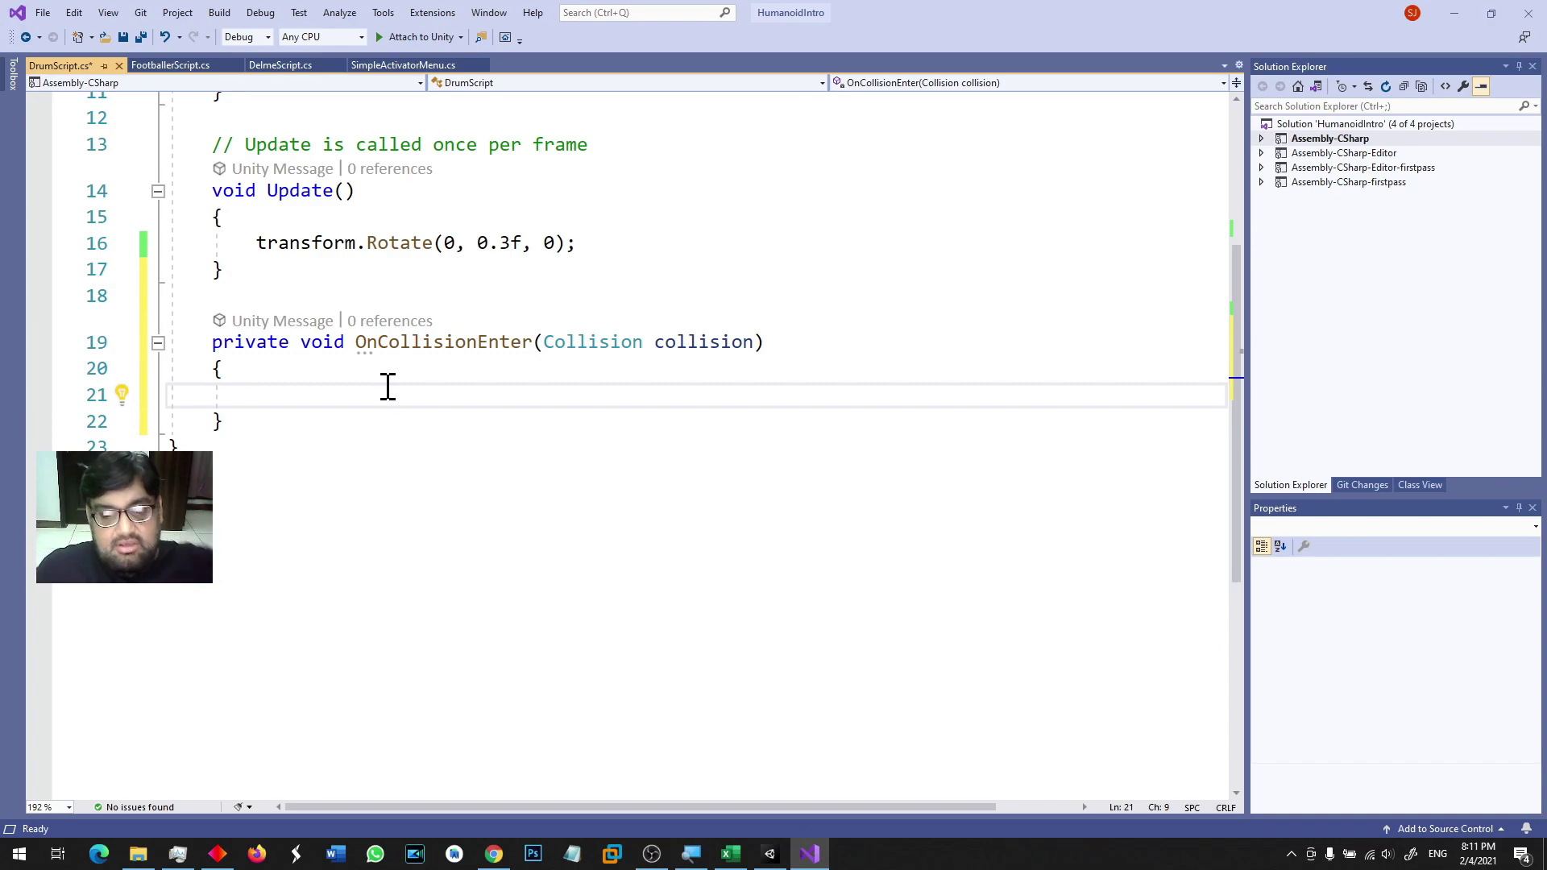
{"action": "left_click", "coordinate": [771, 856]}
Step: Select the drum cylinder and place two duplicates, one across the road, one further ahead
{"action": "scroll", "coordinate": [641, 481], "scroll_direction": "down", "scroll_amount": 10}
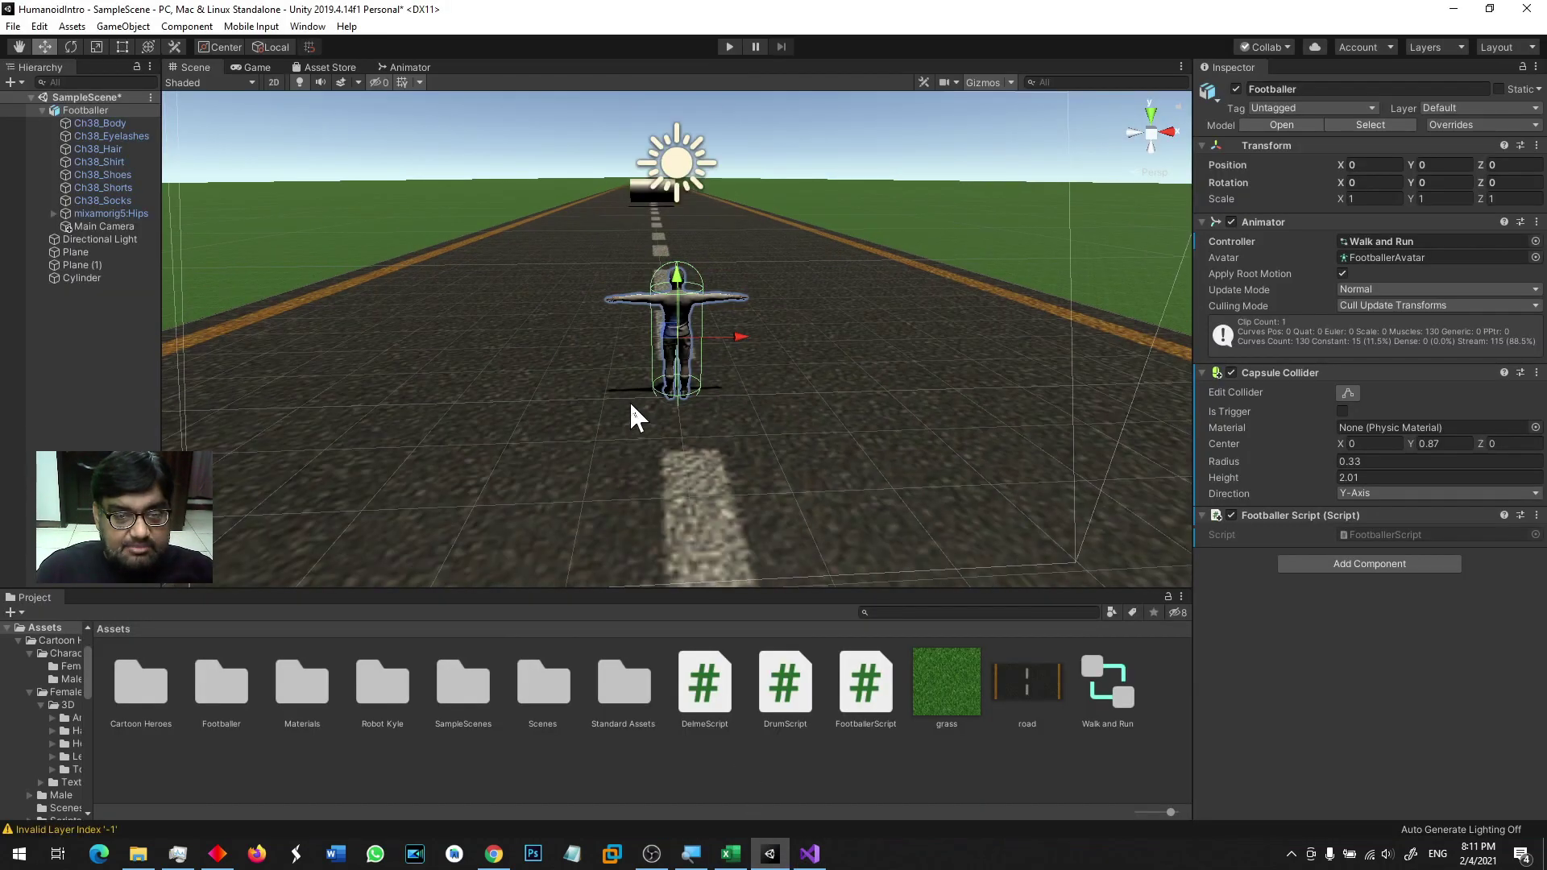
{"action": "left_click", "coordinate": [686, 258]}
{"action": "key", "text": "f"}
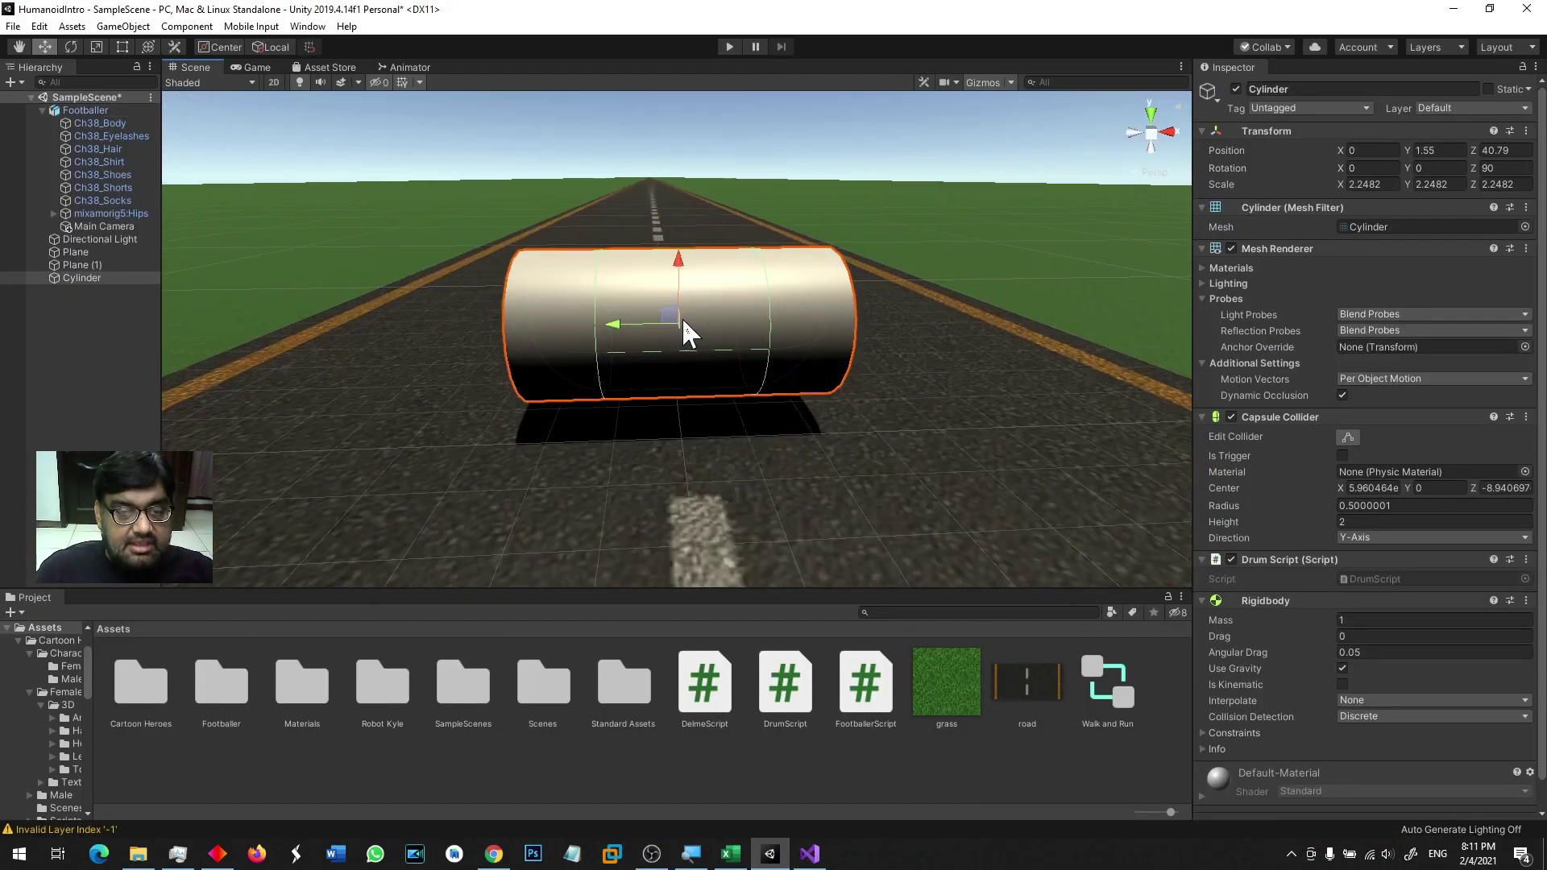
{"action": "scroll", "coordinate": [682, 332], "scroll_direction": "down", "scroll_amount": 5}
{"action": "mouse_move", "coordinate": [732, 351]}
{"action": "left_mouse_down", "text": "alt"}
{"action": "mouse_move", "coordinate": [701, 419]}
{"action": "mouse_move", "coordinate": [706, 347]}
{"action": "mouse_move", "coordinate": [725, 349]}
{"action": "left_mouse_up", "text": "alt"}
{"action": "key", "text": "ctrl+d"}
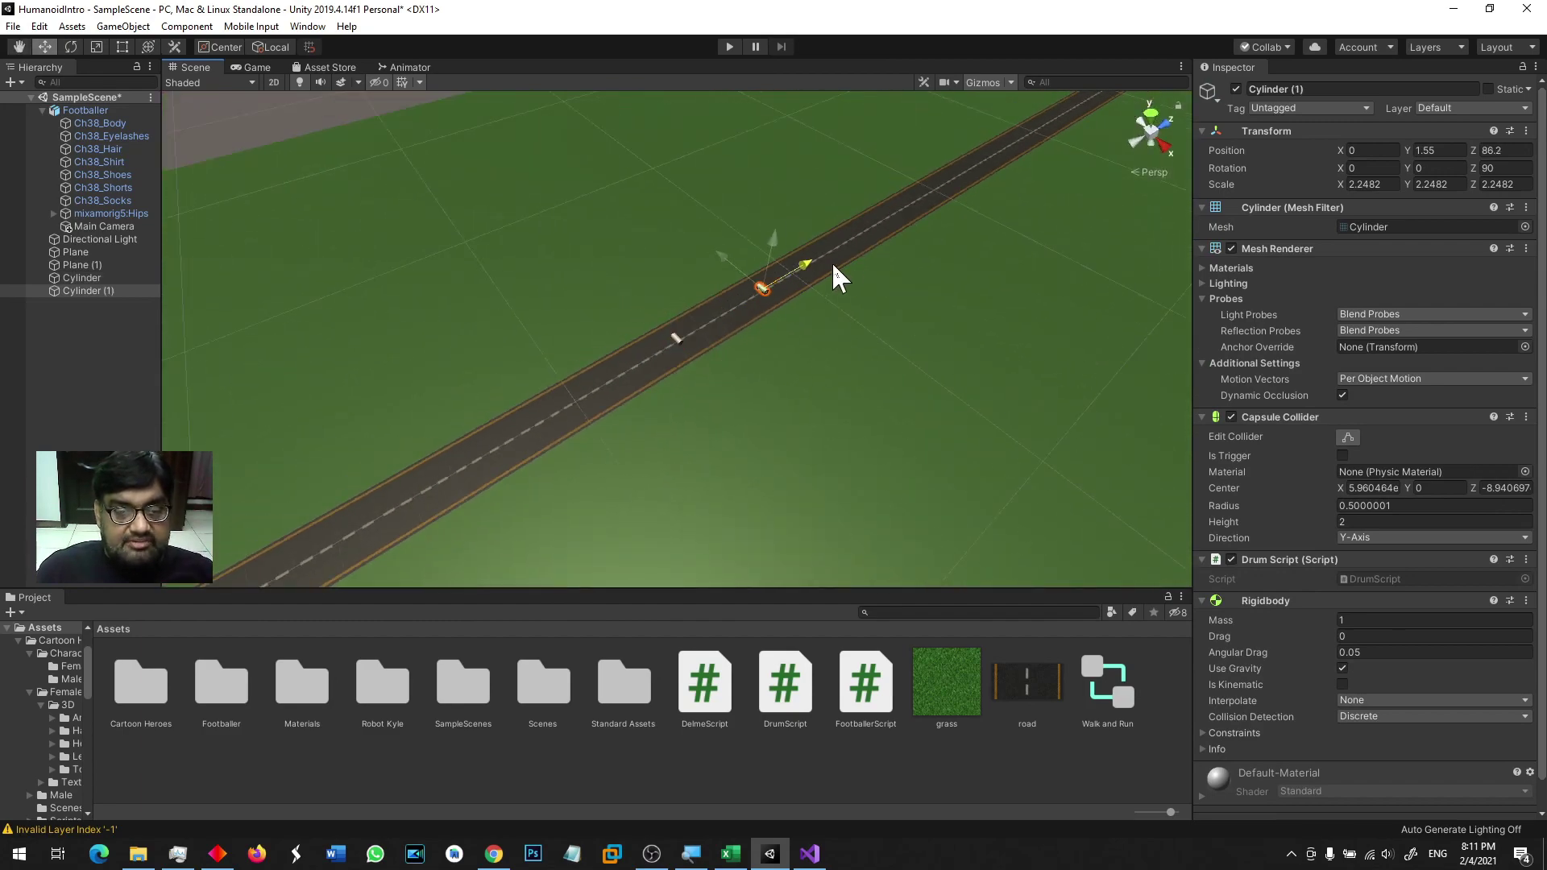
{"action": "left_click_drag", "start_coordinate": [717, 248], "coordinate": [878, 247]}
{"action": "key", "text": "ctrl+d"}
{"action": "middle_click_drag", "start_coordinate": [878, 246], "coordinate": [603, 433]}
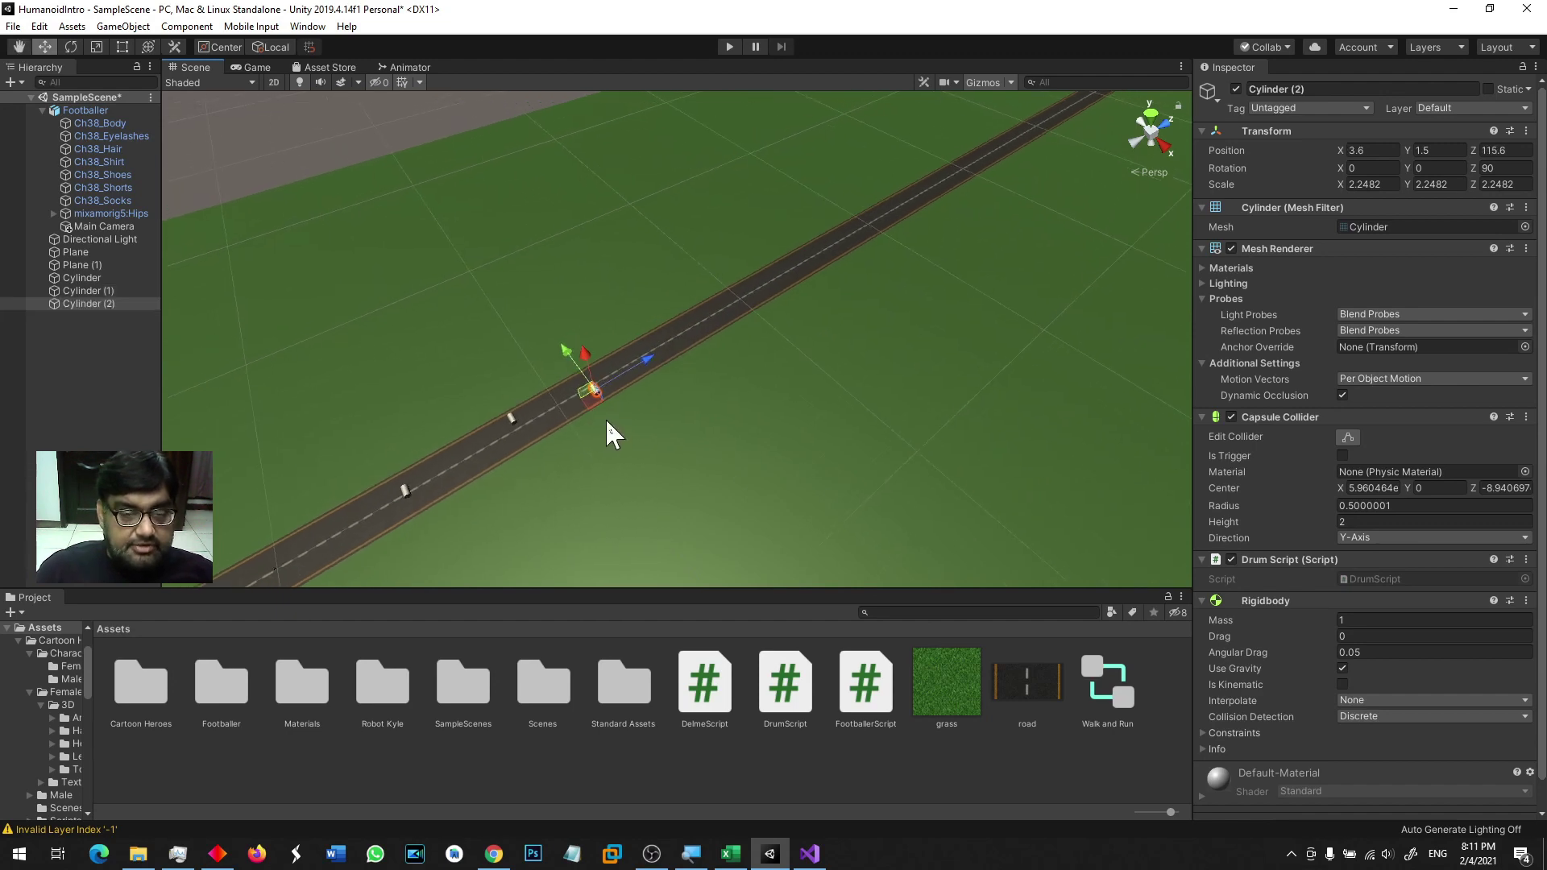
Step: Add five more drum copies, alternating them between road sides further along
{"action": "key", "text": "ctrl+d"}
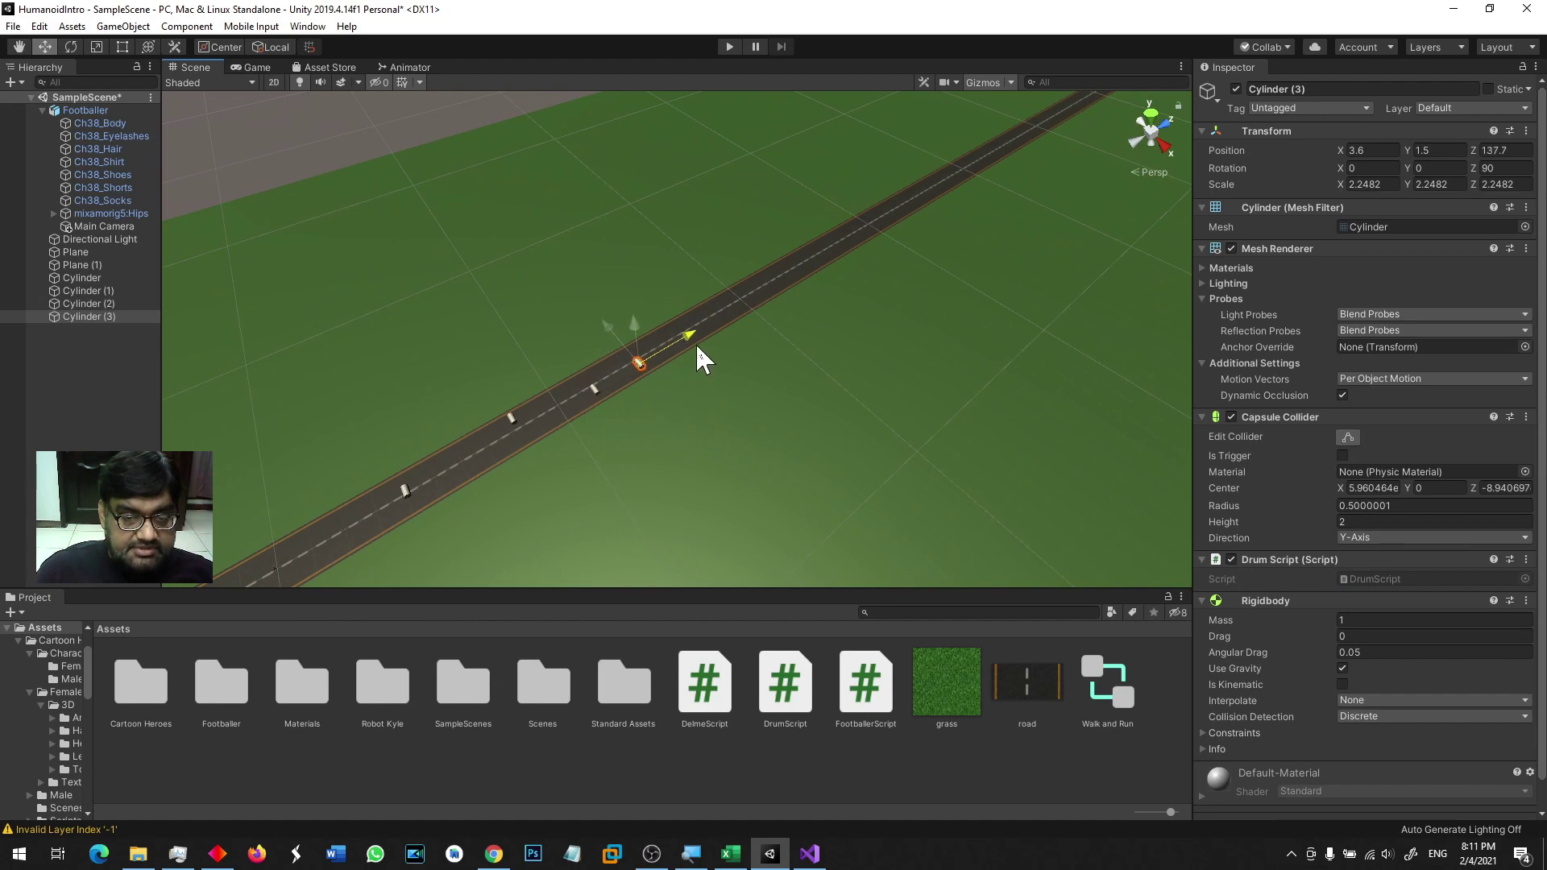
{"action": "left_click_drag", "start_coordinate": [600, 316], "coordinate": [590, 308]}
{"action": "key", "text": "ctrl+d"}
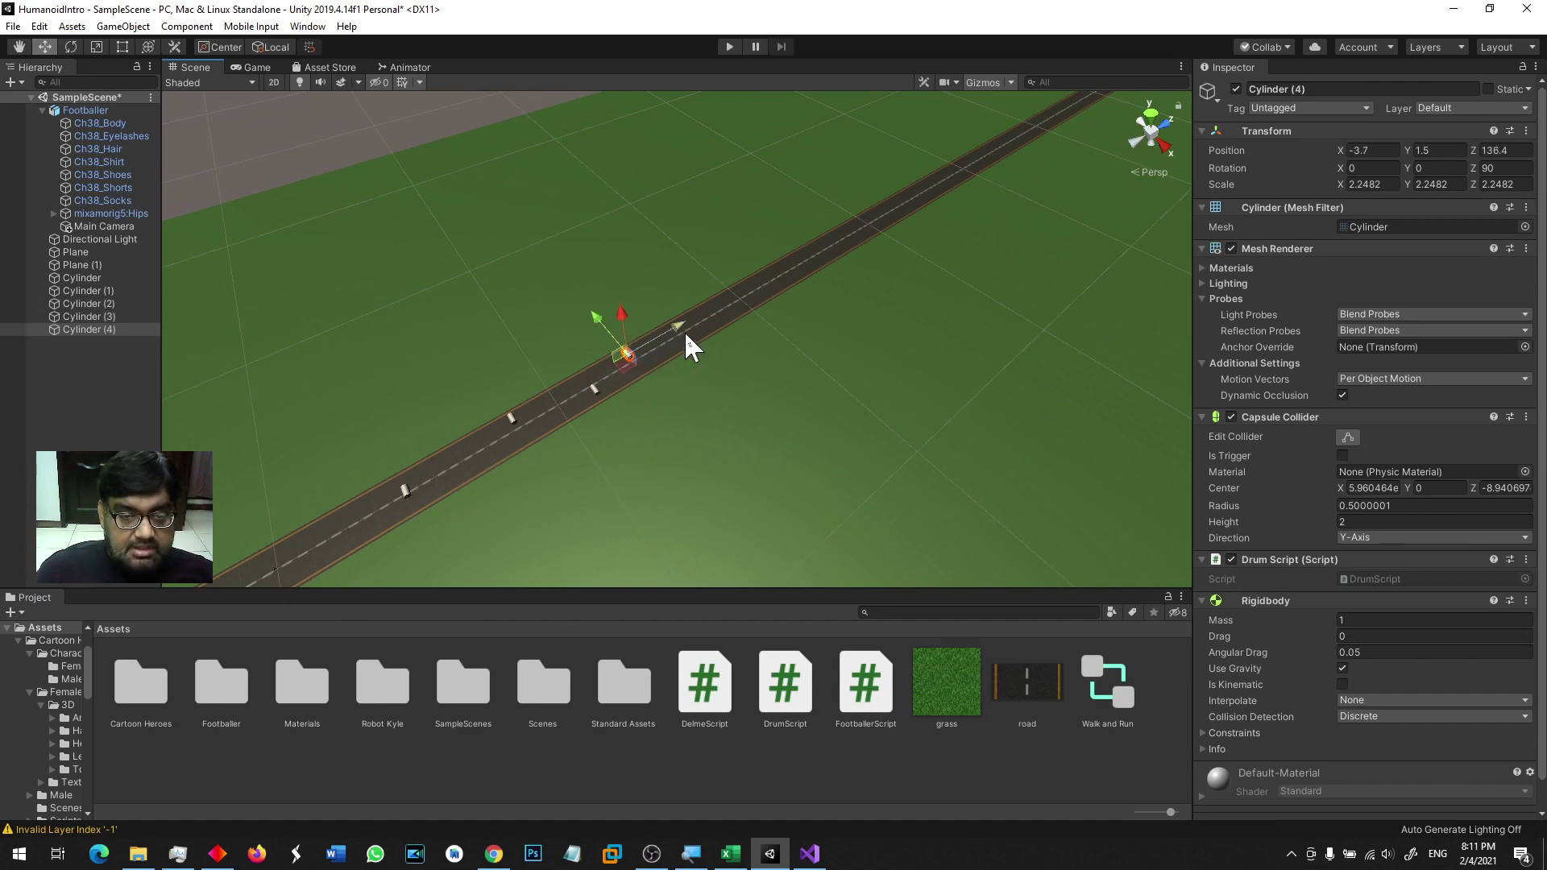
{"action": "key", "text": "ctrl+d"}
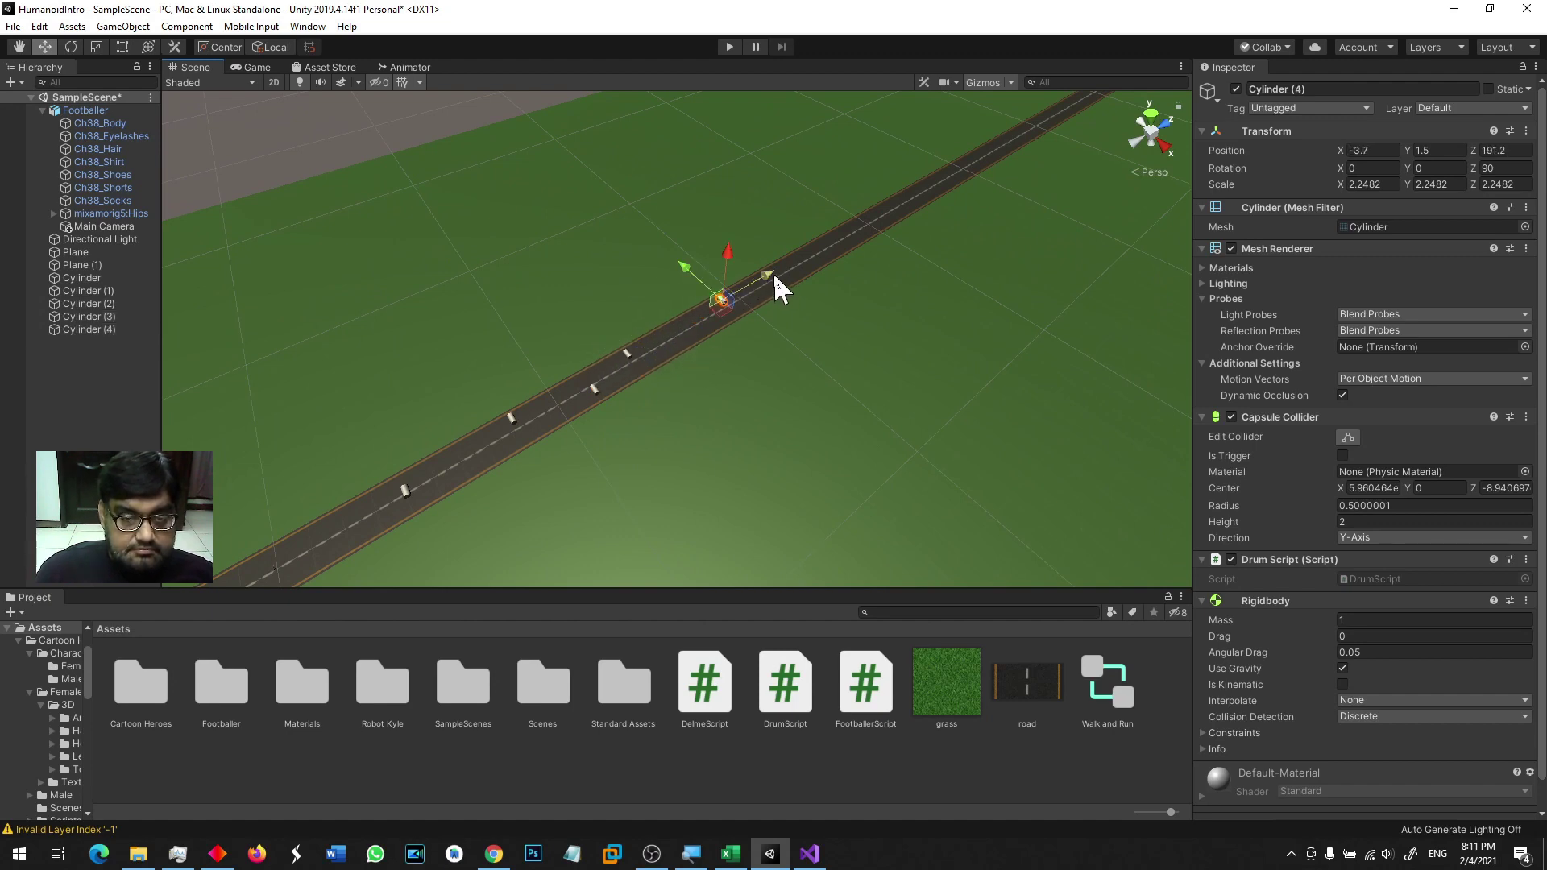
{"action": "left_click_drag", "start_coordinate": [769, 276], "coordinate": [753, 243]}
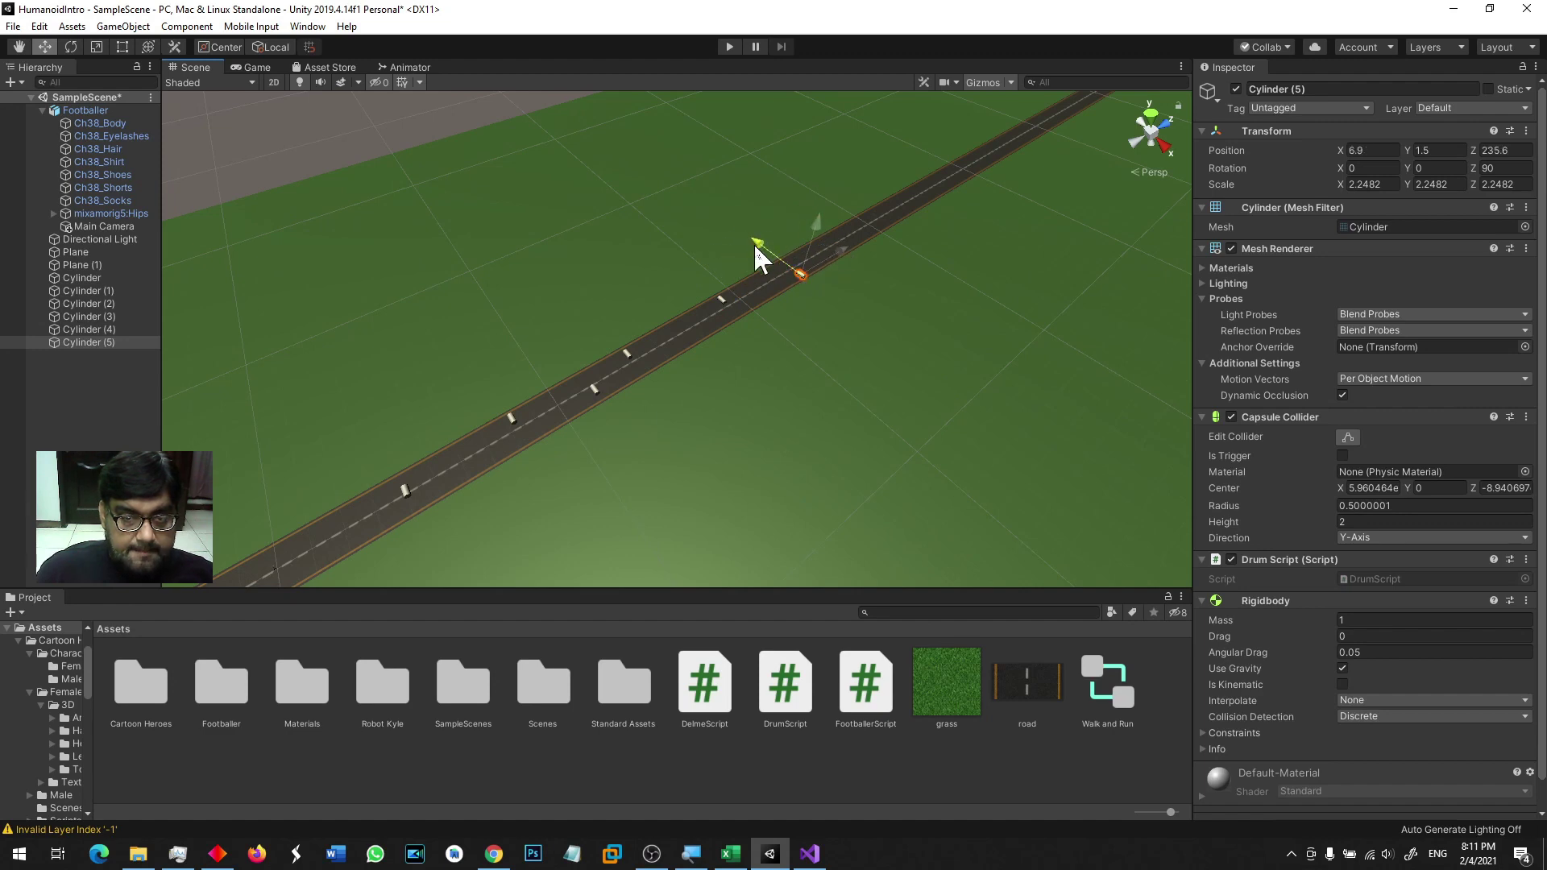
{"action": "key", "text": "ctrl+d"}
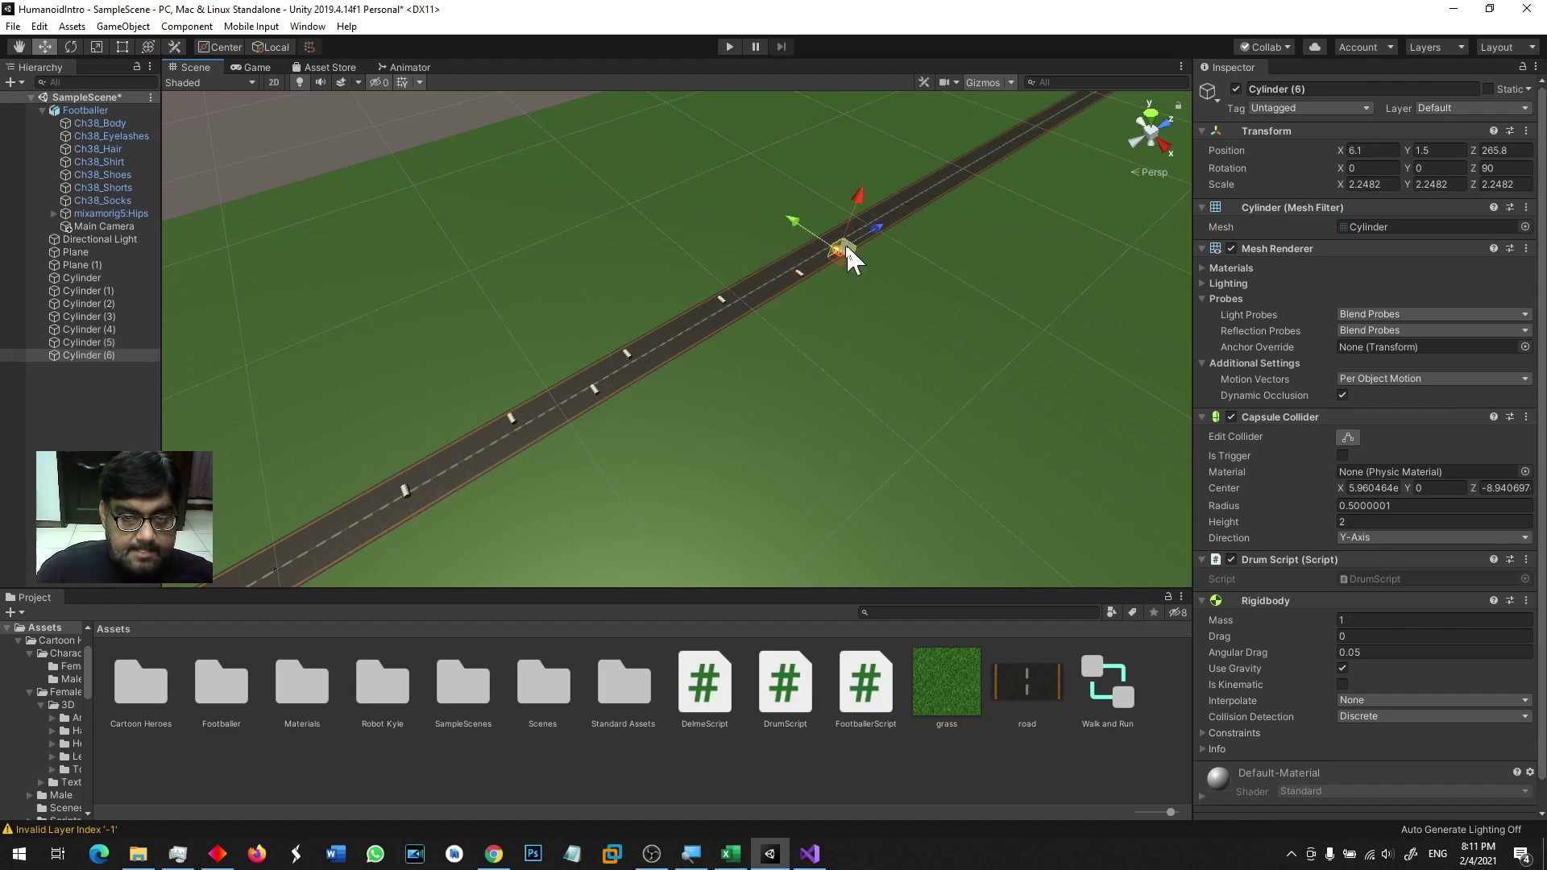
{"action": "key", "text": "ctrl+d"}
{"action": "left_click_drag", "start_coordinate": [797, 219], "coordinate": [775, 208]}
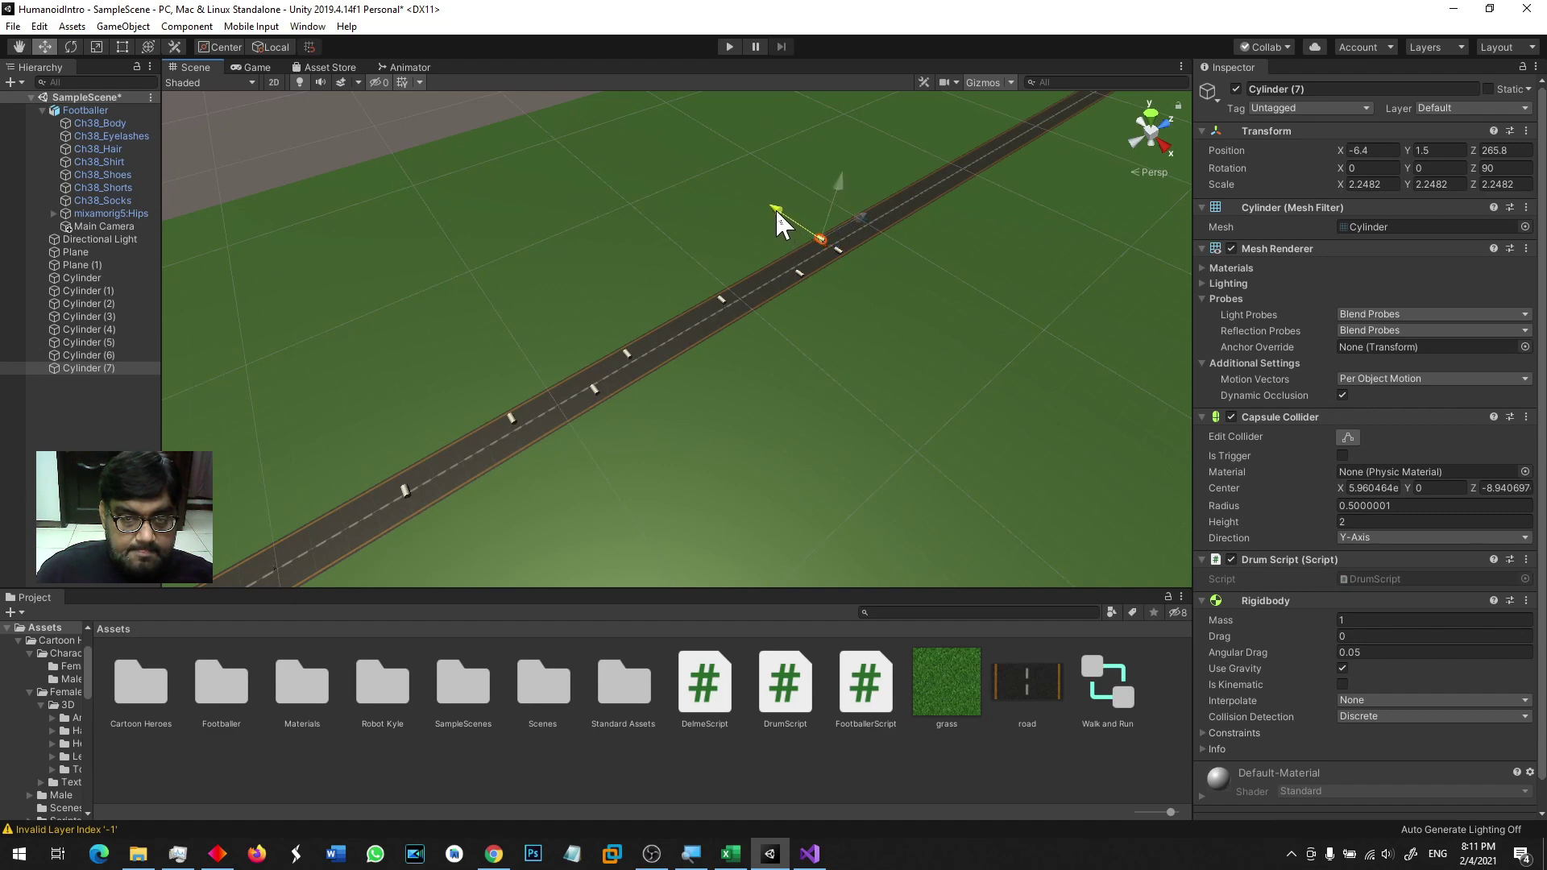
Step: Duplicate the drums through Cylinder (7) twice, spread the copies up the road, and start the game
{"action": "left_click", "coordinate": [95, 278]}
{"action": "left_click", "coordinate": [102, 364], "text": "shift"}
{"action": "key", "text": "f"}
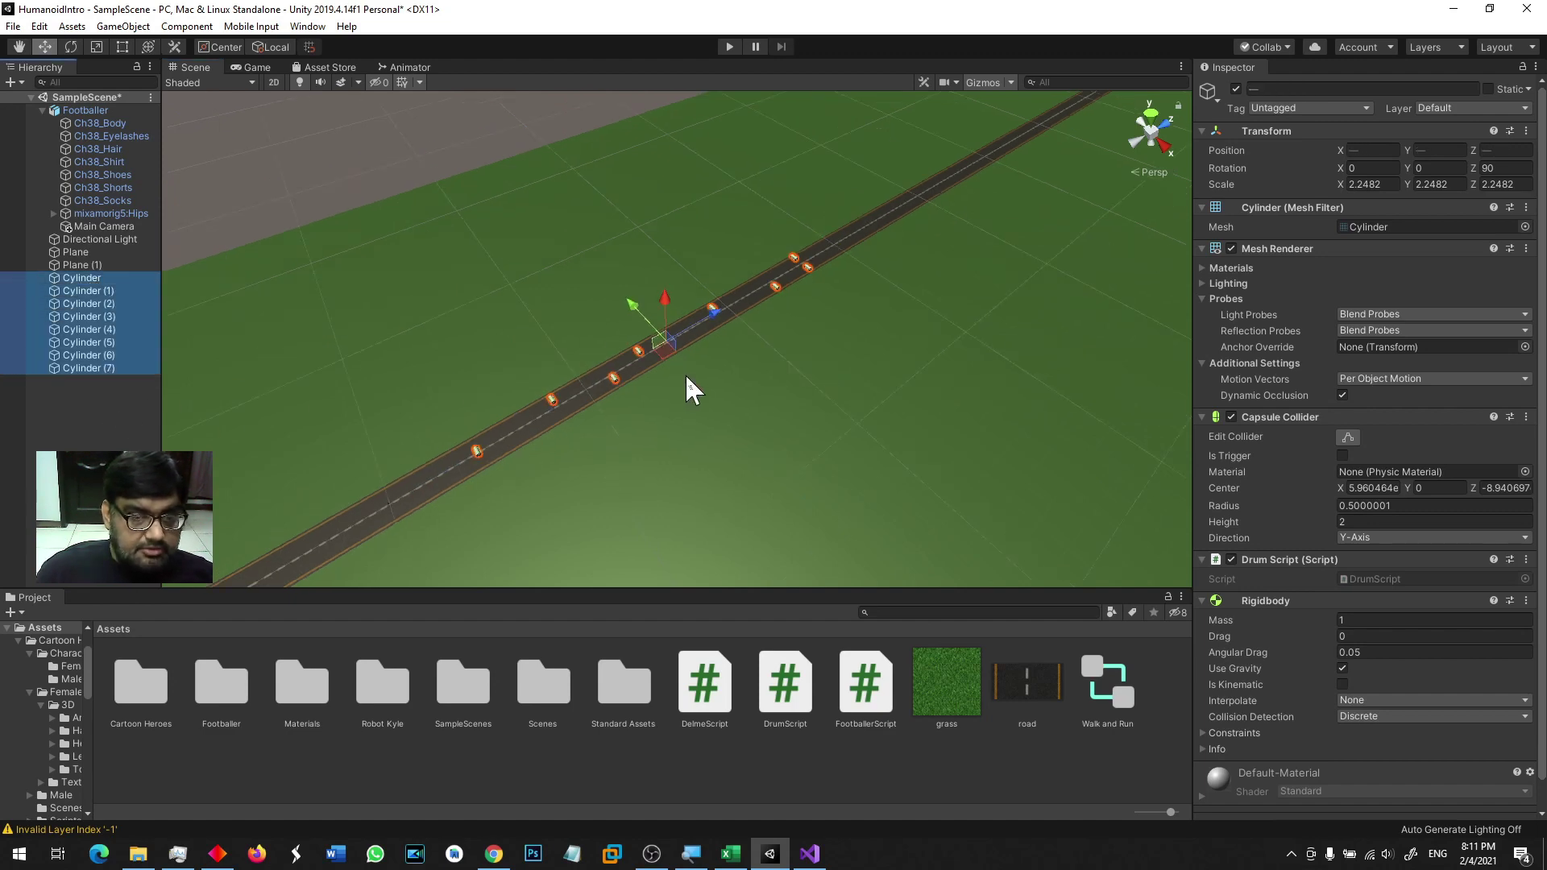
{"action": "scroll", "coordinate": [685, 374], "scroll_direction": "down", "scroll_amount": 5}
{"action": "key", "text": "ctrl+d"}
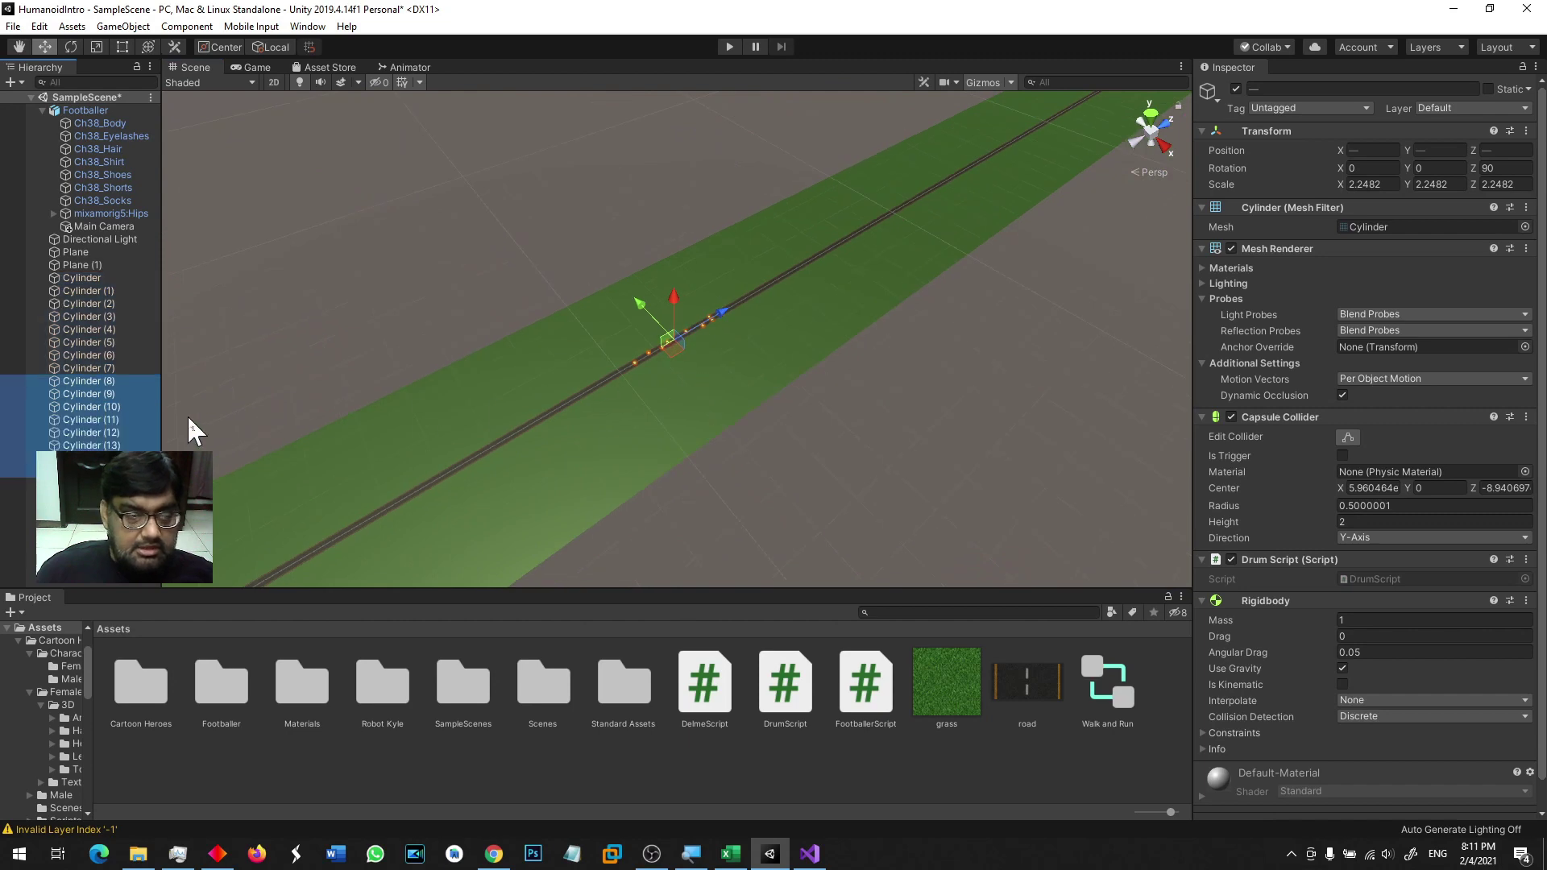
{"action": "left_click_drag", "start_coordinate": [730, 307], "coordinate": [901, 211]}
{"action": "key", "text": "ctrl+d"}
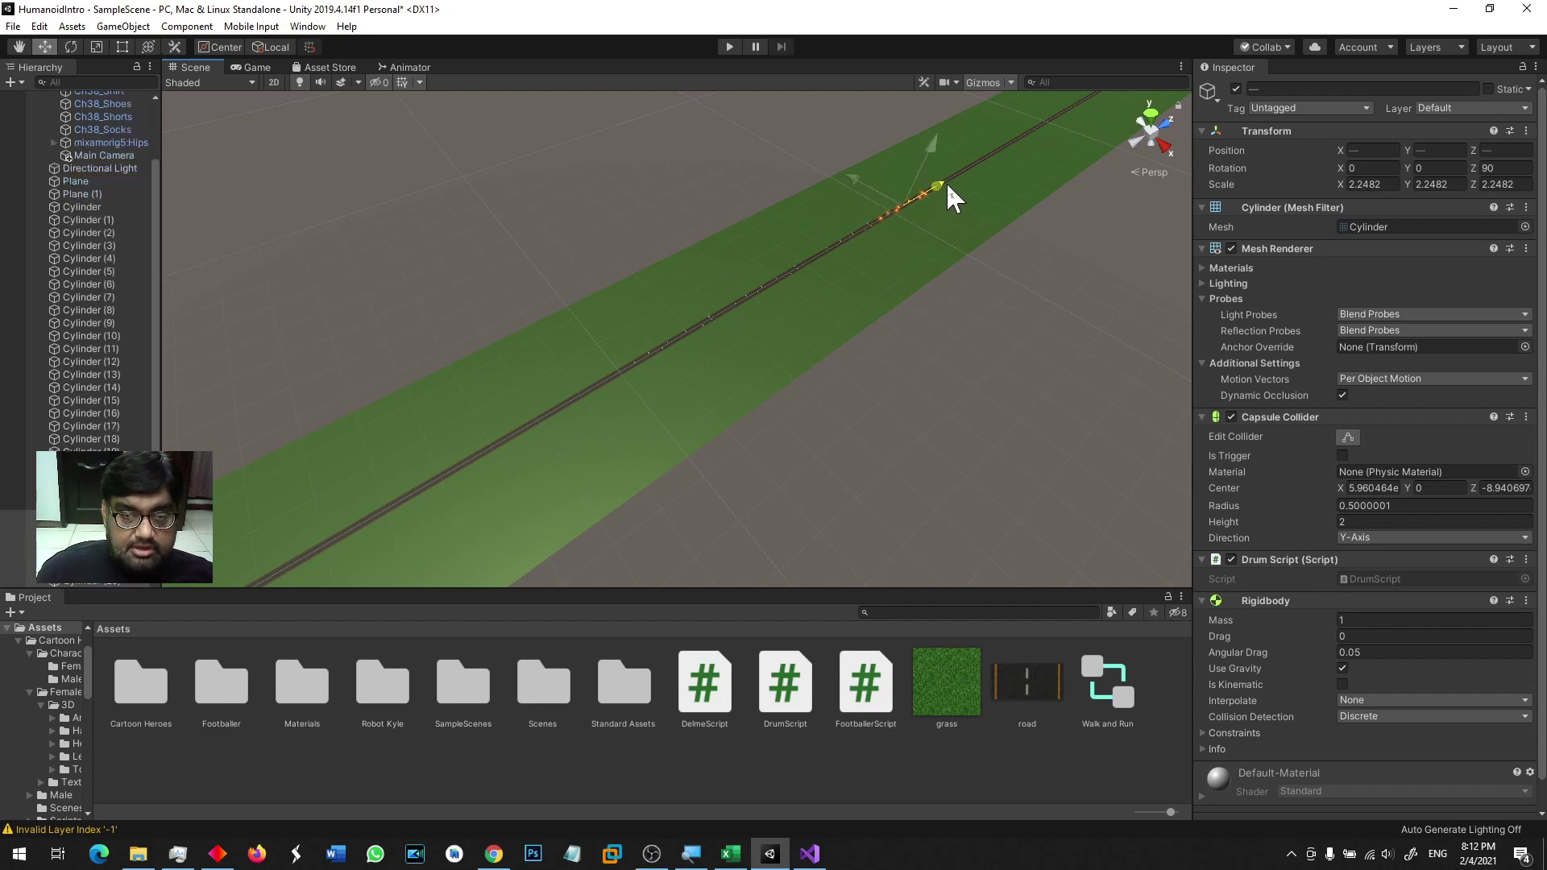
{"action": "middle_click_drag", "start_coordinate": [950, 190], "coordinate": [707, 424]}
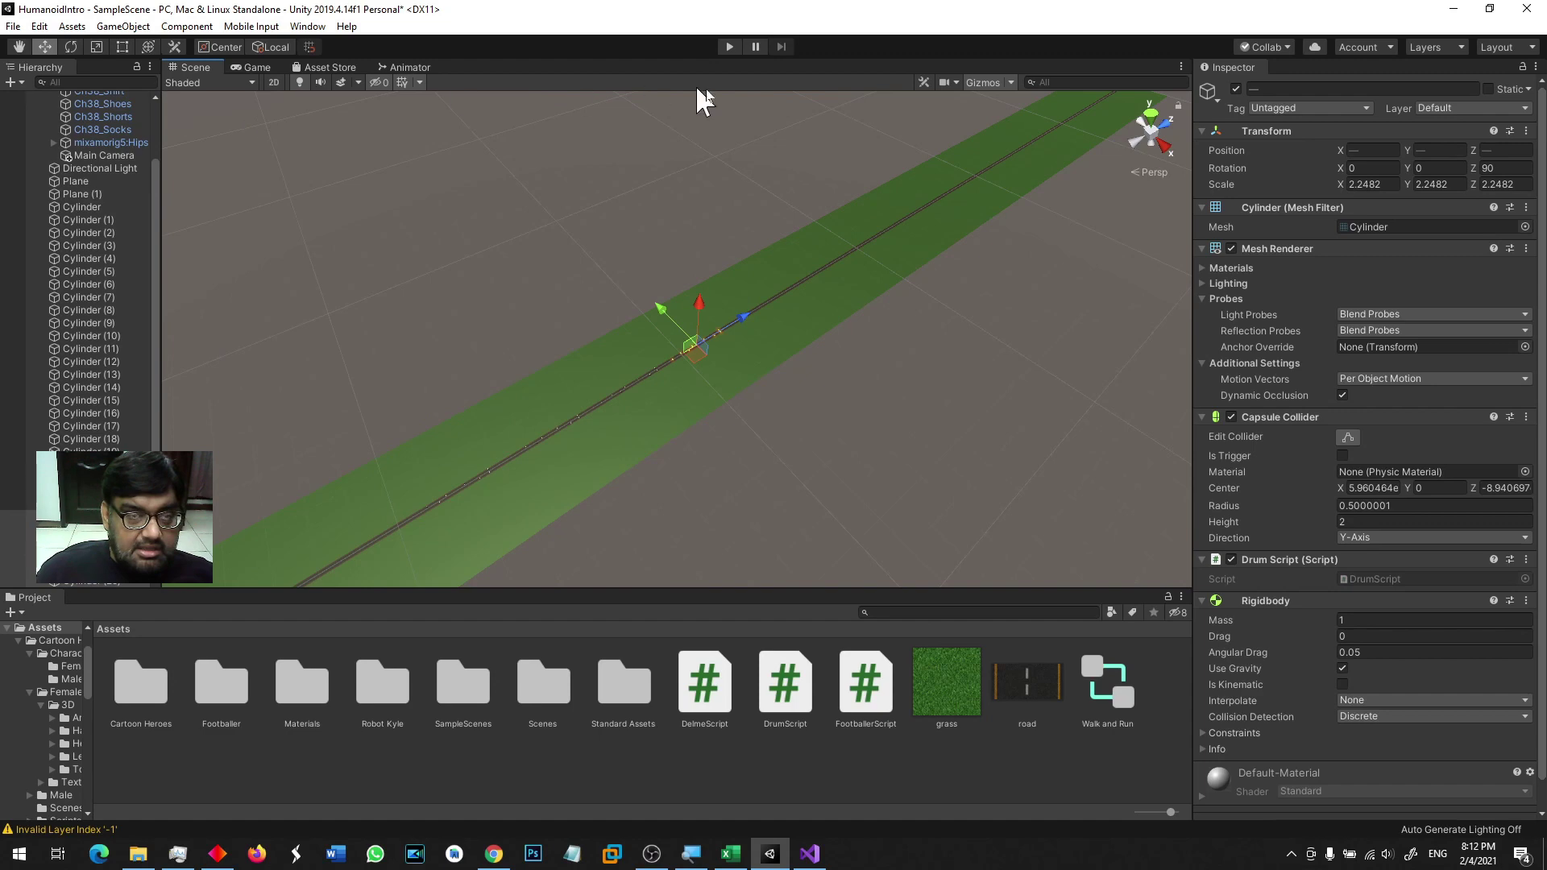
{"action": "left_click", "coordinate": [730, 48]}
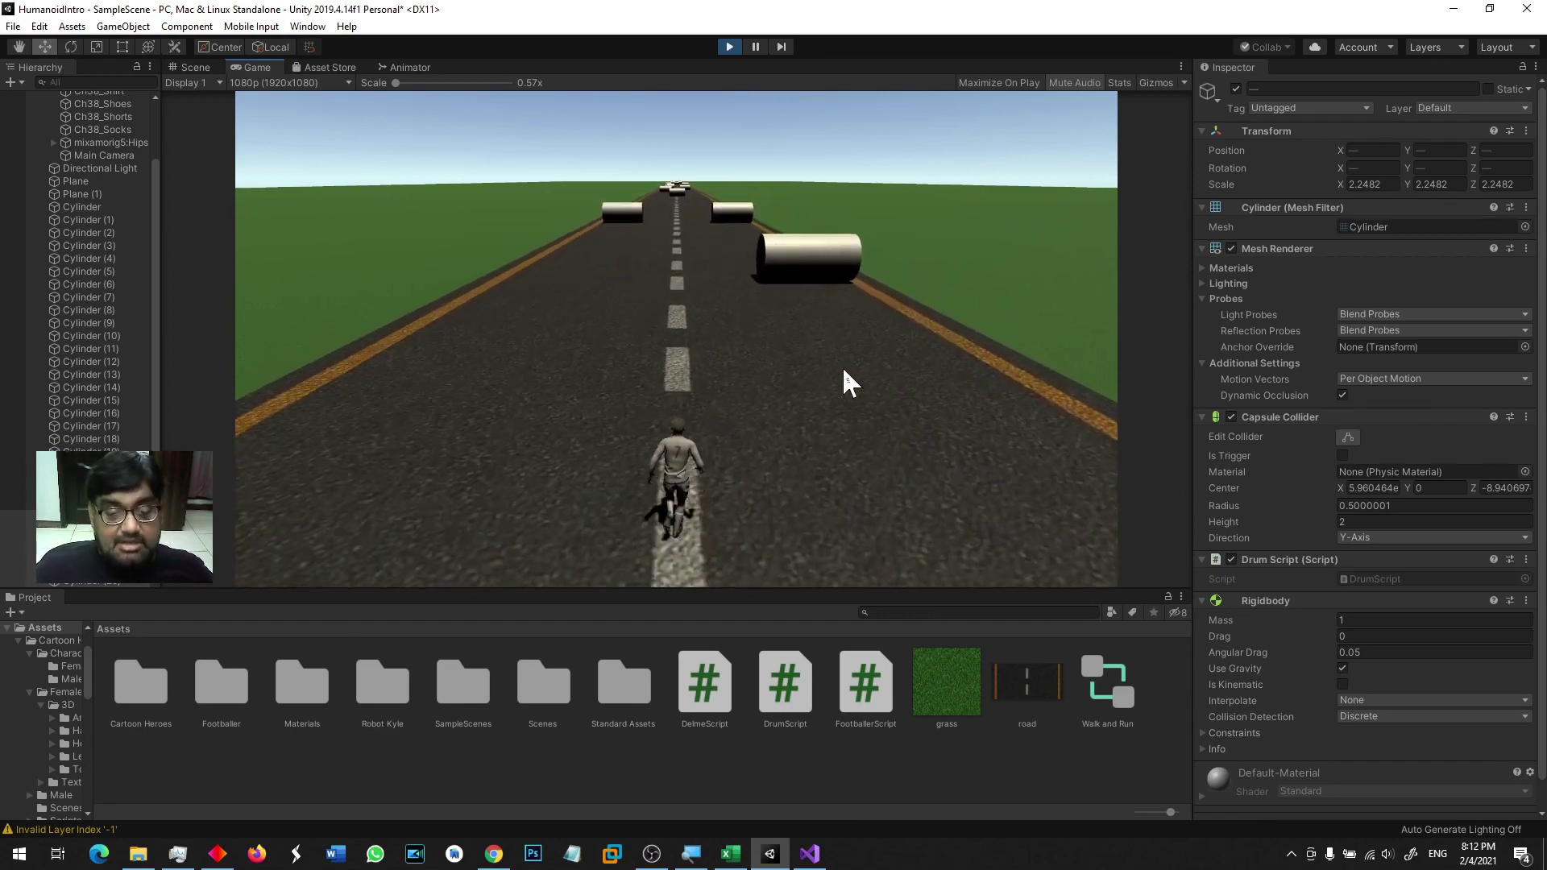
Step: Steer the running footballer right, left and right past the drums, then return to the Scene view
{"action": "left_click", "coordinate": [809, 854]}
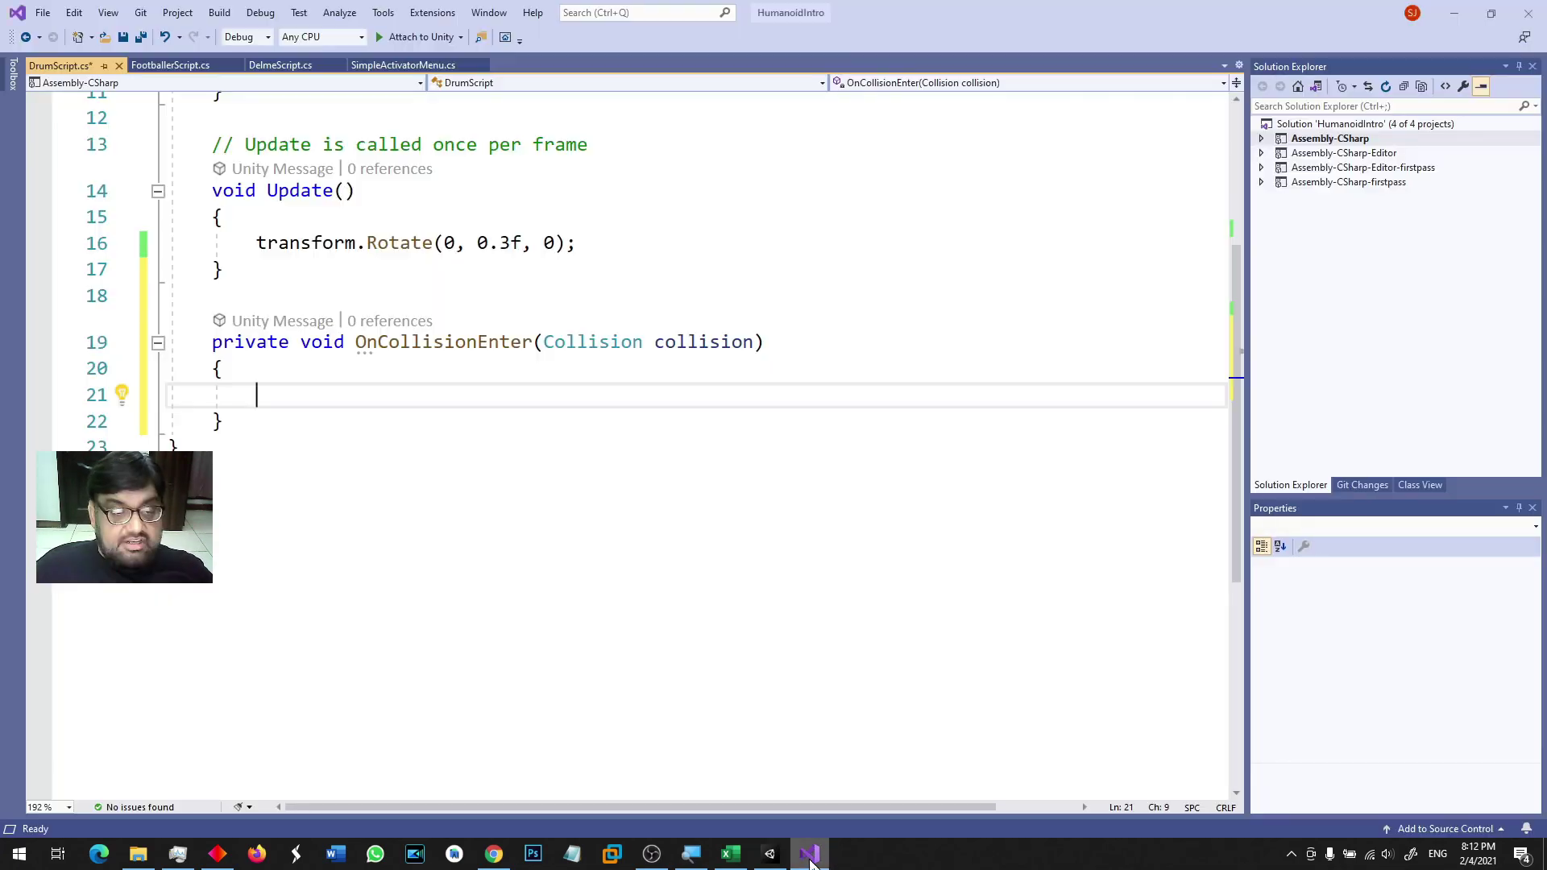
{"action": "left_click", "coordinate": [810, 856]}
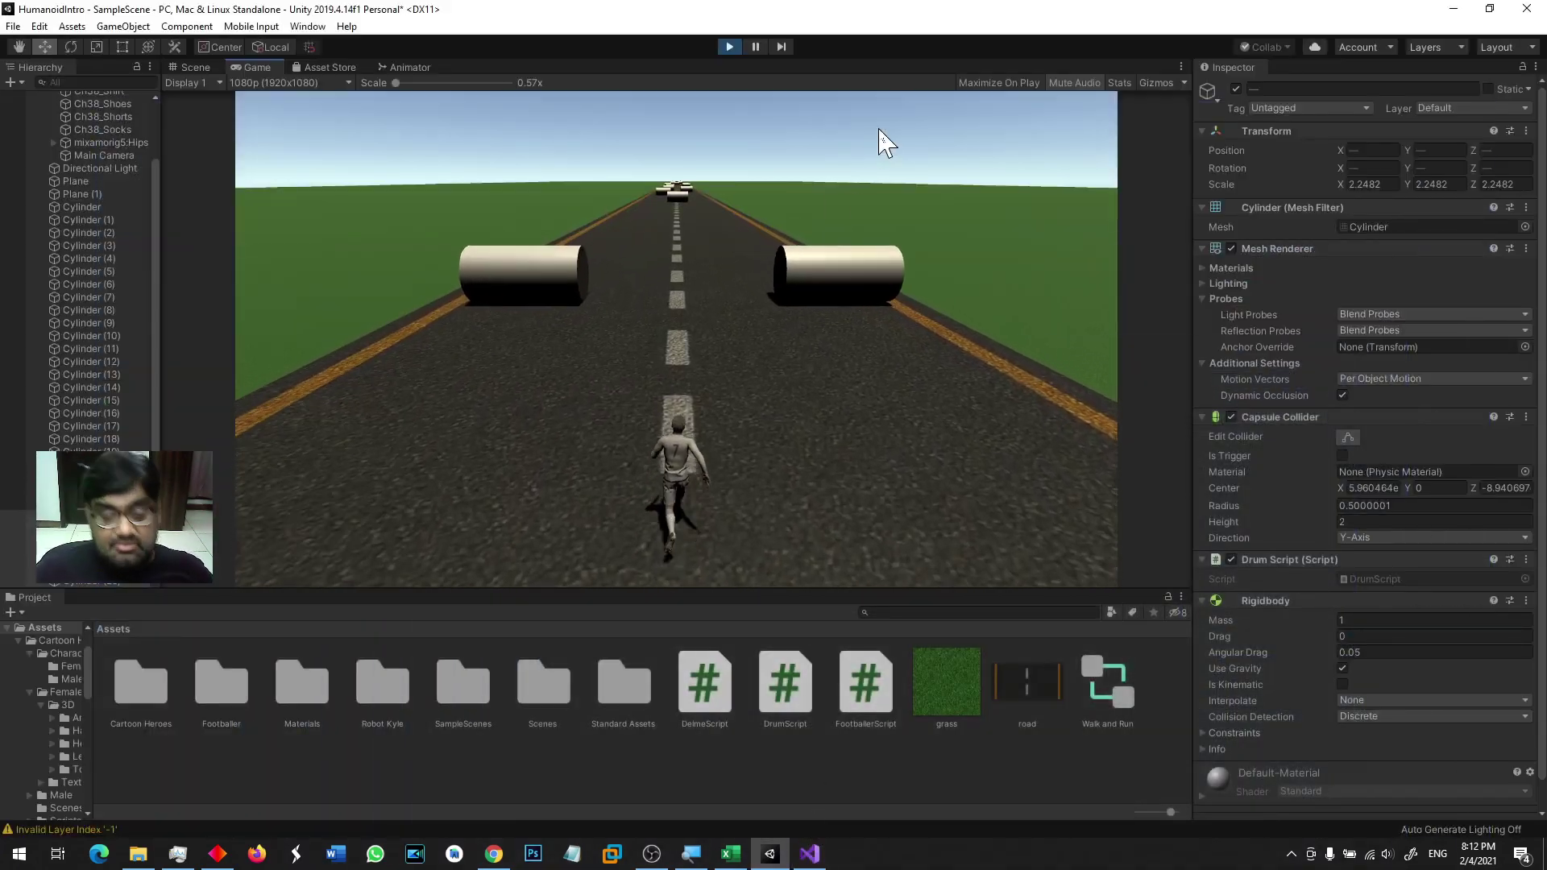
{"action": "key", "text": "Right"}
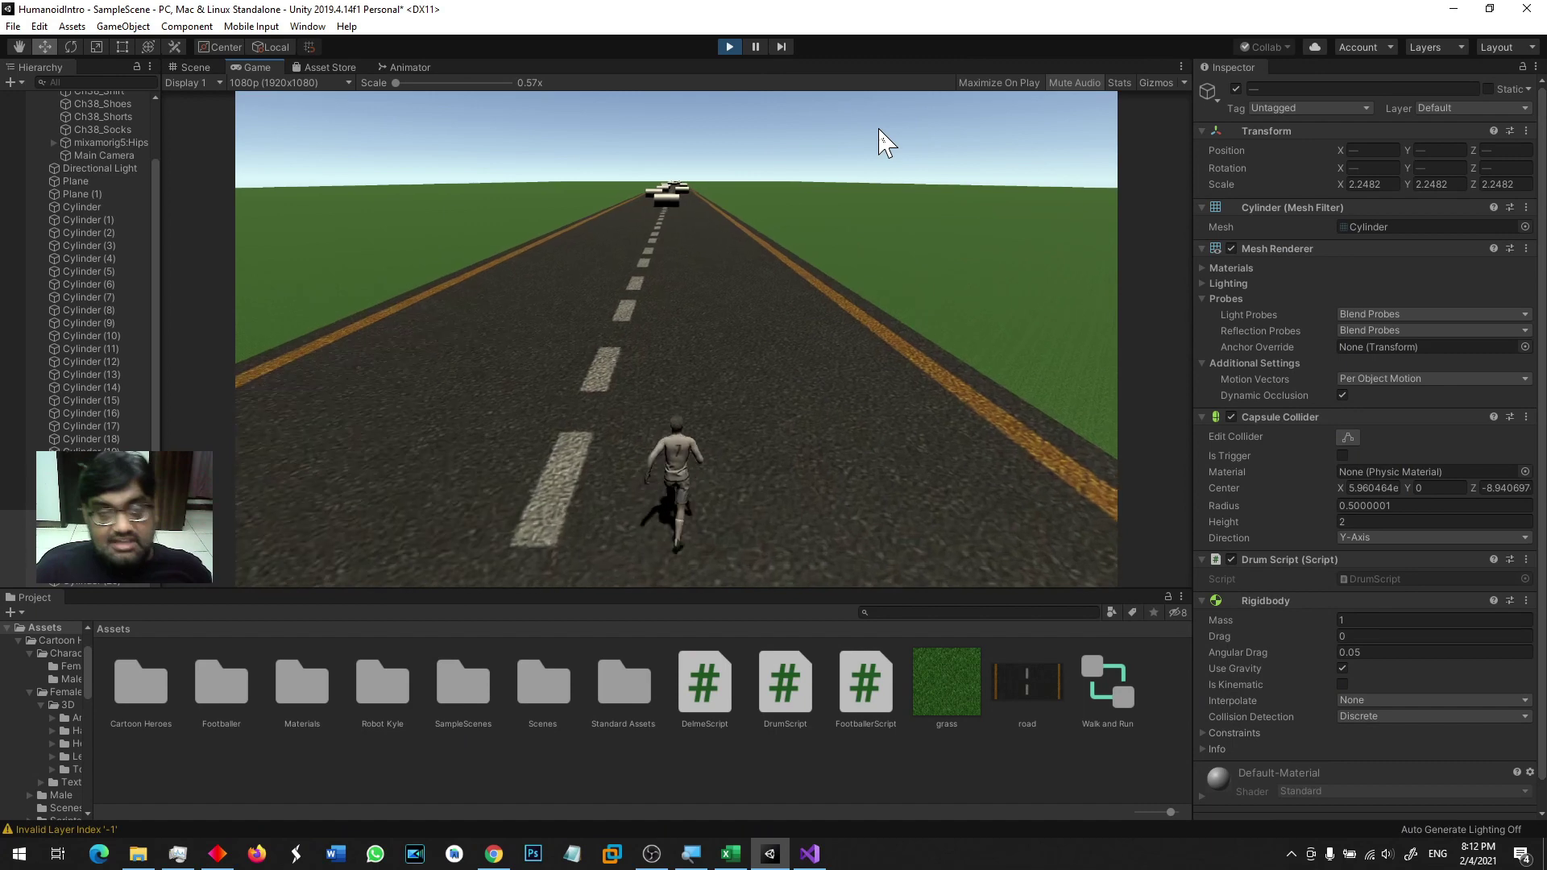
{"action": "key", "text": "Right"}
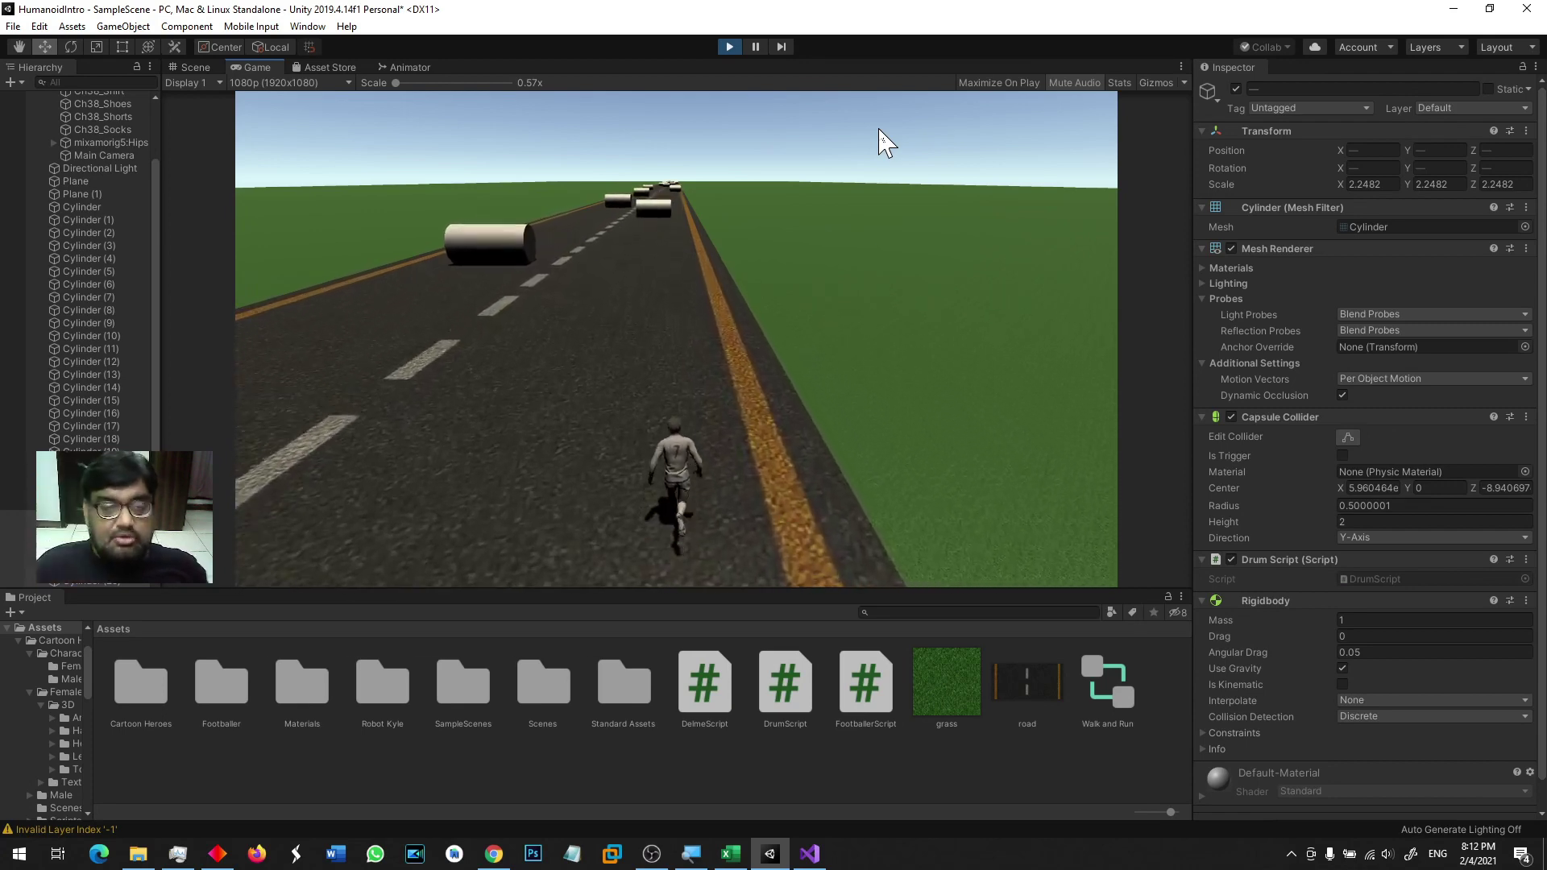
{"action": "key", "text": "Left"}
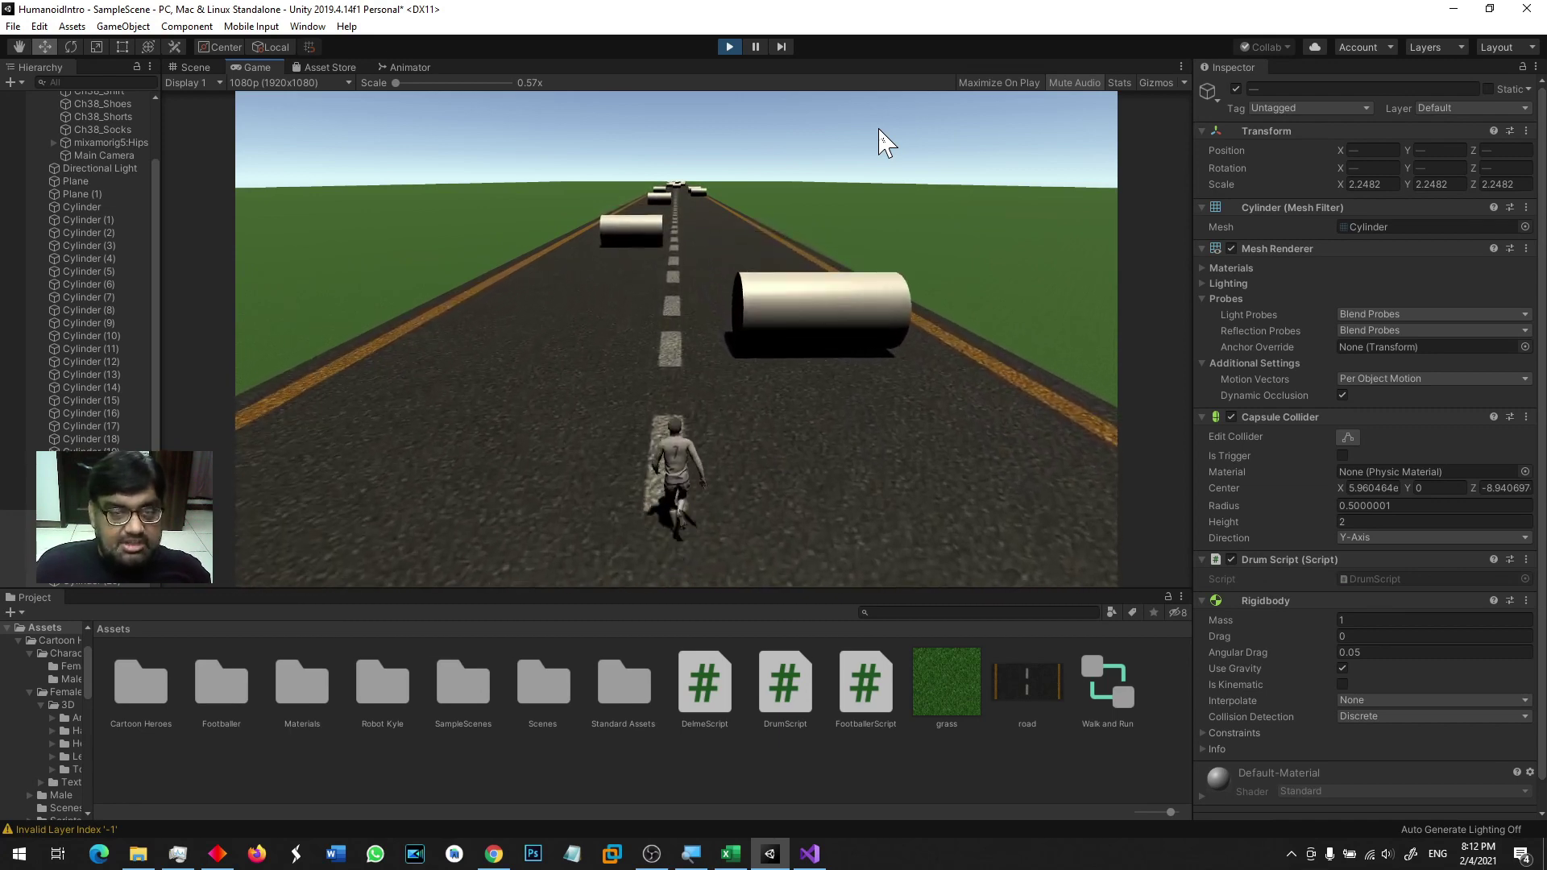
{"action": "key", "text": "Right"}
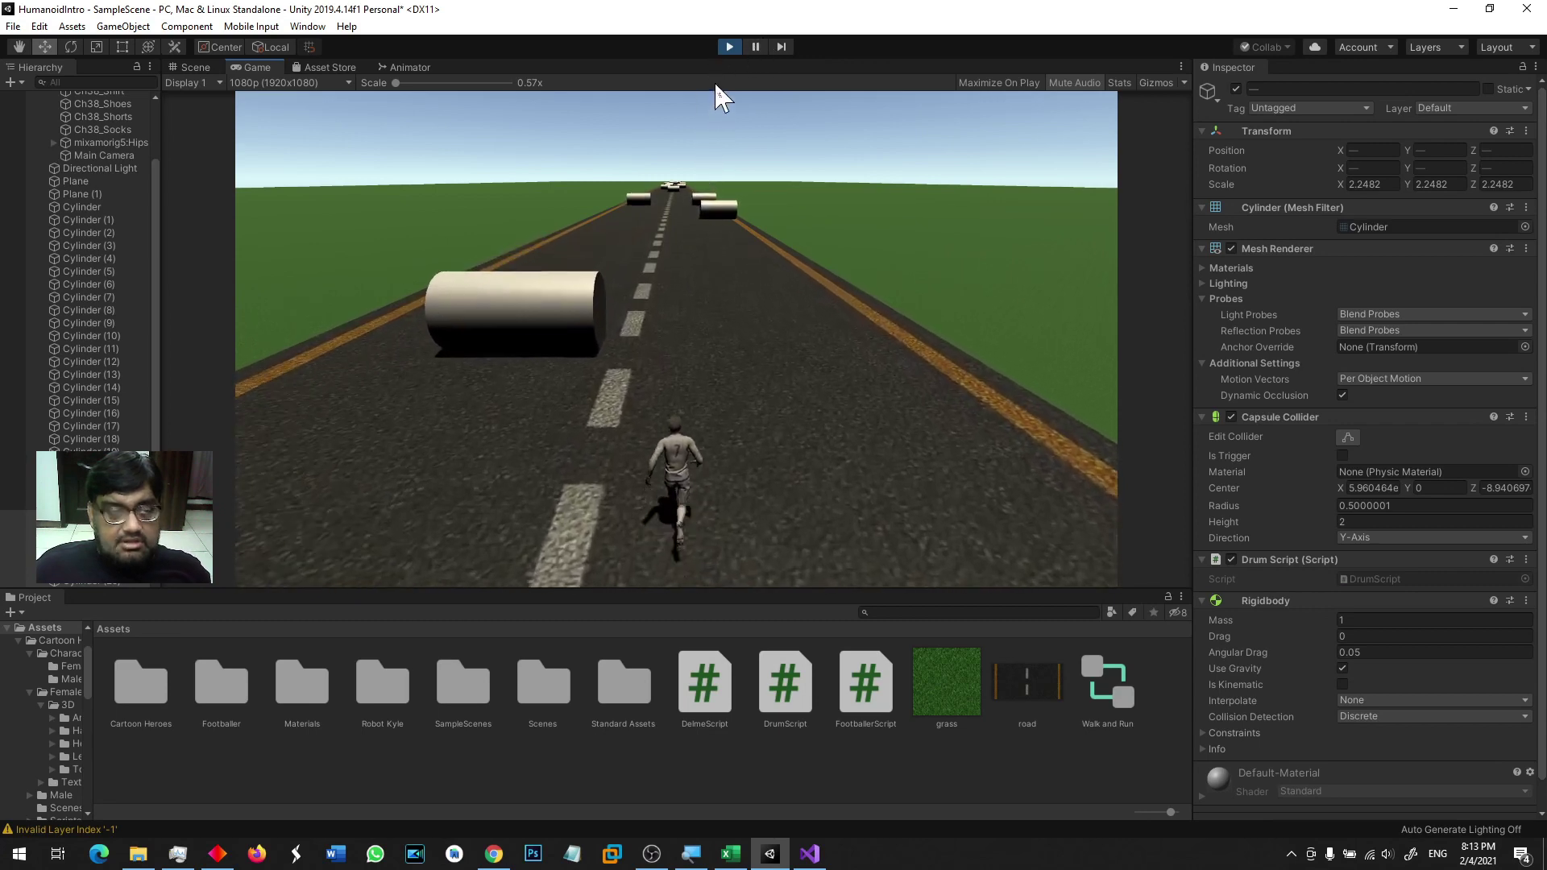
{"action": "left_click", "coordinate": [208, 68]}
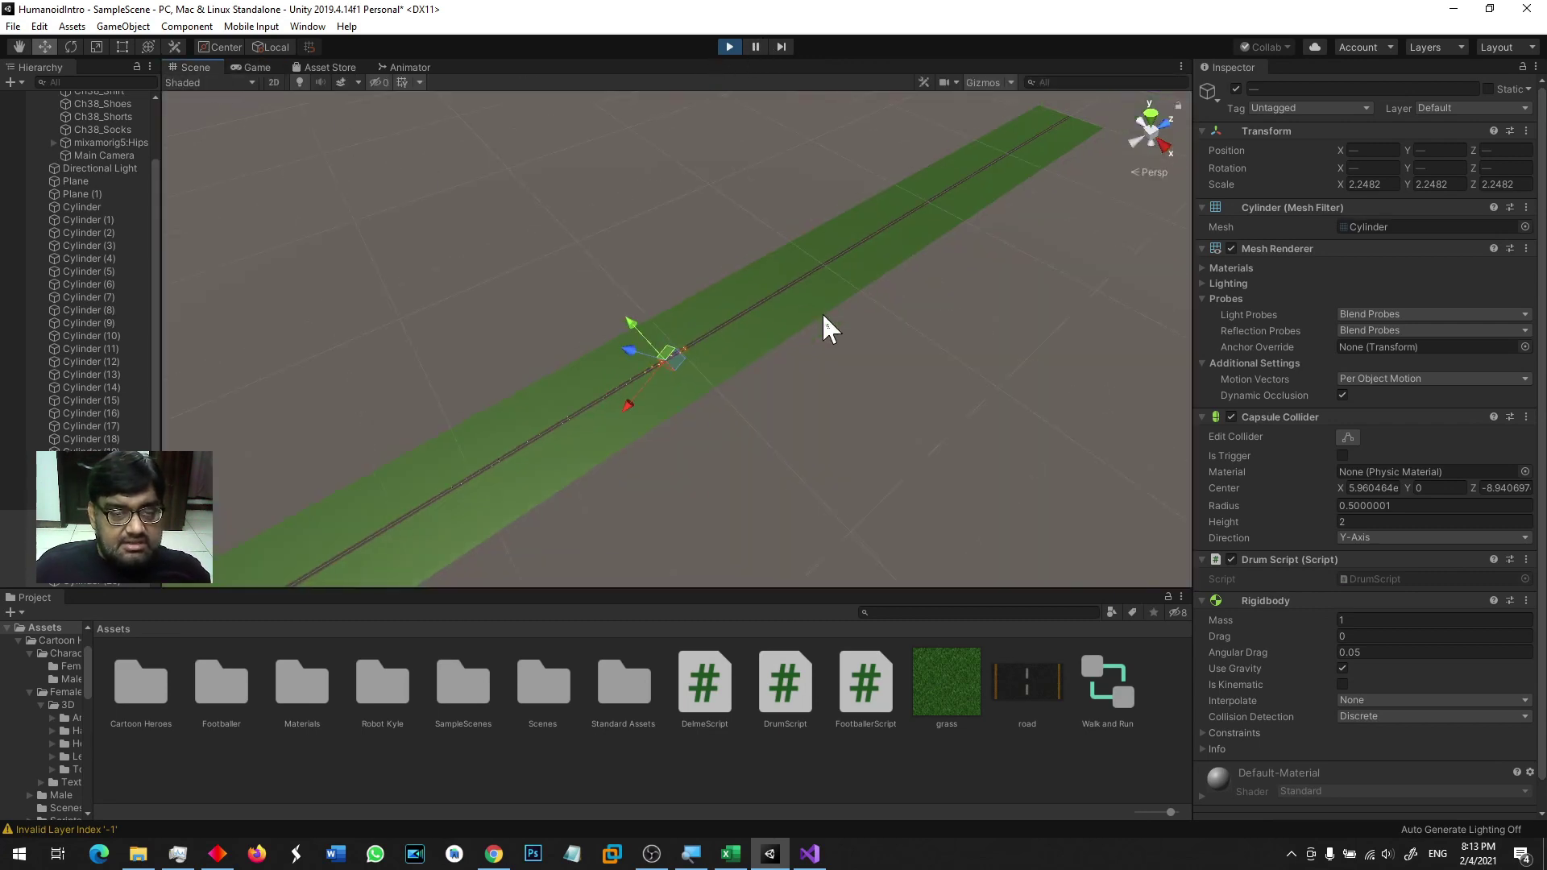
Step: Select the Footballer in the Hierarchy to show its properties and frame it in the Scene view
{"action": "scroll", "coordinate": [822, 312], "scroll_direction": "up", "scroll_amount": 5}
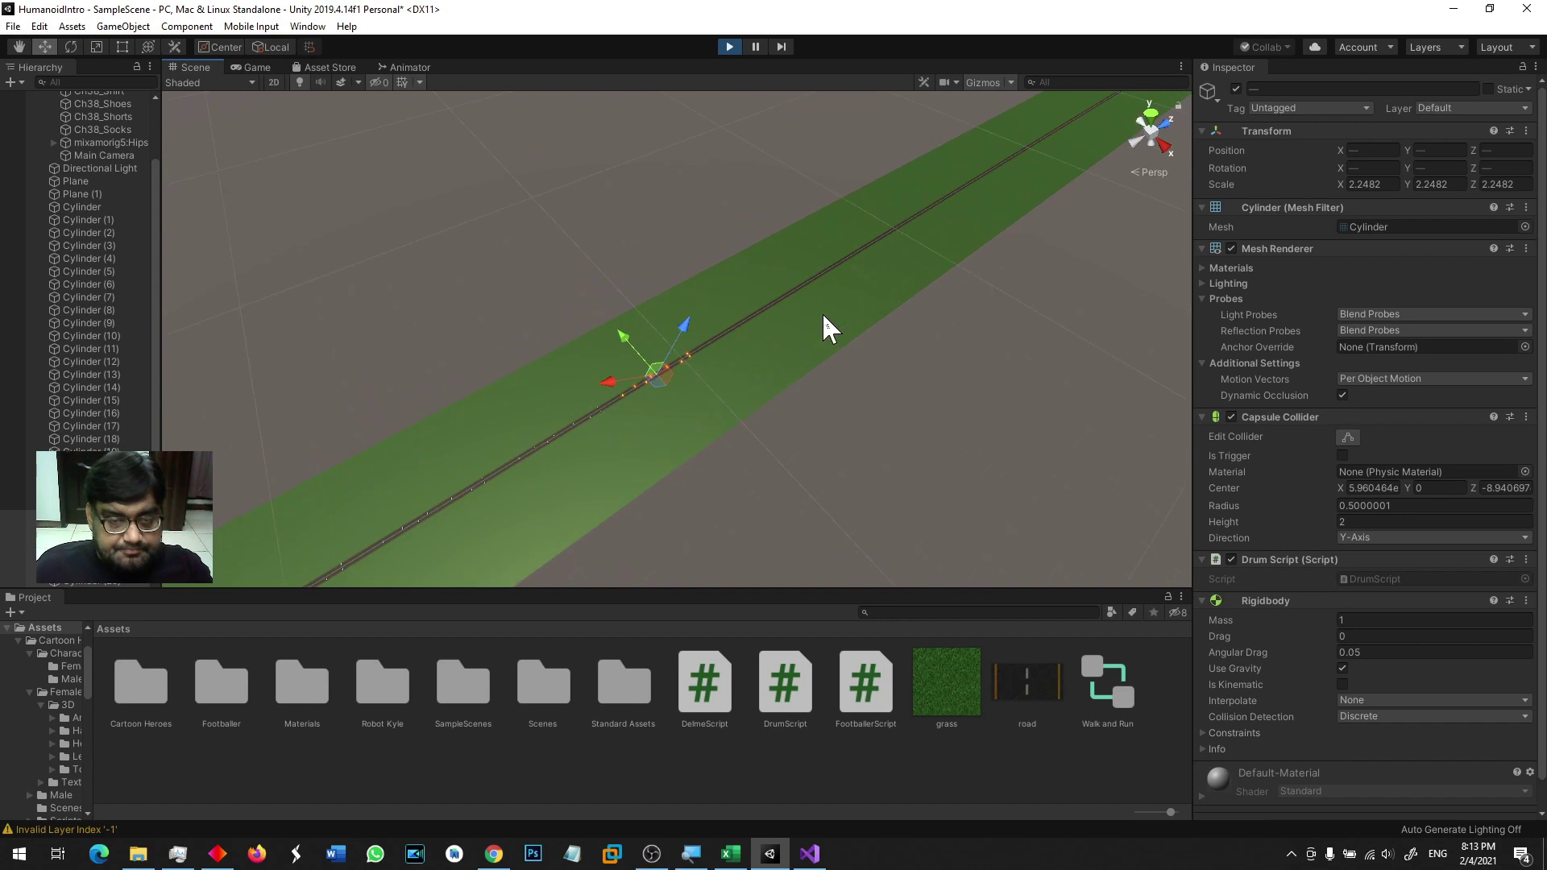
{"action": "scroll", "coordinate": [49, 189], "scroll_direction": "up", "scroll_amount": 3}
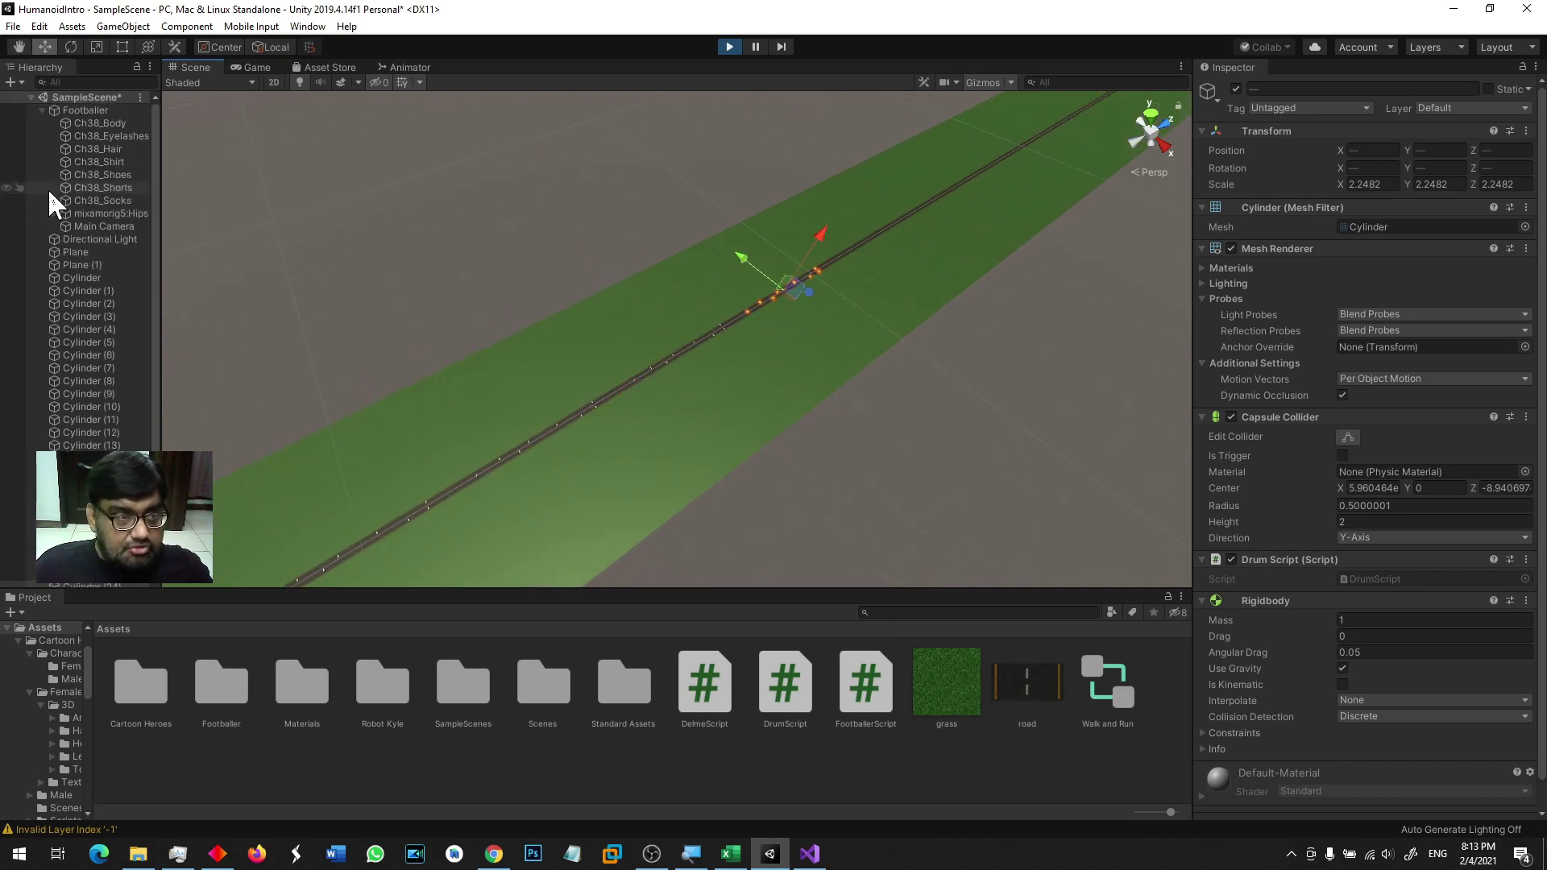
{"action": "left_click", "coordinate": [92, 112]}
{"action": "key", "text": "f"}
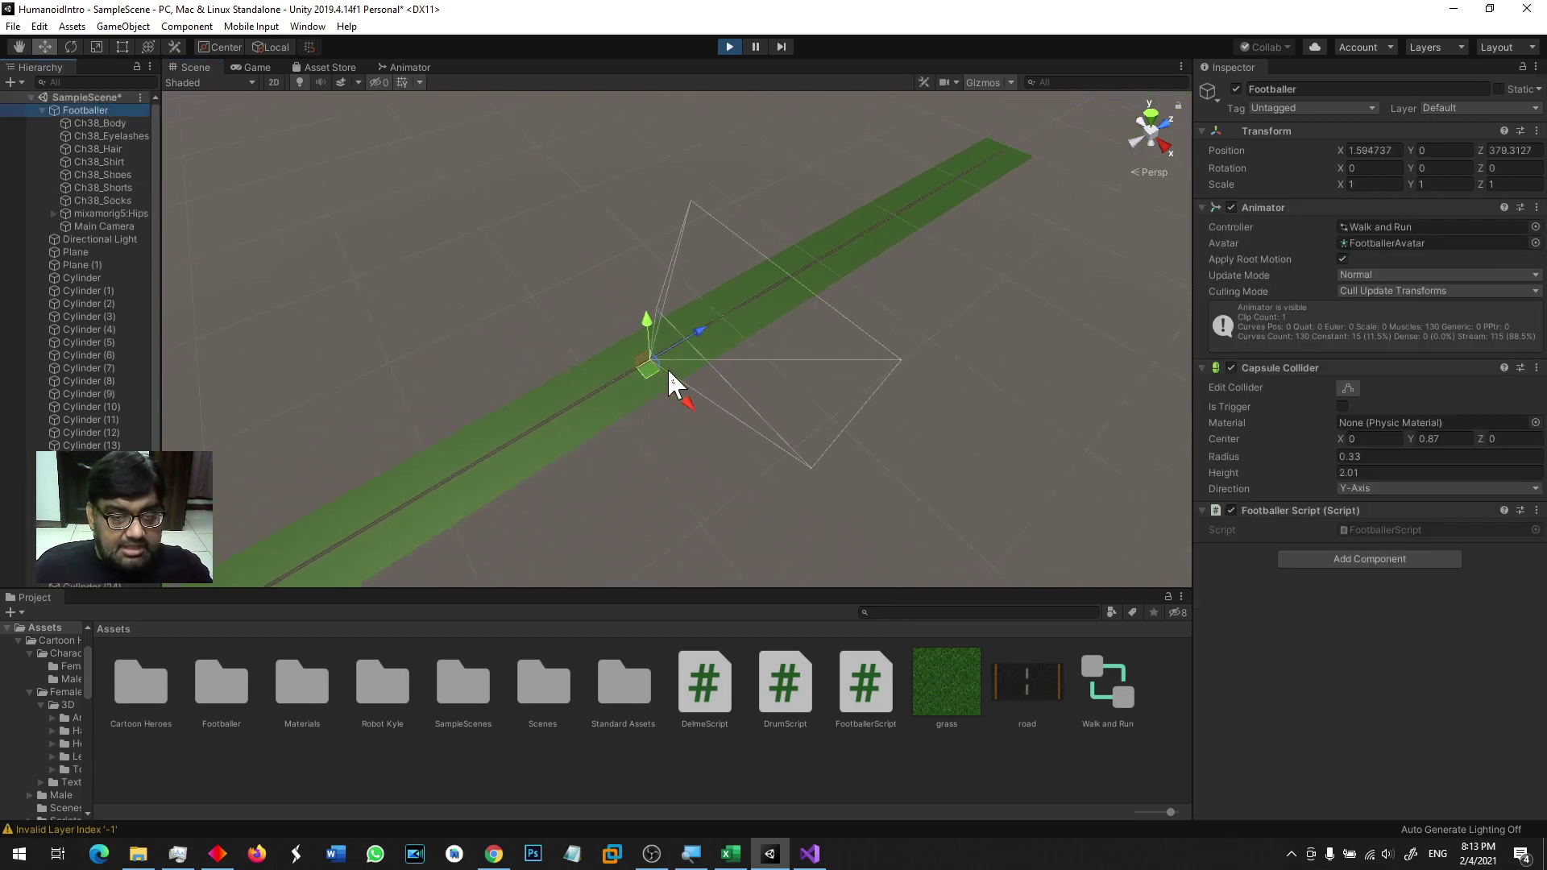
Step: Pan the Scene view toward the road's far end, then return to the Game view
{"action": "scroll", "coordinate": [667, 368], "scroll_direction": "down", "scroll_amount": 3}
{"action": "middle_click_drag", "start_coordinate": [949, 303], "coordinate": [745, 317]}
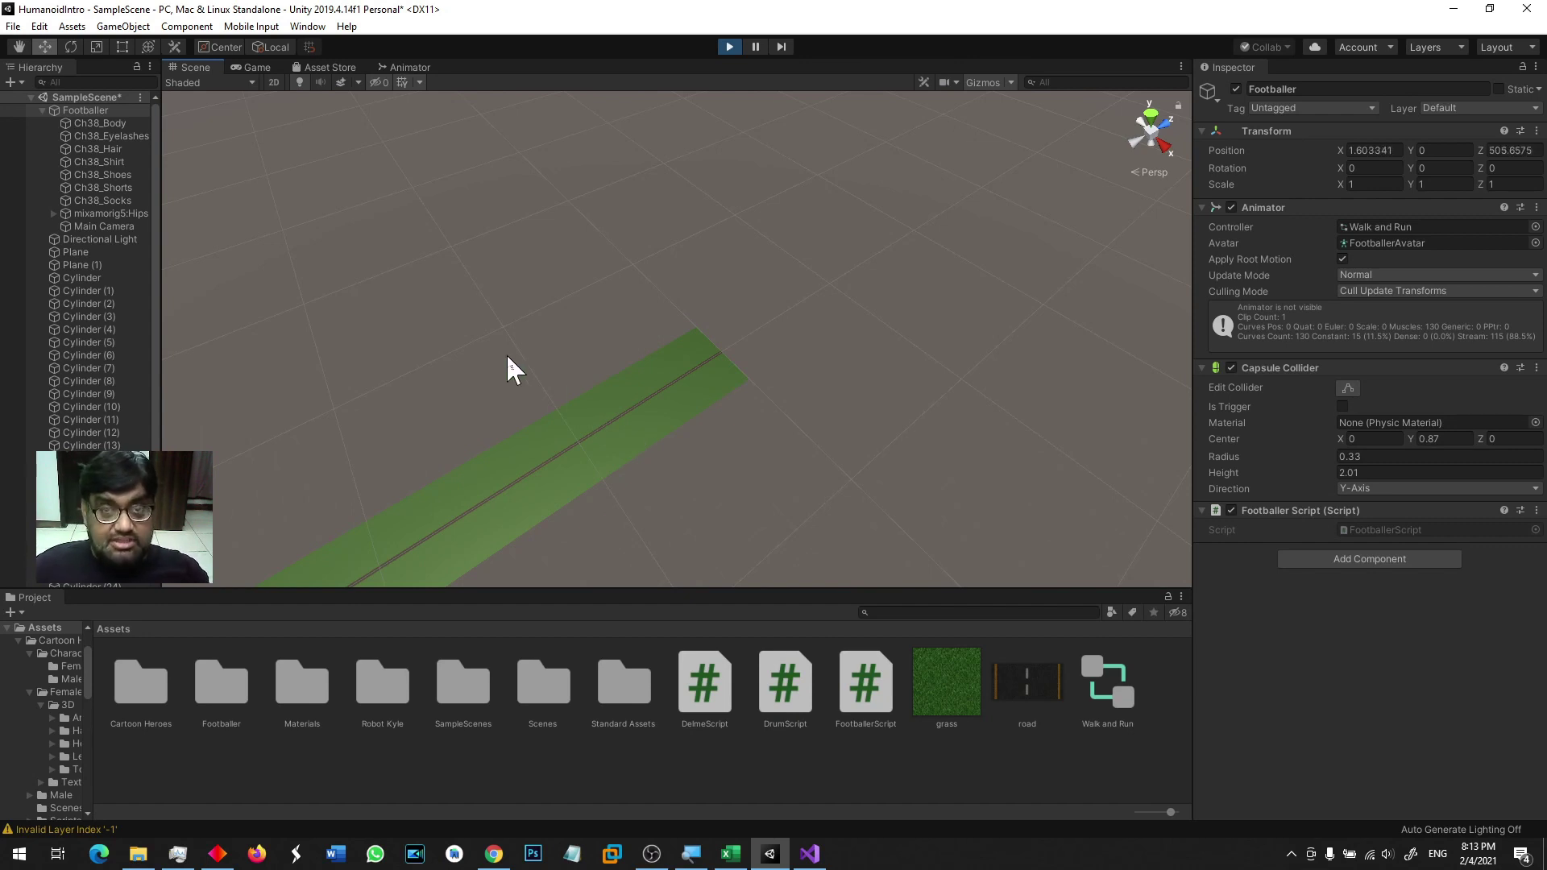
{"action": "left_click", "coordinate": [263, 69]}
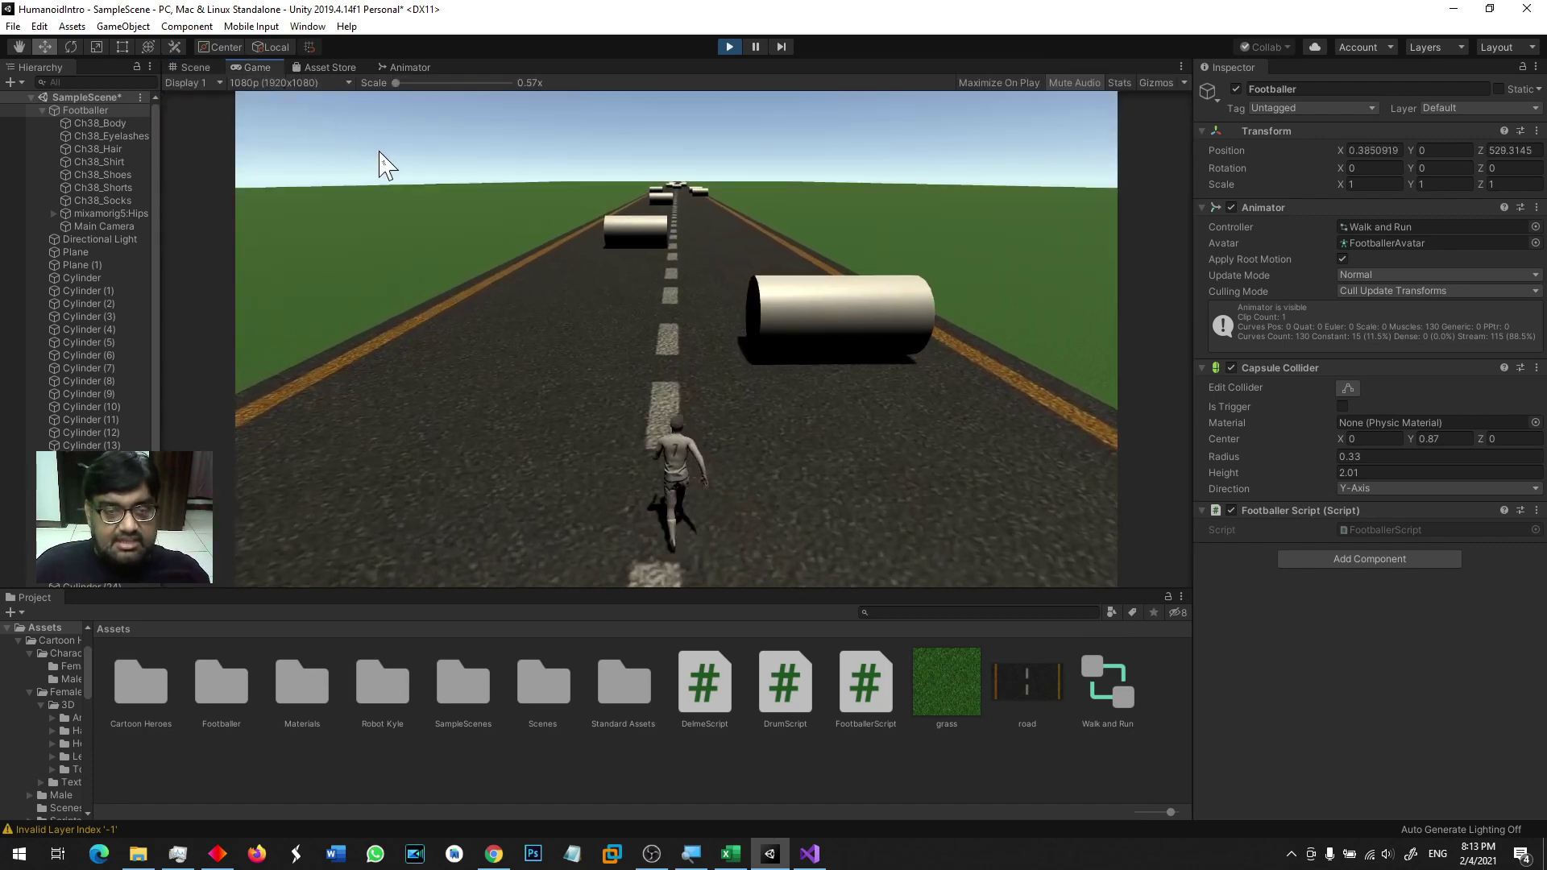
Step: Steer the footballer left, then right, past the drums on the road
{"action": "key", "text": "Left"}
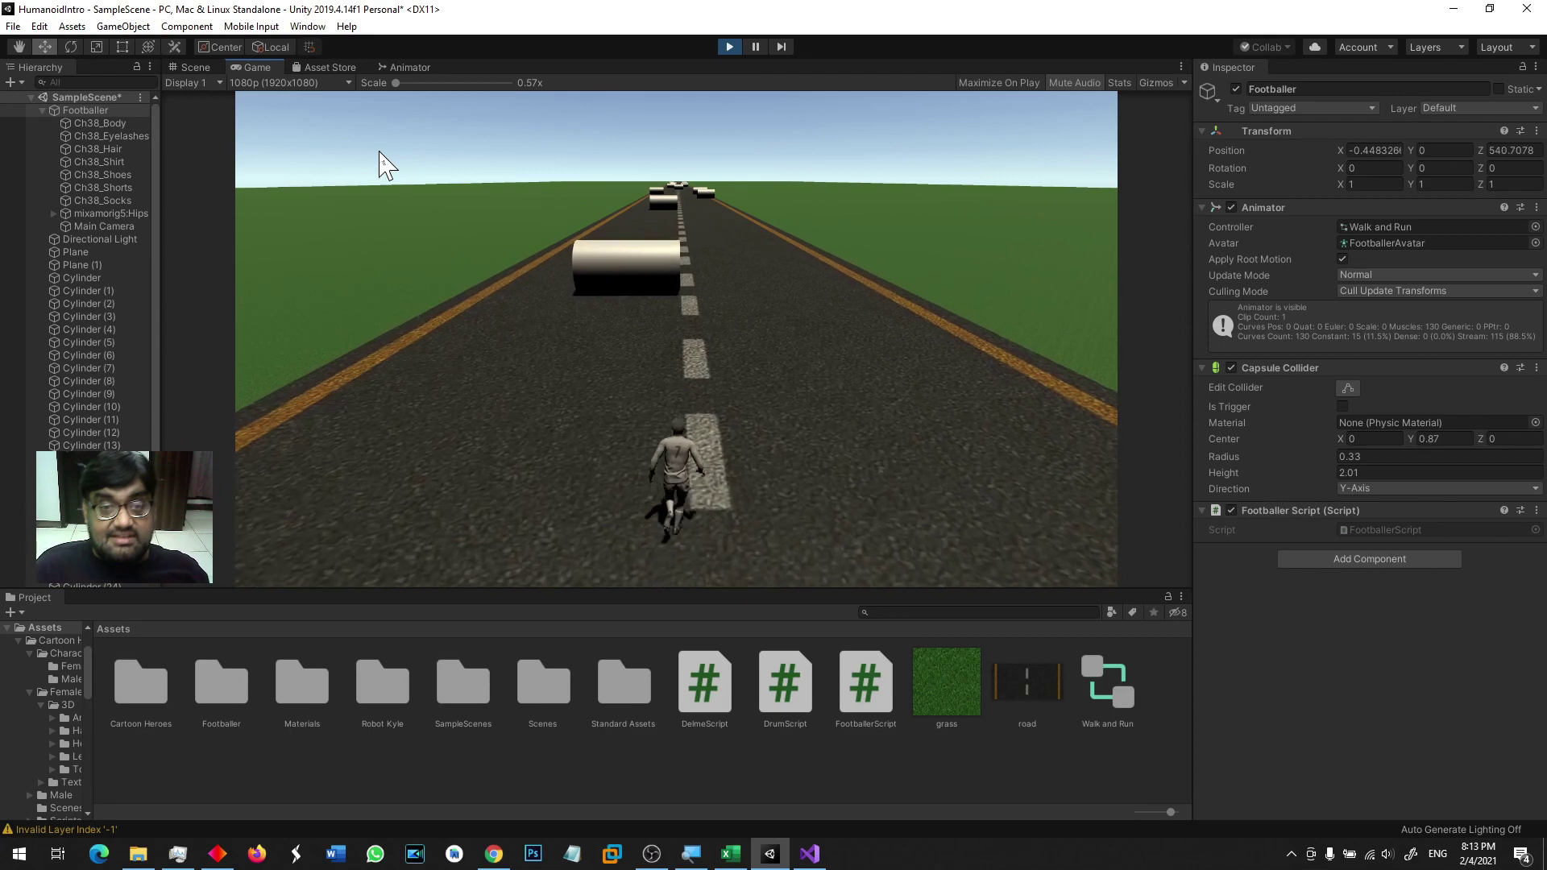
{"action": "key", "text": "Right"}
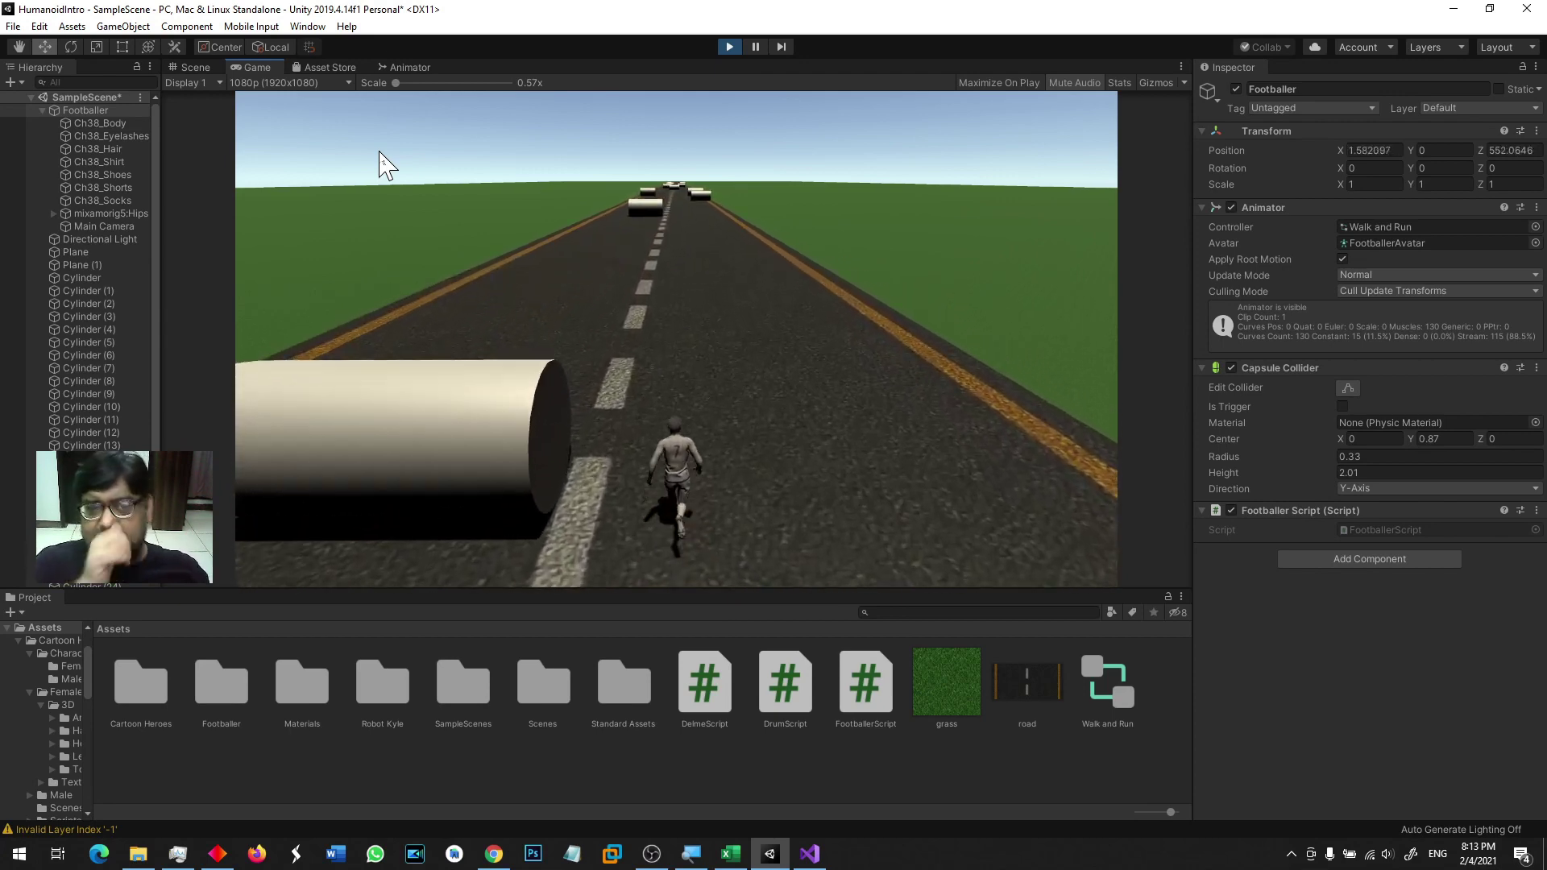